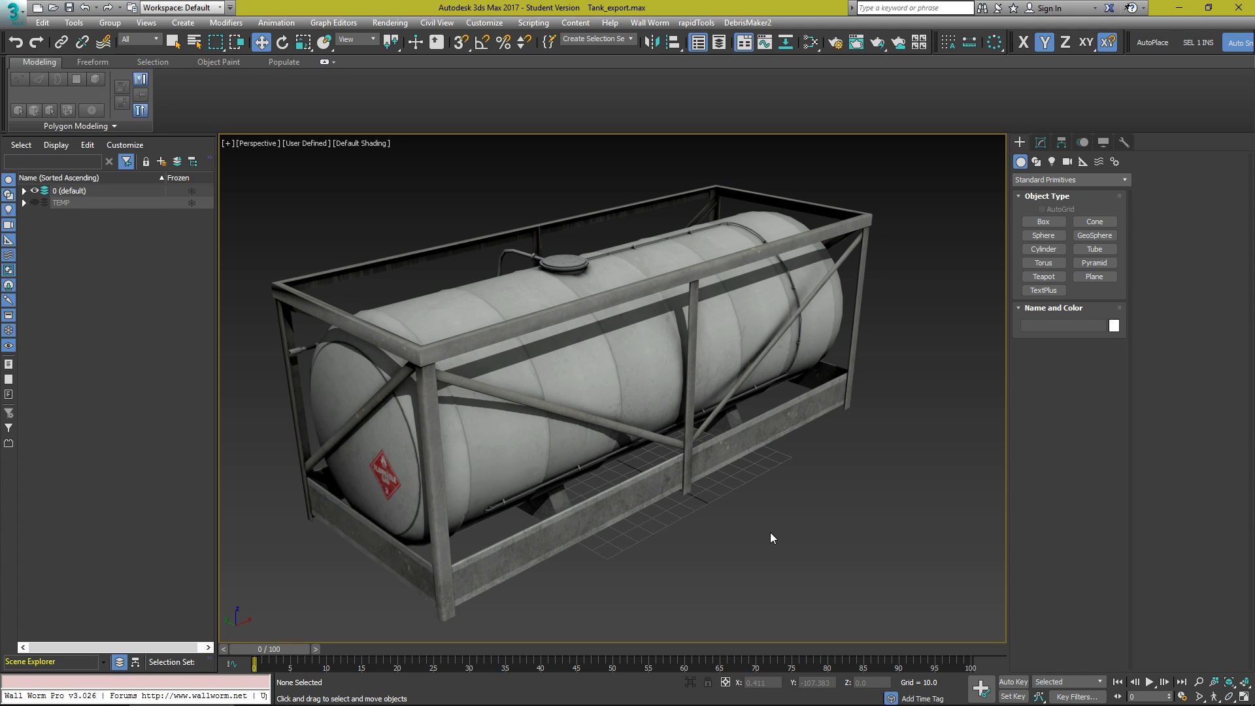
# Inspect the tank model's frame and its two materials with their diffuse bitmaps in the Slate Material Editor.
pyautogui.moveTo(754, 544); pyautogui.dragTo(907, 504, button='middle')
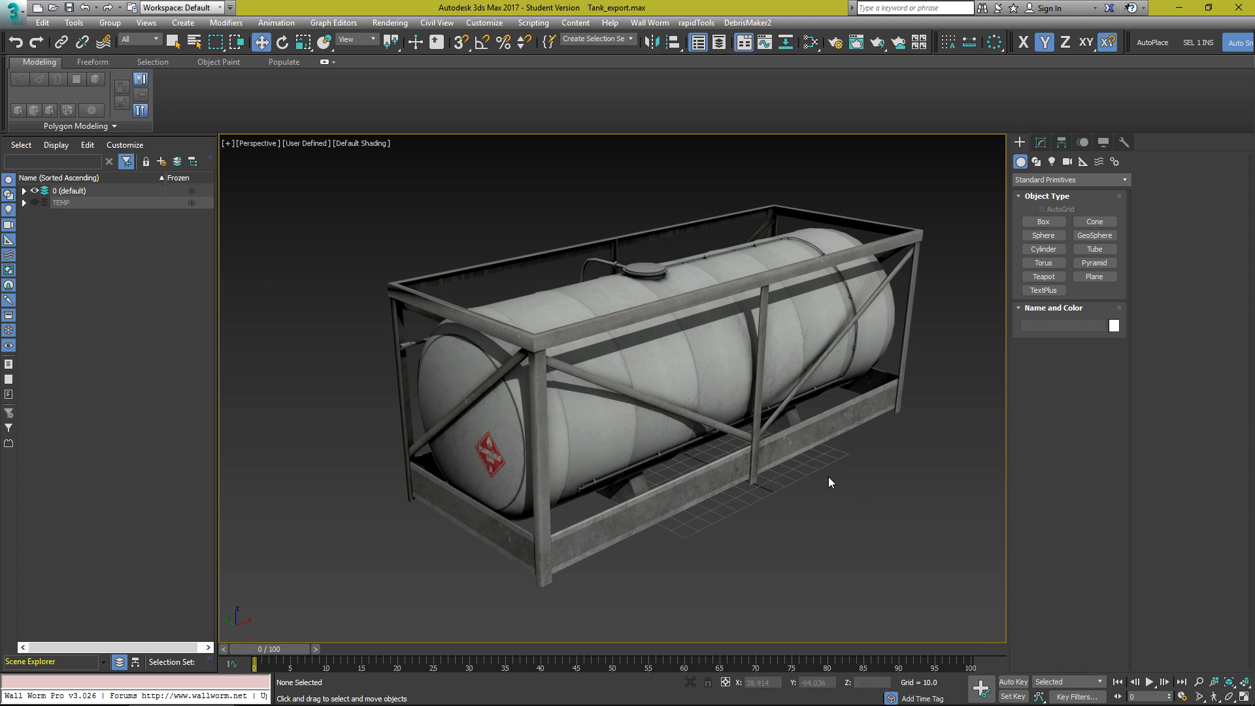
pyautogui.click(486, 520)
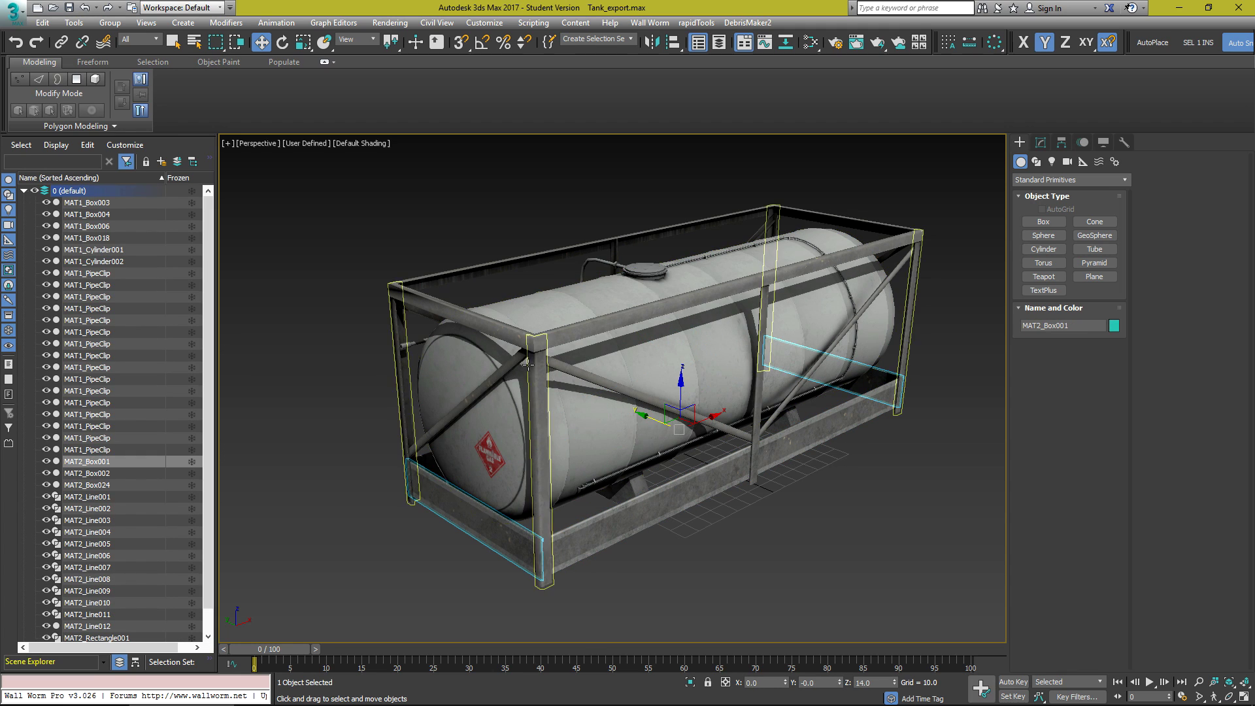
pyautogui.click(699, 309)
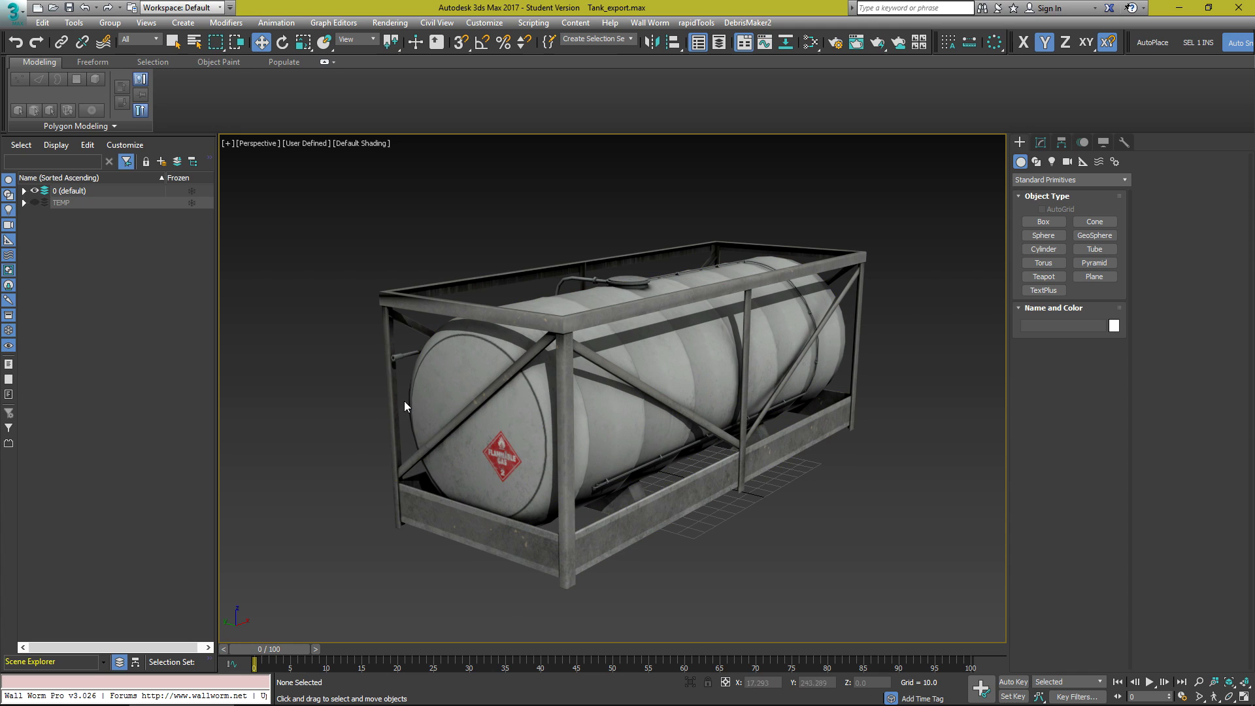
pyautogui.press('m')
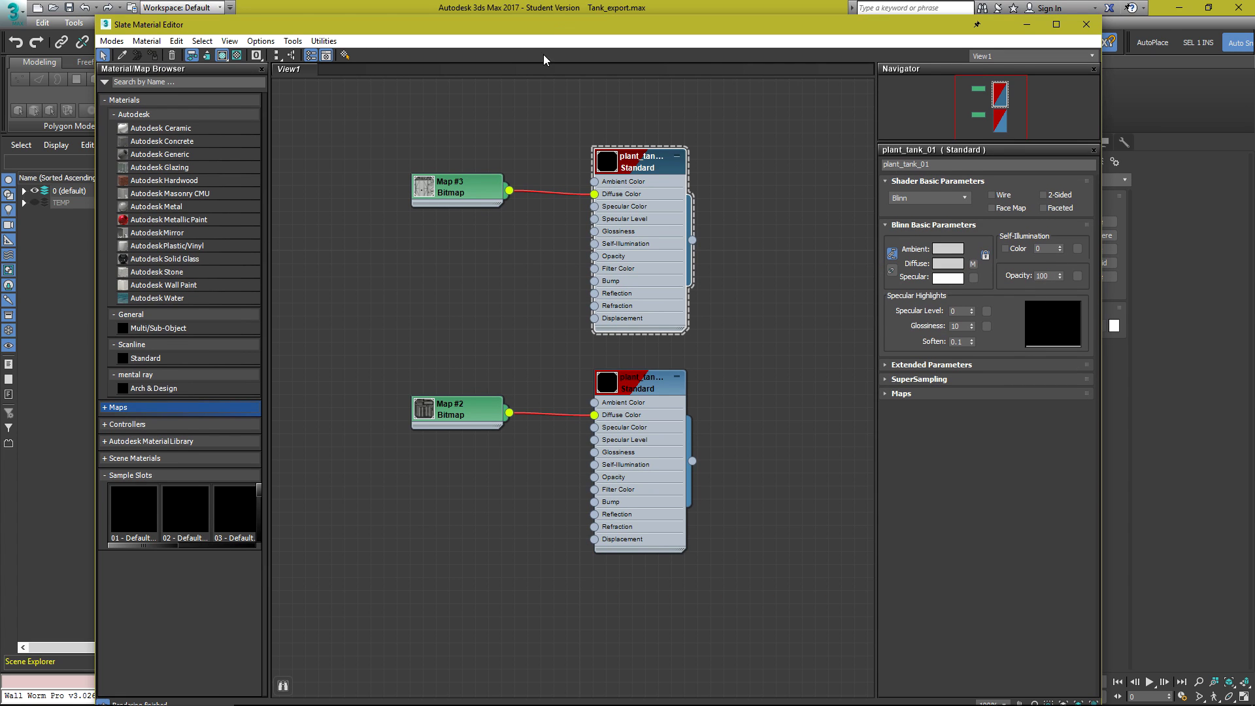
pyautogui.click(465, 200)
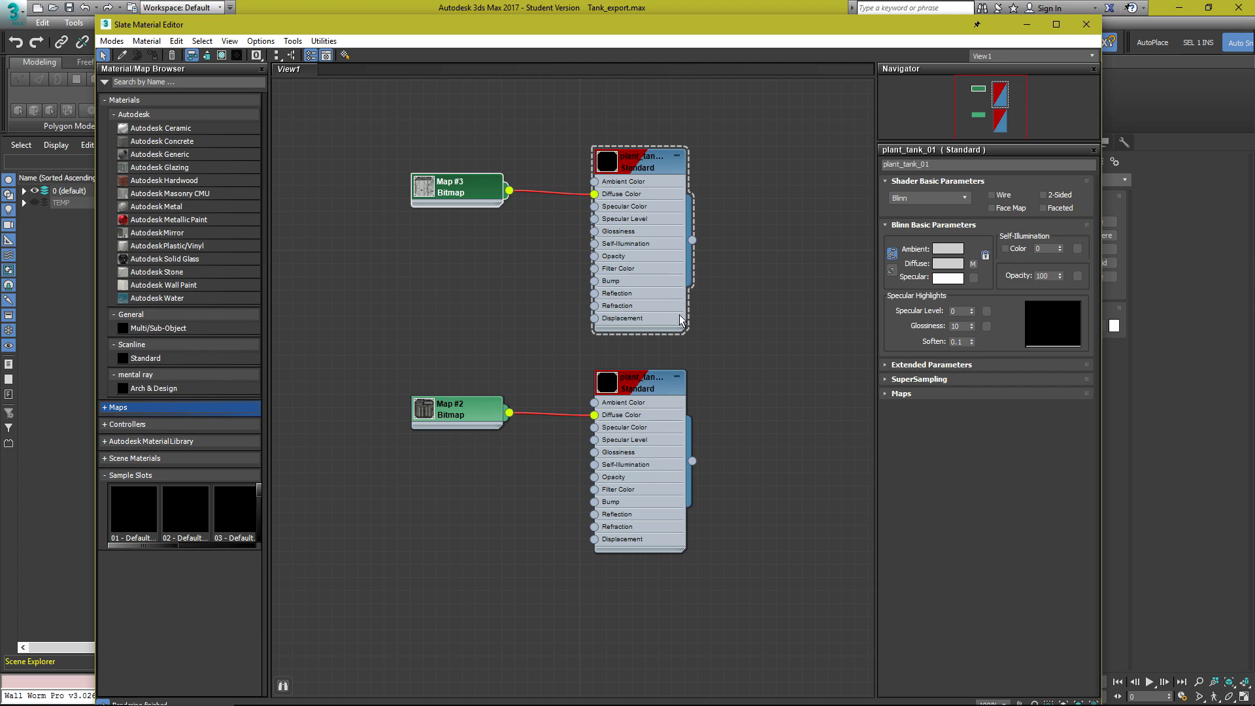
pyautogui.click(673, 363)
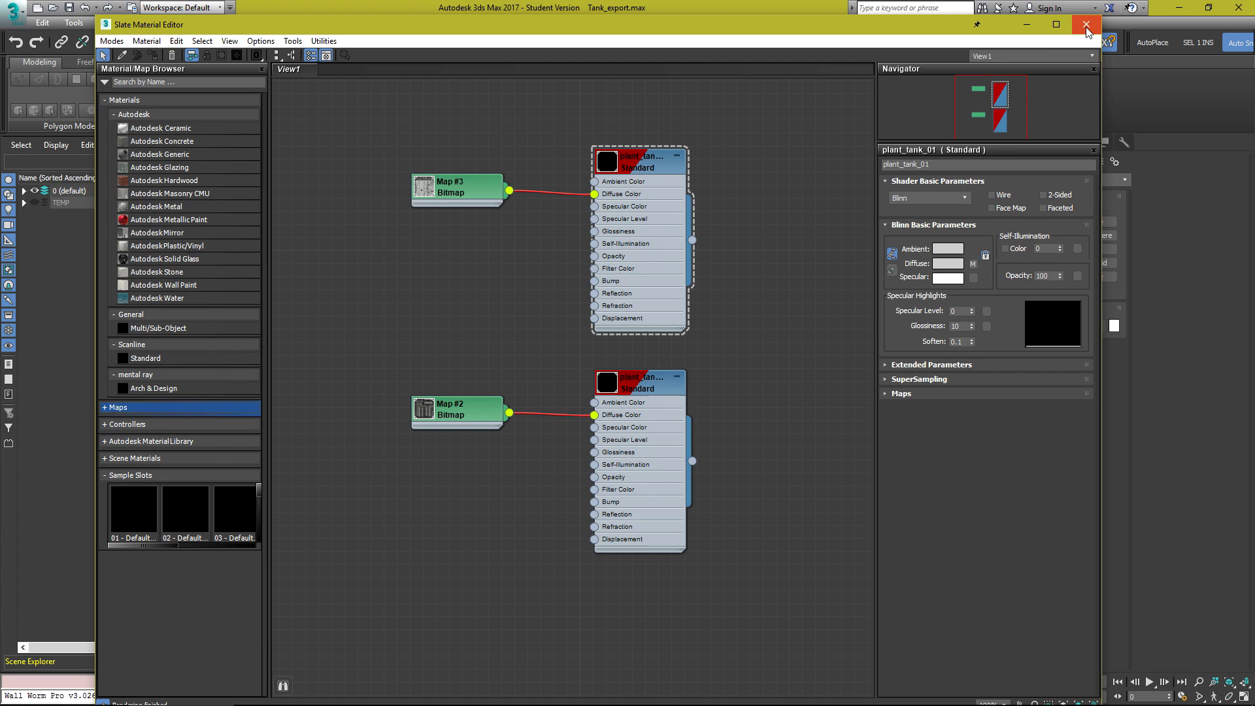
pyautogui.click(1086, 24)
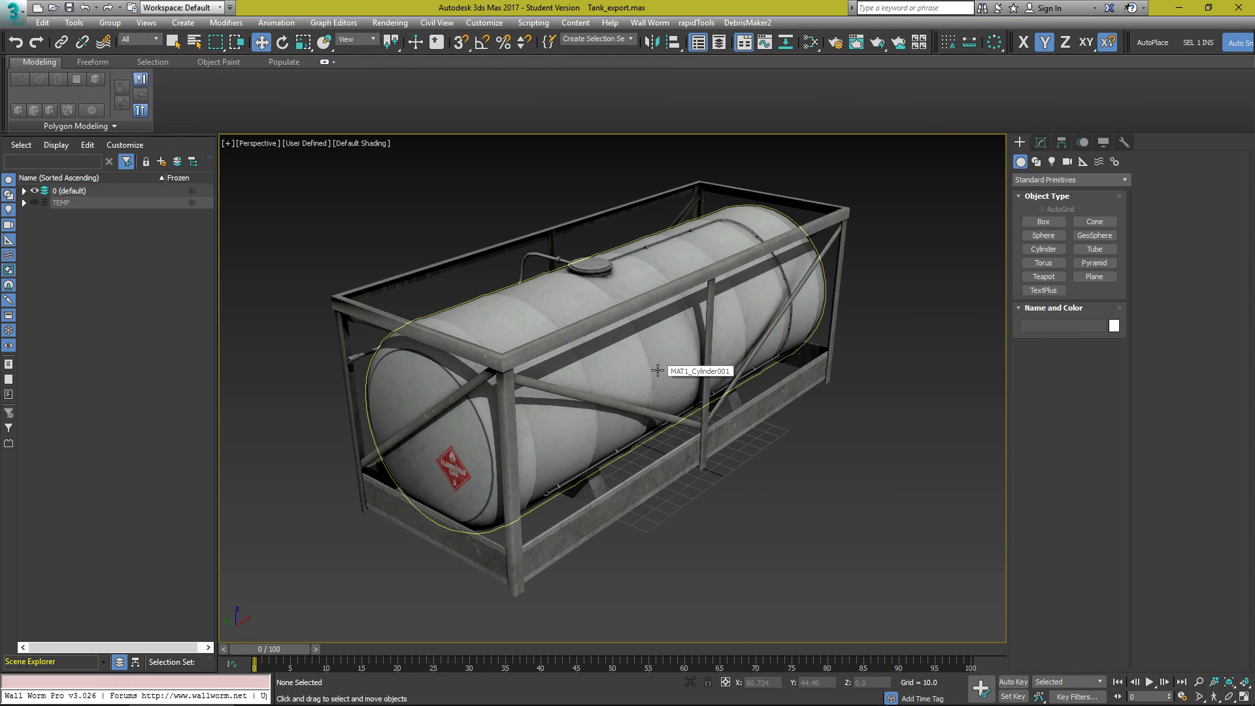
# Enable Affect Pivot Only for the main tank cylinder and try moving its pivot to about Y 1.15, Z 69.9.
pyautogui.moveTo(657, 370); pyautogui.dragTo(668, 350, button='middle')
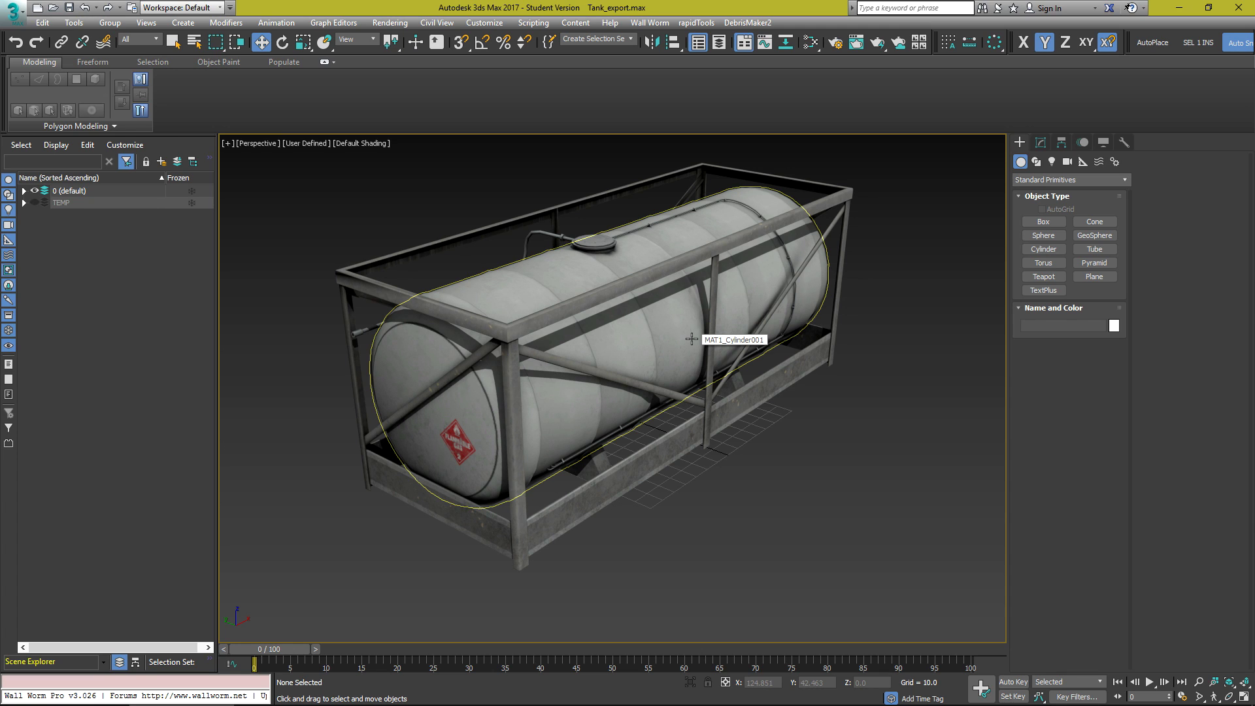
pyautogui.keyDown('alt'); pyautogui.moveTo(692, 339); pyautogui.dragTo(628, 461, button='middle'); pyautogui.keyUp('alt')
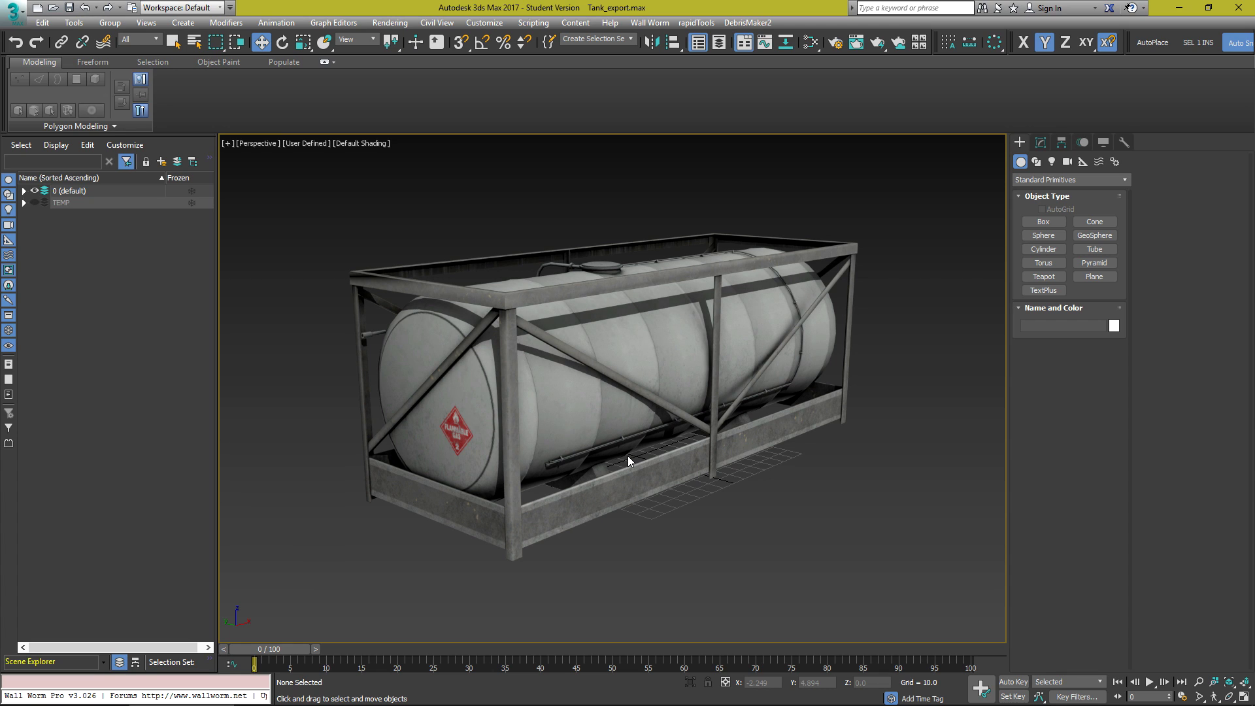
pyautogui.click(655, 341)
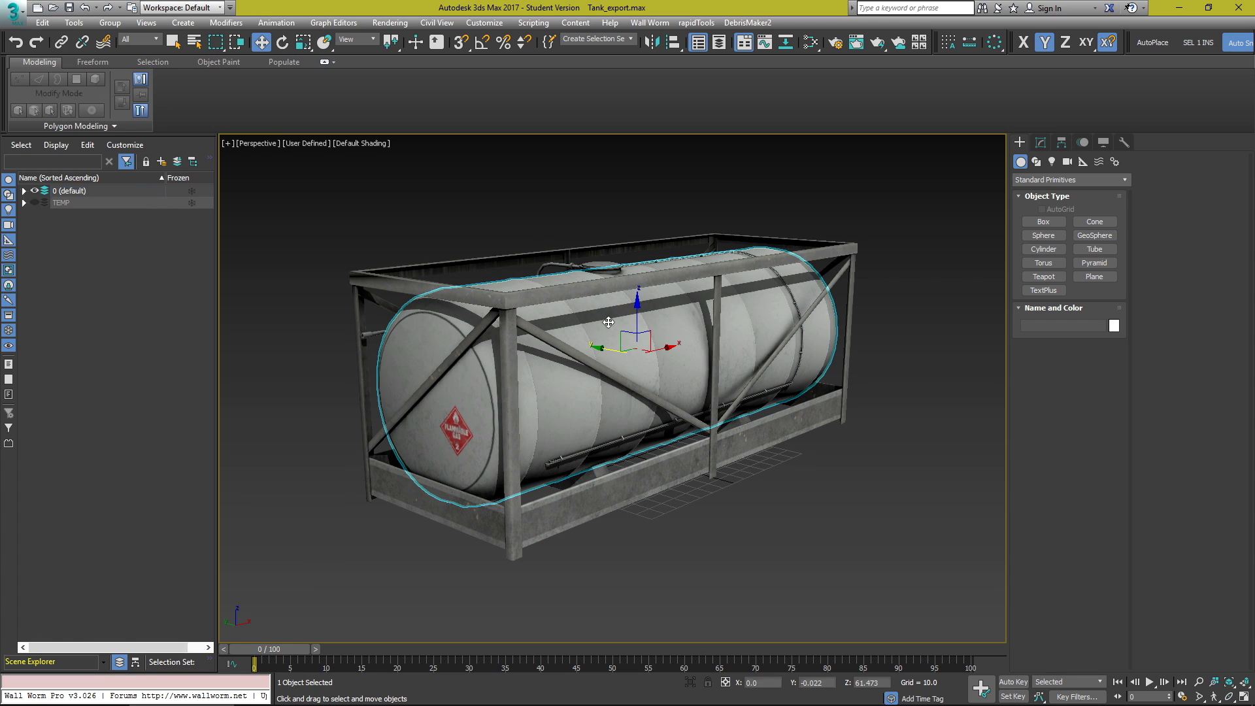
pyautogui.keyDown('alt'); pyautogui.moveTo(498, 346); pyautogui.dragTo(537, 362, button='middle'); pyautogui.keyUp('alt')
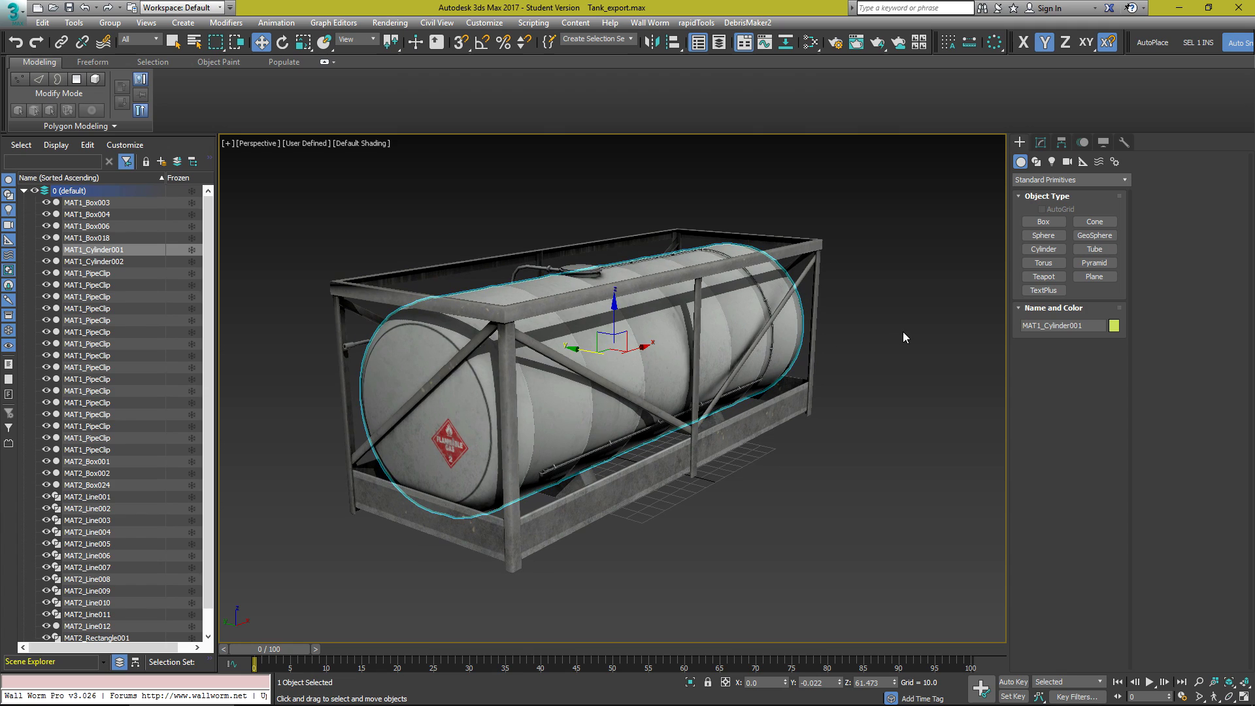
pyautogui.click(1064, 144)
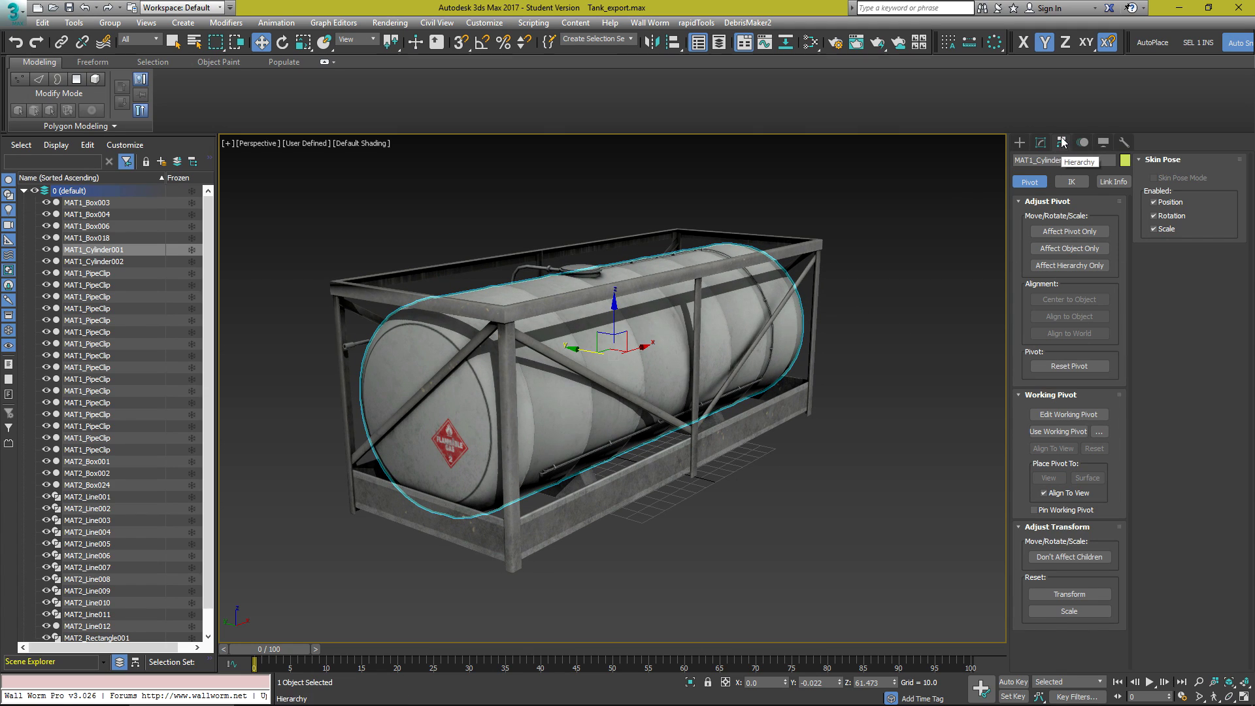
pyautogui.click(1065, 234)
pyautogui.keyDown('alt'); pyautogui.moveTo(716, 407); pyautogui.dragTo(635, 388, button='middle'); pyautogui.keyUp('alt')
pyautogui.moveTo(644, 326)
pyautogui.mouseDown()
pyautogui.moveTo(644, 315)
pyautogui.moveTo(663, 335)
pyautogui.mouseUp()
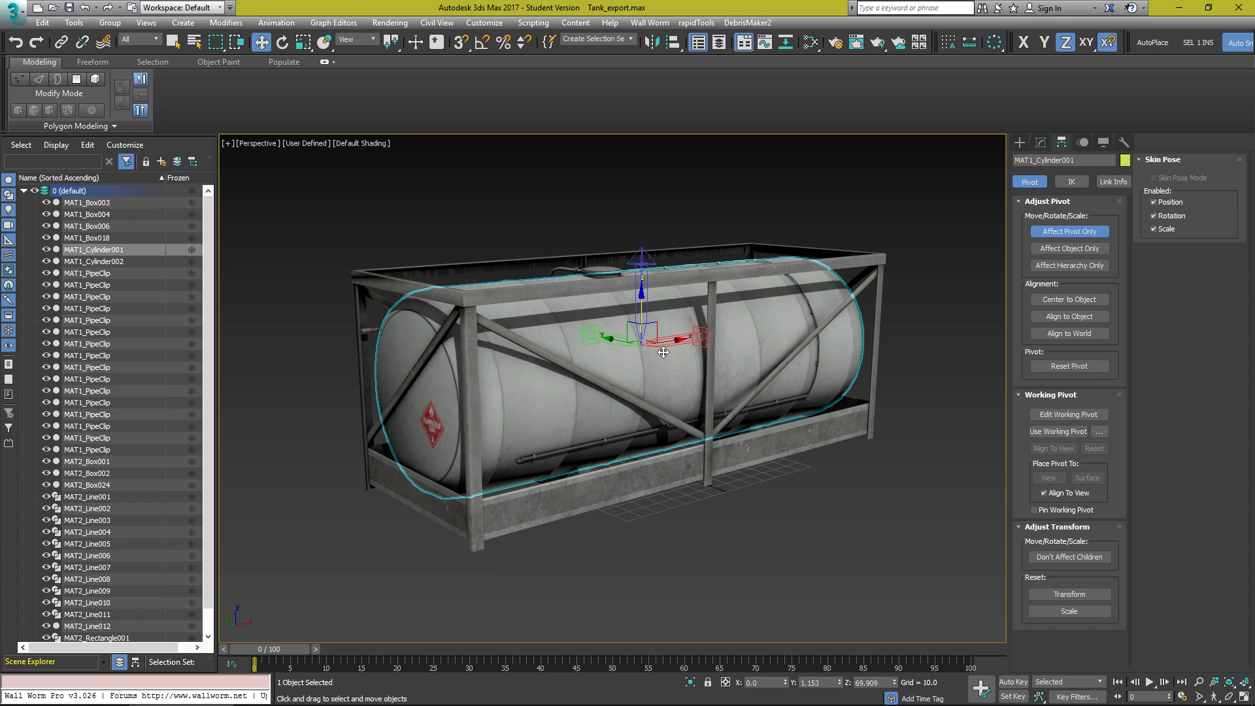
# Align the cylinder's pivot point to the minimum X, Y and Z position of the frame's corner posts.
pyautogui.moveTo(567, 491)
pyautogui.keyDown('alt'); pyautogui.mouseDown(button='middle')
pyautogui.moveTo(512, 520)
pyautogui.moveTo(643, 430)
pyautogui.moveTo(550, 482)
pyautogui.mouseUp(button='middle'); pyautogui.keyUp('alt')
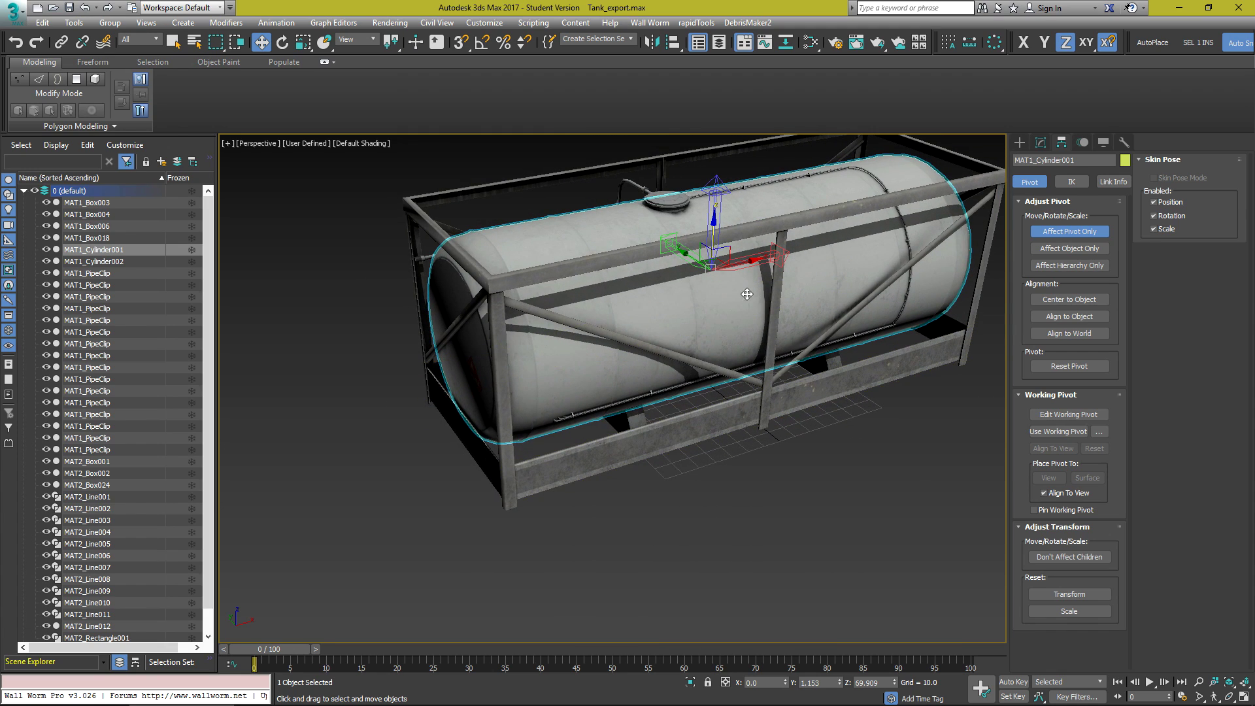
pyautogui.click(674, 43)
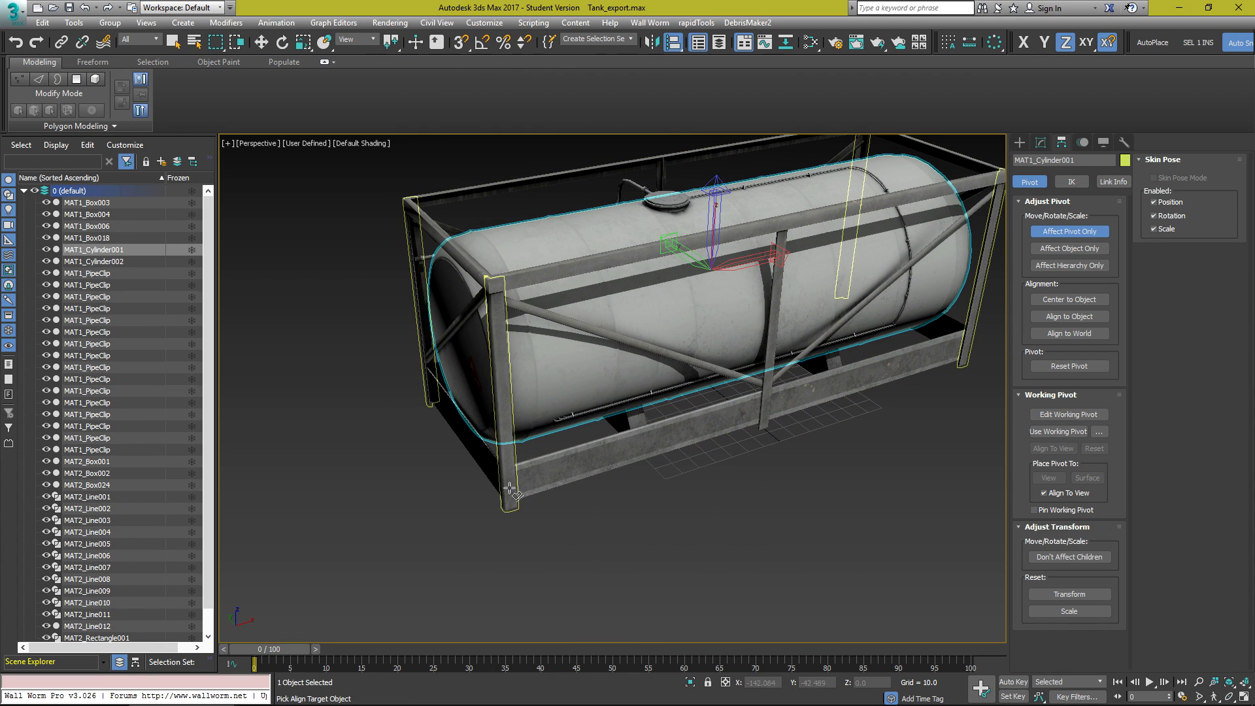
pyautogui.click(508, 502)
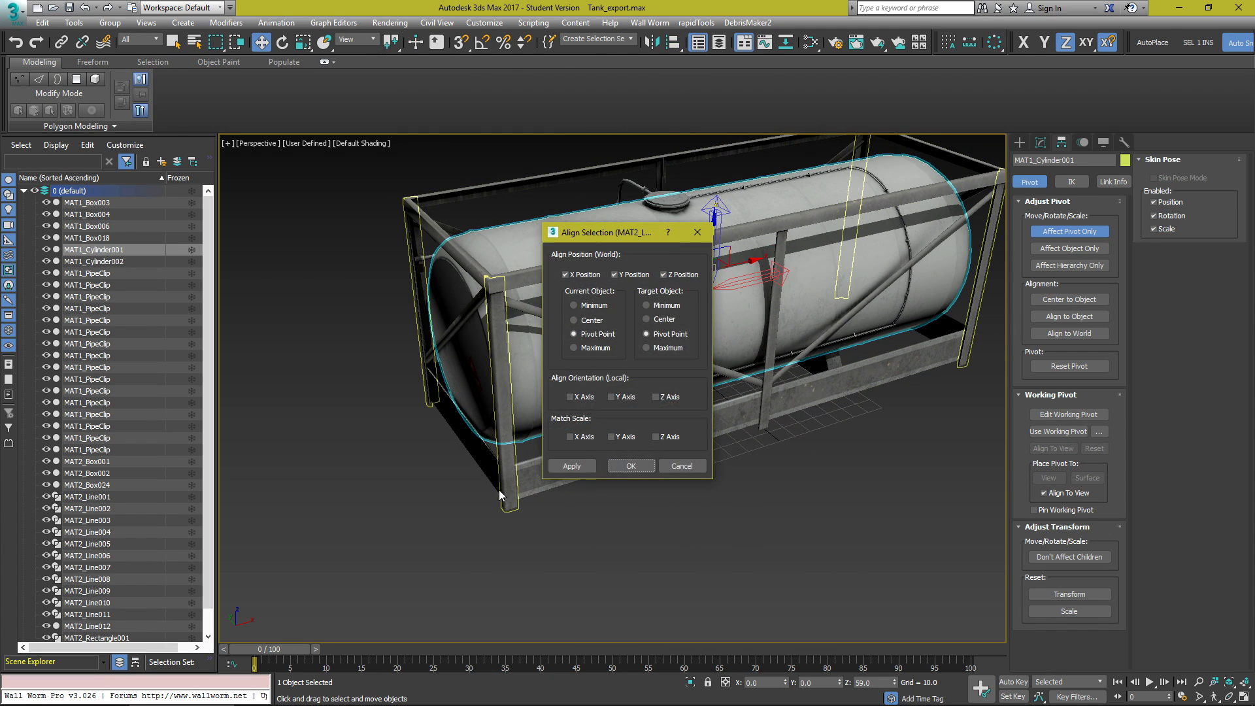
pyautogui.click(666, 306)
pyautogui.click(632, 465)
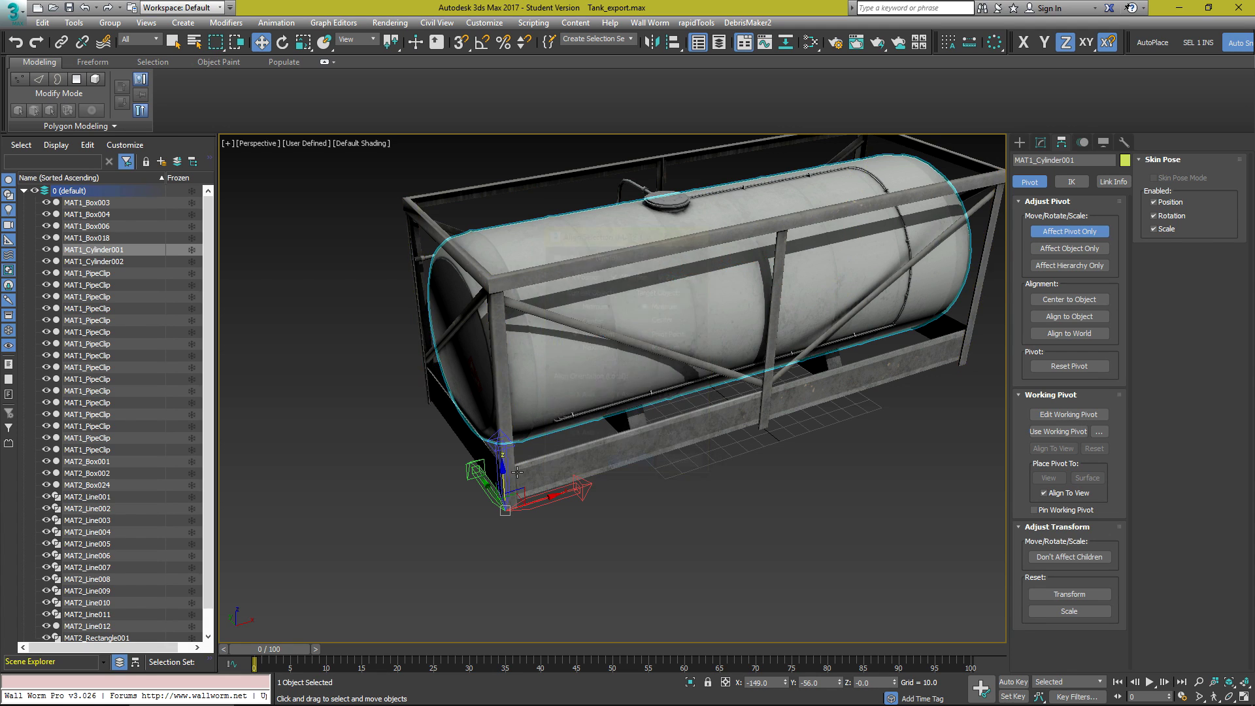
pyautogui.keyDown('alt'); pyautogui.moveTo(636, 465); pyautogui.dragTo(592, 457, button='middle'); pyautogui.keyUp('alt')
pyautogui.moveTo(536, 574); pyautogui.dragTo(578, 497, button='middle')
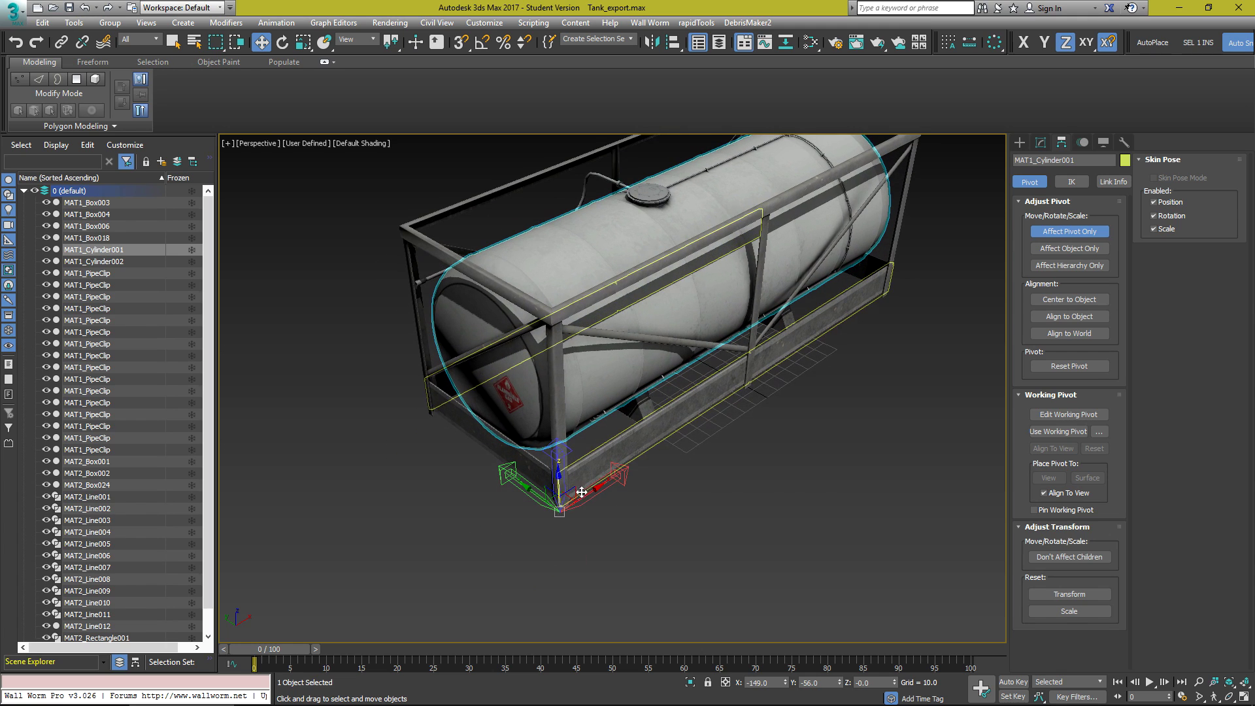
# Reselect the tank cylinder, reset its pivot's X and Y coordinates to 0, and leave pivot-only mode.
pyautogui.click(627, 509)
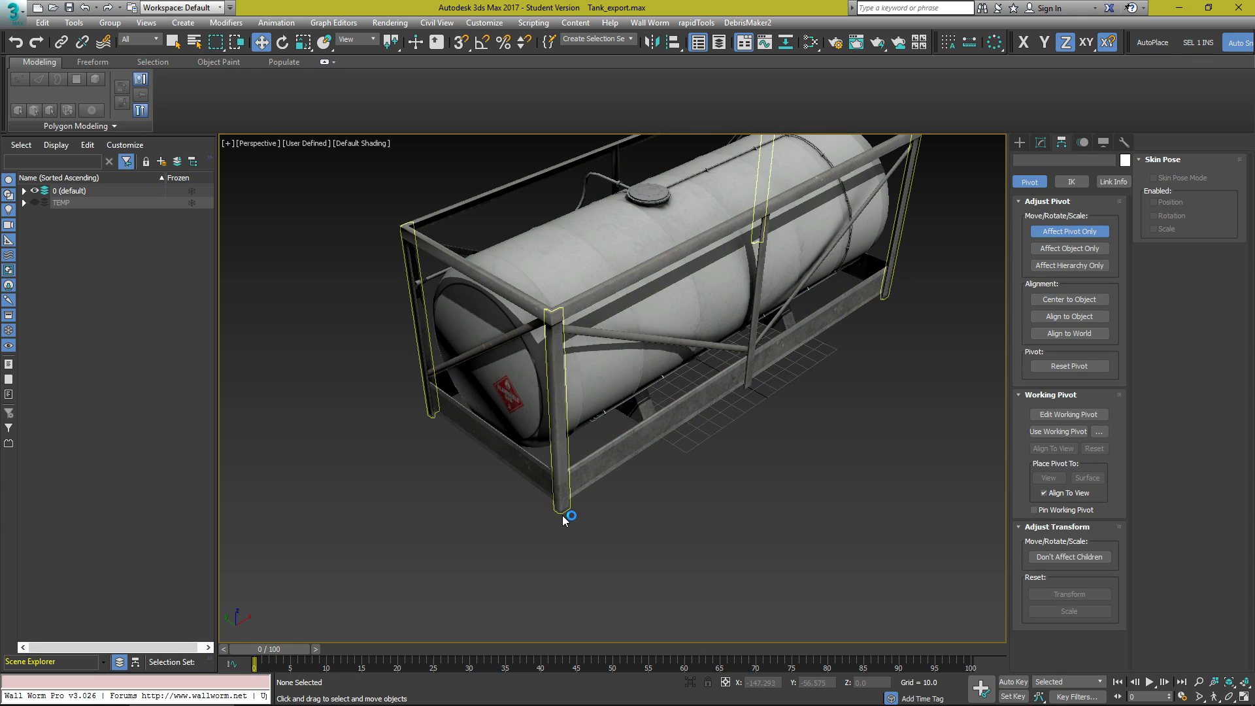
pyautogui.click(645, 298)
pyautogui.keyDown('alt'); pyautogui.moveTo(646, 297); pyautogui.dragTo(675, 503, button='middle'); pyautogui.keyUp('alt')
pyautogui.rightClick(784, 682)
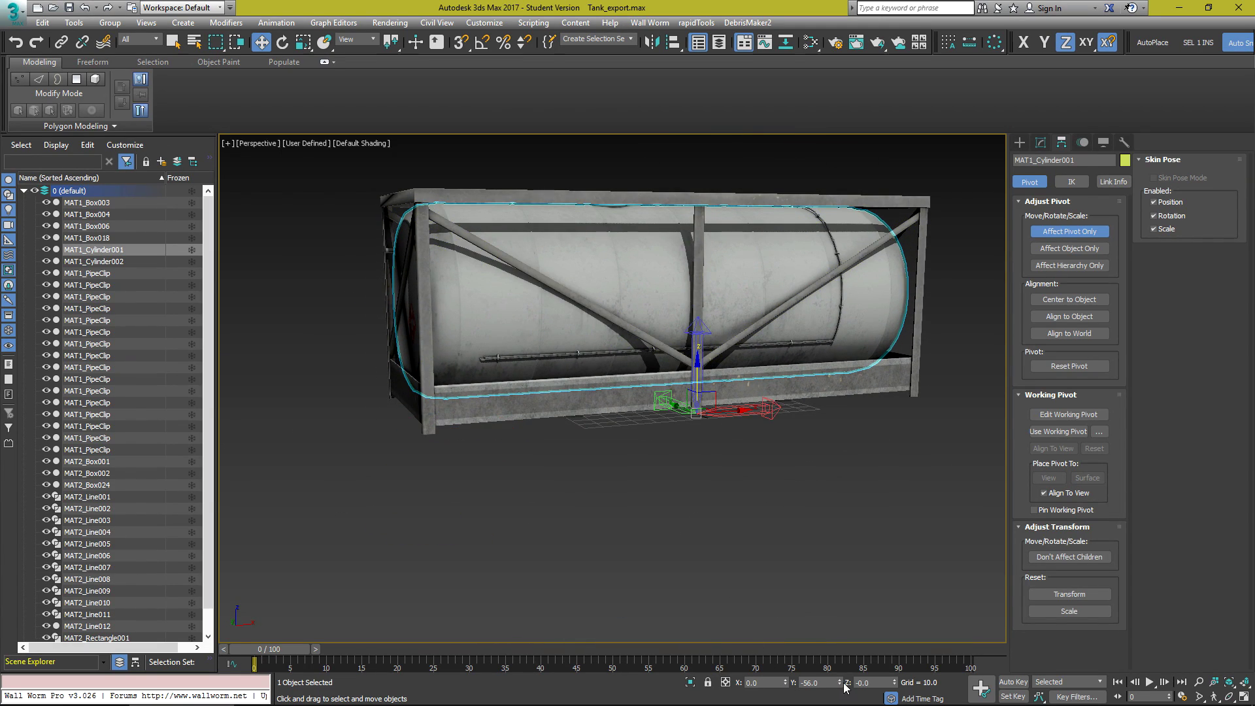
pyautogui.rightClick(839, 682)
pyautogui.scroll(3, 685, 396)
pyautogui.keyDown('alt'); pyautogui.moveTo(685, 394); pyautogui.dragTo(788, 439, button='middle'); pyautogui.keyUp('alt')
pyautogui.scroll(3, 788, 438)
pyautogui.scroll(-5, 788, 438)
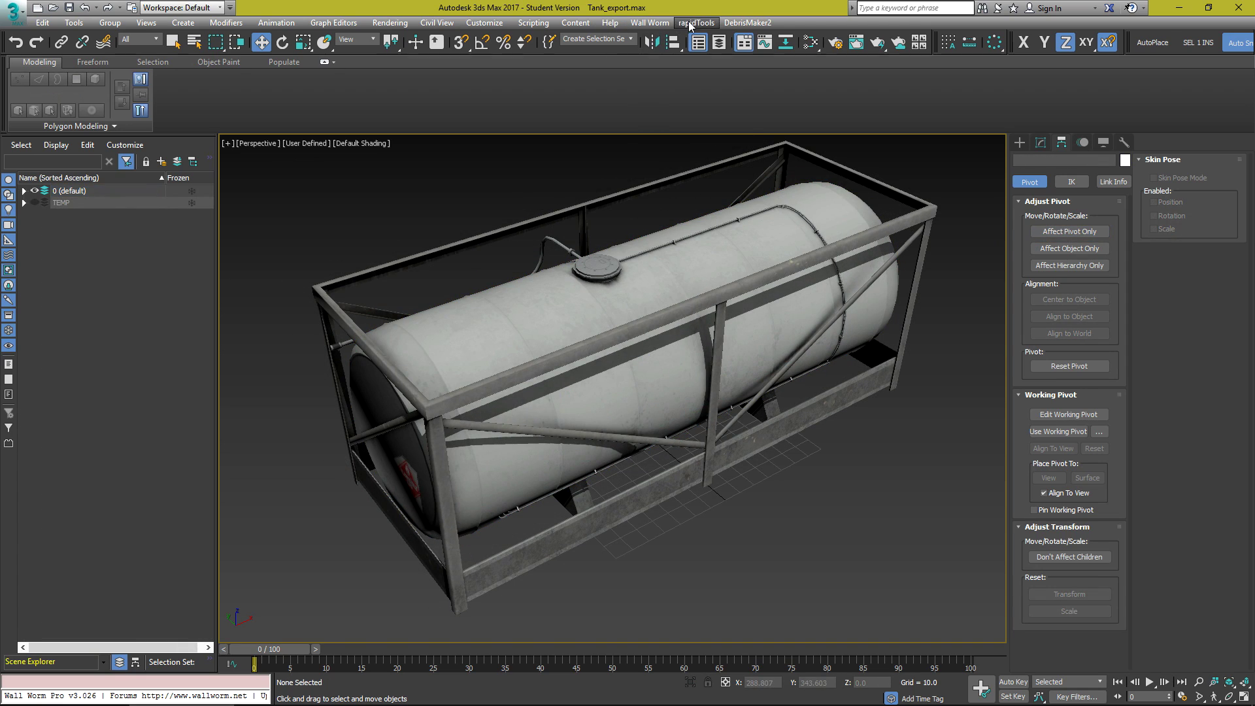
# Open Wall Worm Model Tools and pick the main tank cylinder as the model.
pyautogui.click(650, 22)
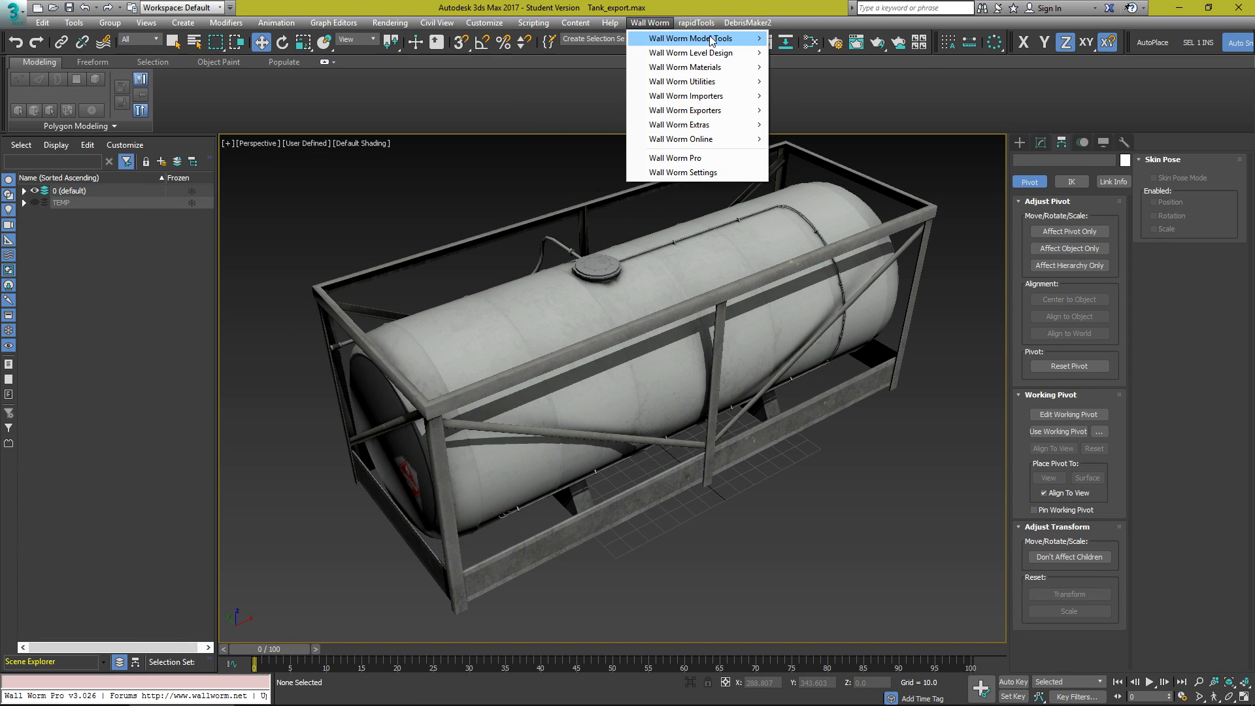
pyautogui.moveTo(719, 40)
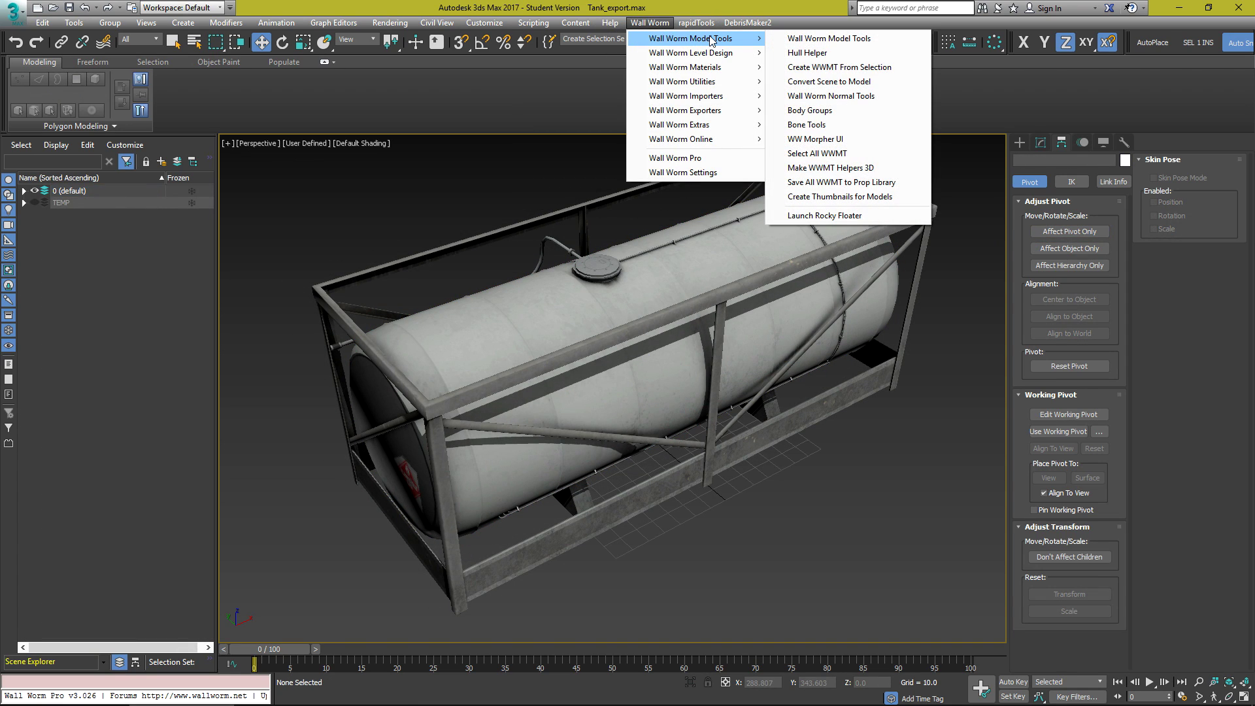
pyautogui.click(886, 43)
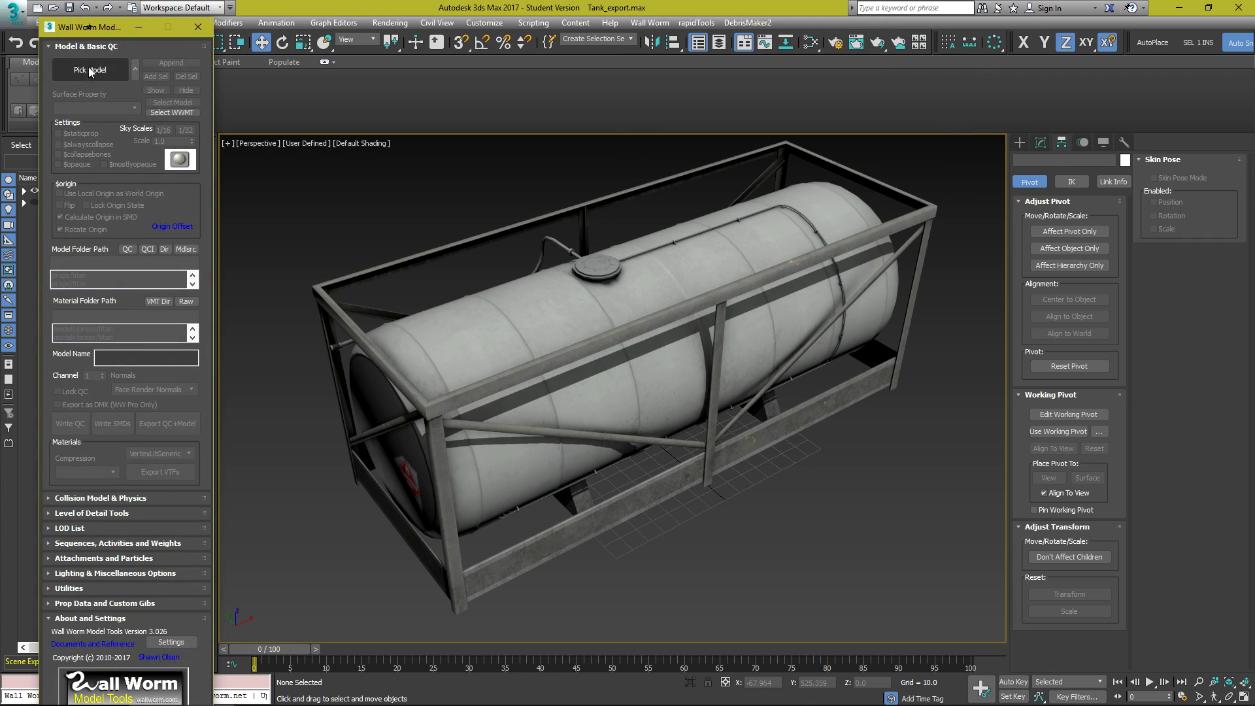
pyautogui.moveTo(62, 29); pyautogui.dragTo(52, 21)
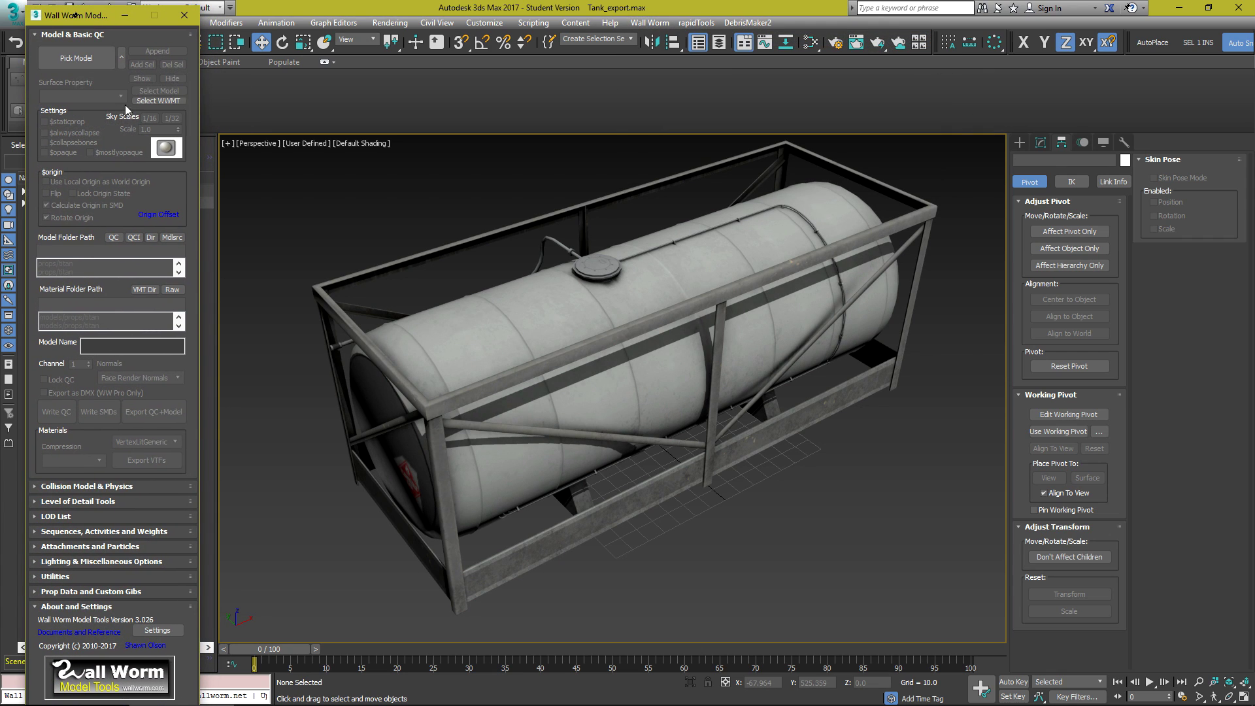
pyautogui.click(68, 60)
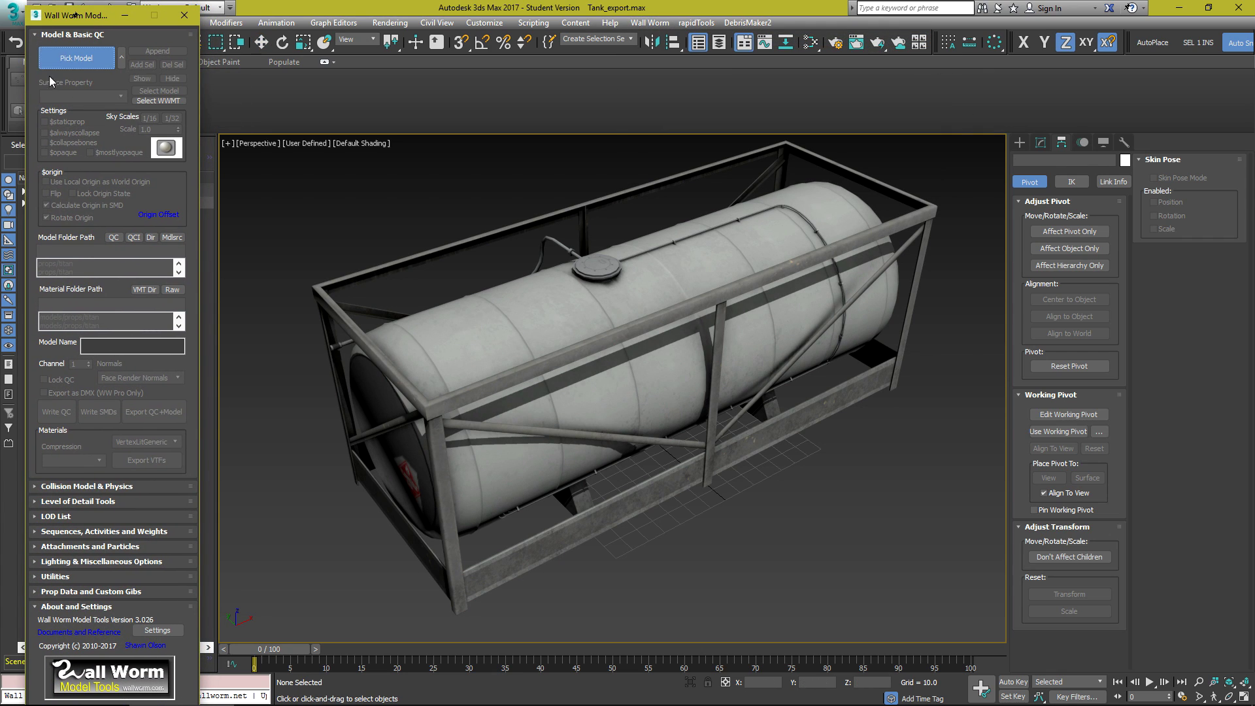
pyautogui.click(545, 312)
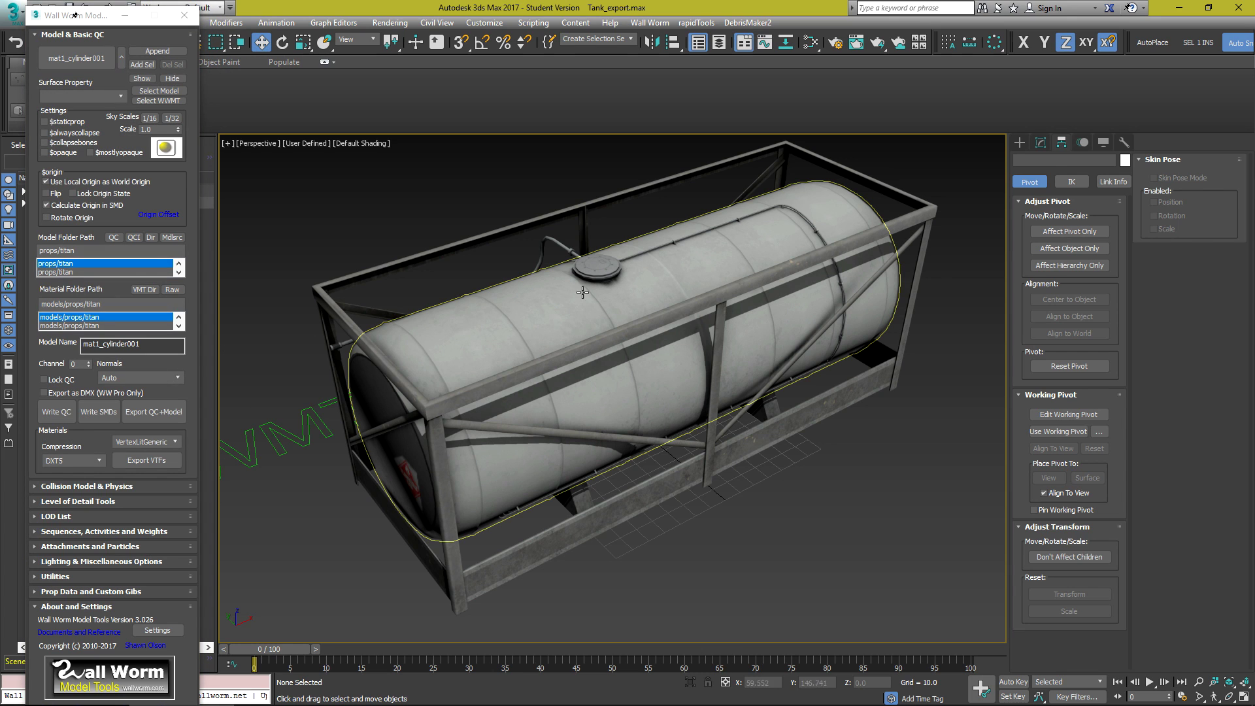
# Move the WWMT helper text away from the tank along Y to about 247, and deselect it.
pyautogui.moveTo(558, 322); pyautogui.dragTo(787, 367, button='middle')
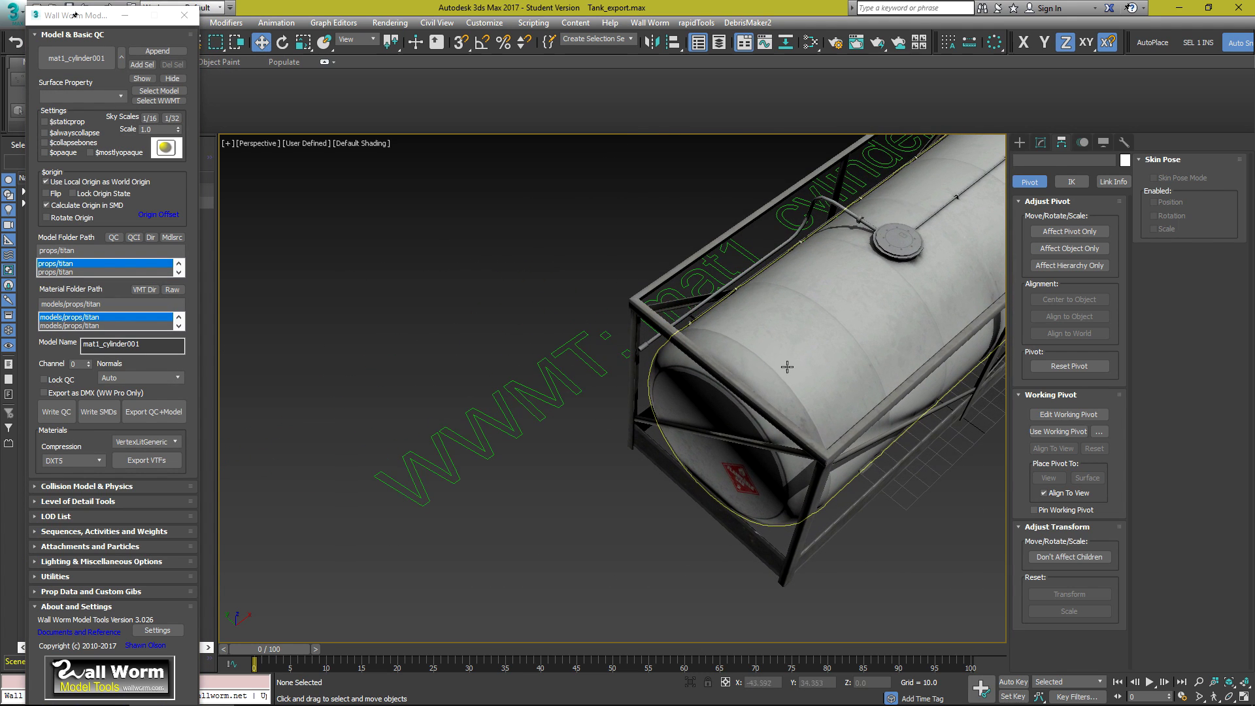
pyautogui.click(557, 376)
pyautogui.moveTo(740, 249); pyautogui.dragTo(592, 149)
pyautogui.moveTo(635, 202); pyautogui.dragTo(605, 321, button='middle')
pyautogui.scroll(-4, 628, 311)
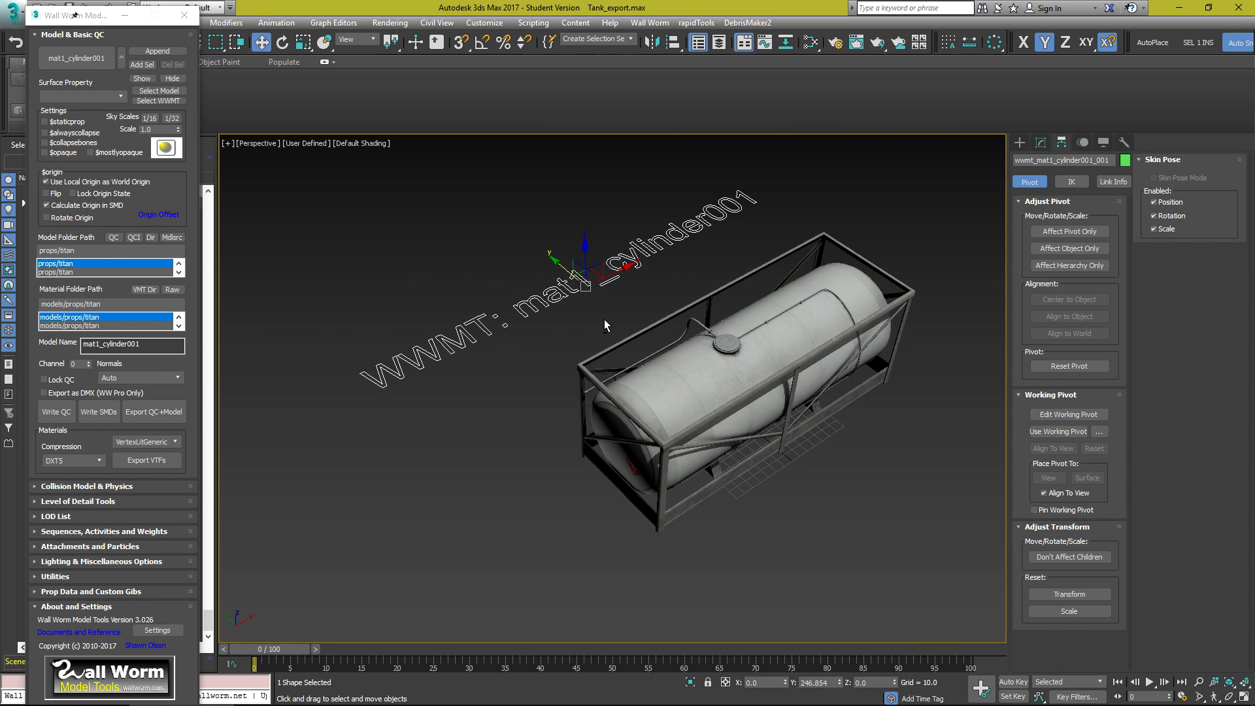
pyautogui.click(689, 258)
pyautogui.moveTo(675, 251); pyautogui.dragTo(677, 312, button='middle')
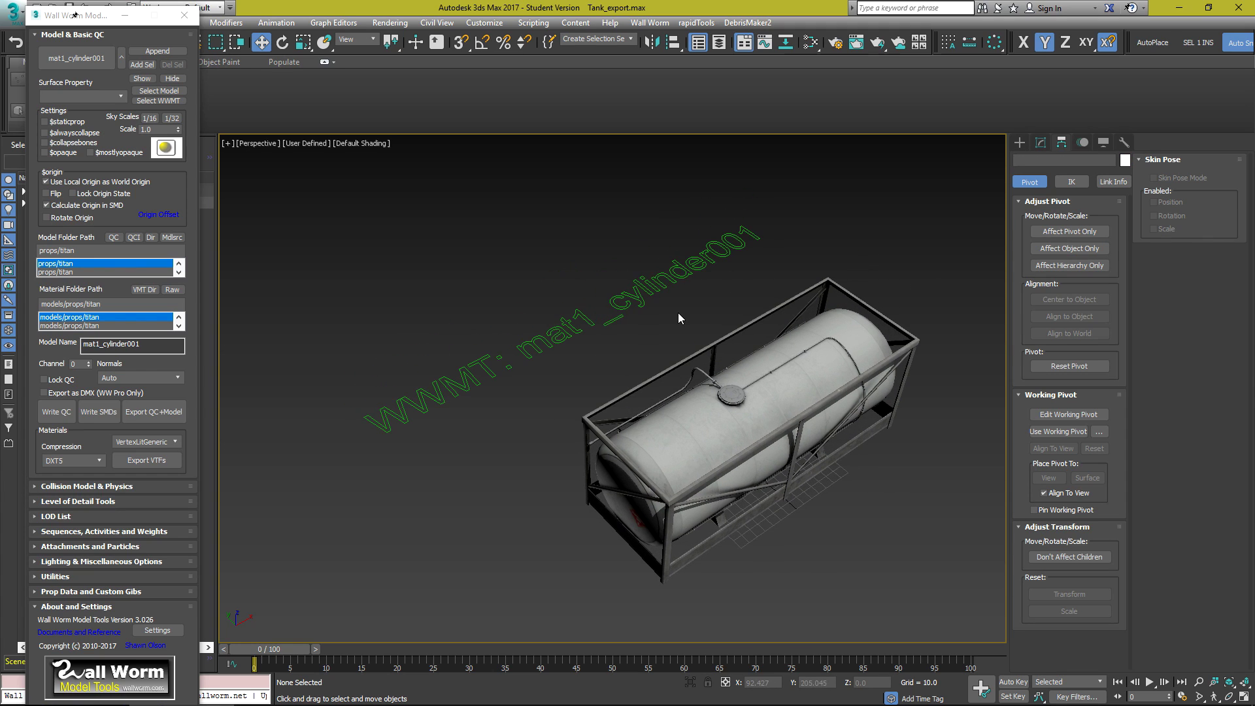
# Name the WWMT model tank, and choose the models/props/titan material folder and the second props/titan model folder entry.
pyautogui.doubleClick(152, 344)
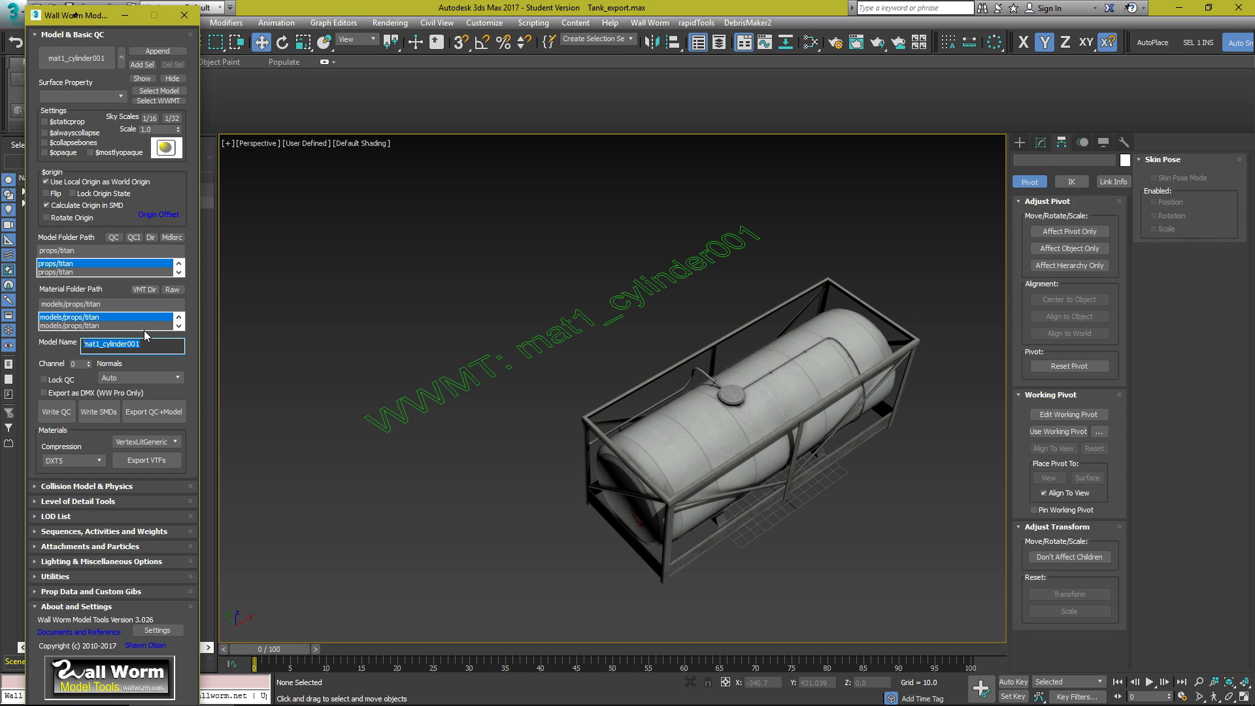
pyautogui.write('tank')
pyautogui.press('Tab')
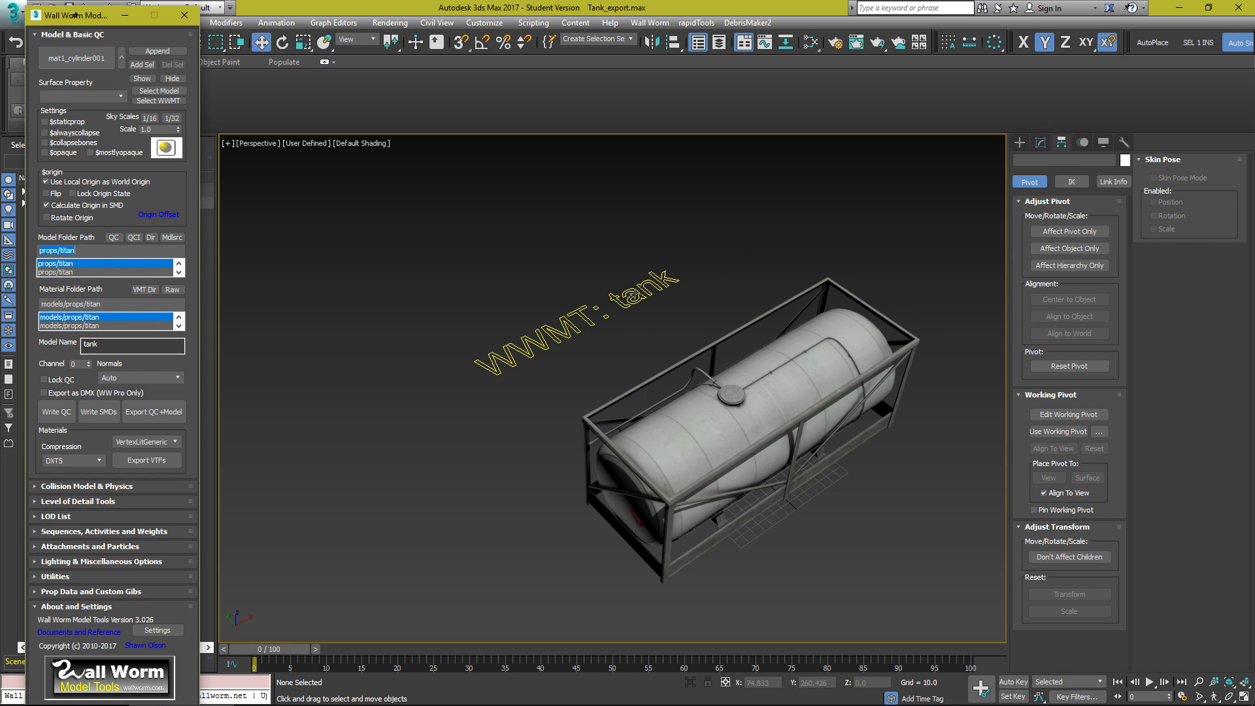
pyautogui.moveTo(634, 294); pyautogui.dragTo(643, 296, button='middle')
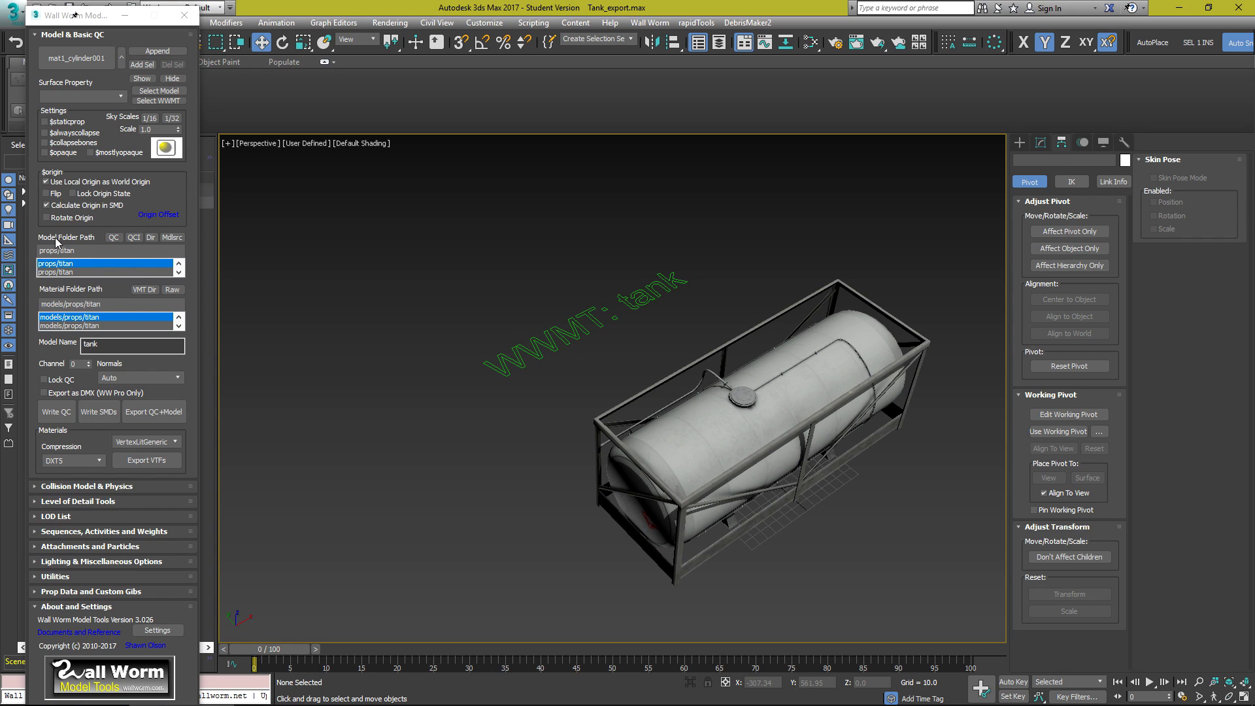
pyautogui.click(80, 319)
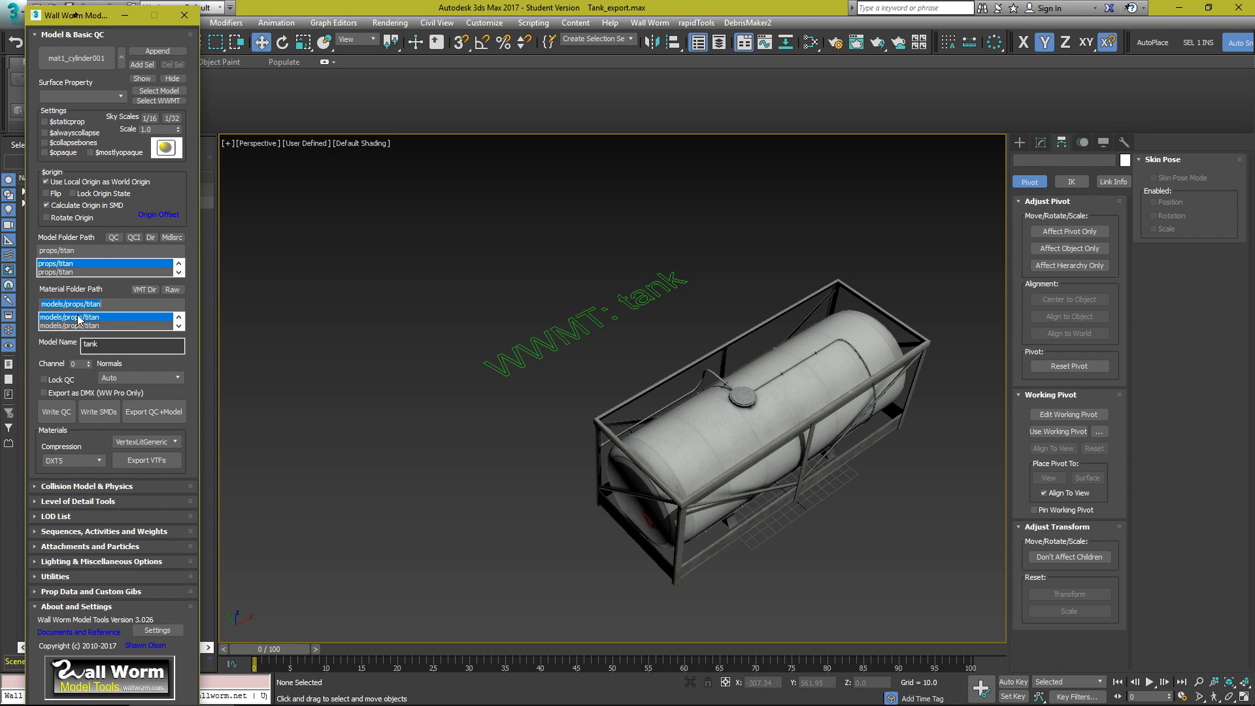
pyautogui.click(70, 273)
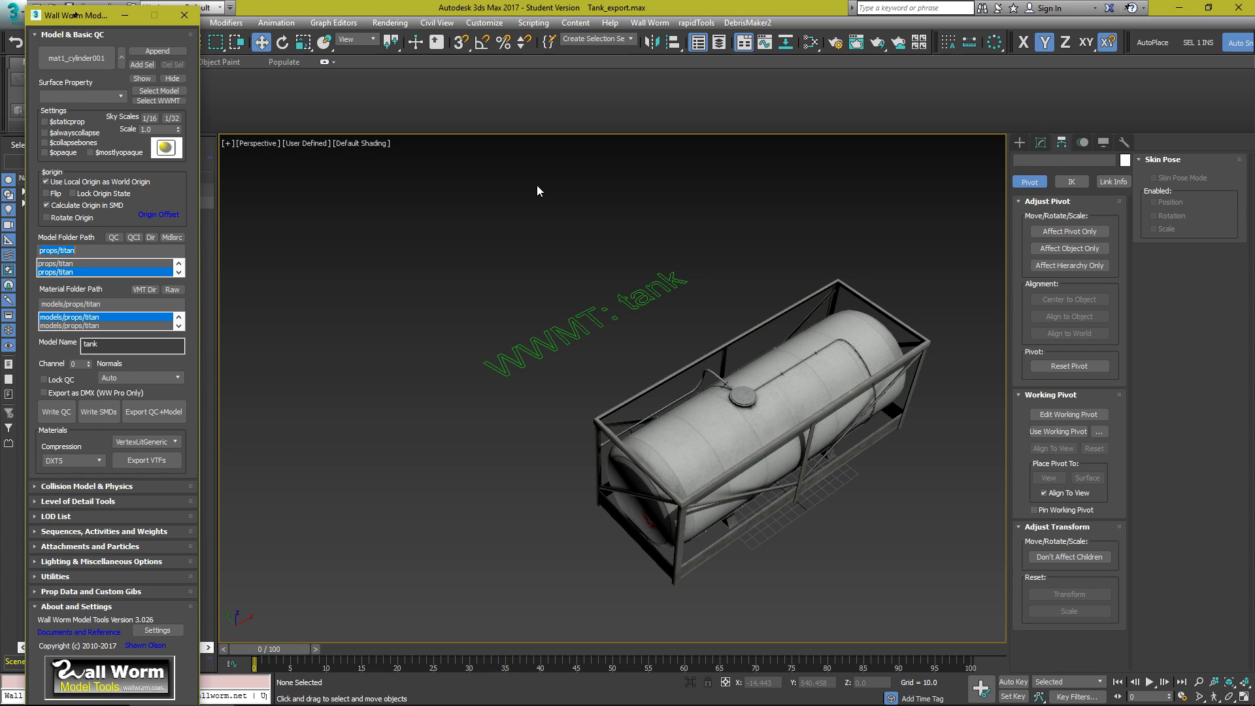
# Open the model settings in Wall Worm Global Settings and close the Wall Worm Model Tools window.
pyautogui.click(649, 22)
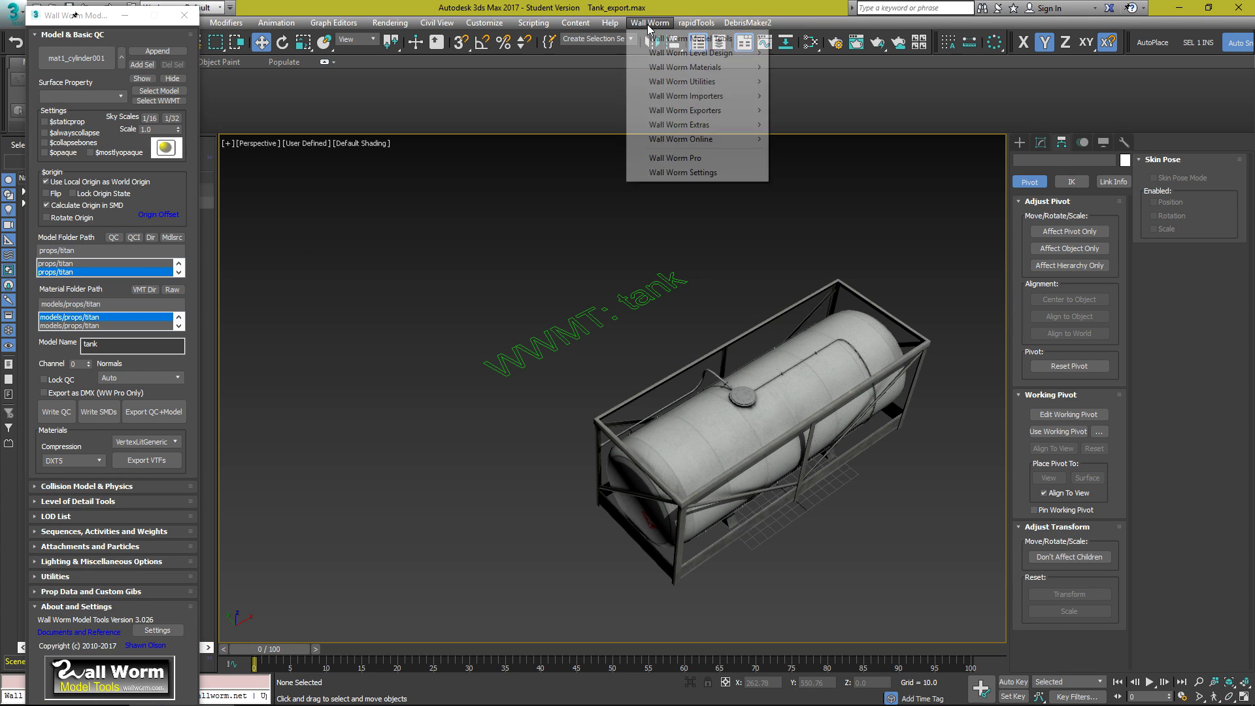
pyautogui.click(679, 173)
pyautogui.click(477, 143)
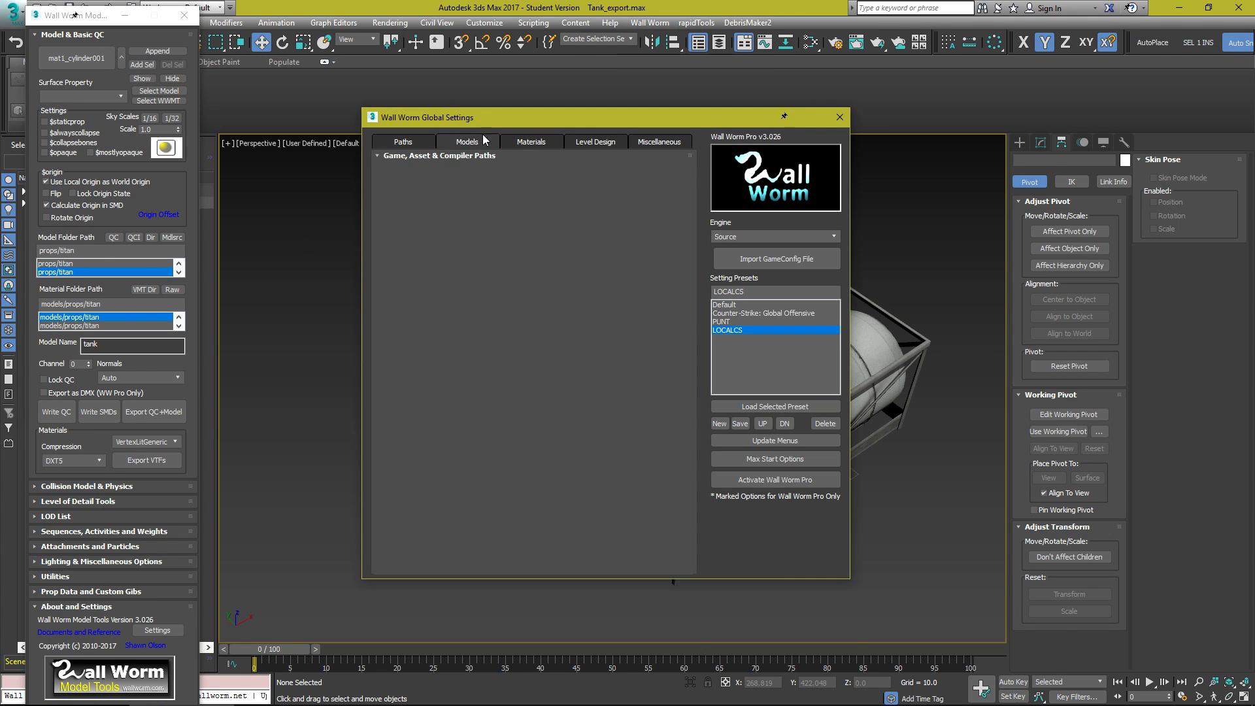
pyautogui.moveTo(494, 119); pyautogui.dragTo(576, 61)
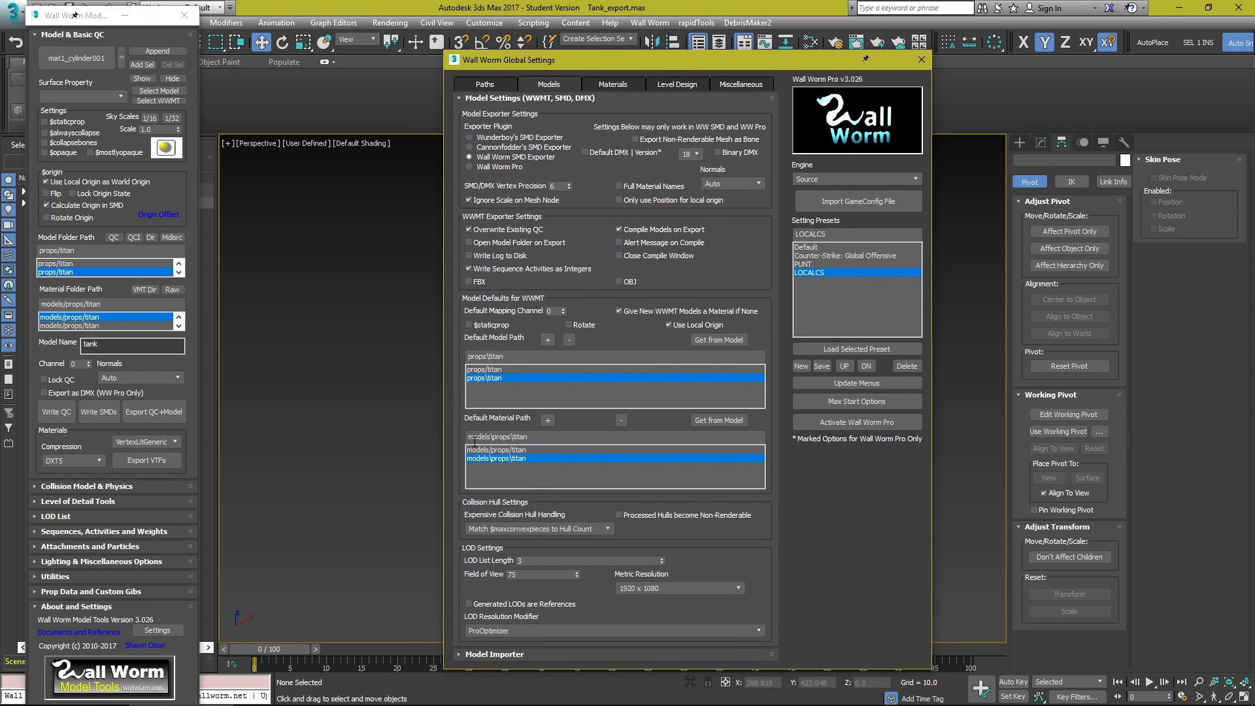
pyautogui.click(185, 15)
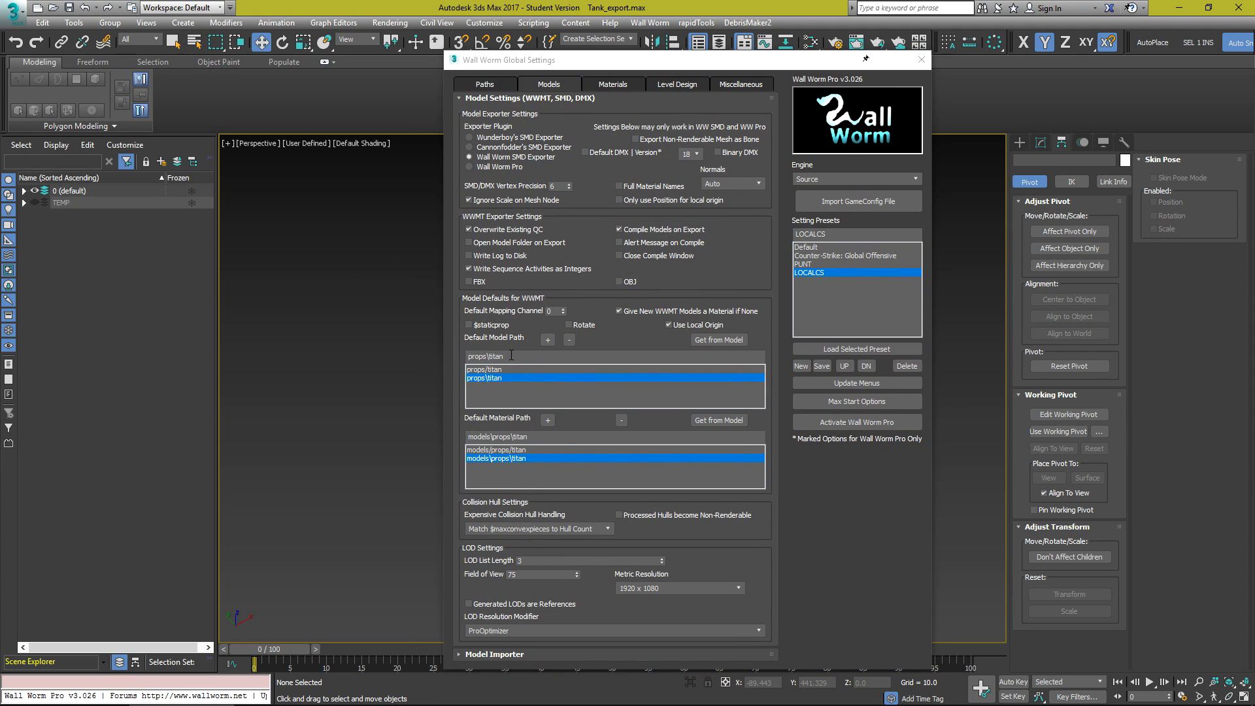
# Add props/myExport as a default model path and models/props/myExport as a default material path, and close the global settings.
pyautogui.click(549, 358)
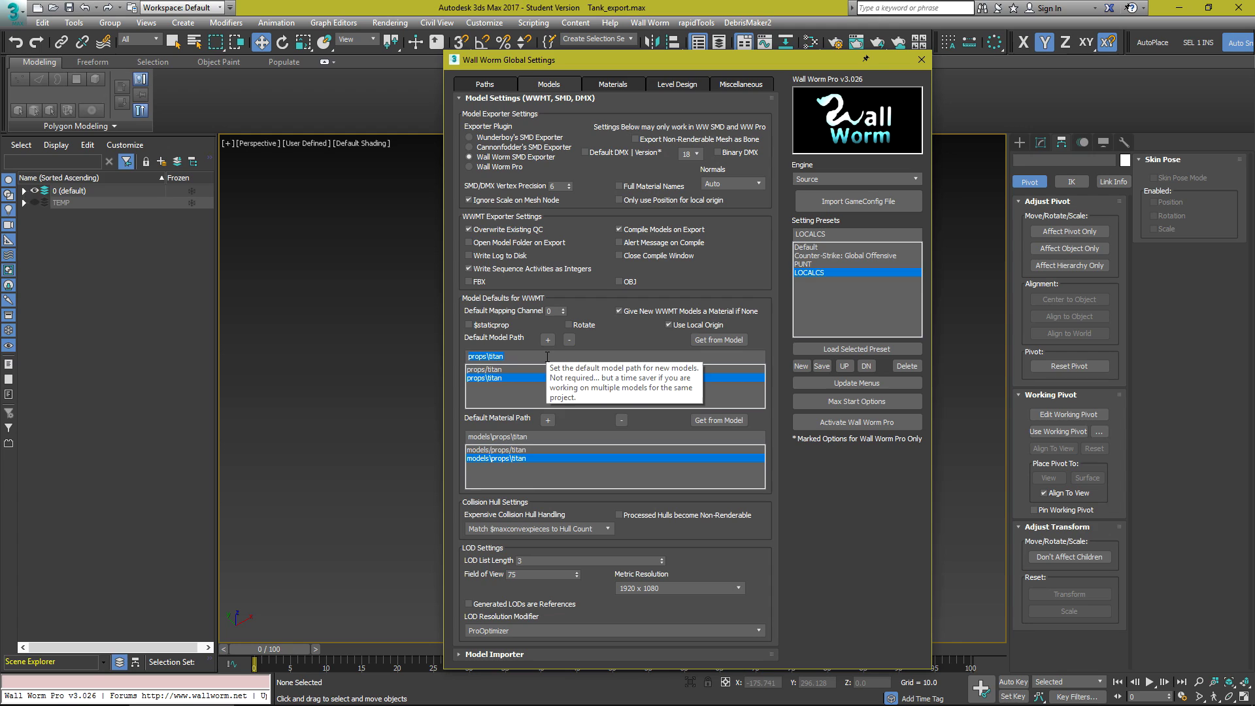
pyautogui.write('props\\myExport')
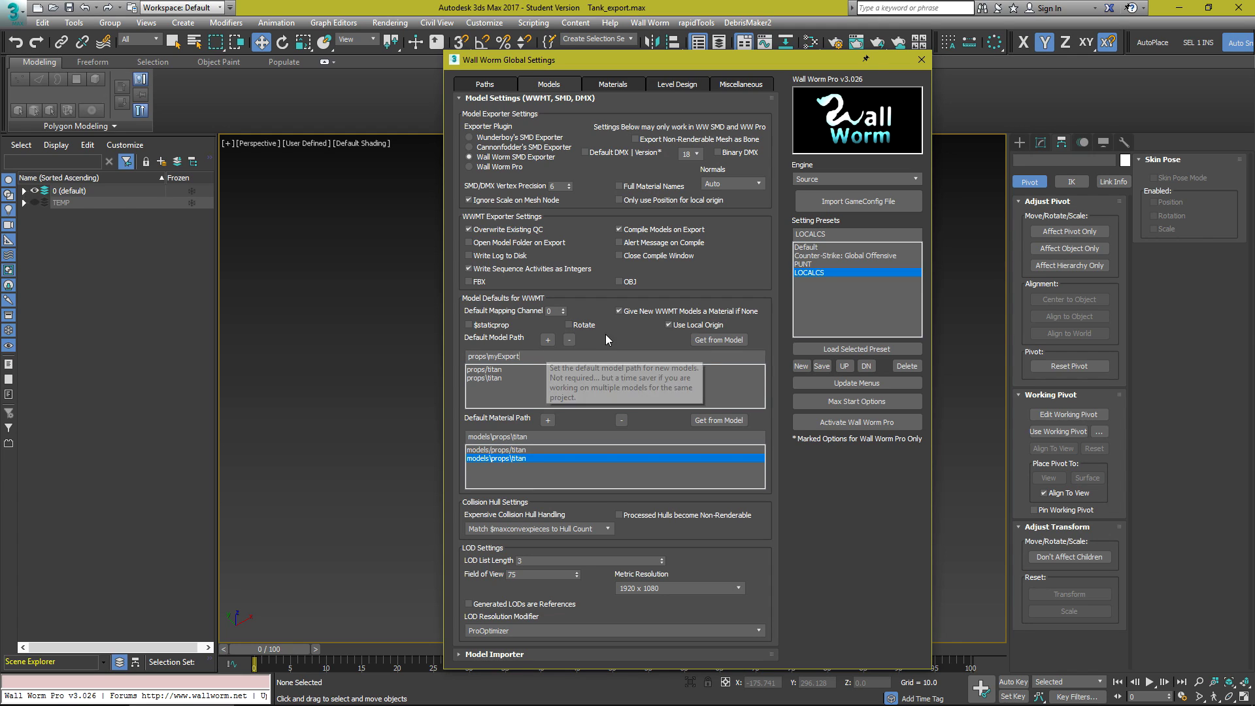
pyautogui.click(548, 340)
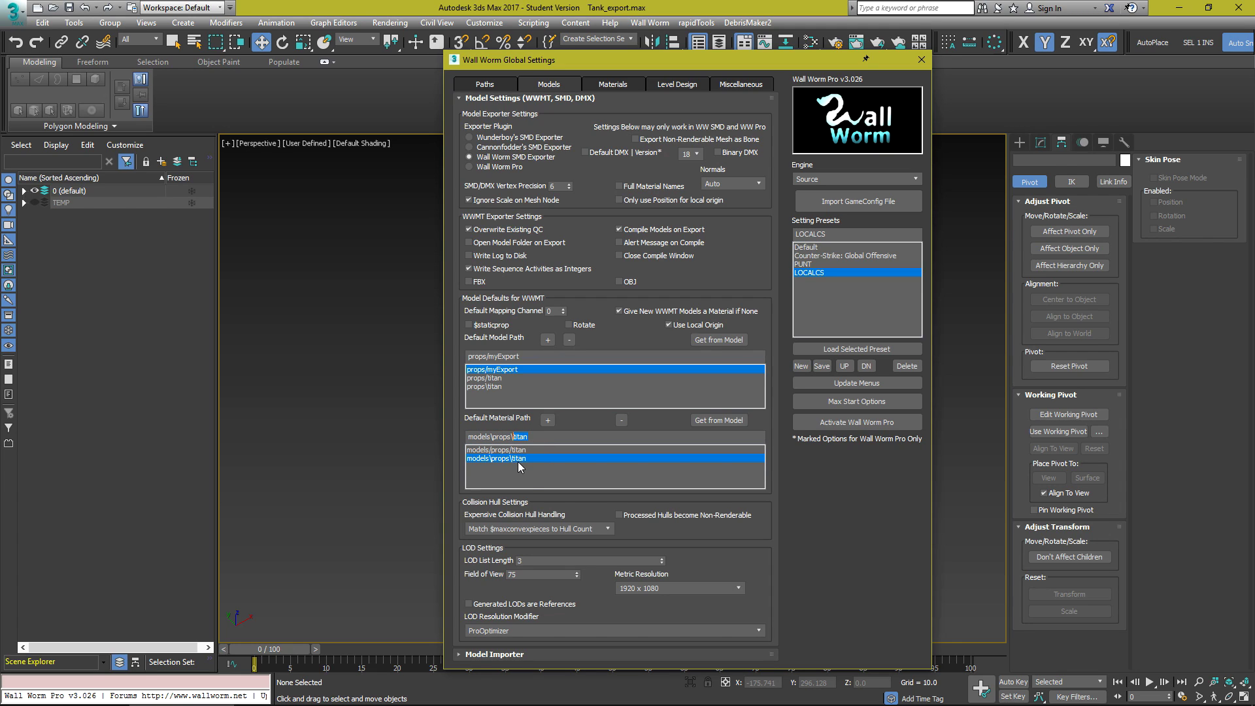
pyautogui.write('M')
pyautogui.click(545, 421)
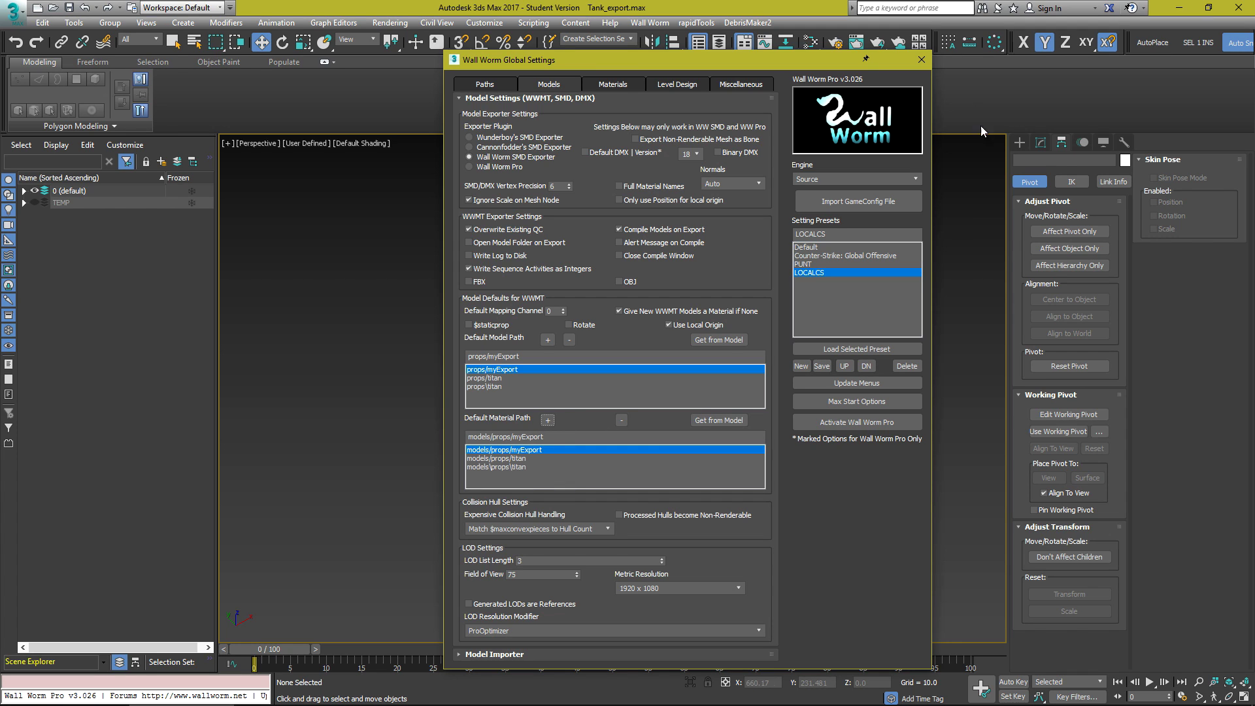
pyautogui.click(920, 60)
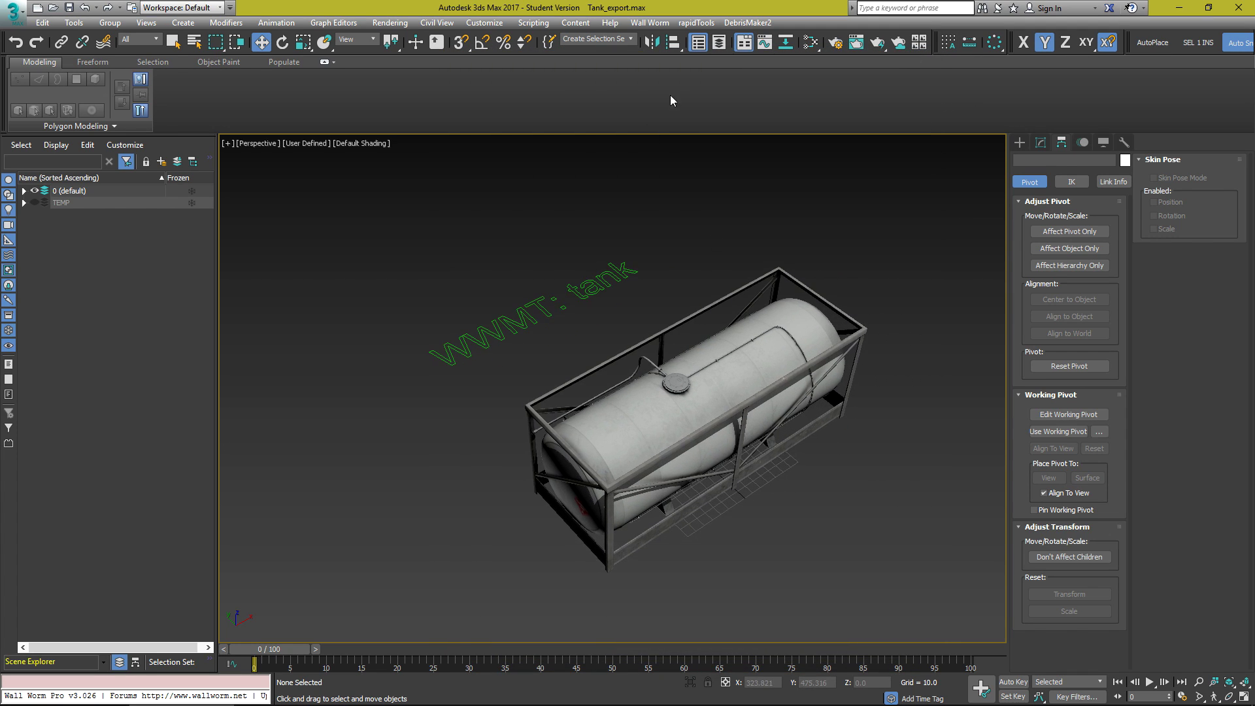
# Reopen Wall Worm Model Tools and load the existing WWMT tank helper as the model.
pyautogui.click(660, 24)
pyautogui.moveTo(680, 40)
pyautogui.click(808, 40)
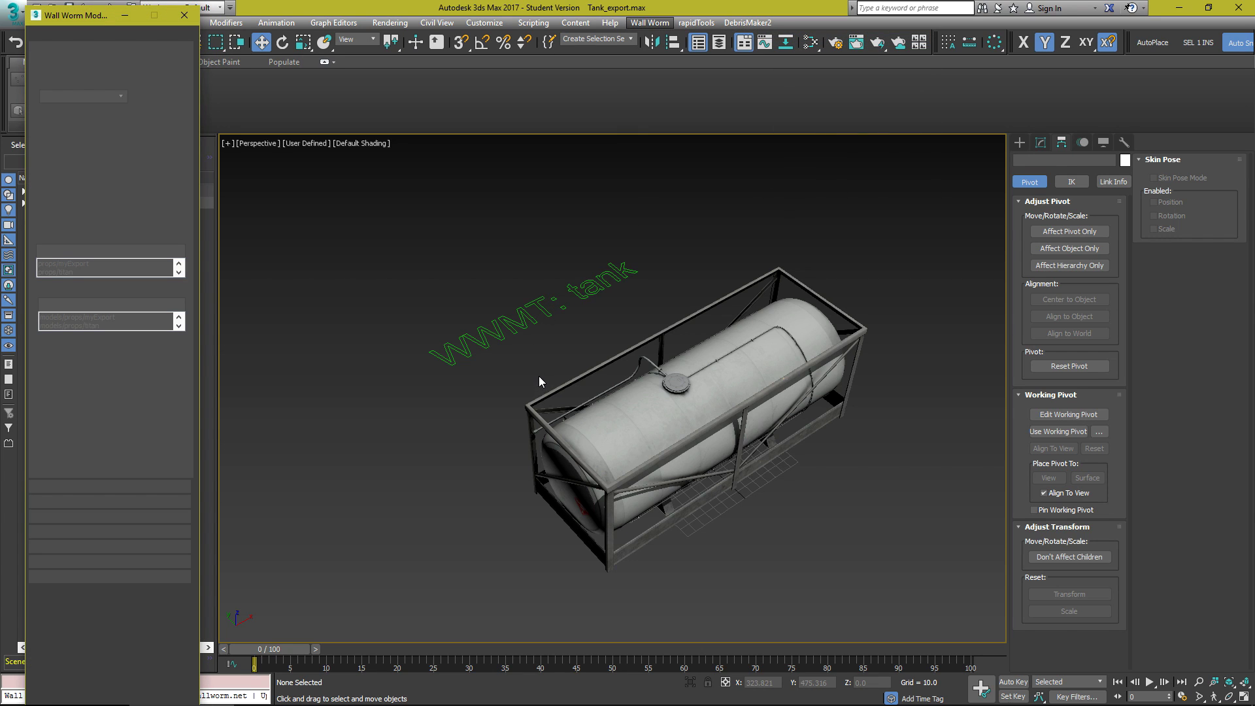
pyautogui.moveTo(490, 323); pyautogui.dragTo(506, 330, button='middle')
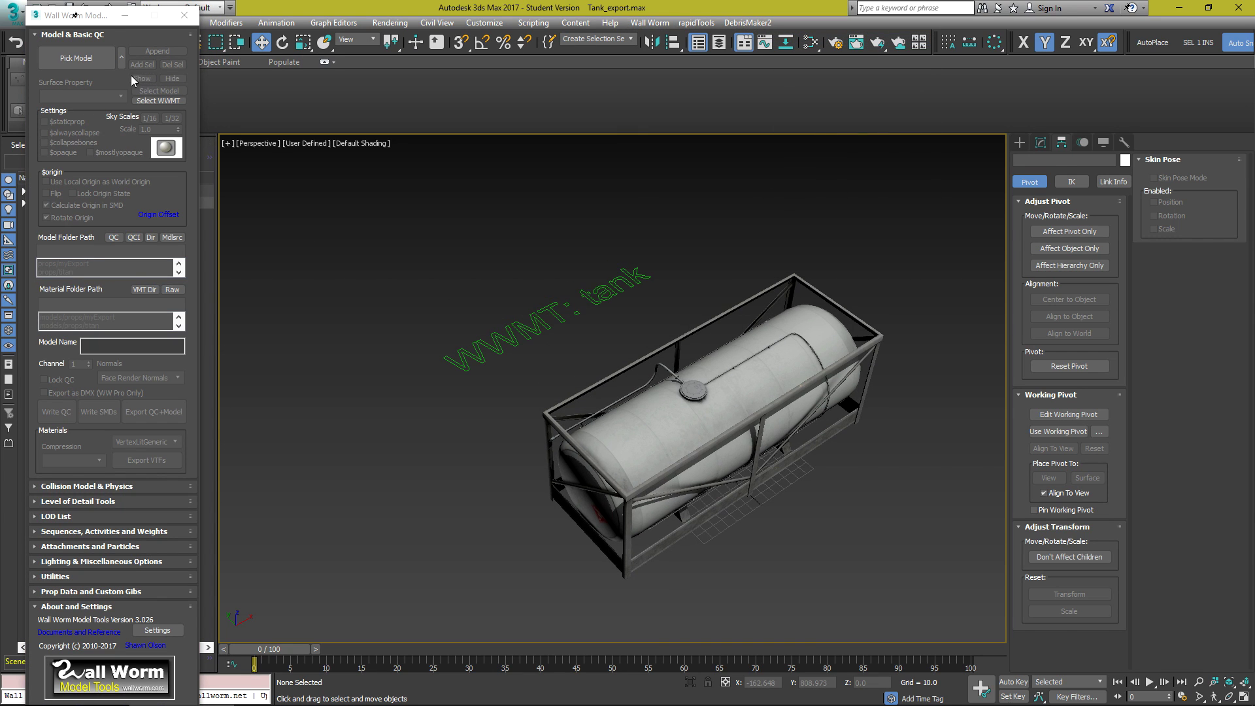
pyautogui.click(85, 58)
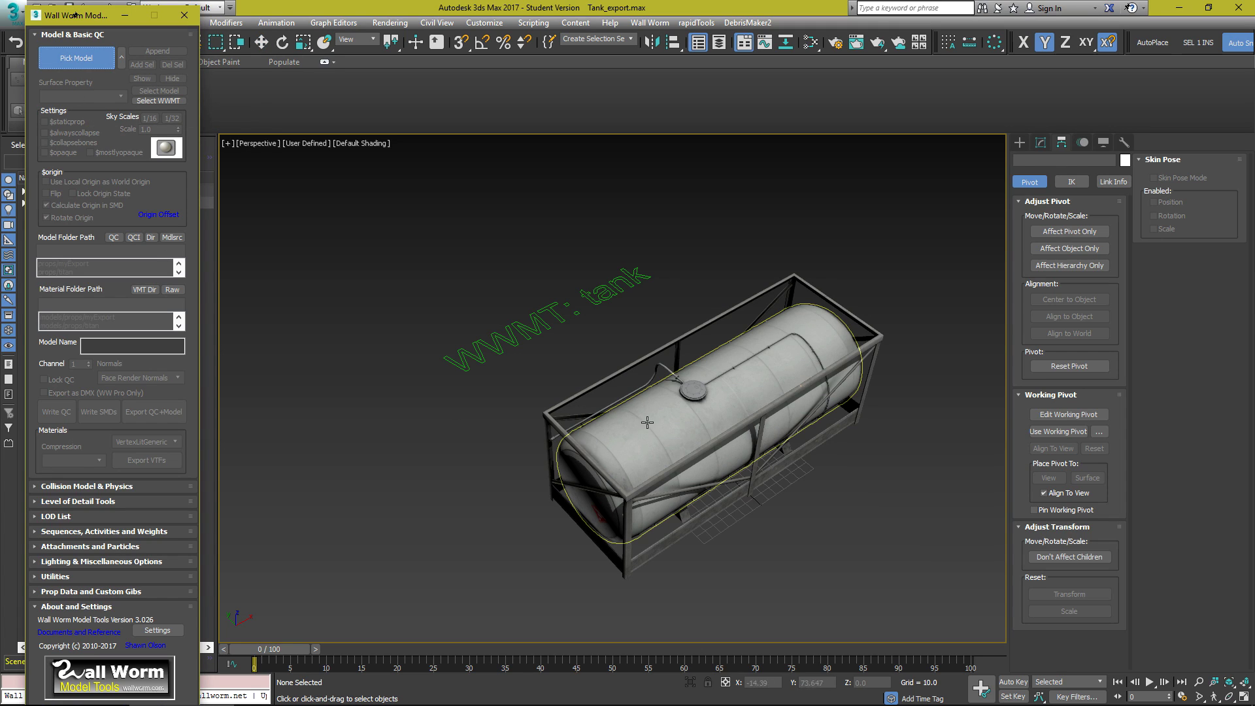
pyautogui.click(481, 357)
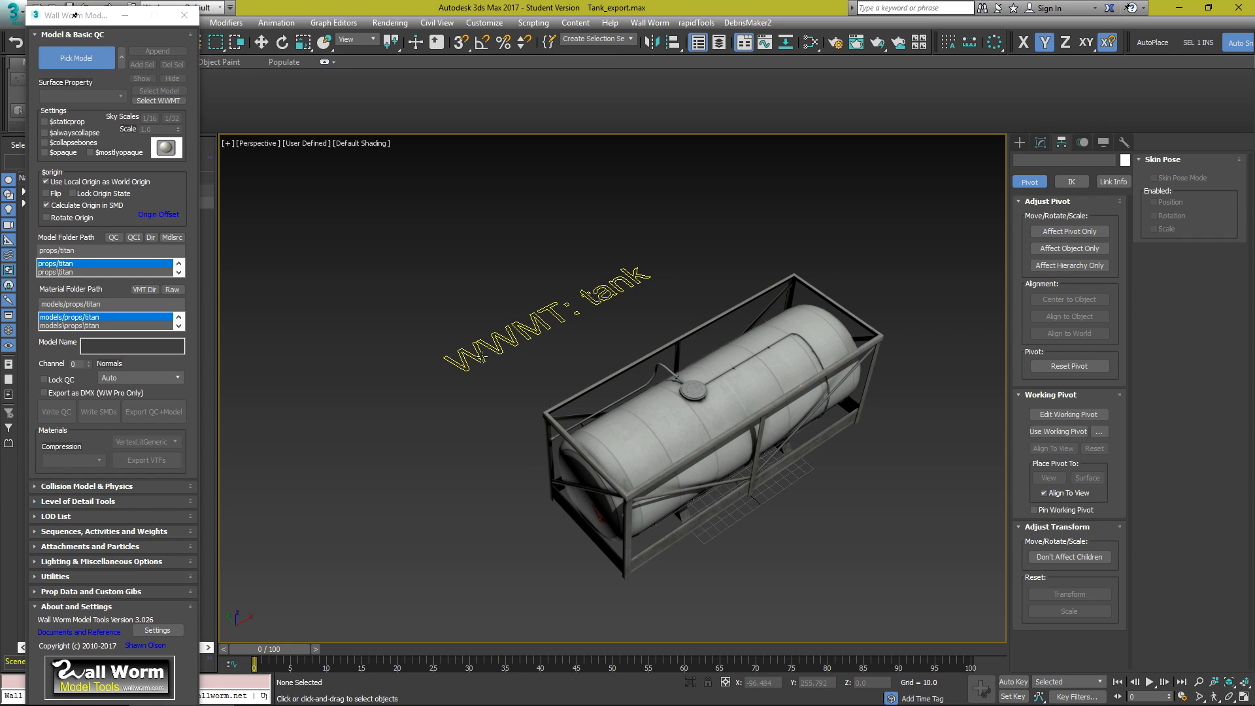
# Choose props/myExport as the model folder and models/props/myExport as the material folder for the tank.
pyautogui.click(178, 272)
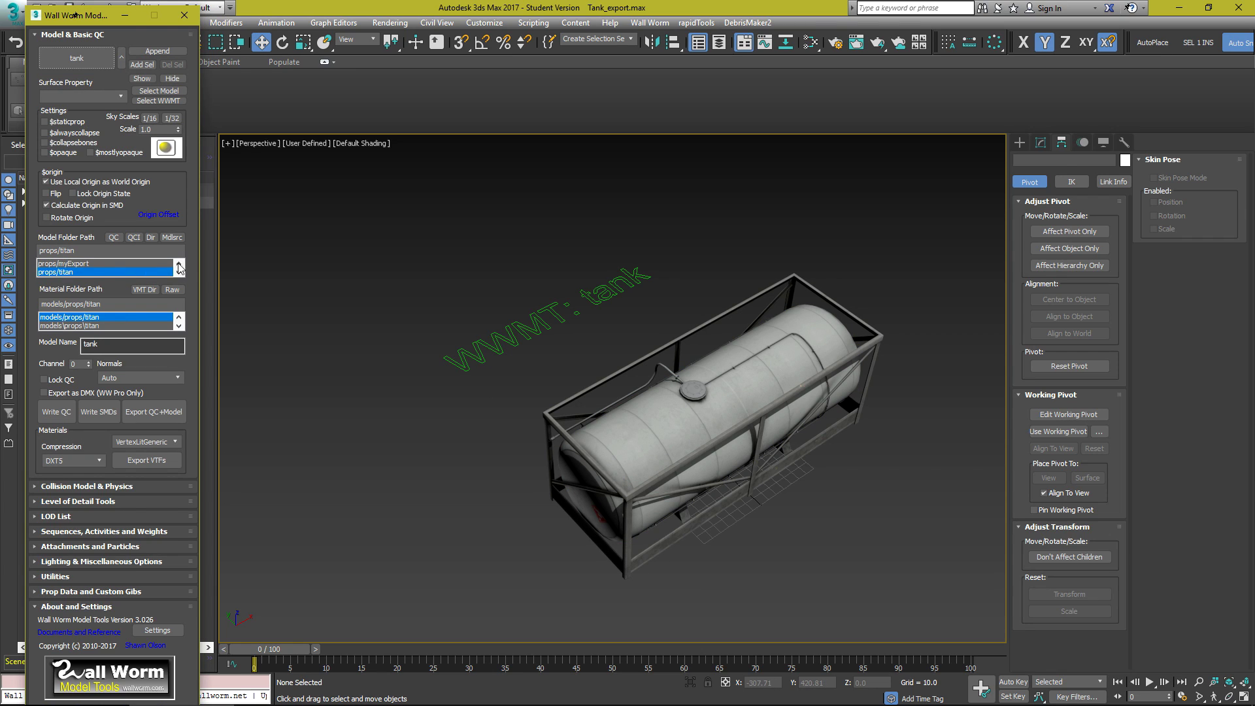
pyautogui.click(179, 317)
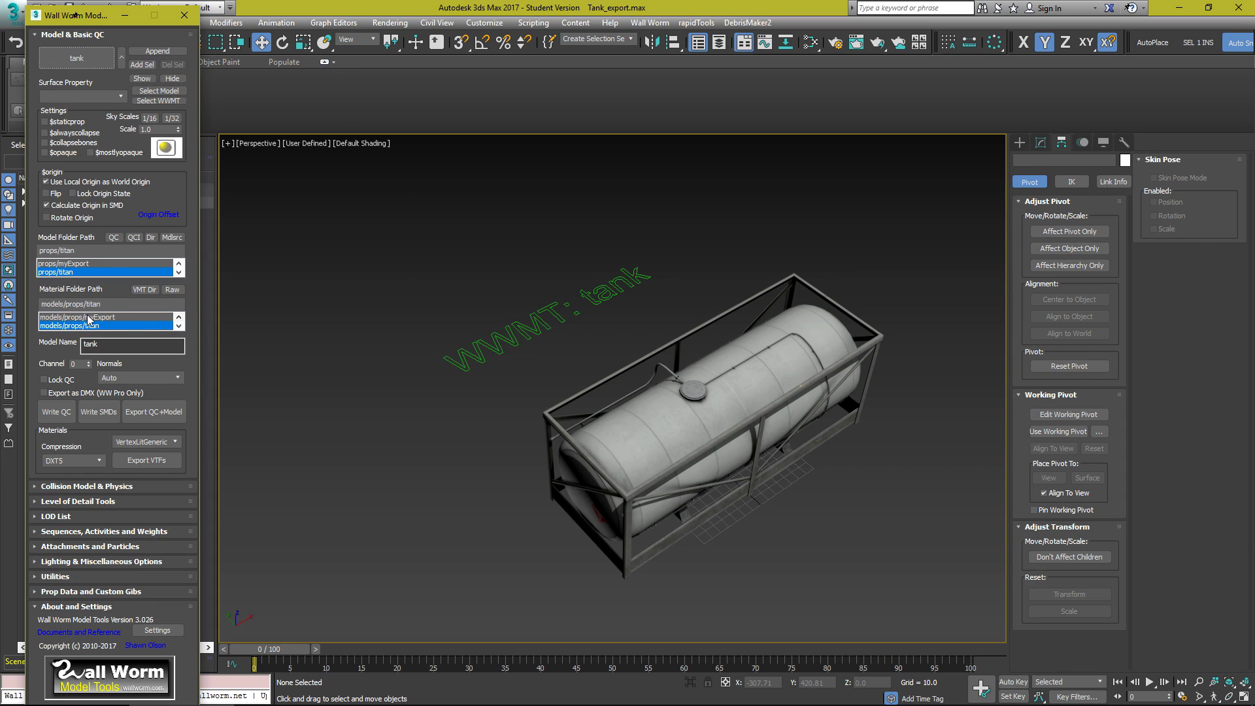
pyautogui.click(98, 264)
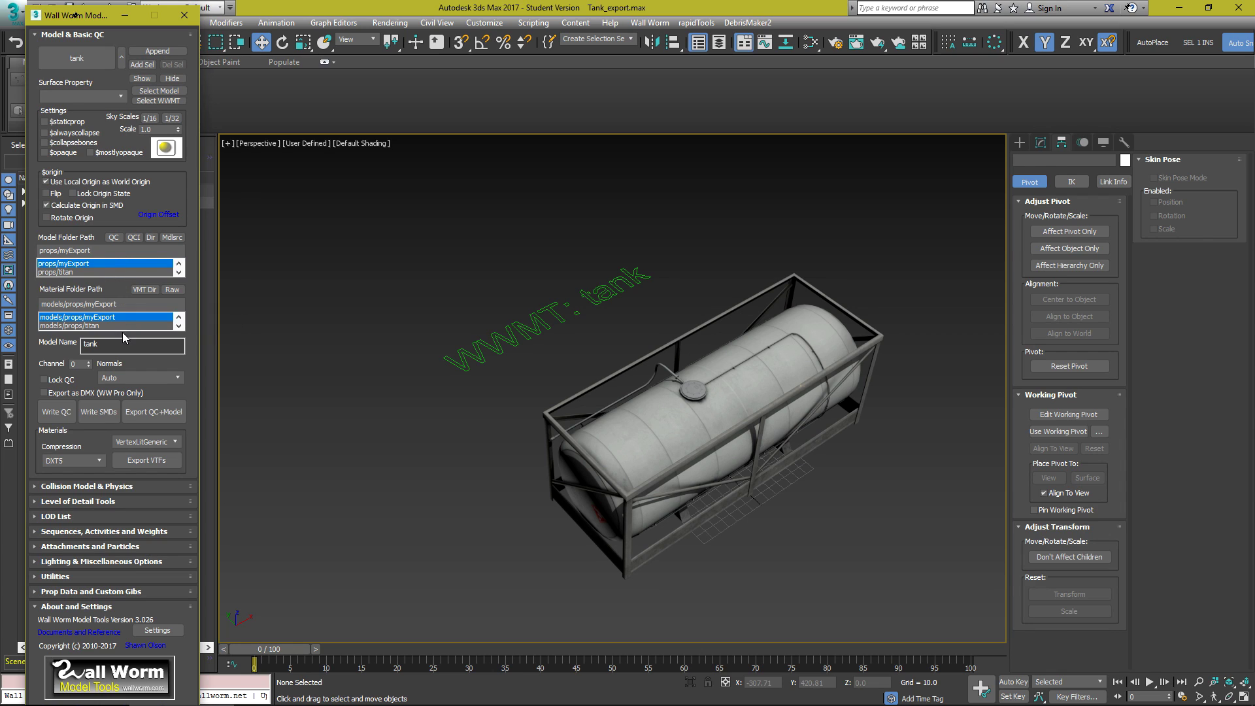
# Enable $staticprop for the tank model and set its surface property to metal.
pyautogui.click(69, 122)
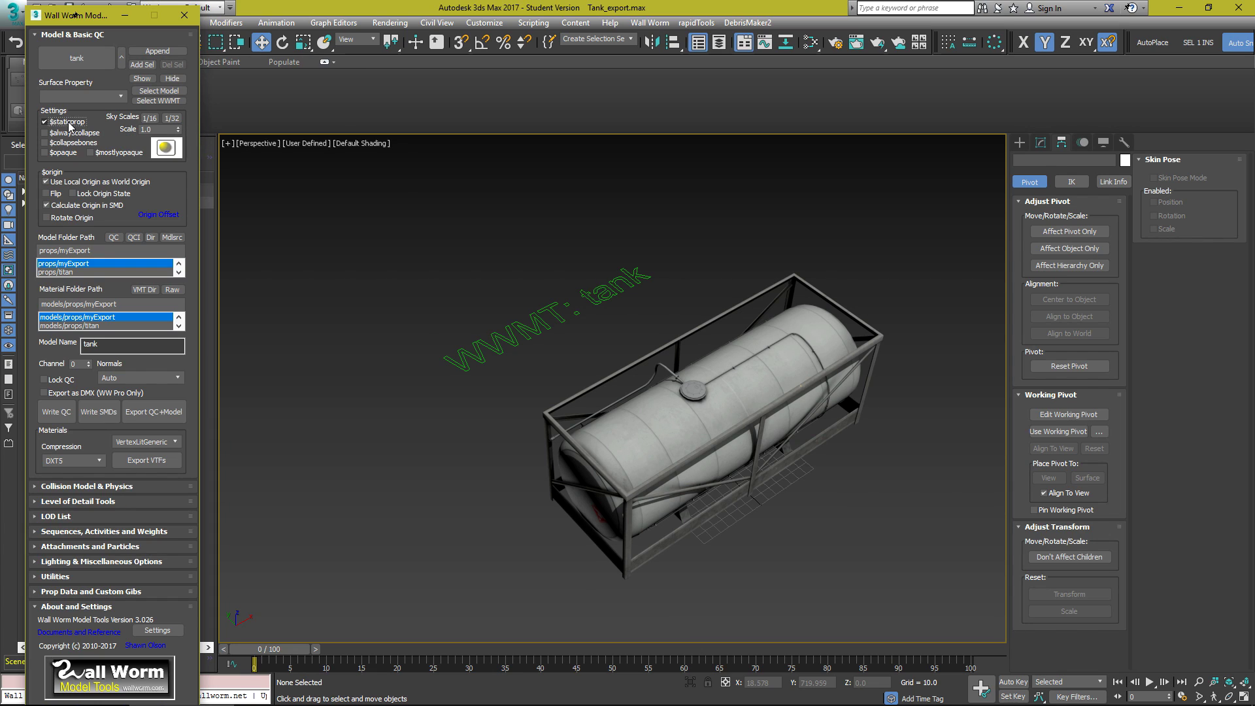
pyautogui.click(115, 96)
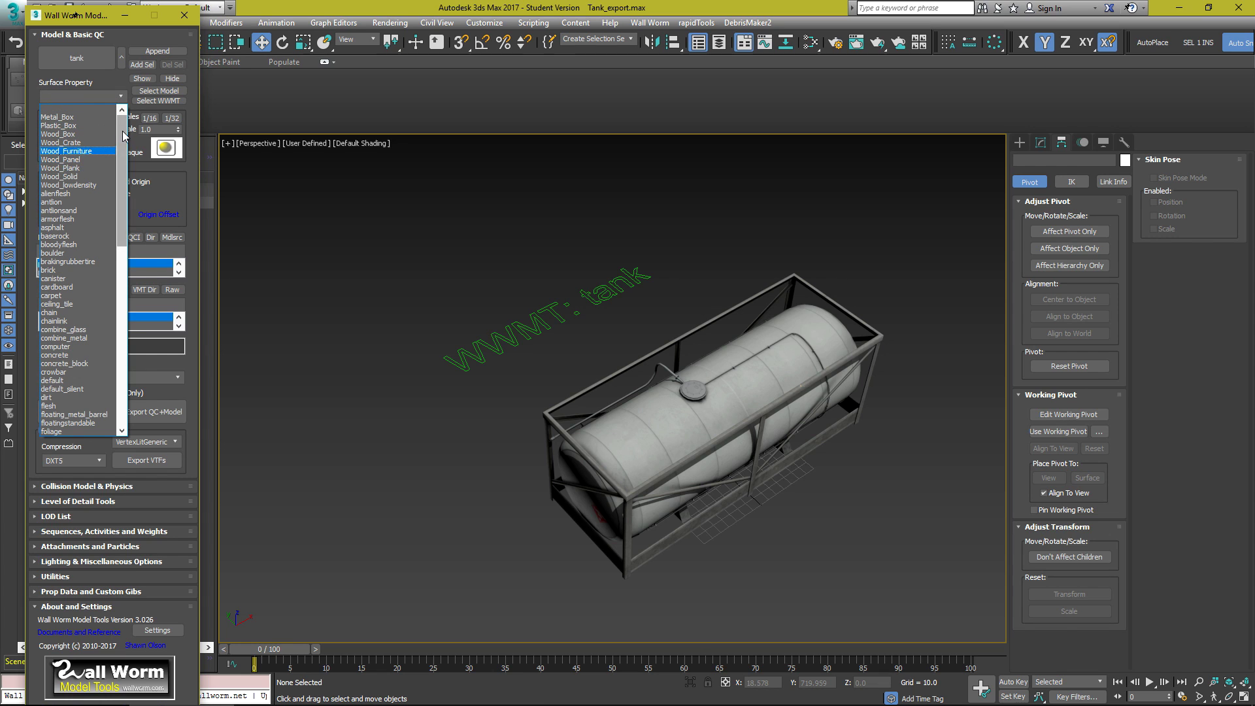
pyautogui.moveTo(123, 136); pyautogui.dragTo(119, 243)
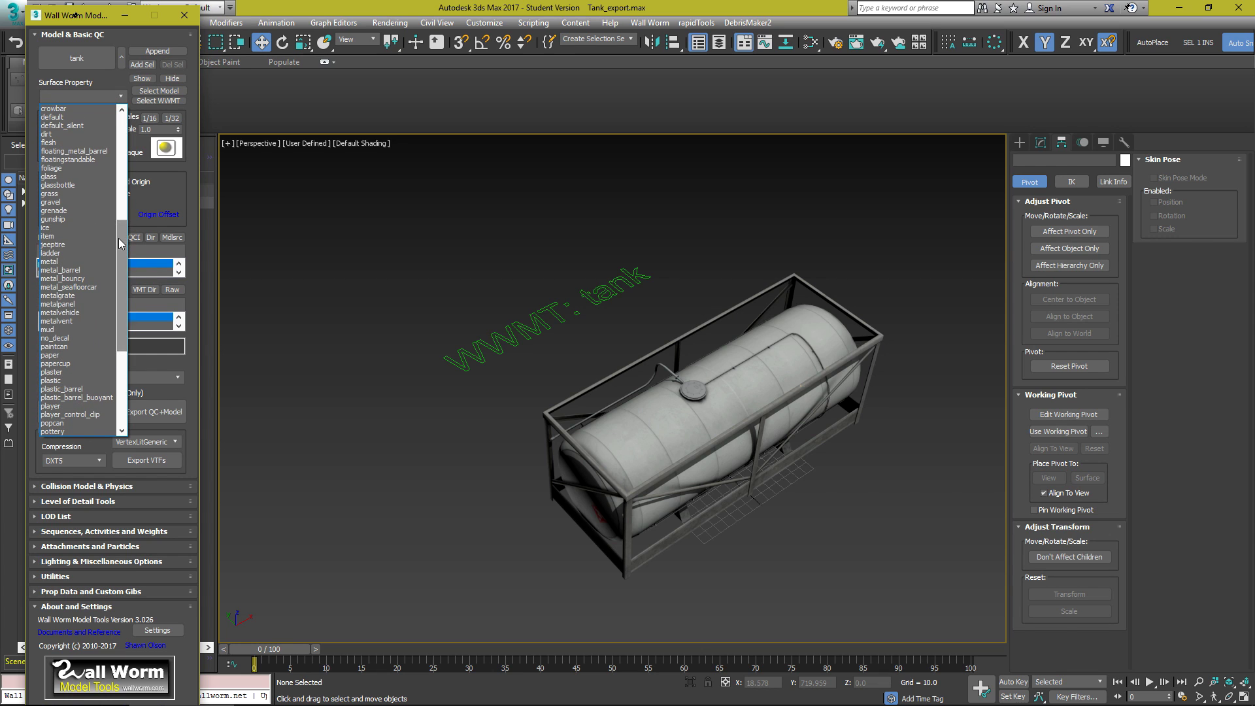
pyautogui.click(57, 262)
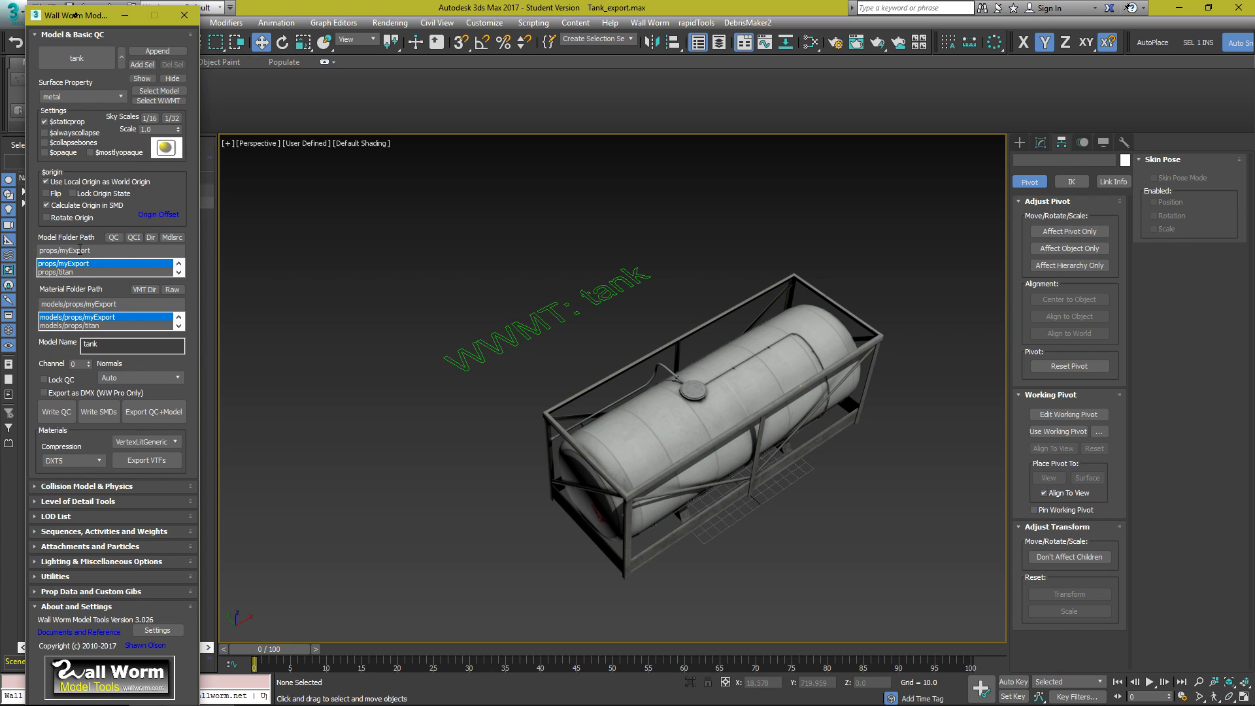
# Hide and show the WWMT model repeatedly to check which parts belong to it.
pyautogui.click(171, 79)
pyautogui.click(145, 79)
pyautogui.click(171, 79)
pyautogui.click(144, 79)
pyautogui.click(171, 79)
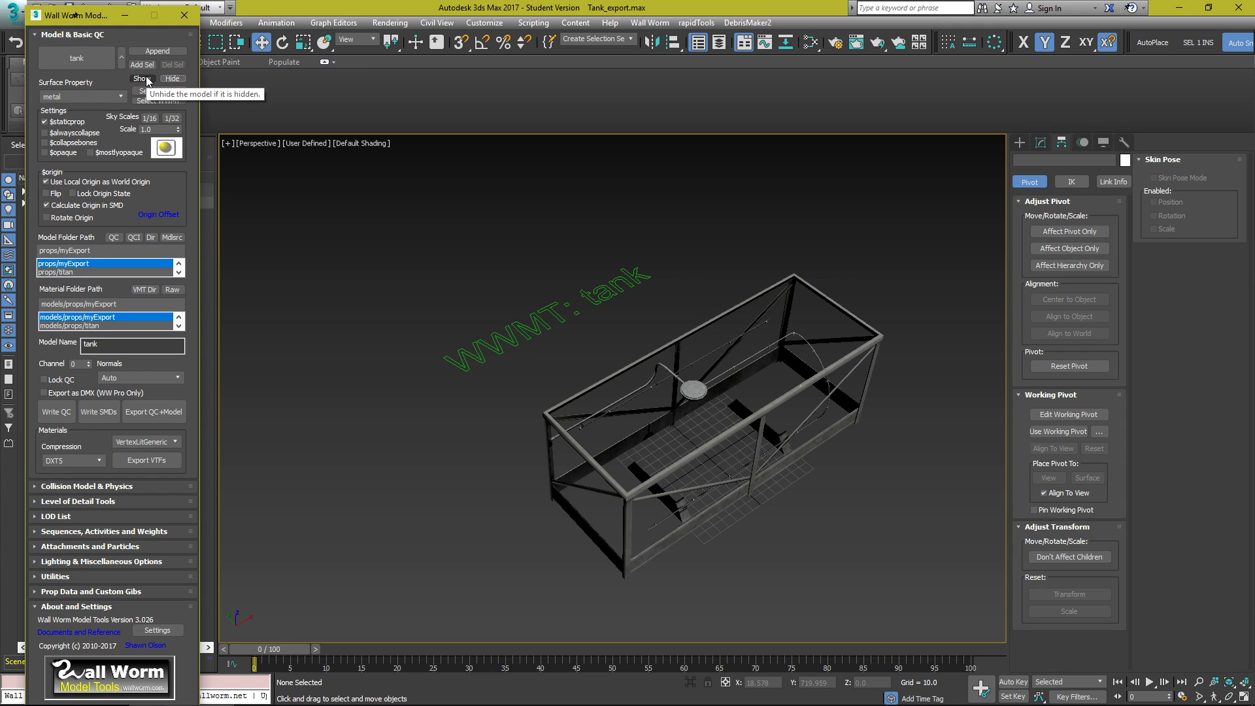
pyautogui.click(143, 79)
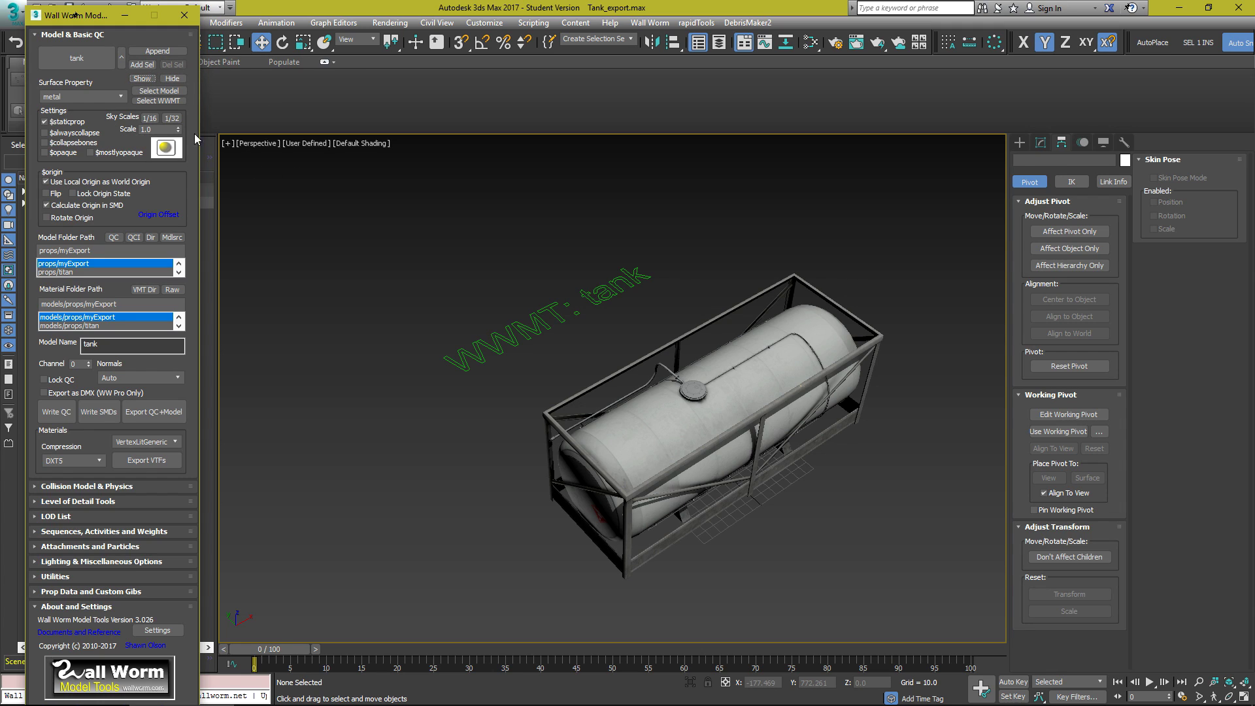
# Hide the tank cylinder, add all the remaining frame and pipe parts to the WWMT model, and deselect them.
pyautogui.click(174, 79)
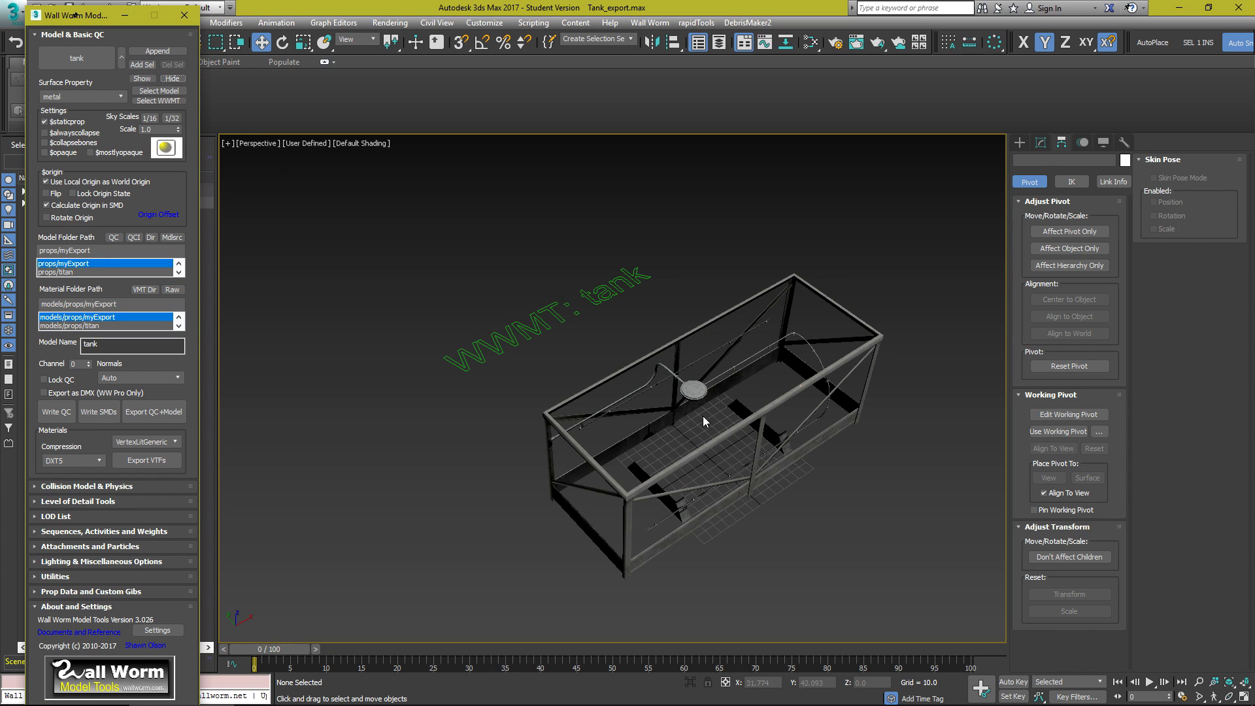
pyautogui.keyDown('alt'); pyautogui.moveTo(695, 390); pyautogui.dragTo(592, 280, button='middle'); pyautogui.keyUp('alt')
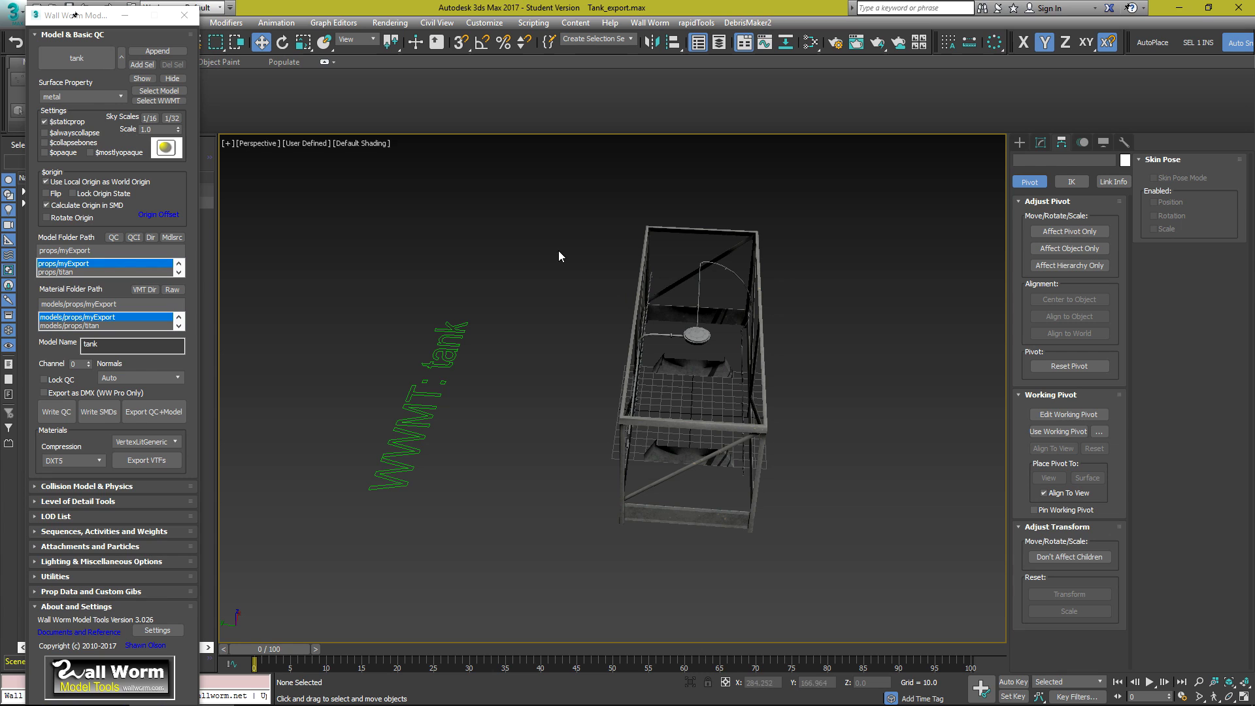
pyautogui.moveTo(656, 359); pyautogui.dragTo(887, 578)
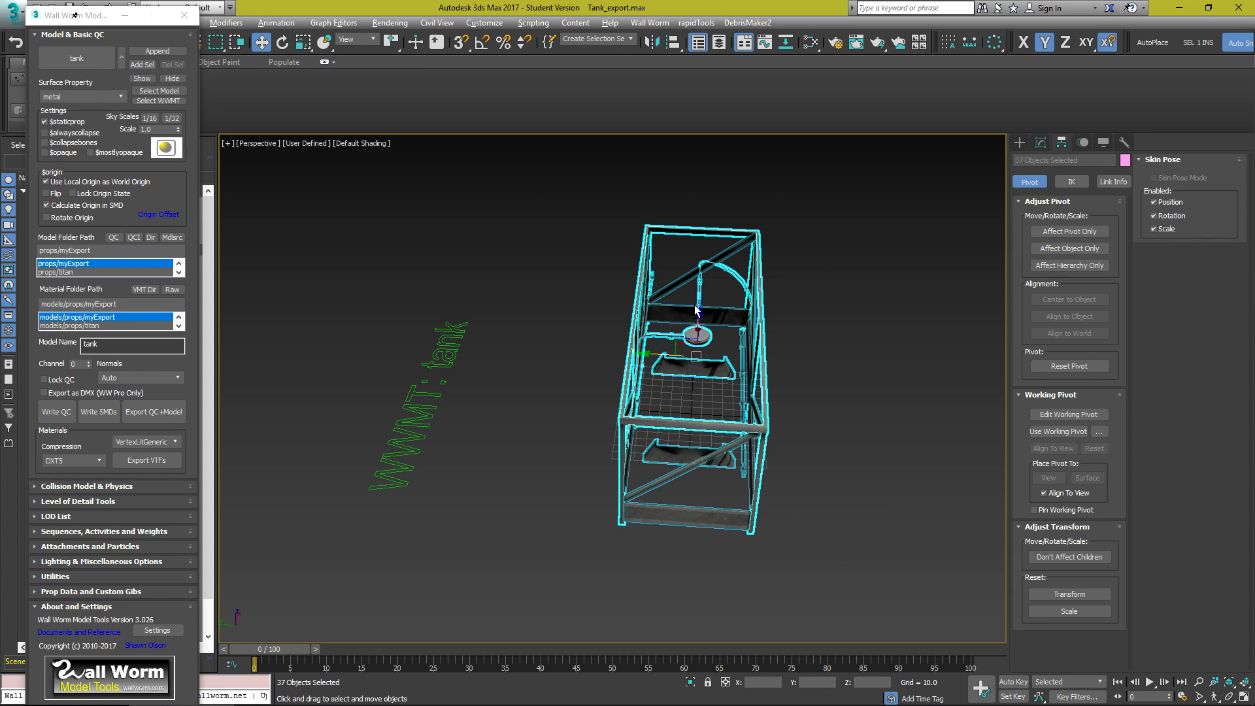
pyautogui.keyDown('alt'); pyautogui.moveTo(692, 329); pyautogui.dragTo(666, 349, button='middle'); pyautogui.keyUp('alt')
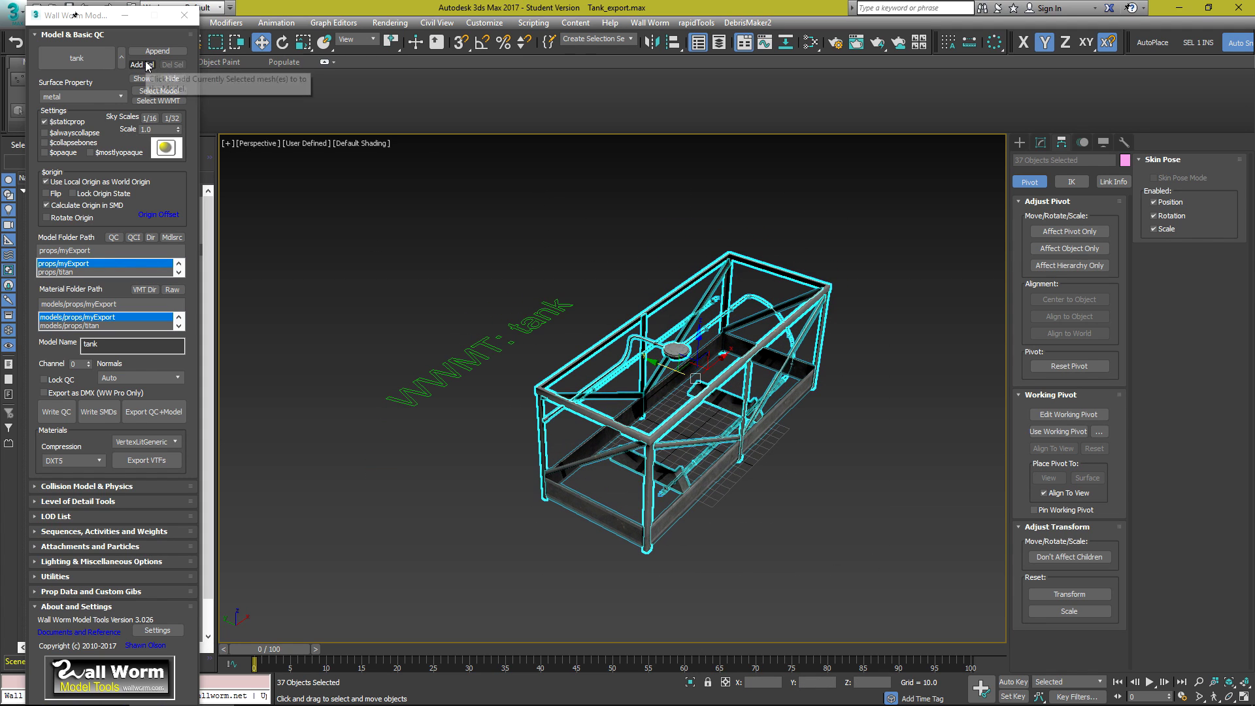
pyautogui.click(148, 67)
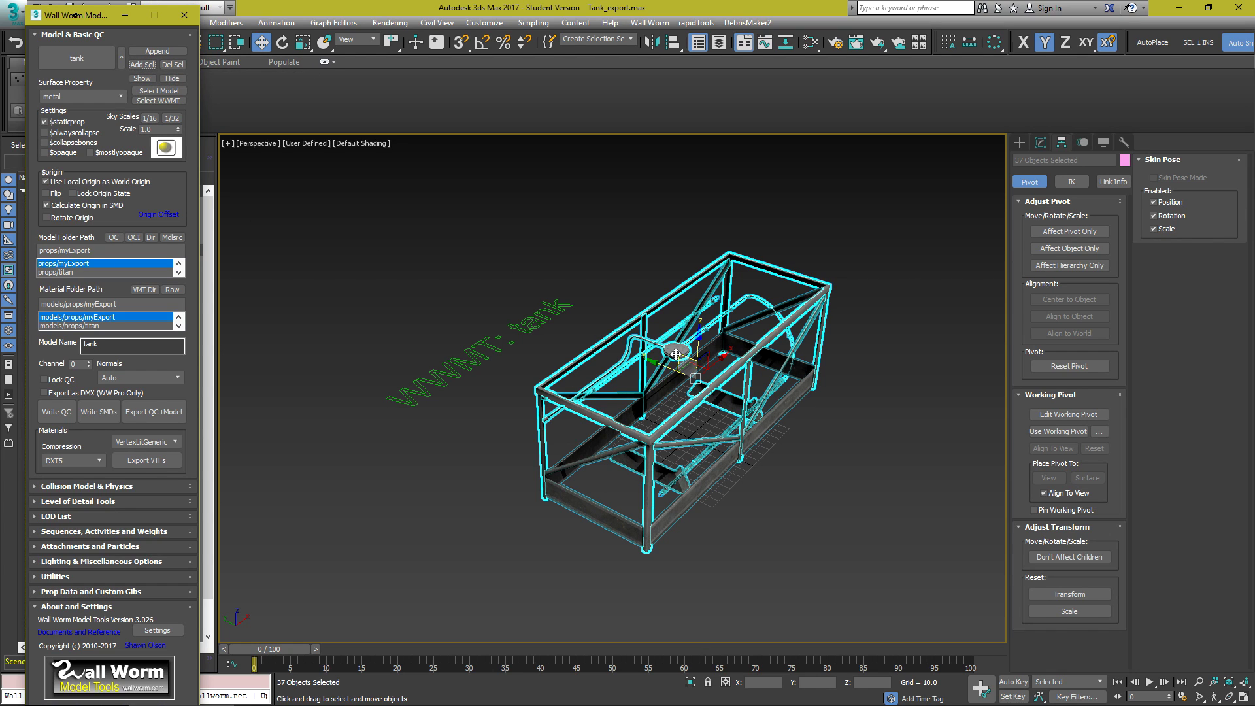
pyautogui.keyDown('alt'); pyautogui.moveTo(675, 354); pyautogui.dragTo(693, 356, button='middle'); pyautogui.keyUp('alt')
pyautogui.click(618, 265)
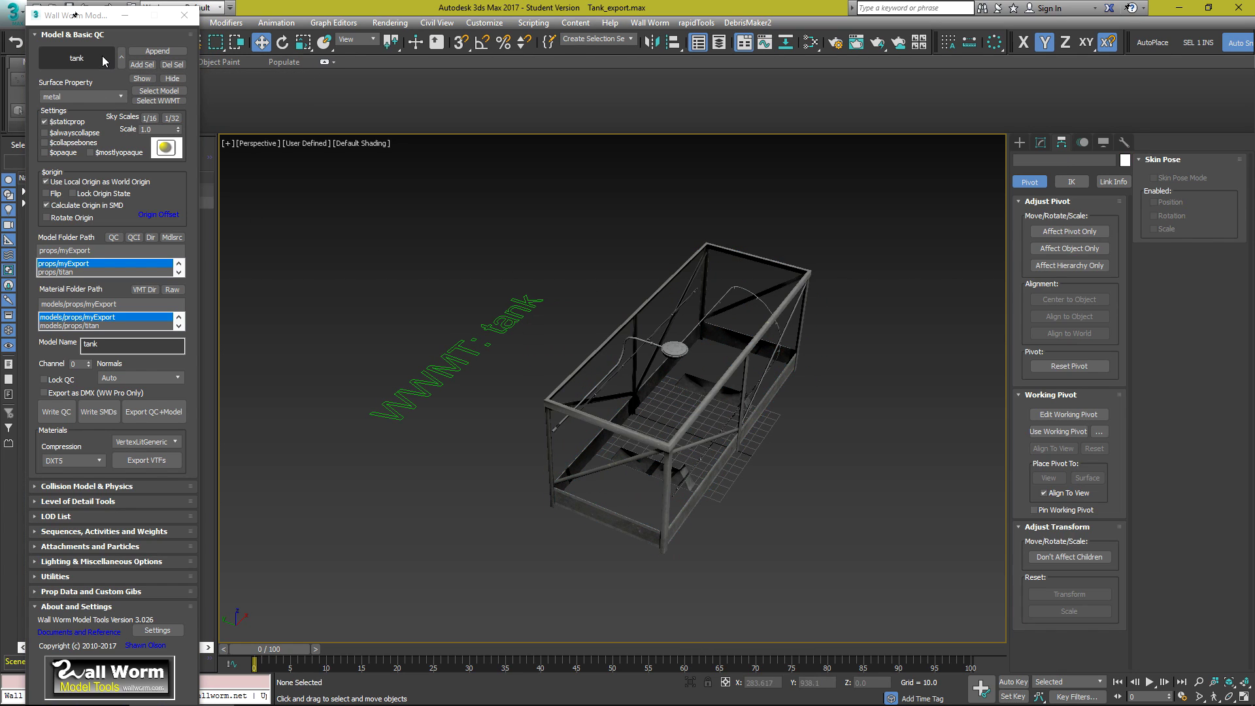
# Toggle the whole WWMT model's visibility to check that the cylinder, frame and pipes are all included.
pyautogui.click(173, 79)
pyautogui.click(141, 79)
pyautogui.click(173, 78)
pyautogui.click(142, 78)
pyautogui.click(172, 78)
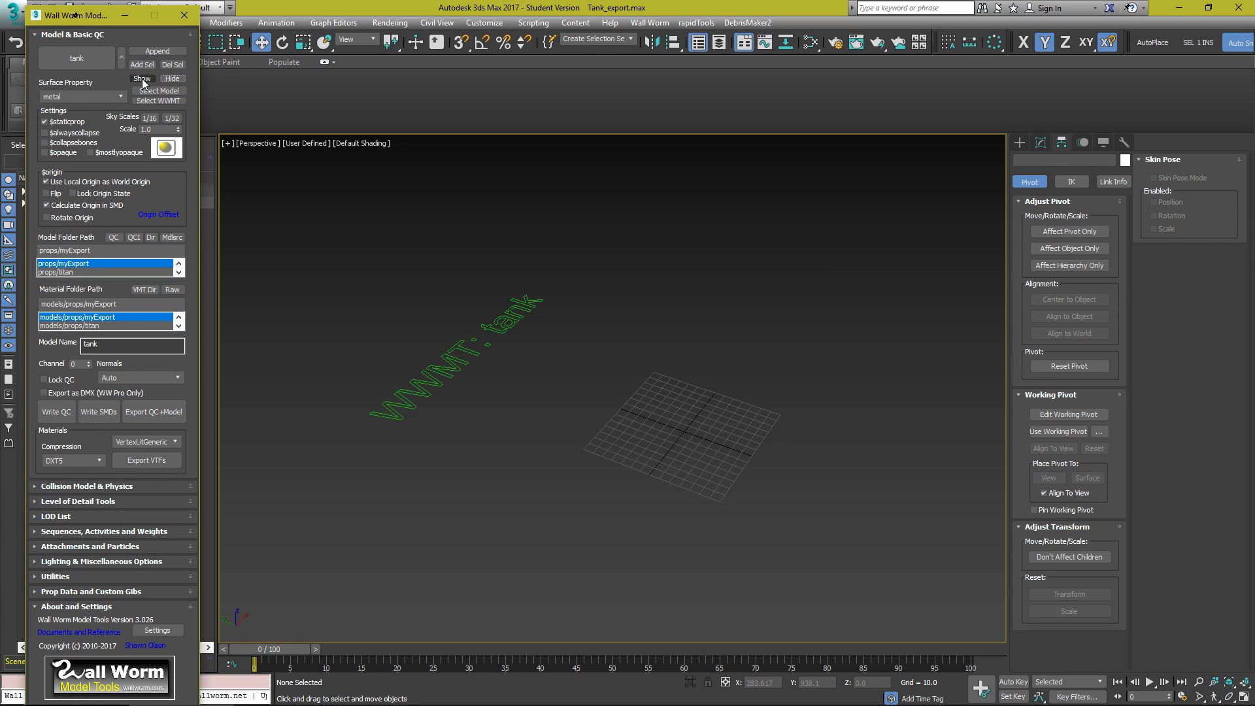
pyautogui.click(141, 79)
pyautogui.click(172, 78)
pyautogui.click(142, 78)
pyautogui.click(173, 78)
pyautogui.click(142, 79)
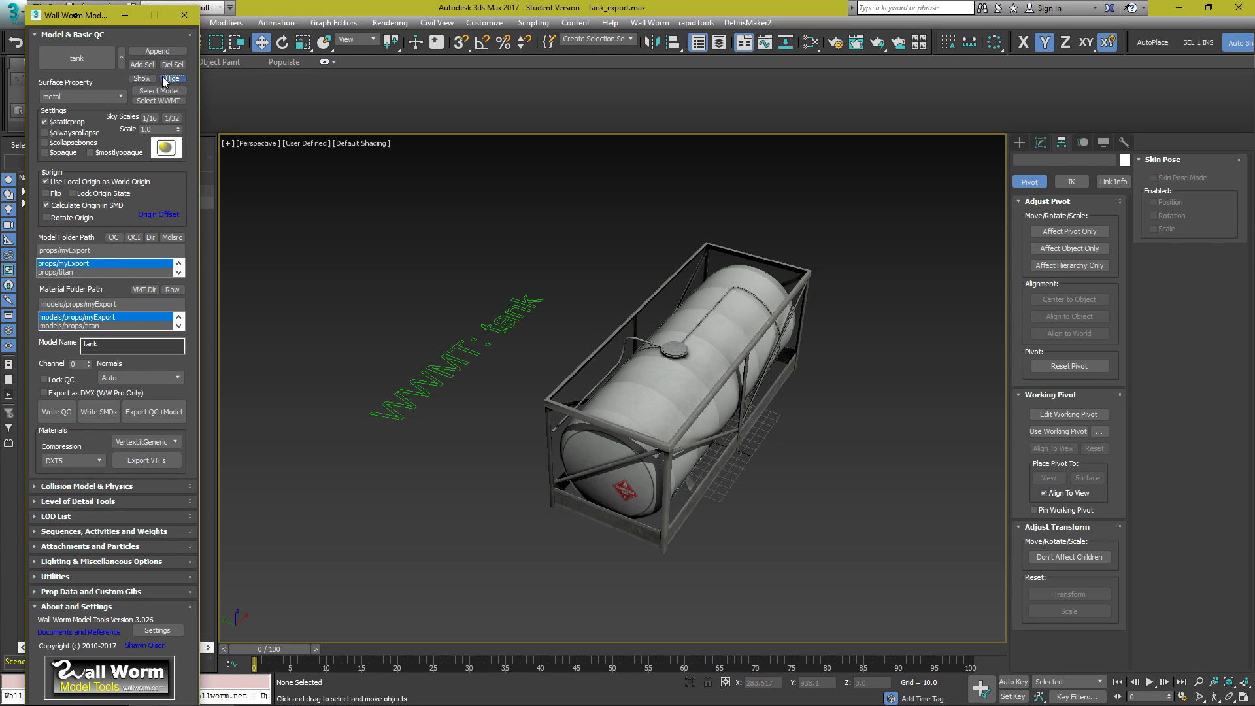
pyautogui.click(164, 79)
pyautogui.click(141, 78)
# Remove the upper rectangular frame from the WWMT model, then hide the model to check the exclusion.
pyautogui.moveTo(632, 364); pyautogui.dragTo(699, 378, button='middle')
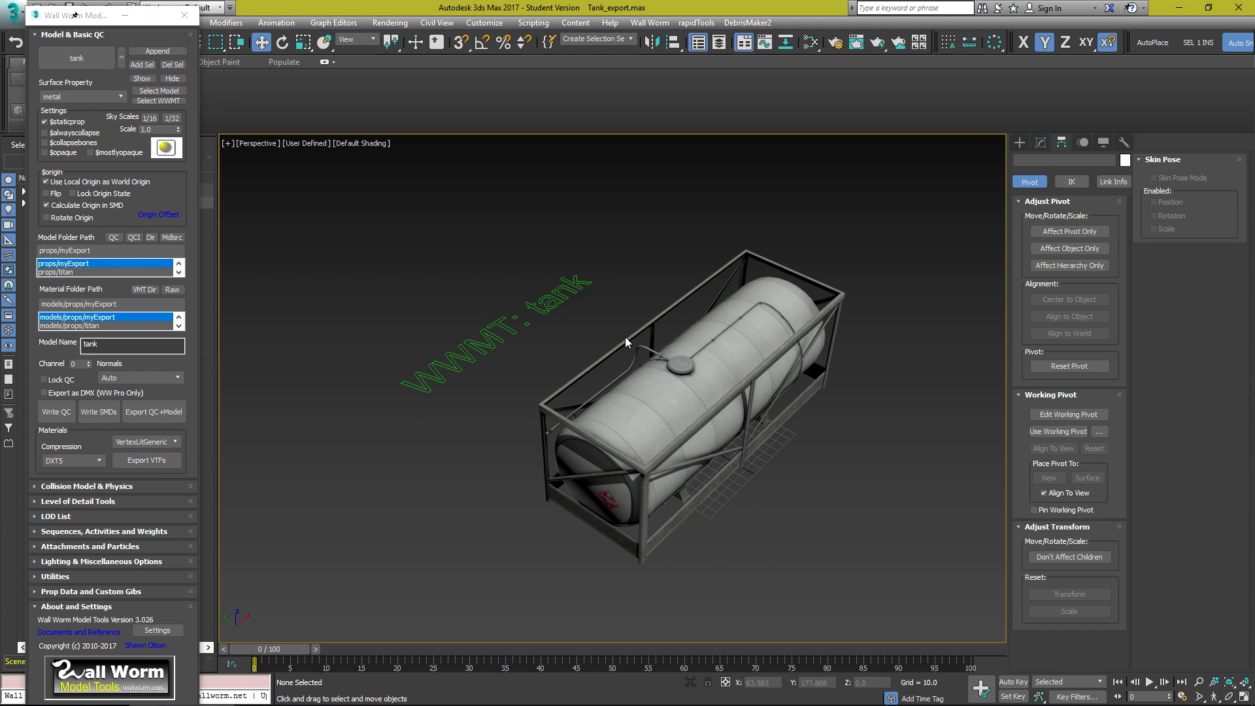
pyautogui.click(654, 335)
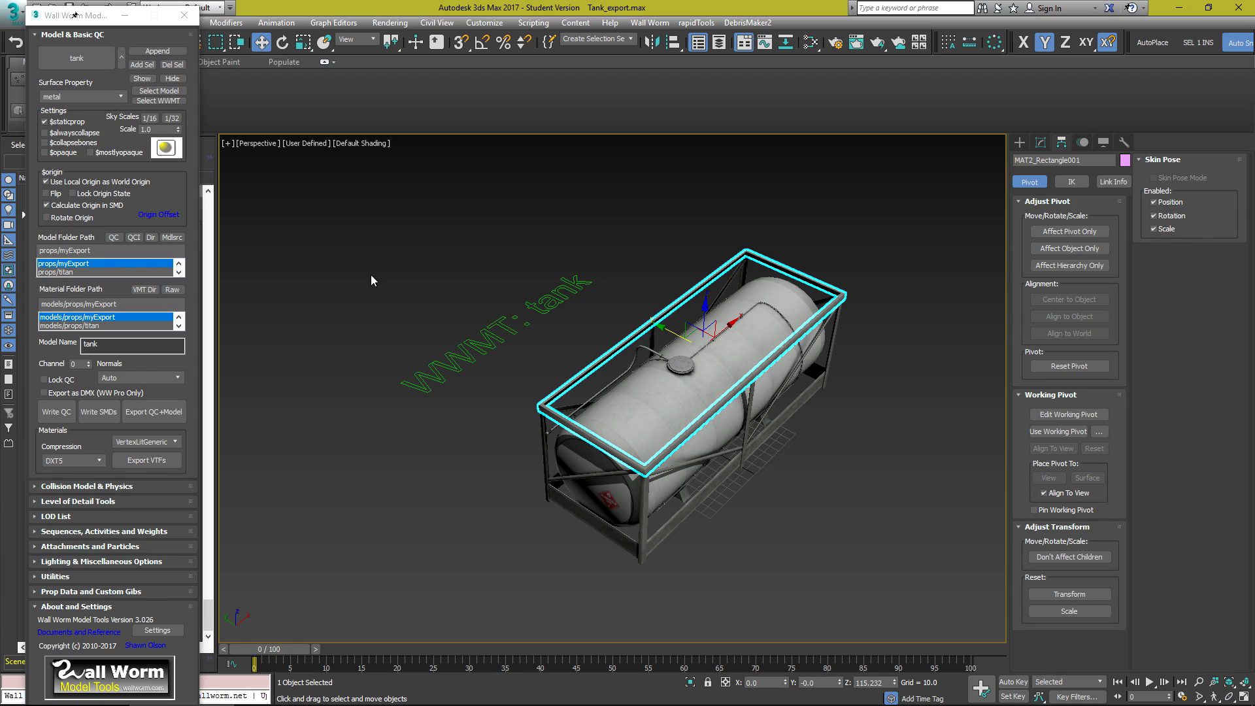
pyautogui.click(181, 64)
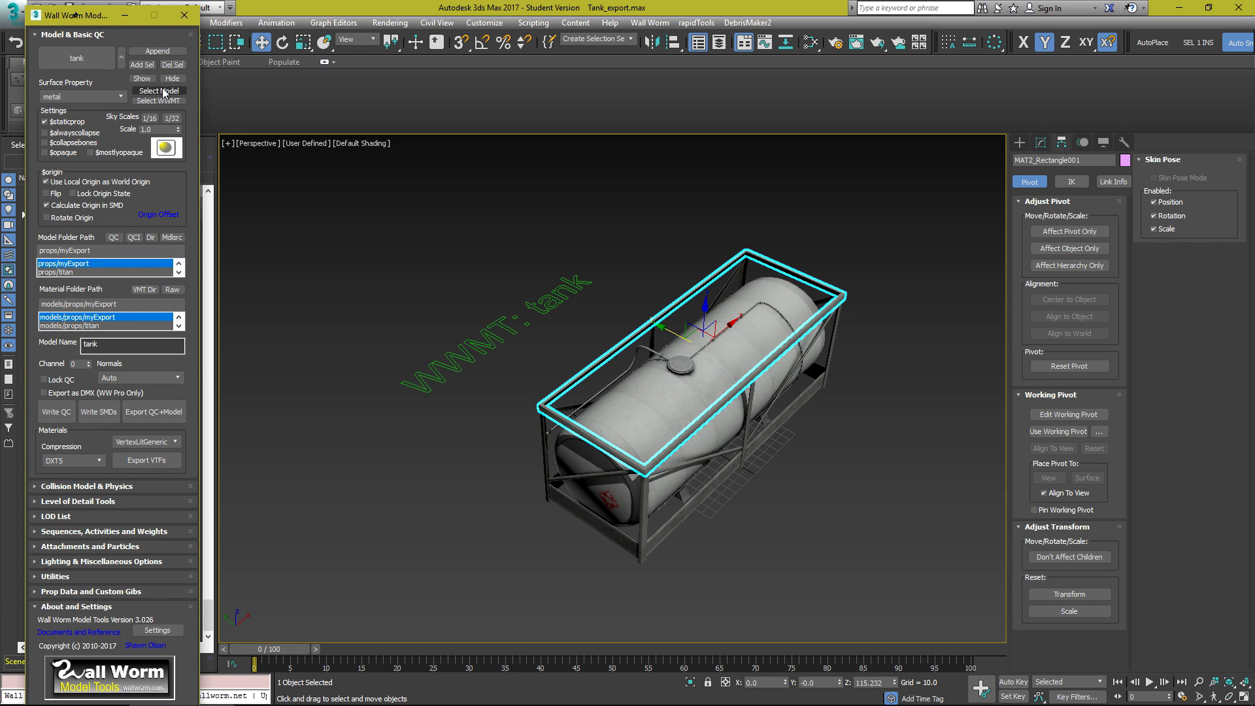
pyautogui.click(174, 79)
pyautogui.click(588, 211)
pyautogui.scroll(5, 744, 253)
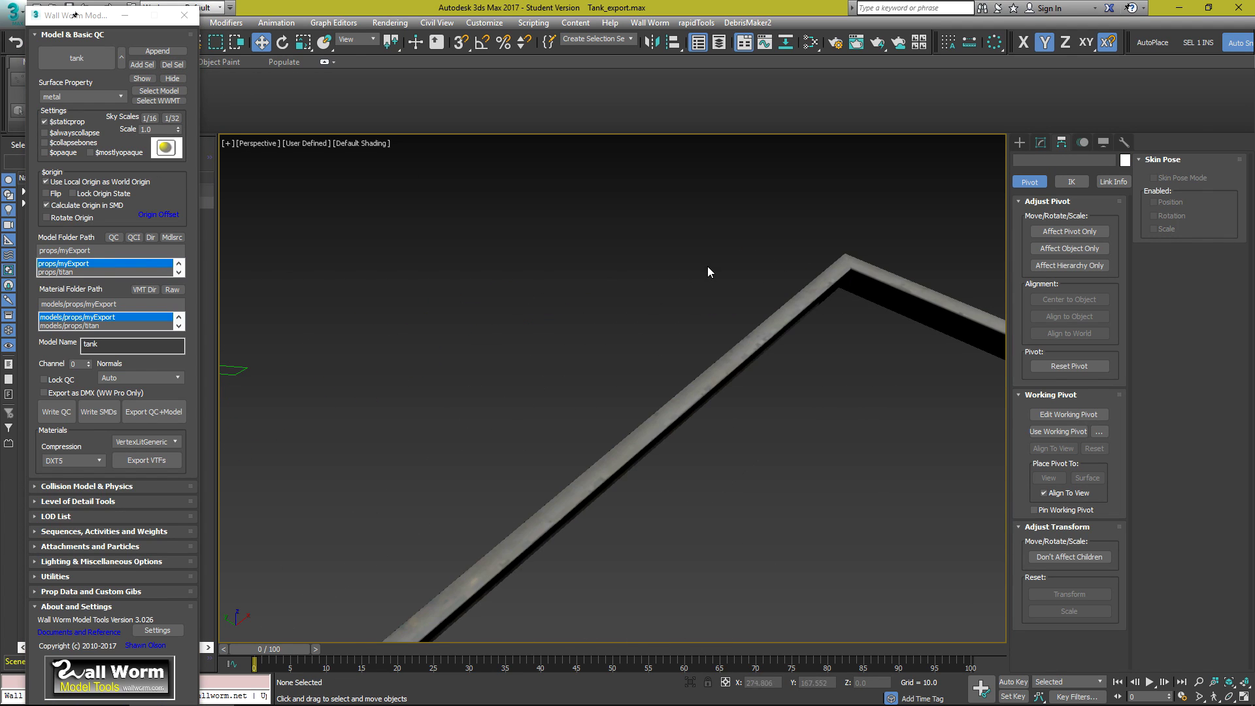
pyautogui.scroll(-7, 796, 331)
pyautogui.moveTo(758, 308); pyautogui.dragTo(700, 358, button='middle')
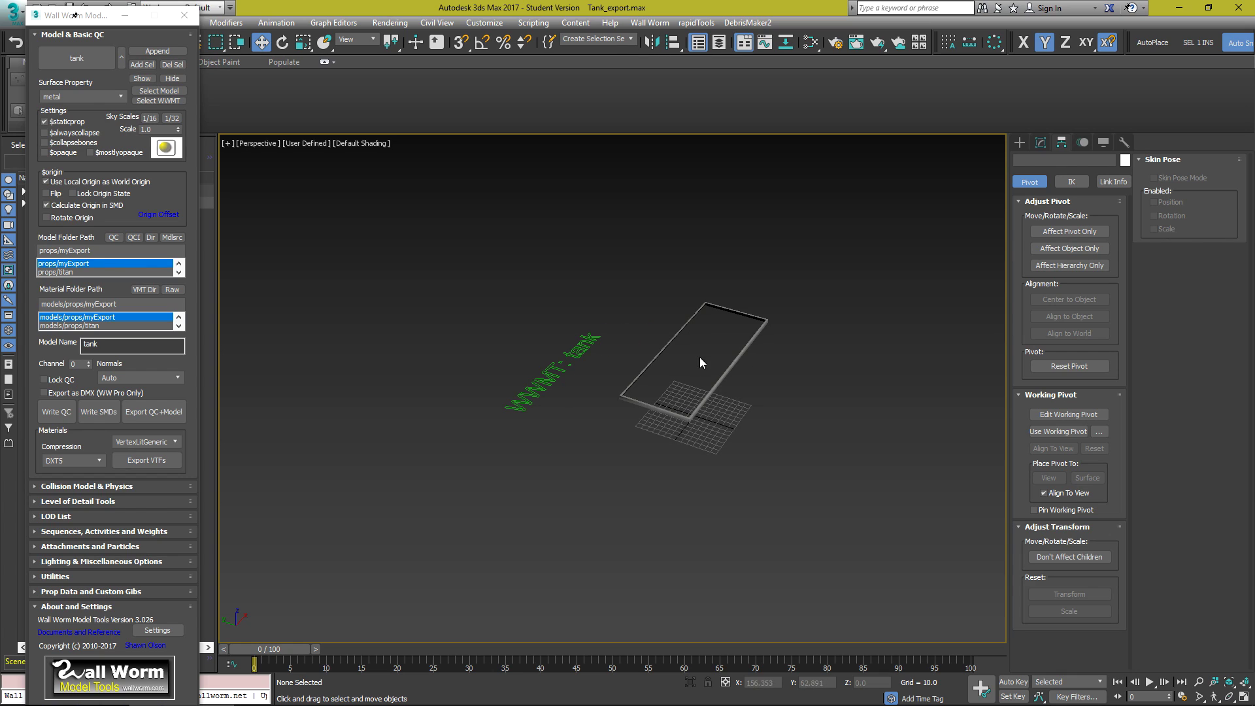
# Select the upper rectangular frame, hide and show the WWMT model to check the frame's inclusion, then clear the selection.
pyautogui.click(684, 316)
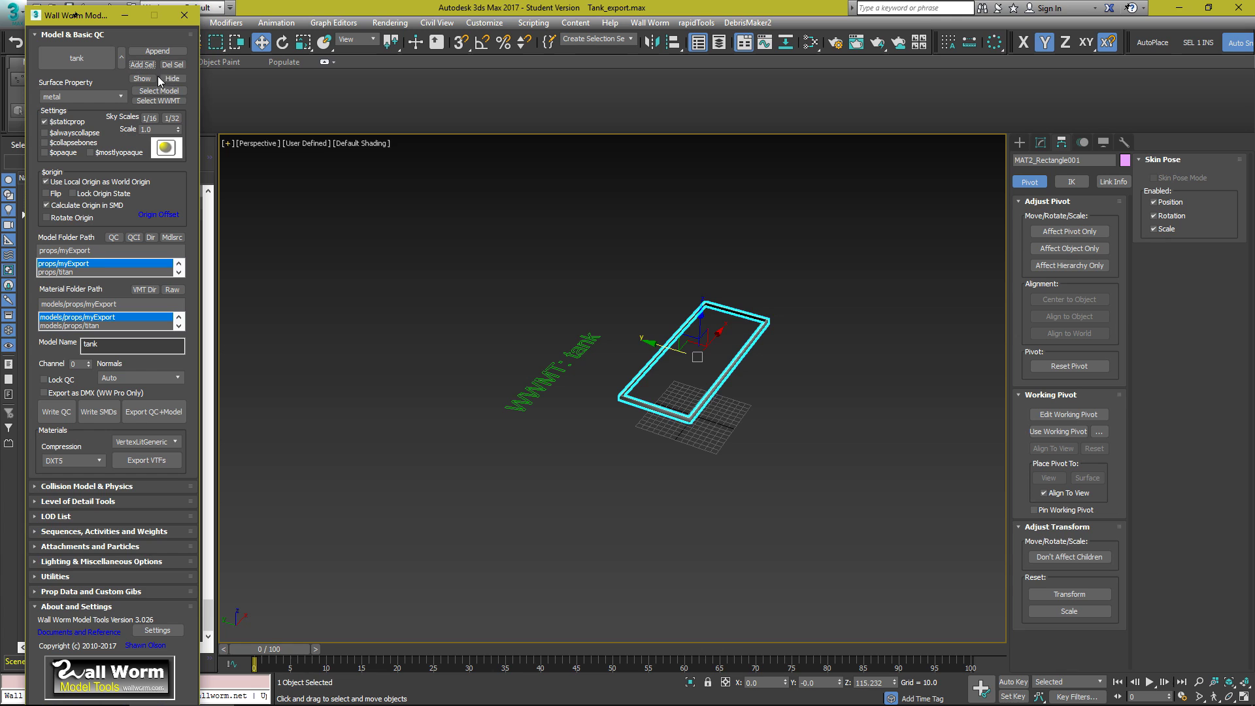
pyautogui.click(163, 79)
pyautogui.click(142, 79)
pyautogui.click(513, 211)
pyautogui.scroll(5, 693, 360)
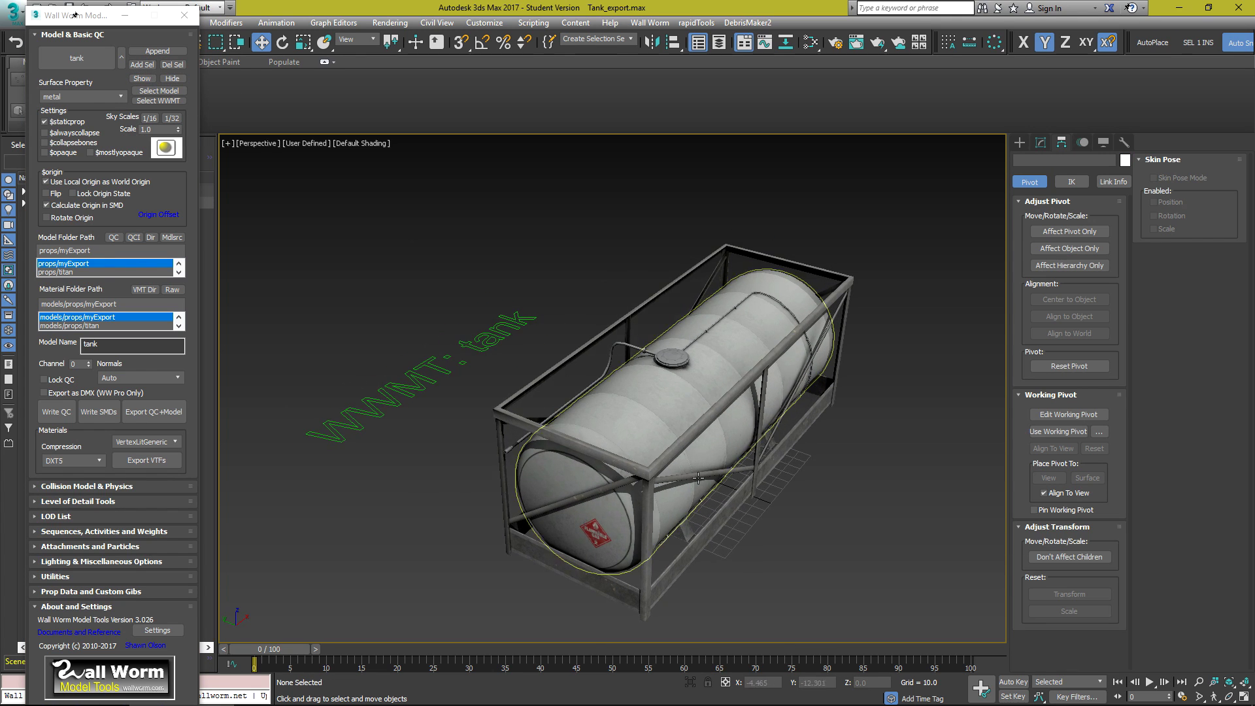
pyautogui.keyDown('alt'); pyautogui.moveTo(425, 230); pyautogui.dragTo(377, 222, button='middle'); pyautogui.keyUp('alt')
# Open the WWMT texture exporter and review the material and base texture paths for the tank.
pyautogui.click(168, 466)
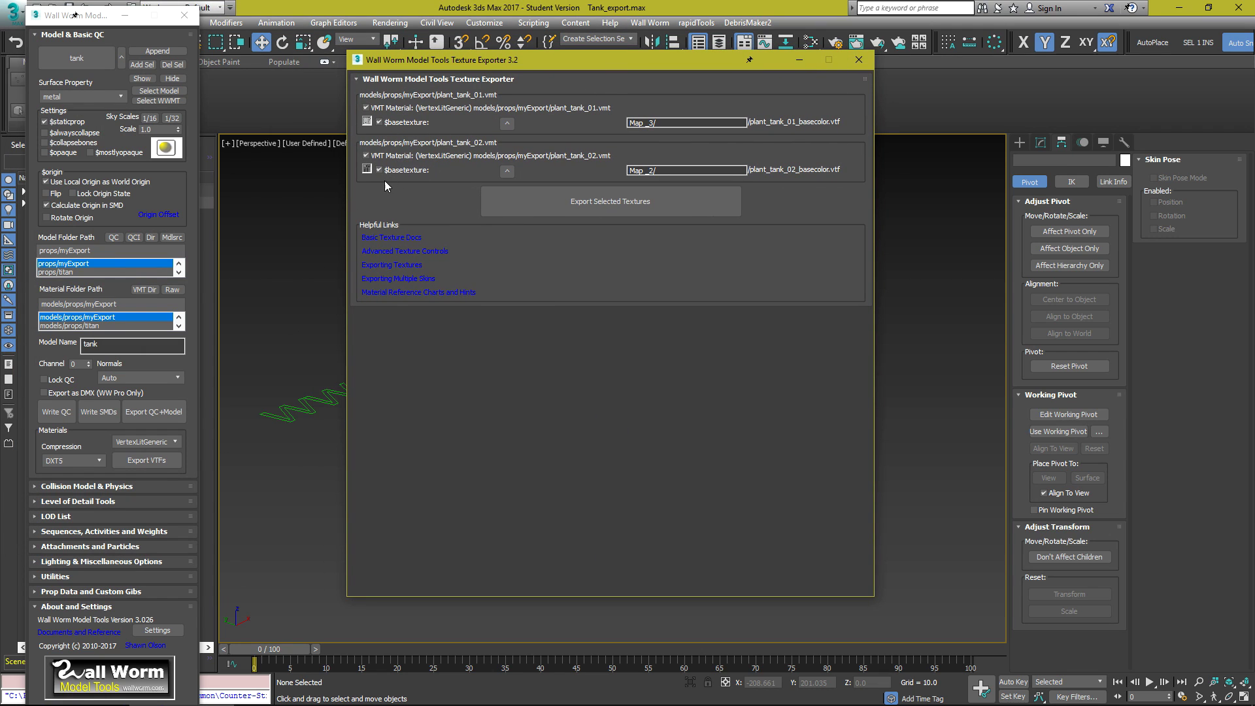
pyautogui.moveTo(569, 67); pyautogui.dragTo(307, 68)
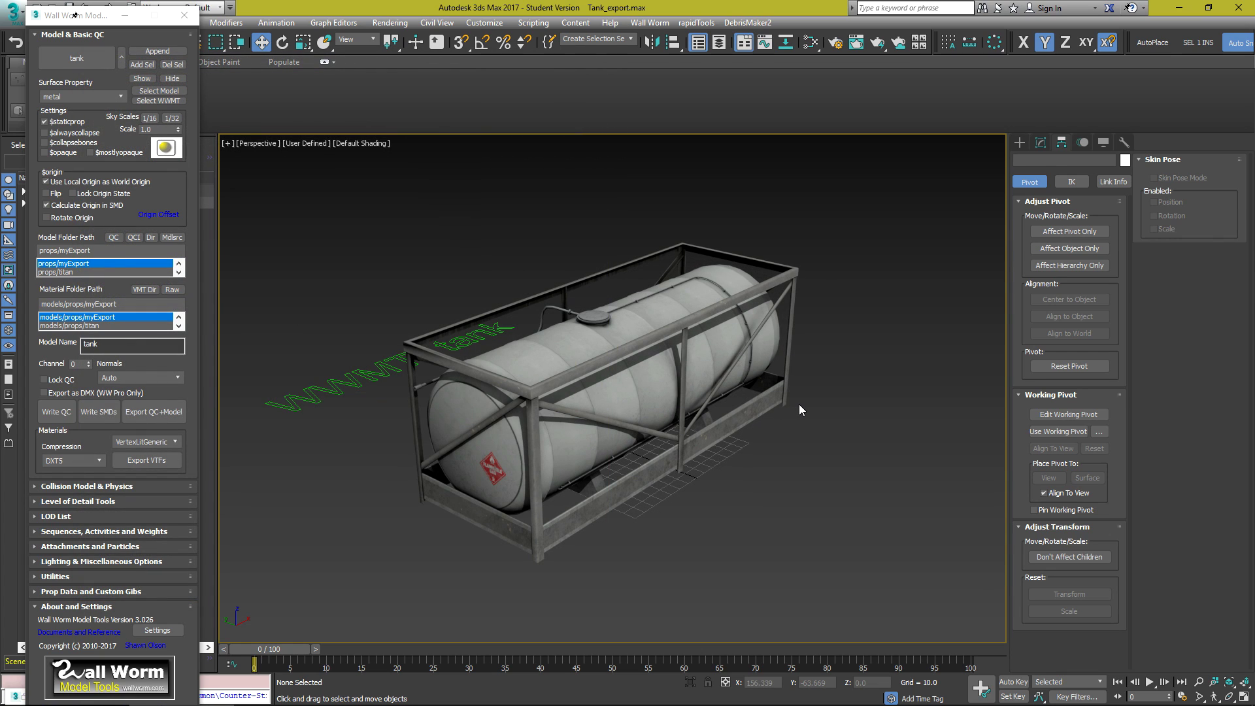
# Open the material editor and rename the plant_tank_01 material as tank_01.
pyautogui.press('m')
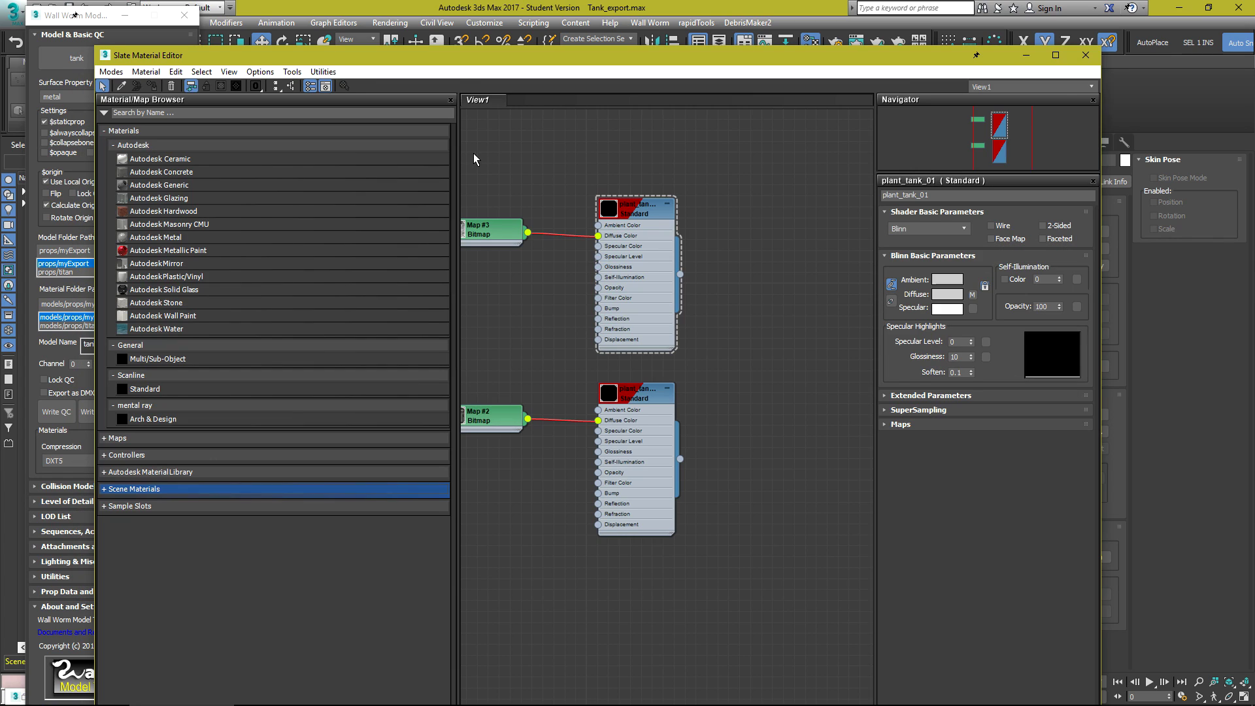
pyautogui.moveTo(460, 161); pyautogui.dragTo(368, 163)
pyautogui.moveTo(588, 190); pyautogui.dragTo(675, 210, button='middle')
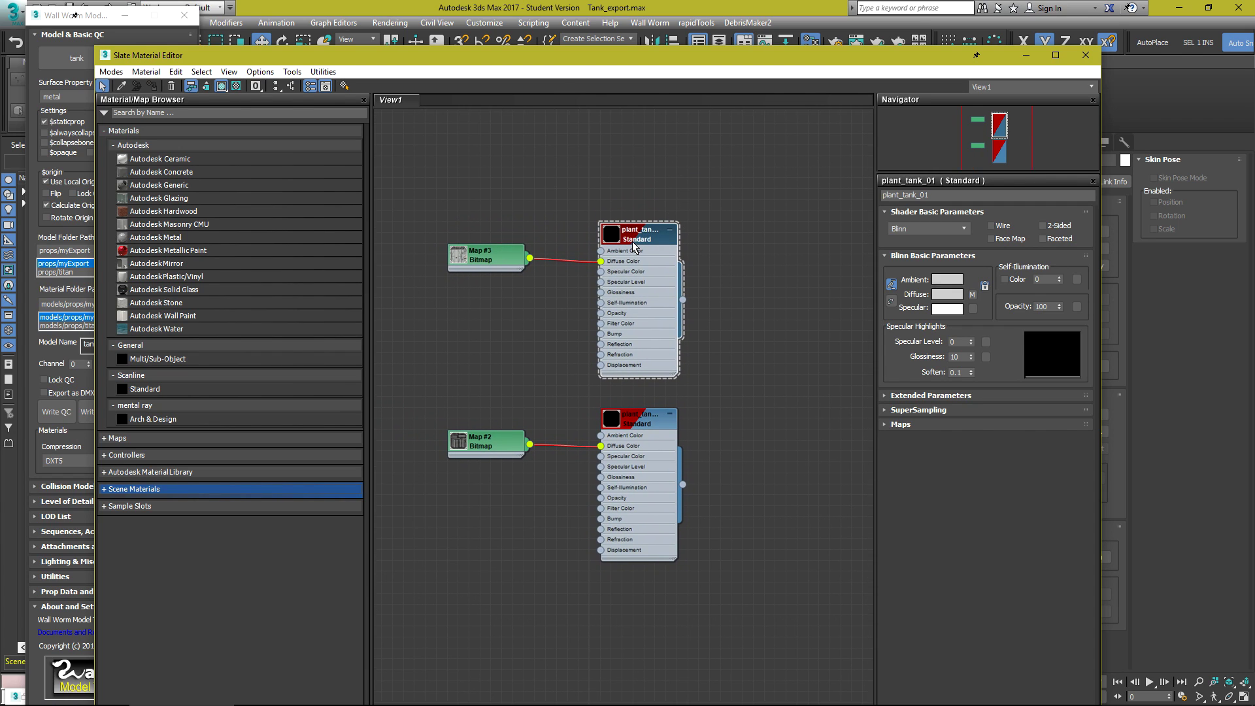
pyautogui.moveTo(941, 196); pyautogui.dragTo(869, 195)
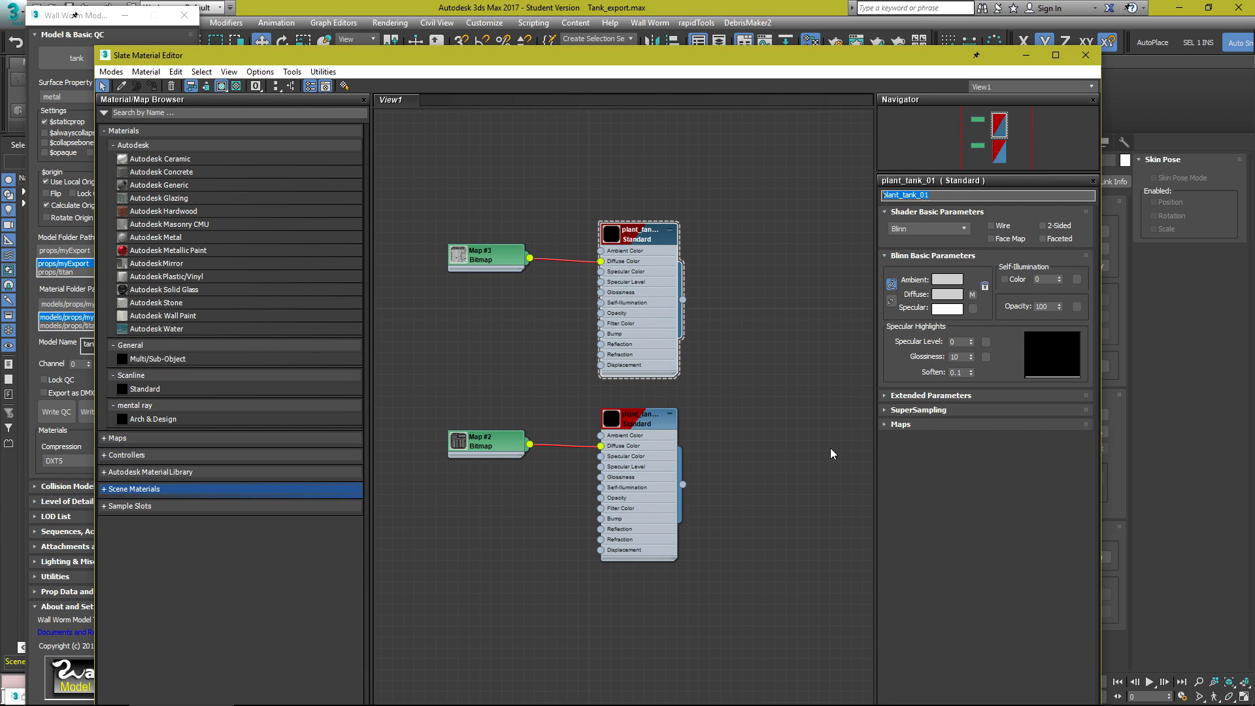
pyautogui.click(660, 426)
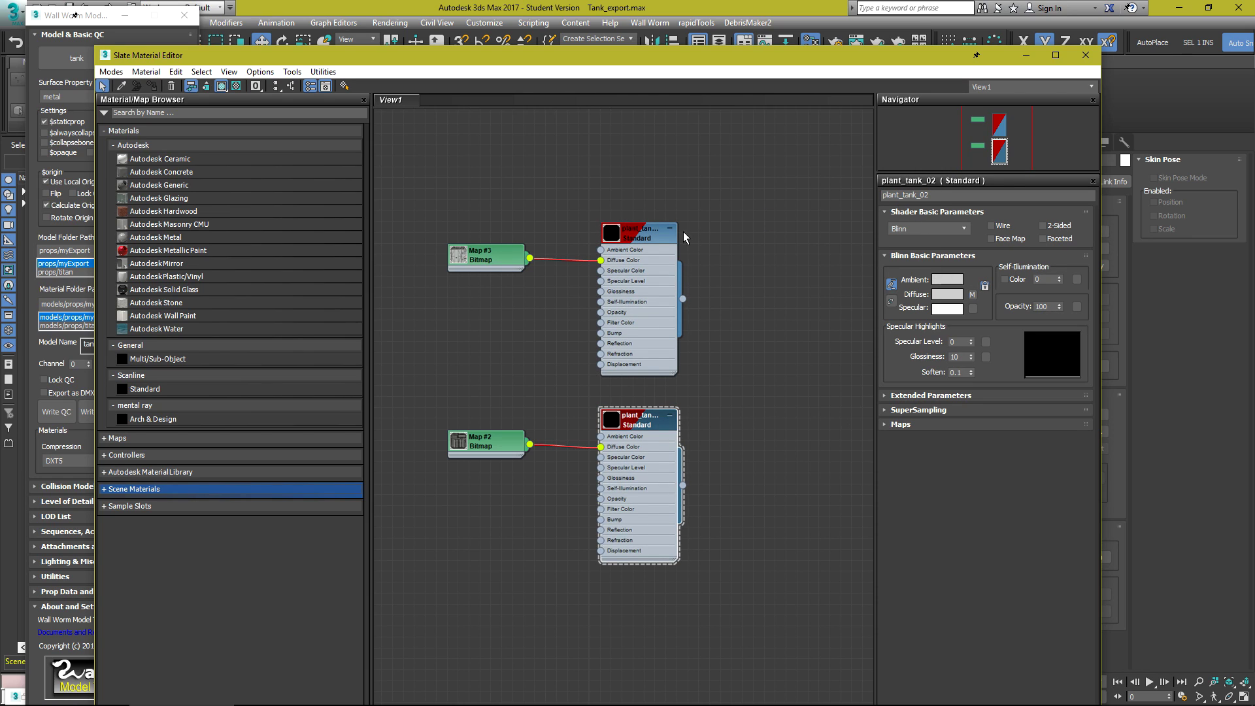
pyautogui.click(644, 241)
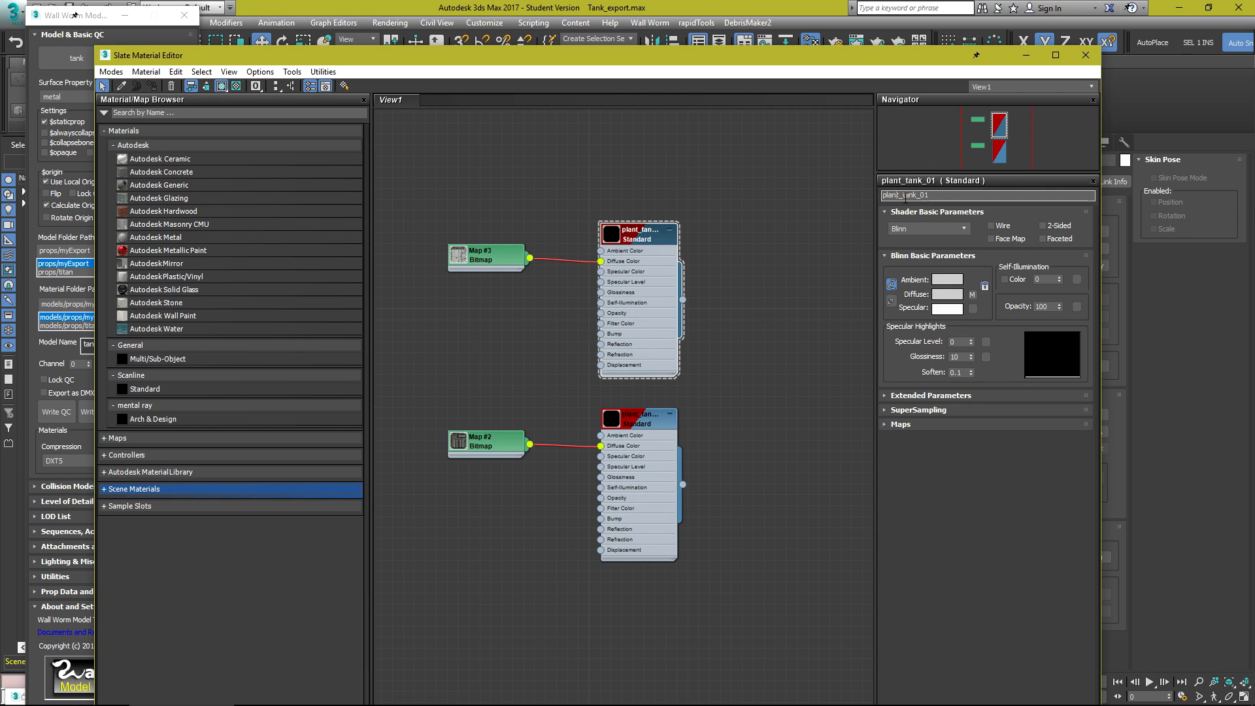
pyautogui.press('BackSpace')
# Rename the plant_tank_02 material as tank_02 and close the material editor.
pyautogui.click(639, 426)
pyautogui.moveTo(904, 196); pyautogui.dragTo(882, 196)
pyautogui.press('BackSpace')
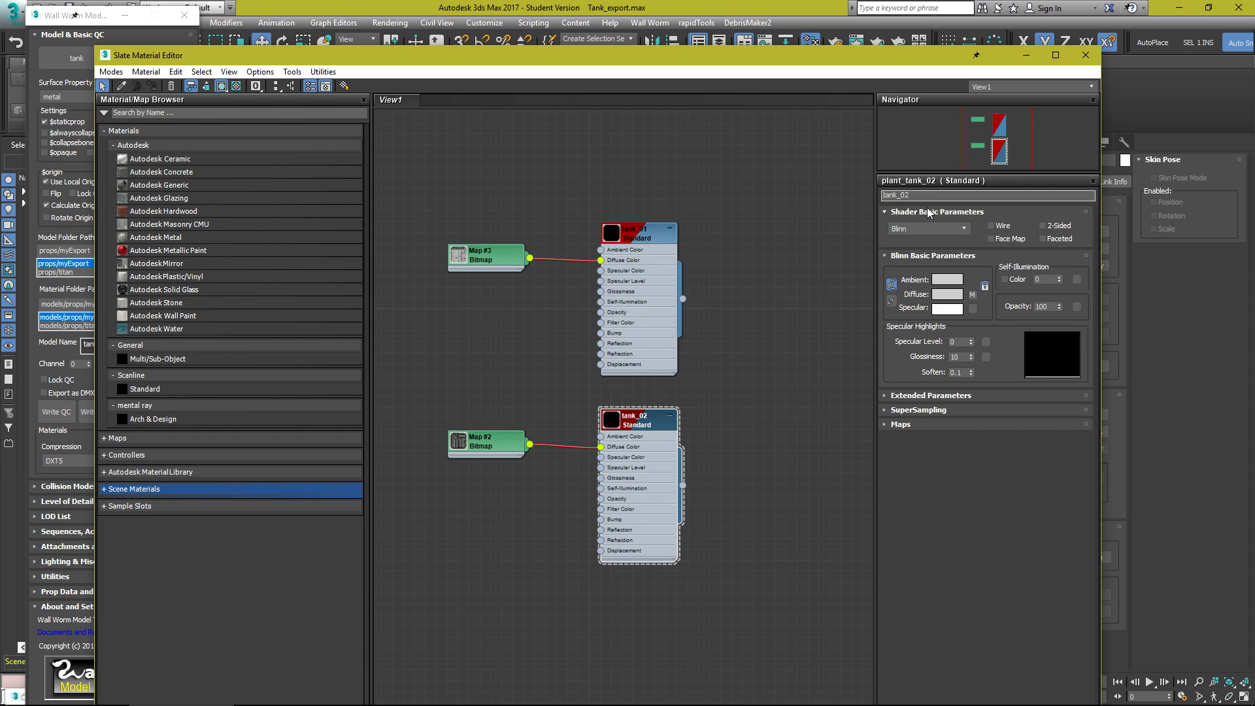
pyautogui.write('t')
pyautogui.click(1085, 55)
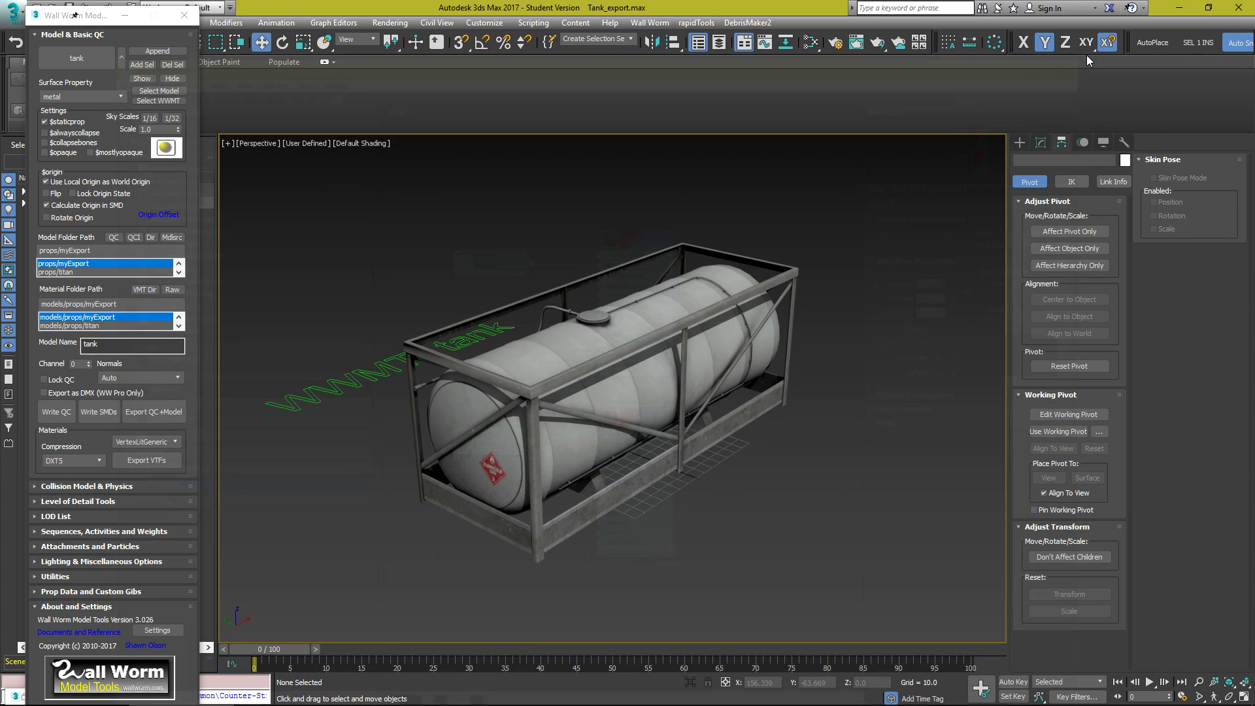
# Reopen the WWMT texture exporter and set the base texture path of both tank materials to models/props/myExport.
pyautogui.click(139, 465)
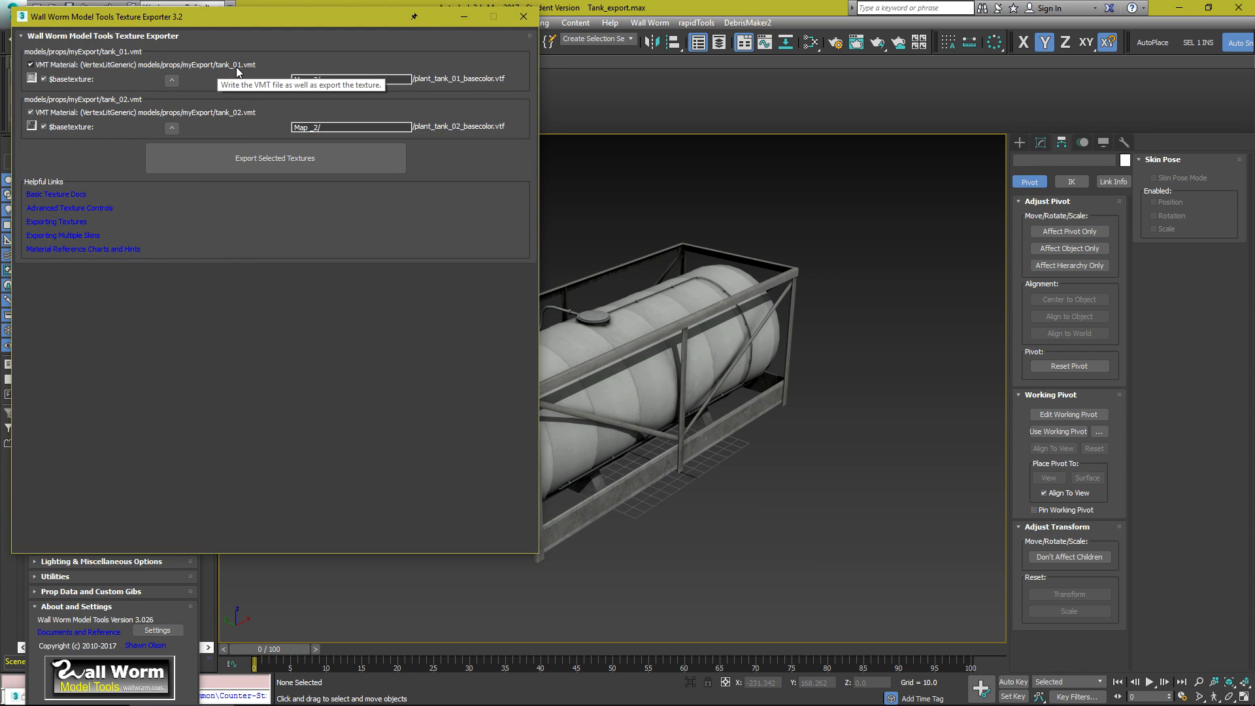
pyautogui.moveTo(287, 11); pyautogui.dragTo(681, 55)
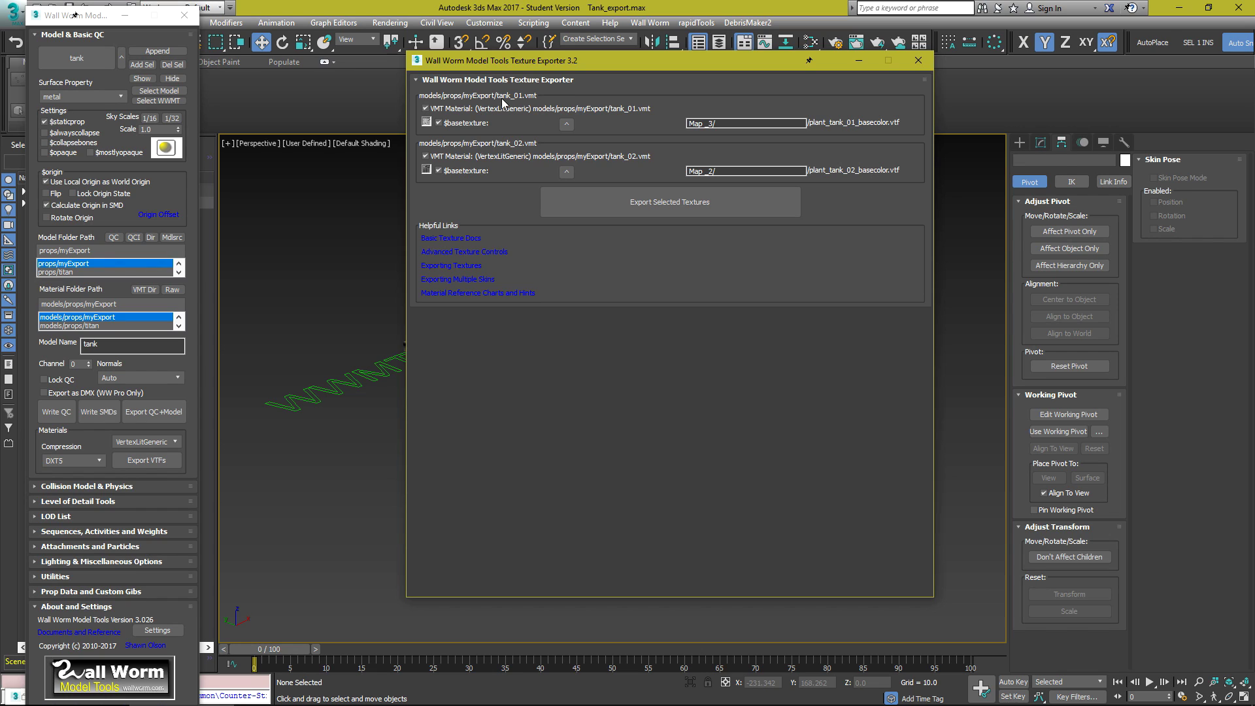
pyautogui.click(568, 124)
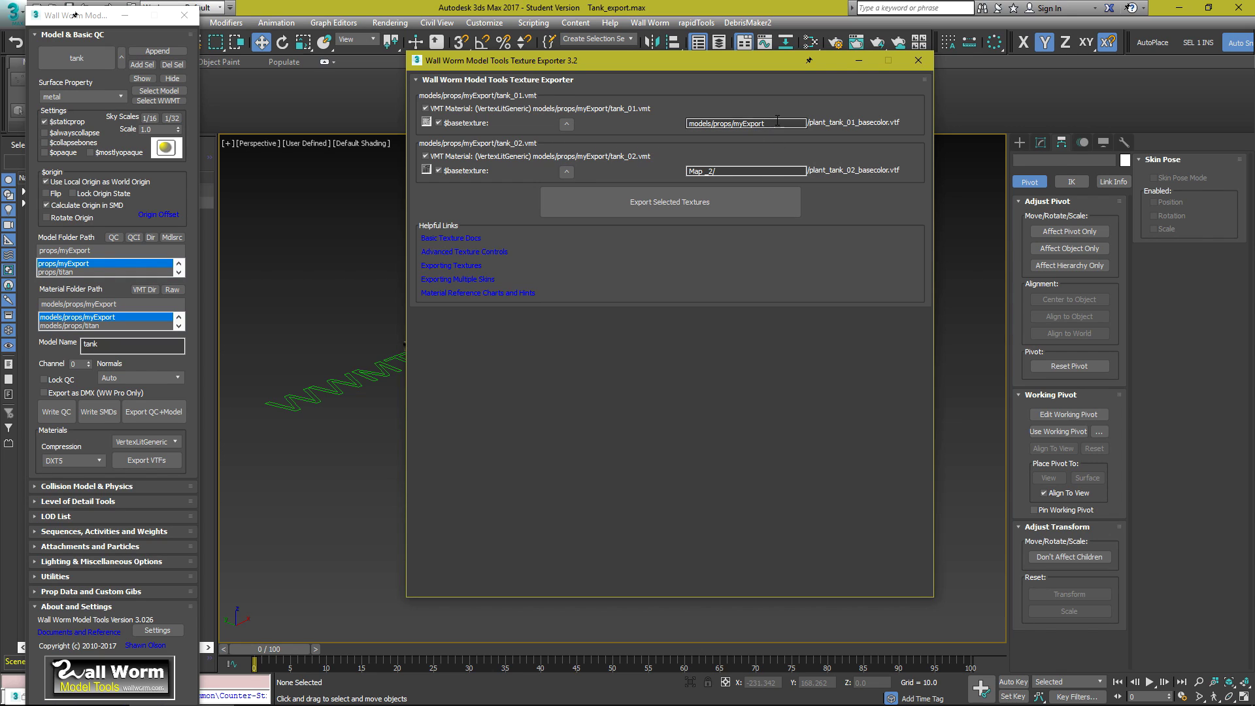
pyautogui.doubleClick(779, 123)
pyautogui.click(567, 172)
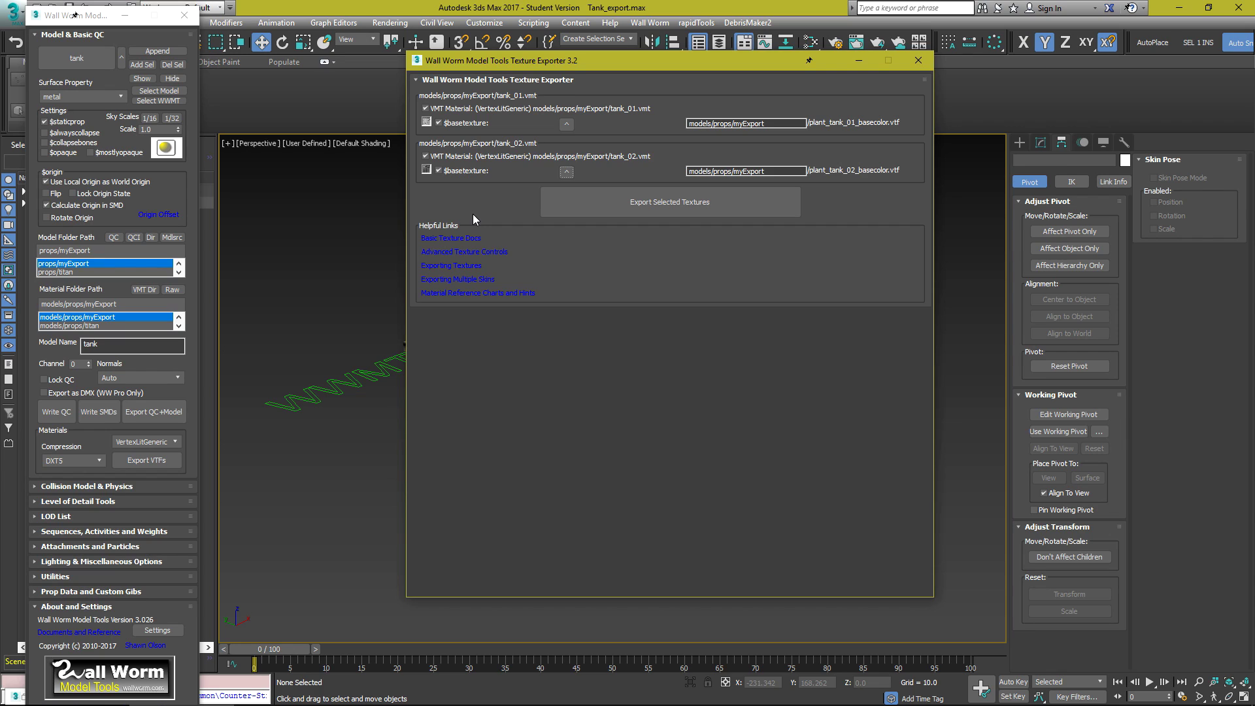
# Exclude the base textures of tank_01 and tank_02 from the export, keeping only their VMT materials selected.
pyautogui.click(466, 171)
pyautogui.click(480, 124)
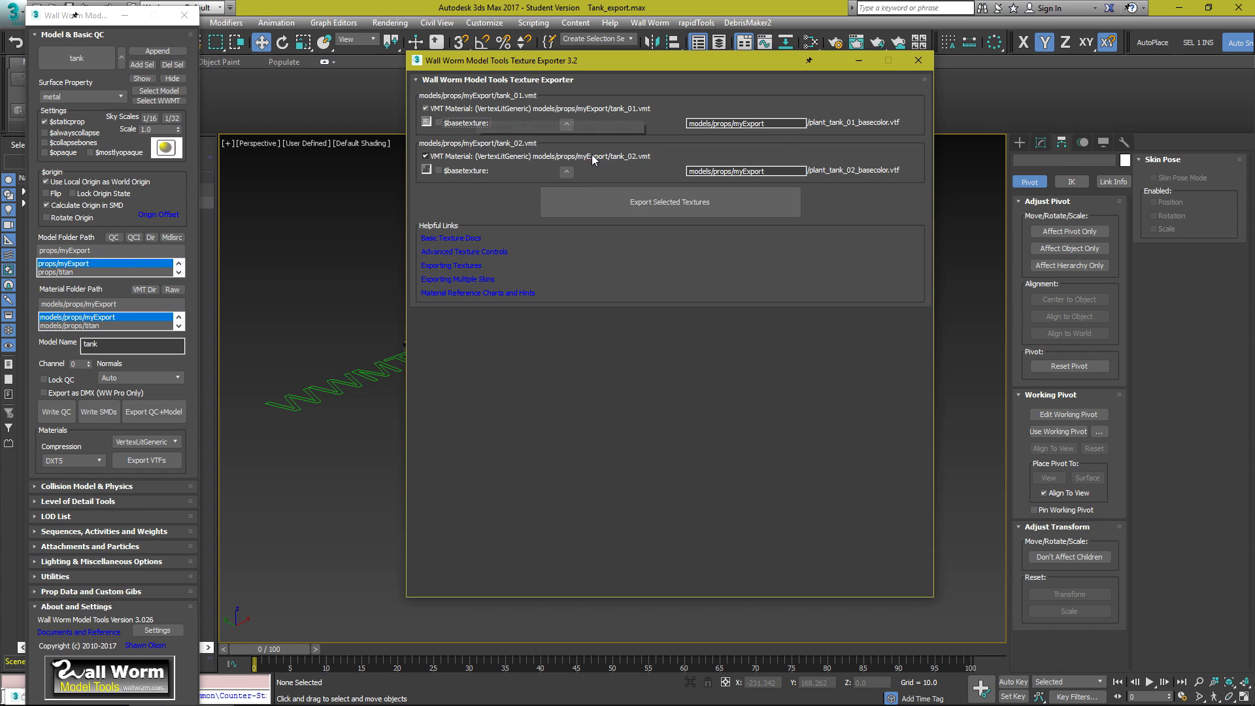
pyautogui.click(555, 211)
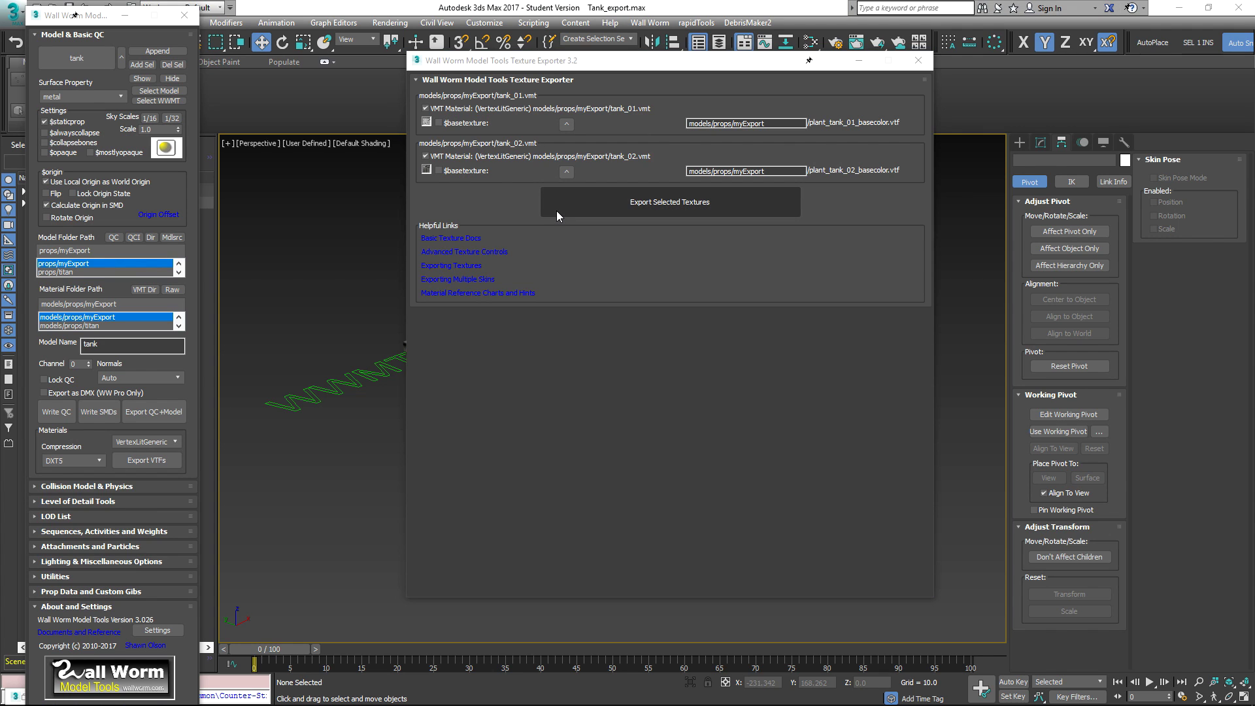
# Switch to File Explorer and open the materials folder inside the csgo game directory.
pyautogui.scroll(5, 318, 330)
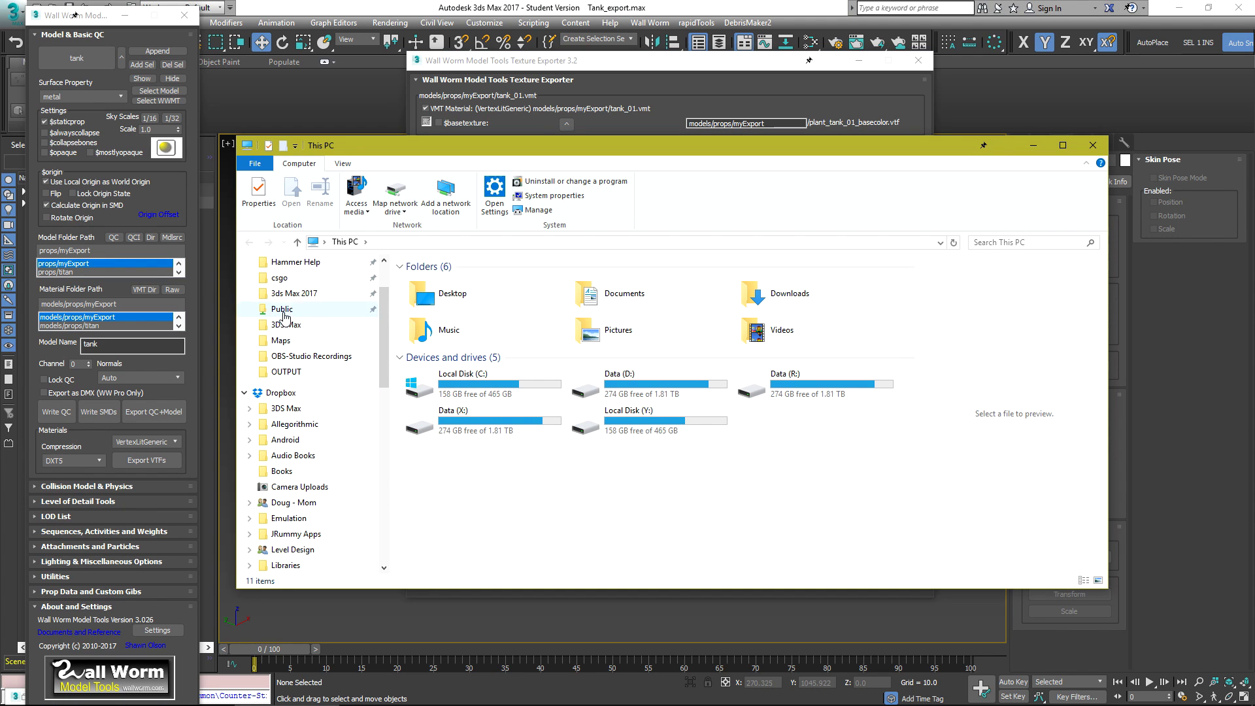
pyautogui.click(280, 278)
pyautogui.doubleClick(453, 350)
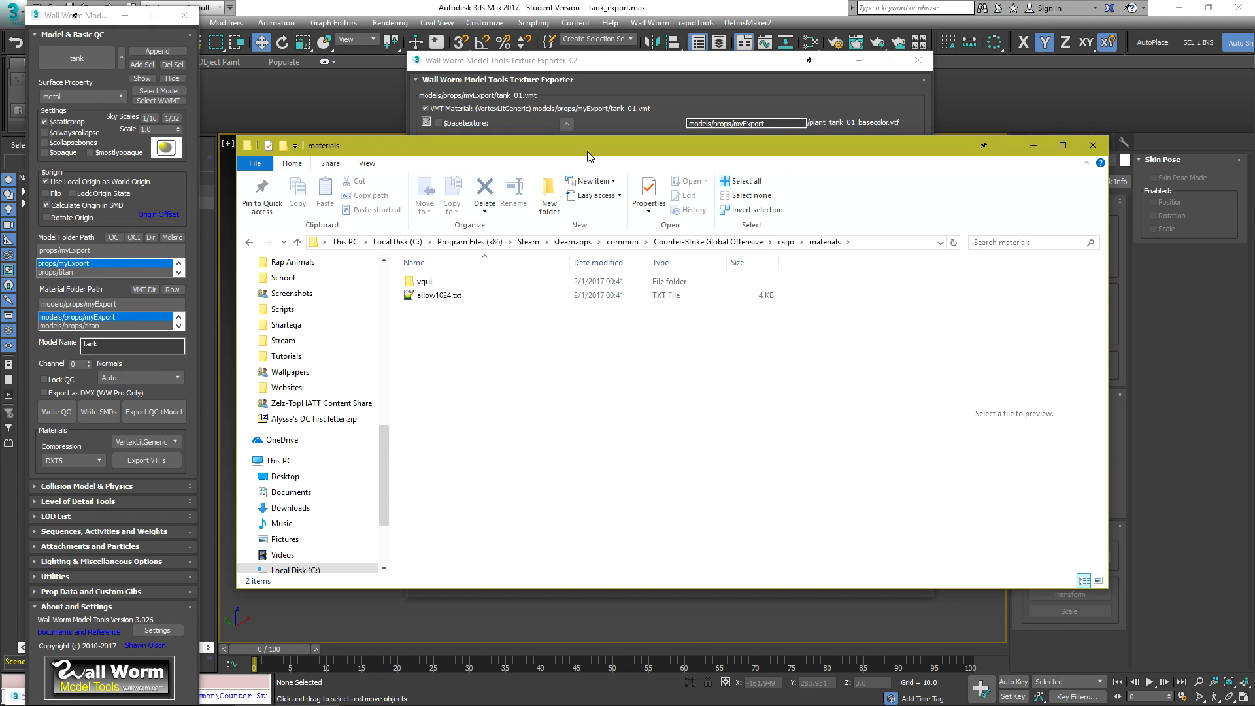
pyautogui.moveTo(587, 151); pyautogui.dragTo(585, 191)
# Export the VMT files for both tank materials from the texture exporter and dismiss the notice.
pyautogui.moveTo(645, 68); pyautogui.dragTo(655, 58)
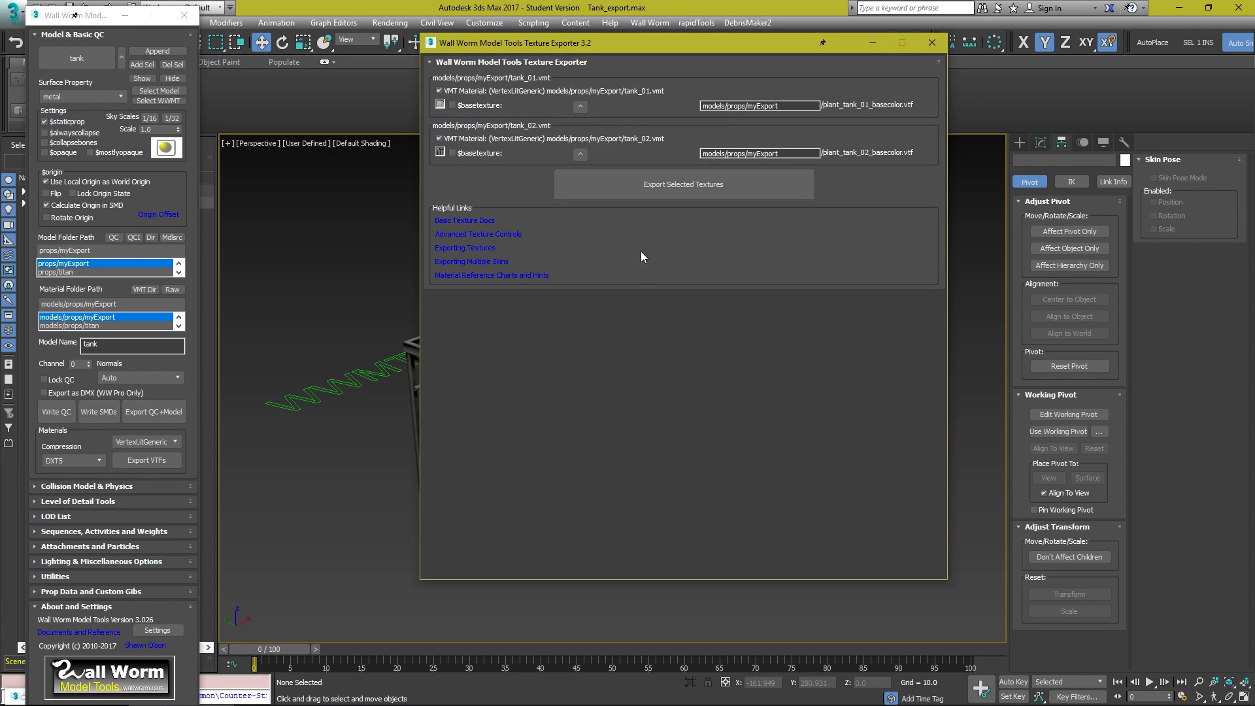
pyautogui.click(660, 187)
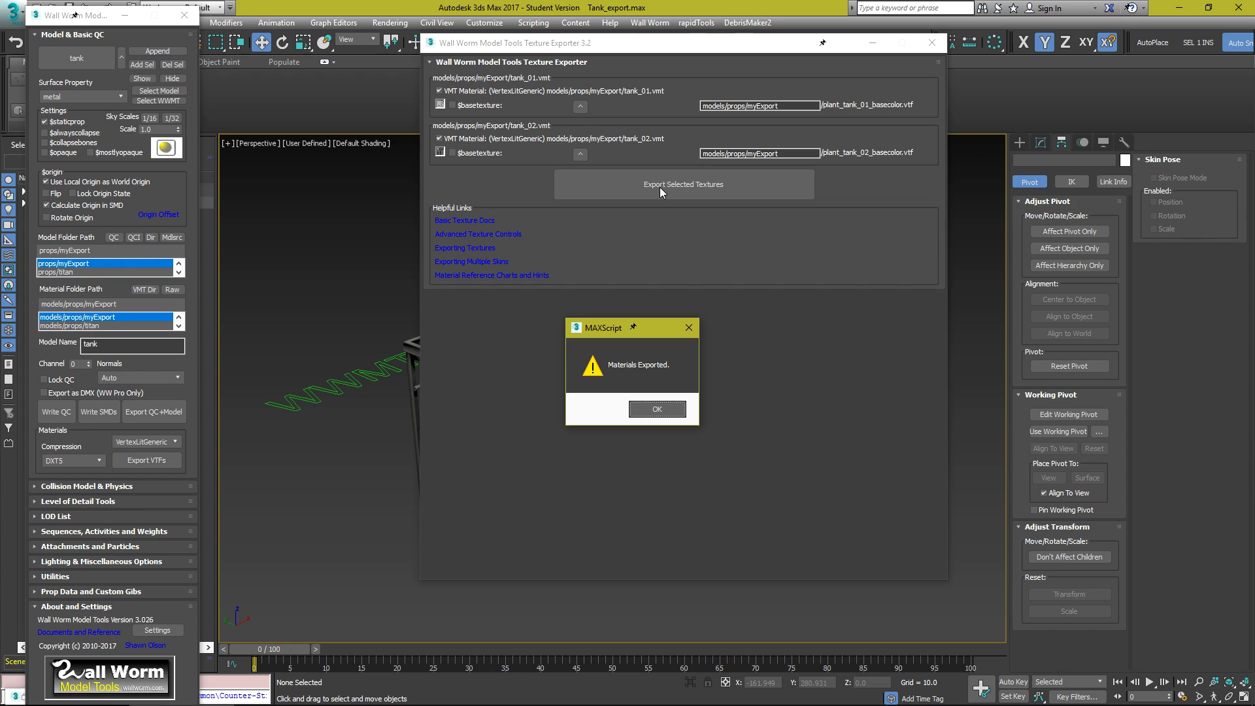
pyautogui.click(657, 408)
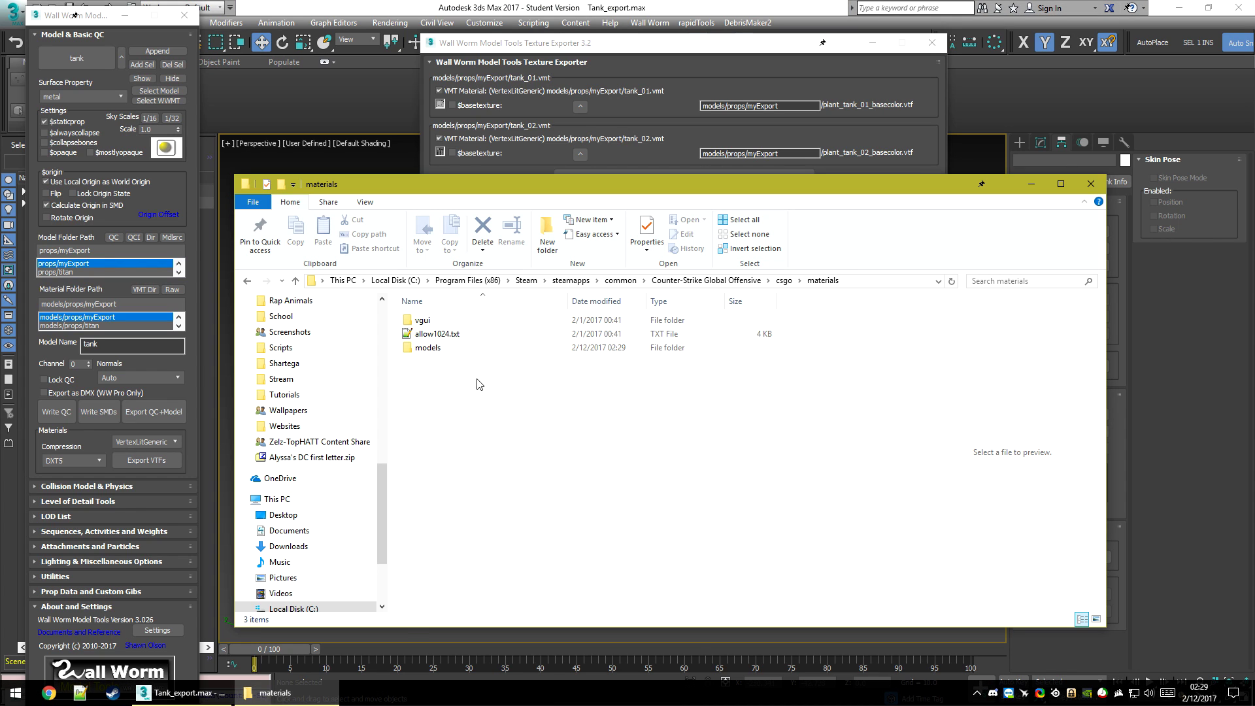
# Browse to models/props/myExport inside the csgo materials folder and open tank_01.vmt in Notepad++.
pyautogui.doubleClick(428, 348)
pyautogui.doubleClick(458, 321)
pyautogui.doubleClick(466, 322)
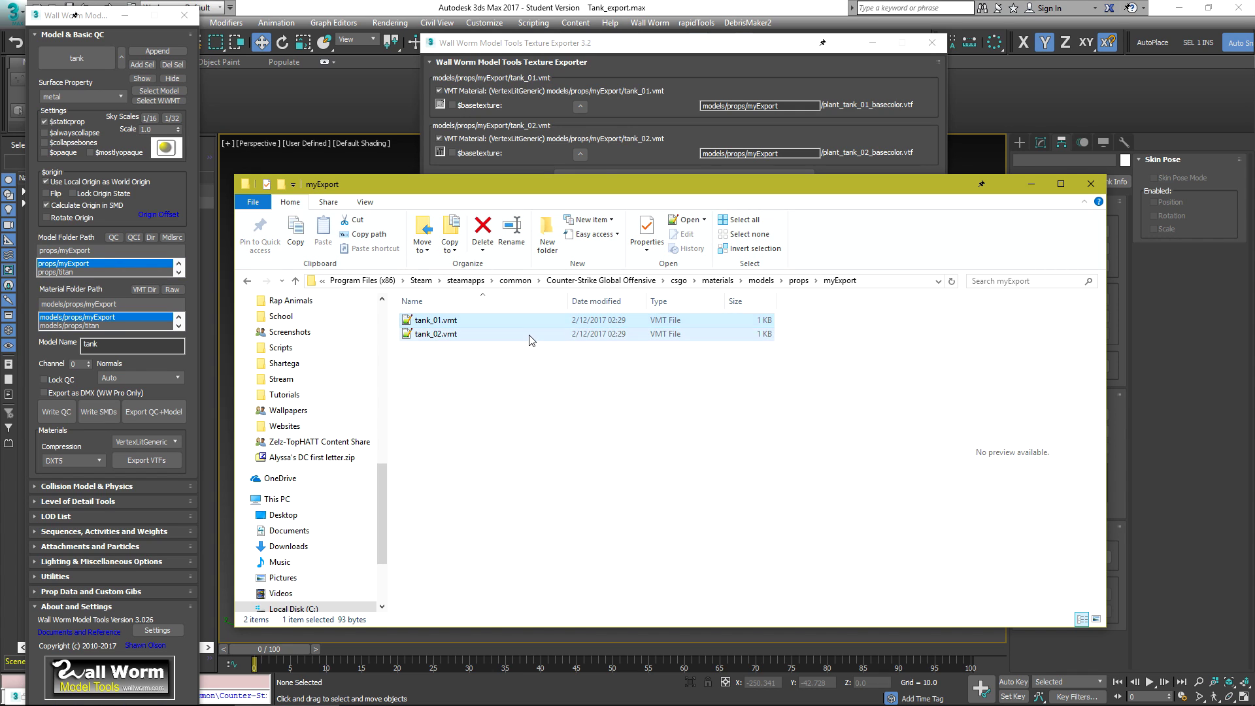
pyautogui.doubleClick(546, 320)
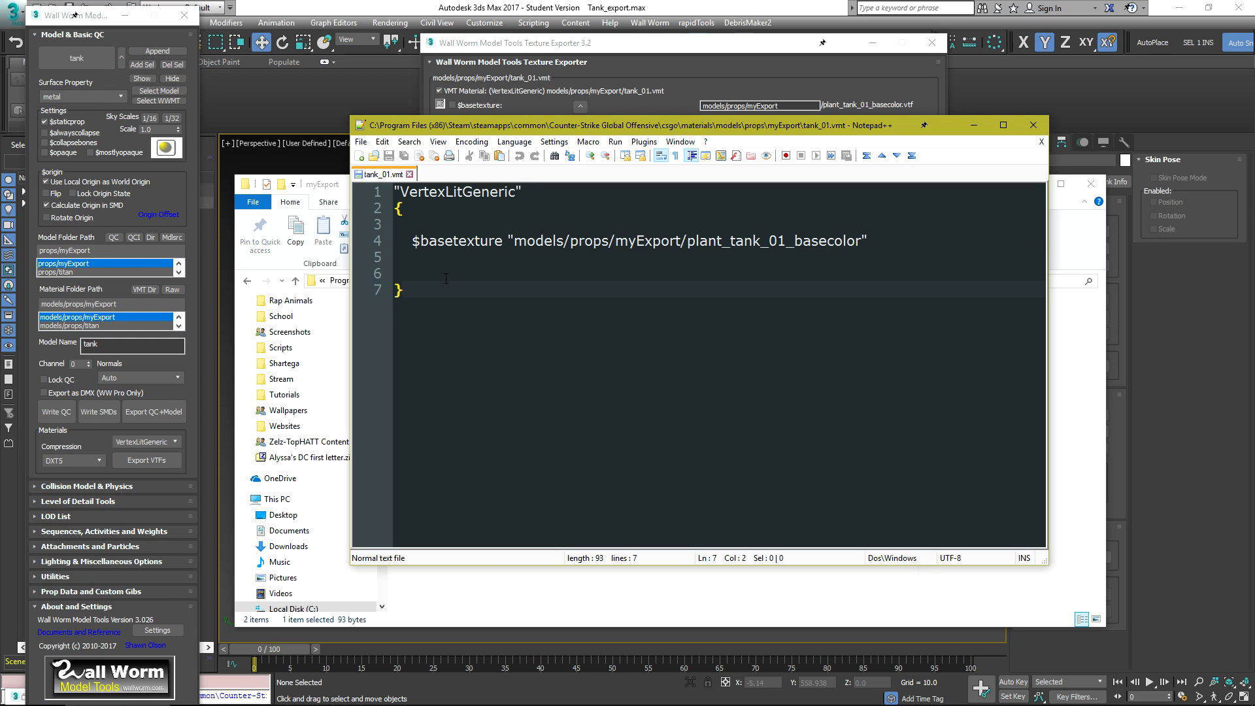
# Examine the $basetexture line and its texture path in tank_01.vmt, then close Notepad++.
pyautogui.moveTo(412, 241); pyautogui.dragTo(609, 240)
pyautogui.moveTo(685, 241); pyautogui.dragTo(859, 241)
pyautogui.click(645, 242)
pyautogui.moveTo(513, 240); pyautogui.dragTo(861, 241)
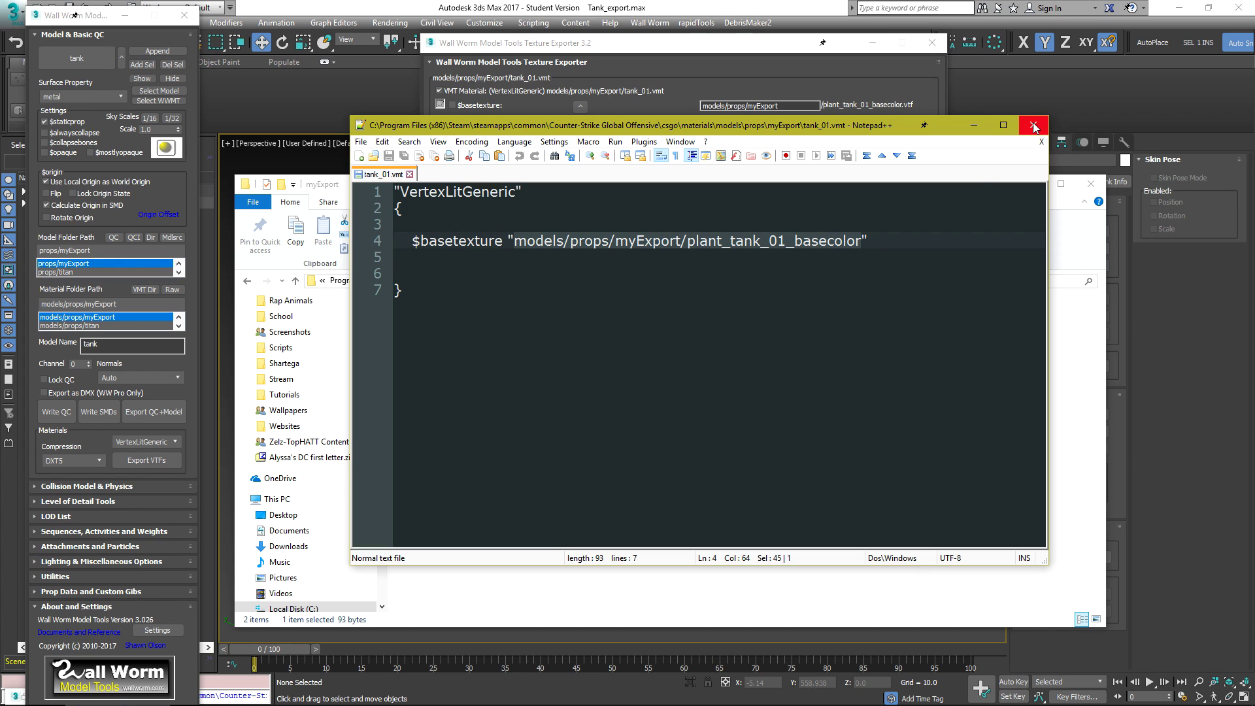
pyautogui.click(1035, 127)
# Put away the texture exporter, reopen tank_01.vmt for viewing, and look up VMT_Editor among the installed programs.
pyautogui.click(732, 81)
pyautogui.click(871, 42)
pyautogui.doubleClick(466, 327)
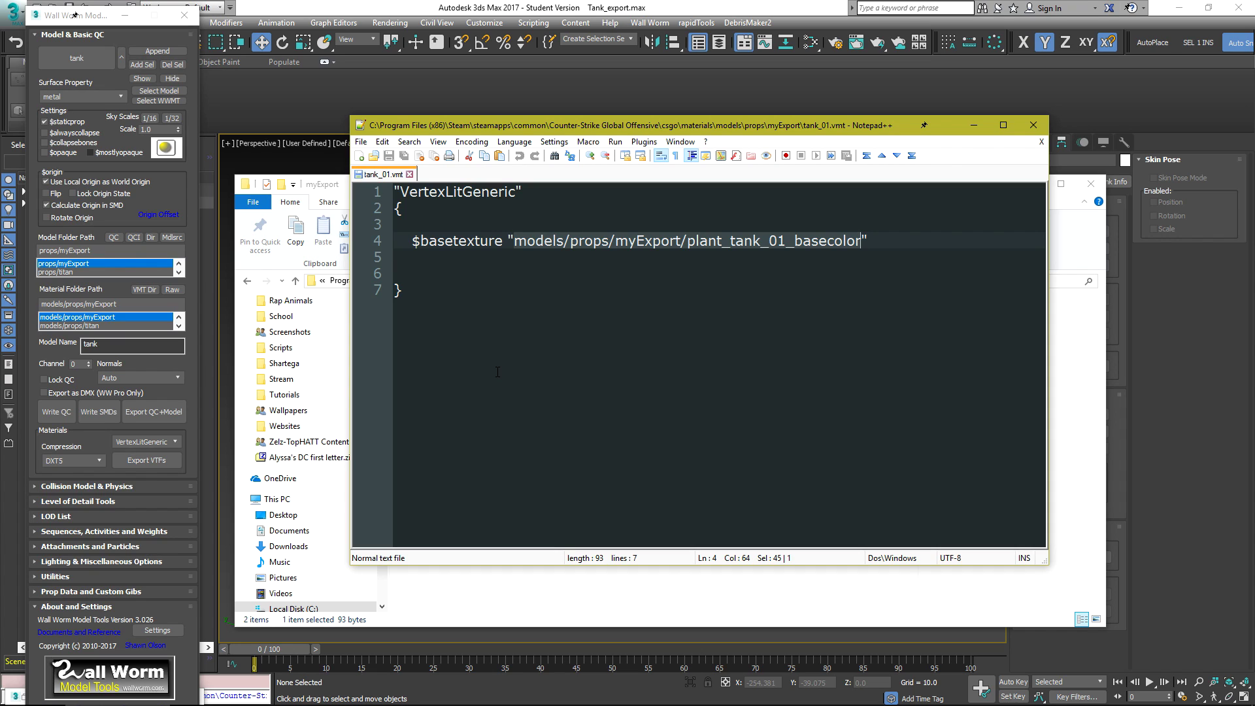
pyautogui.click(579, 351)
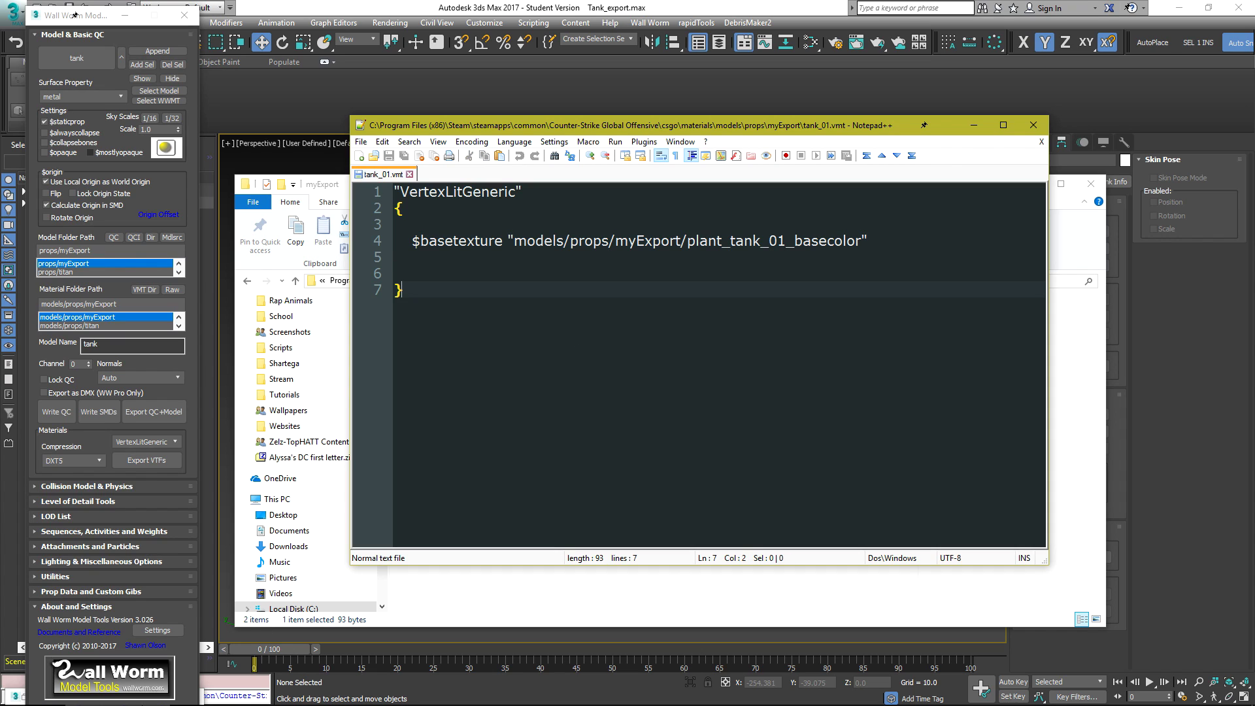
pyautogui.press('super')
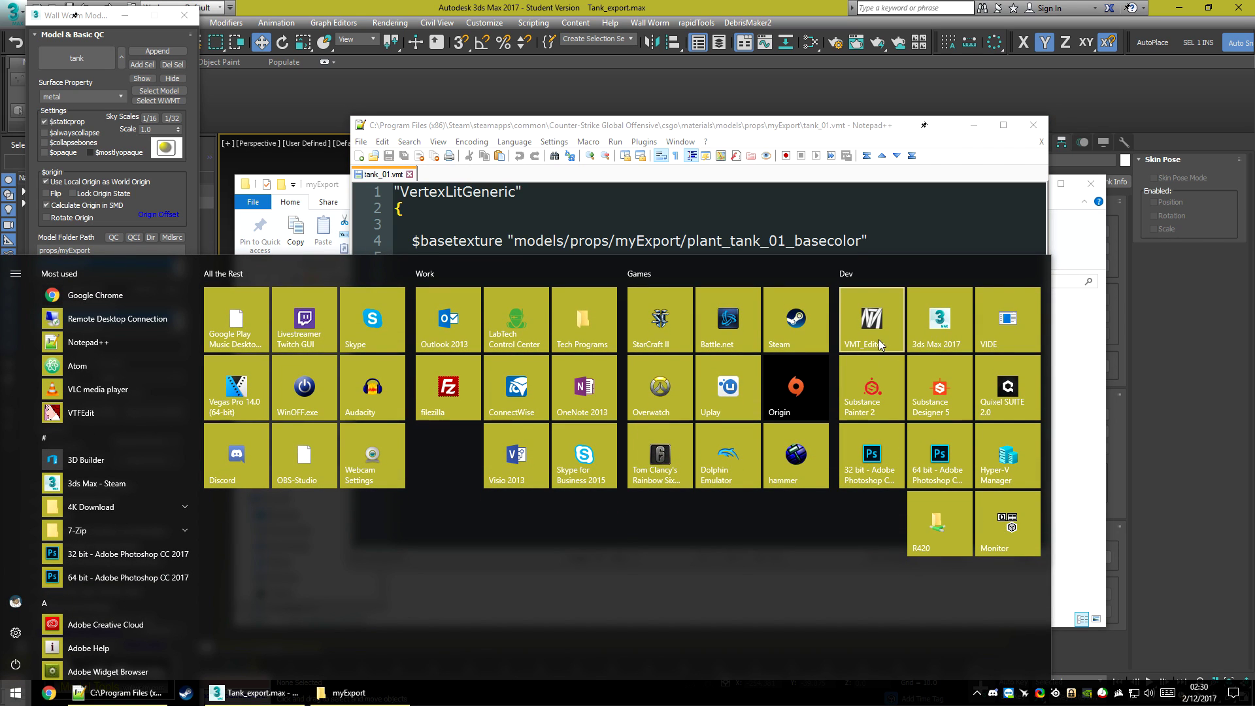
pyautogui.click(929, 222)
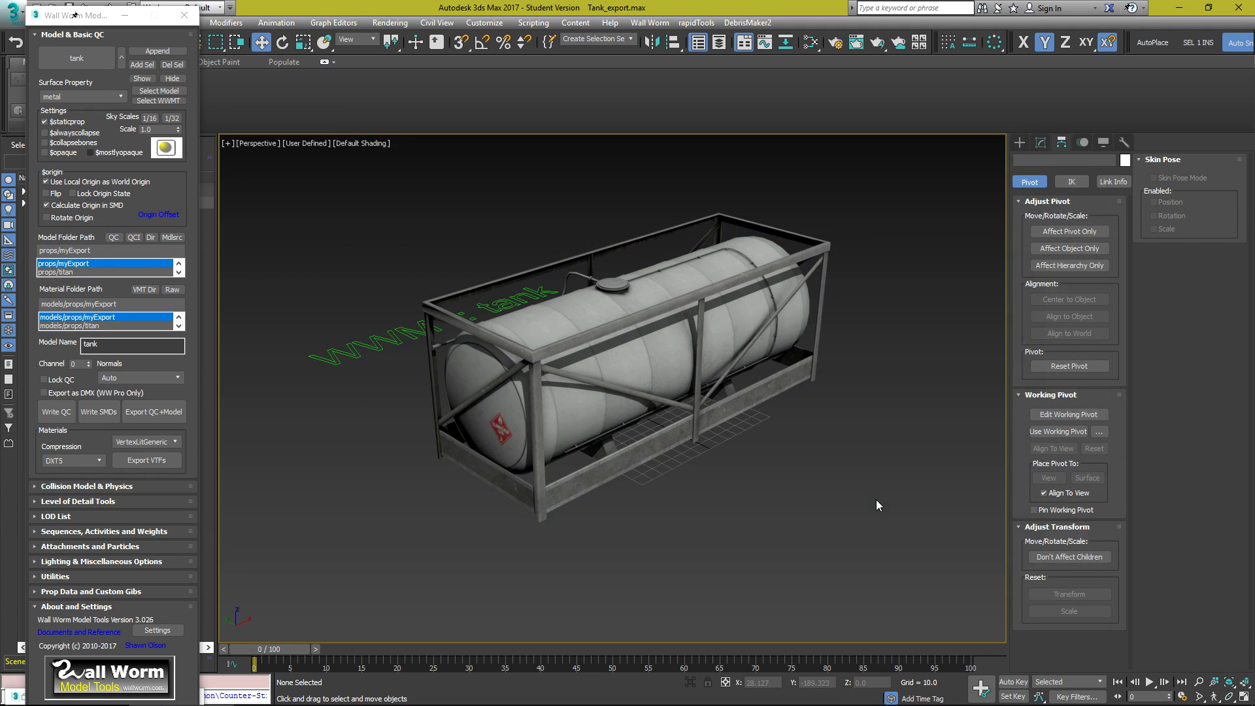
# Export the tank's QC and model, review the compile log, and close the console window.
pyautogui.moveTo(635, 312); pyautogui.dragTo(653, 325, button='middle')
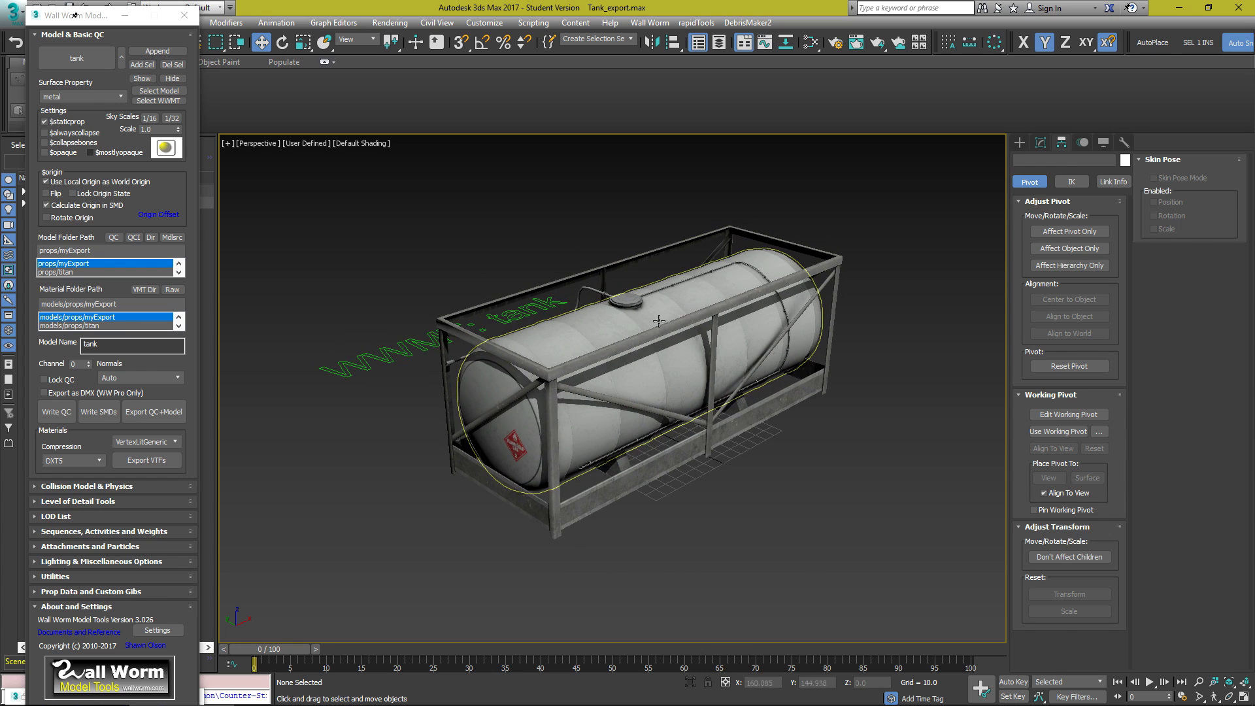
pyautogui.click(160, 417)
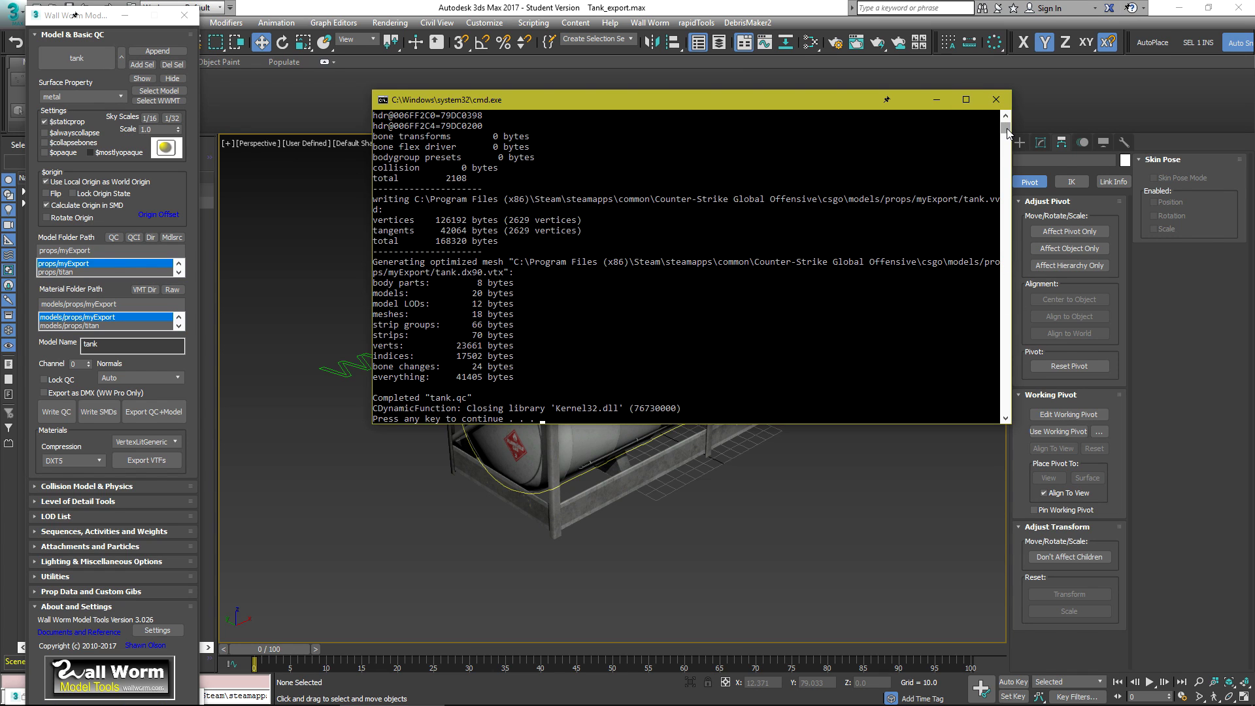
pyautogui.scroll(13, 556, 240)
pyautogui.scroll(-6, 556, 240)
pyautogui.scroll(-8, 607, 232)
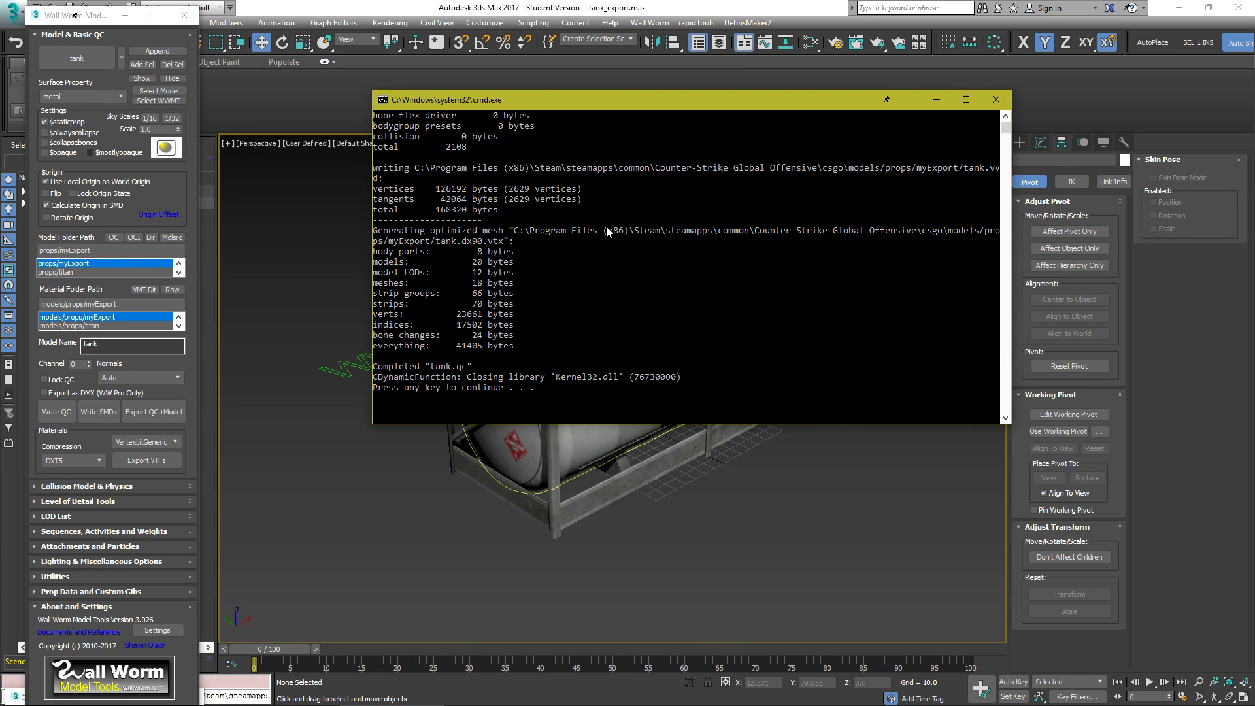
pyautogui.press('Return')
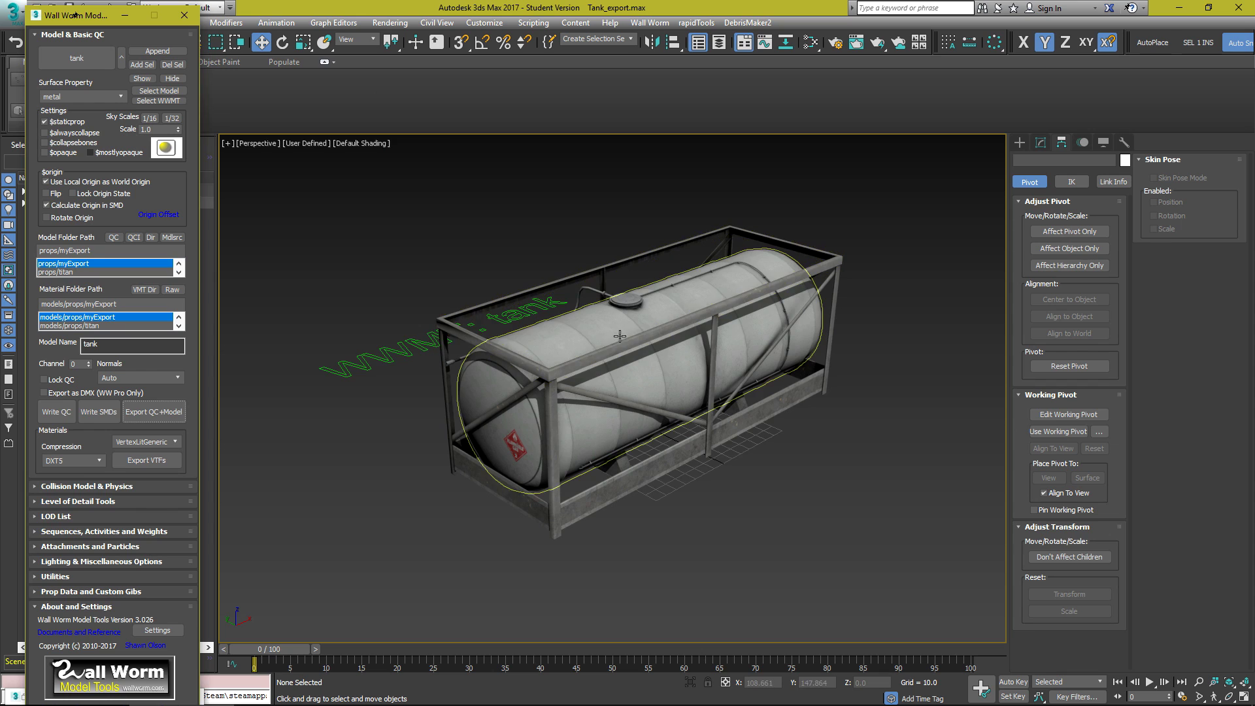
# Browse to models/props/myExport inside the csgo folder and check the compiled tank model files.
pyautogui.click(327, 694)
pyautogui.click(784, 280)
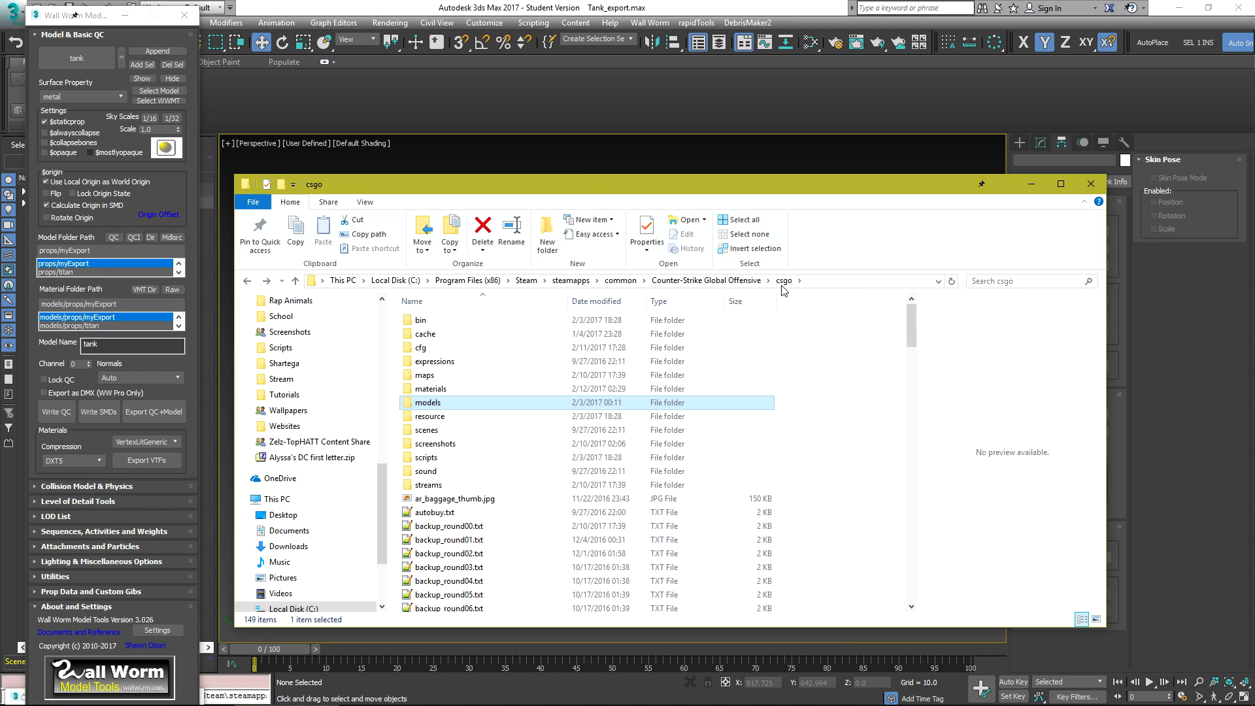
pyautogui.doubleClick(495, 409)
pyautogui.doubleClick(436, 334)
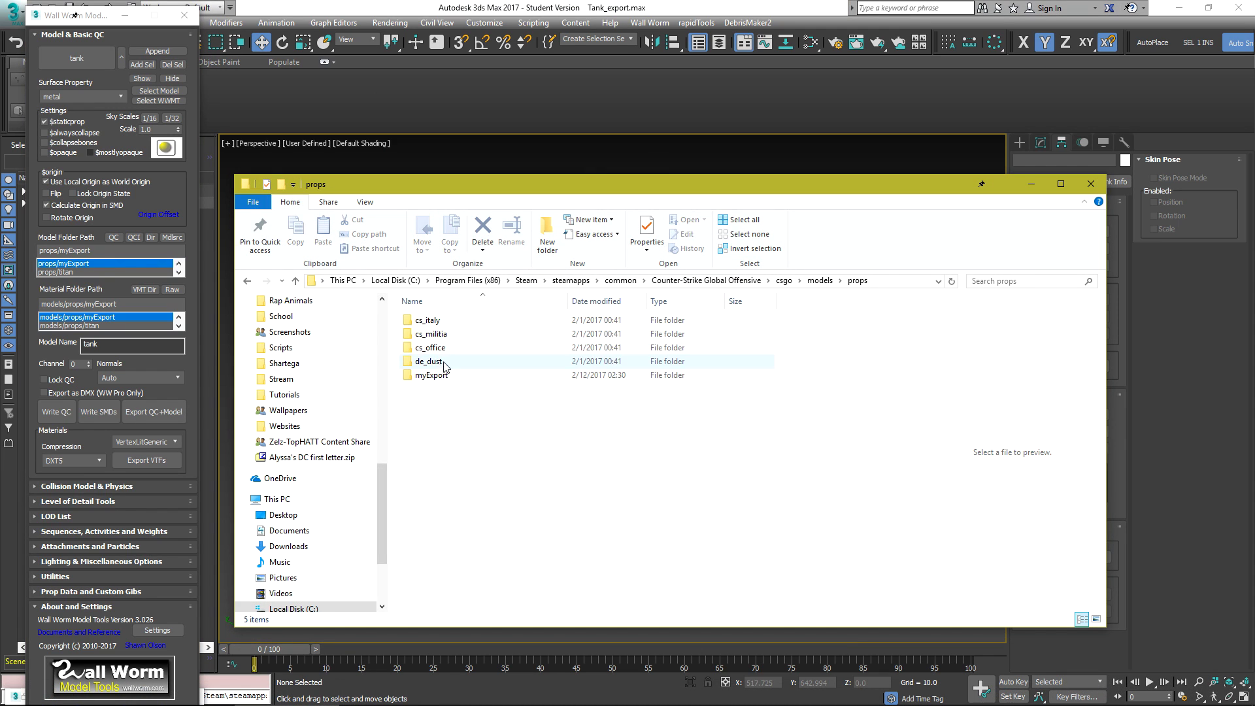
pyautogui.doubleClick(444, 362)
pyautogui.hotkey('ctrl', 'a')
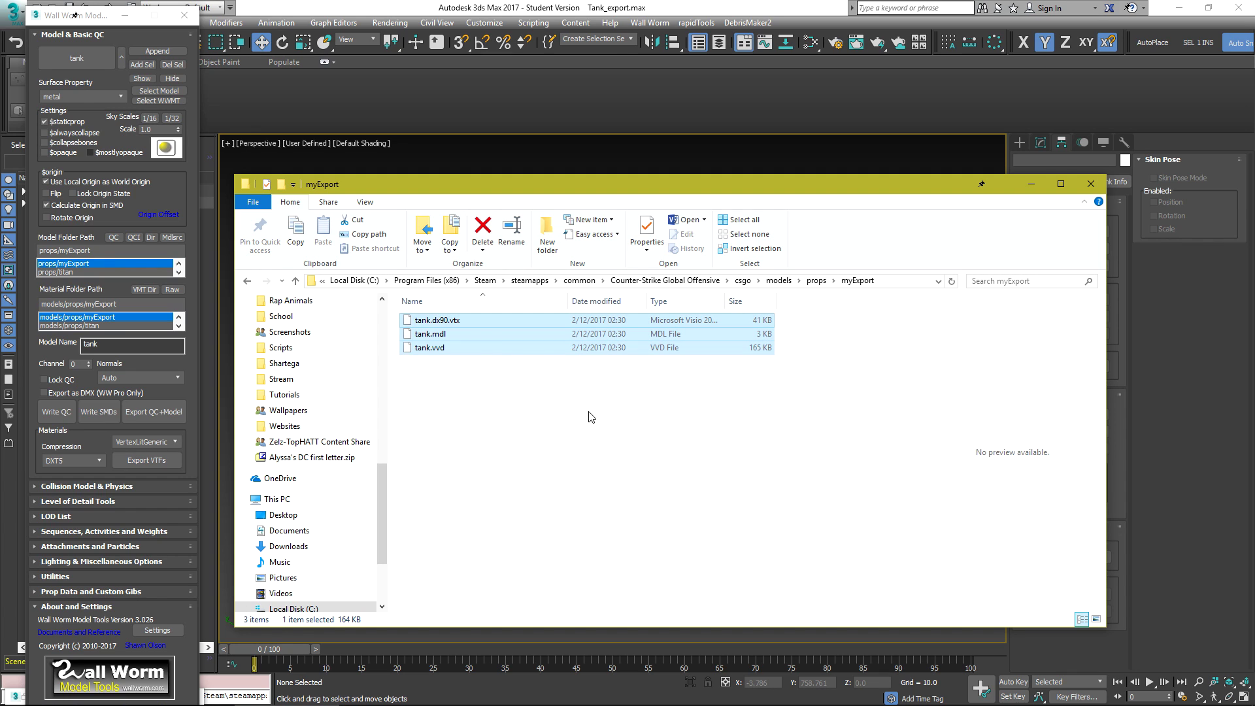
pyautogui.click(482, 384)
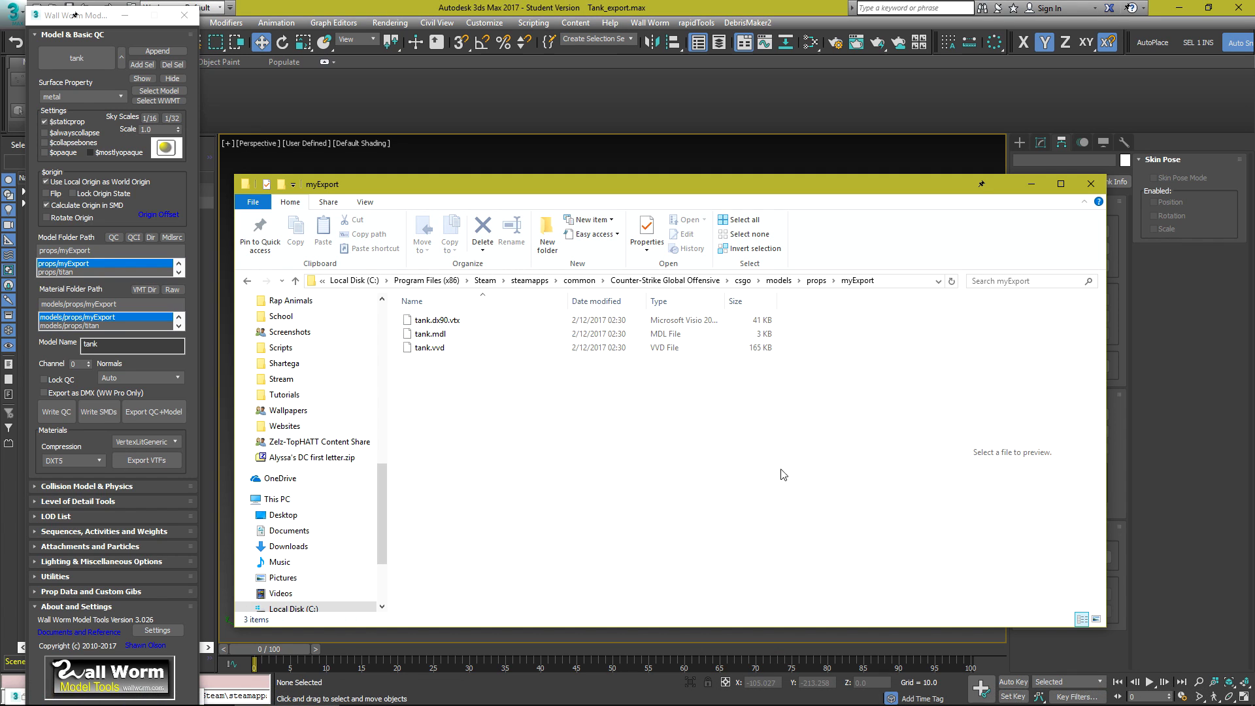
# Launch the Model Viewer from the Counter-Strike: Global Offensive SDK.
pyautogui.rightClick(1087, 695)
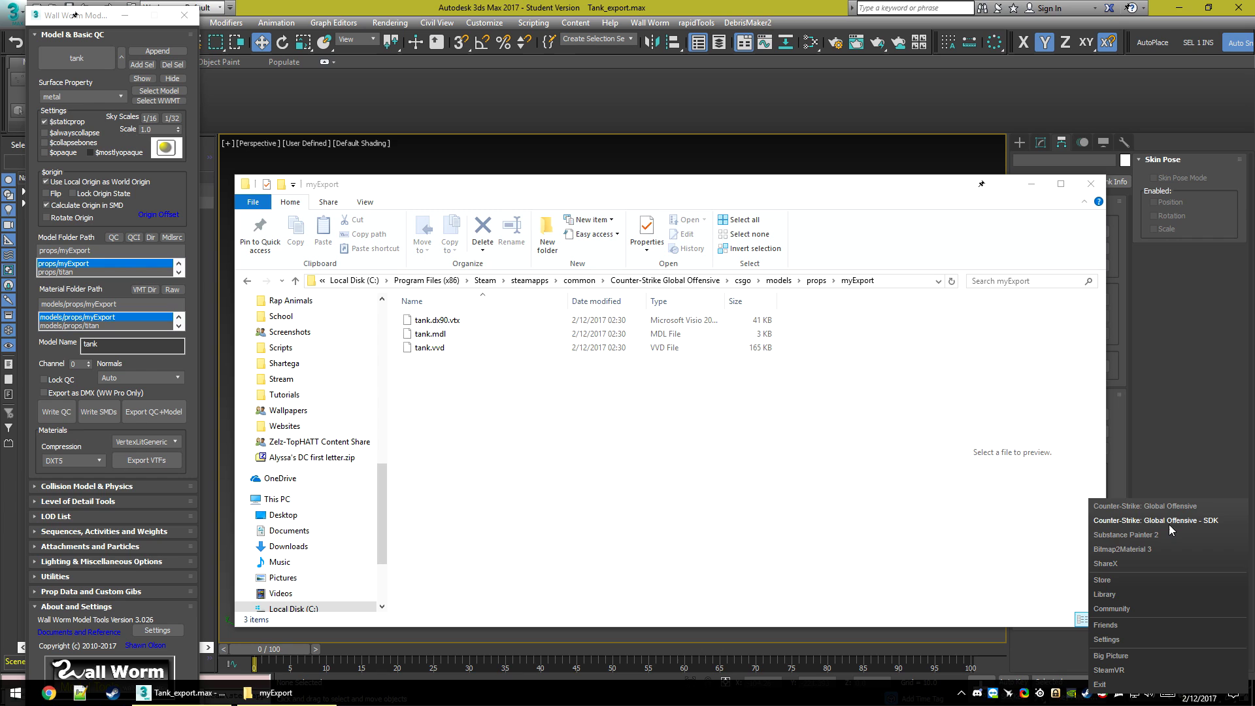
pyautogui.click(1170, 525)
pyautogui.doubleClick(578, 295)
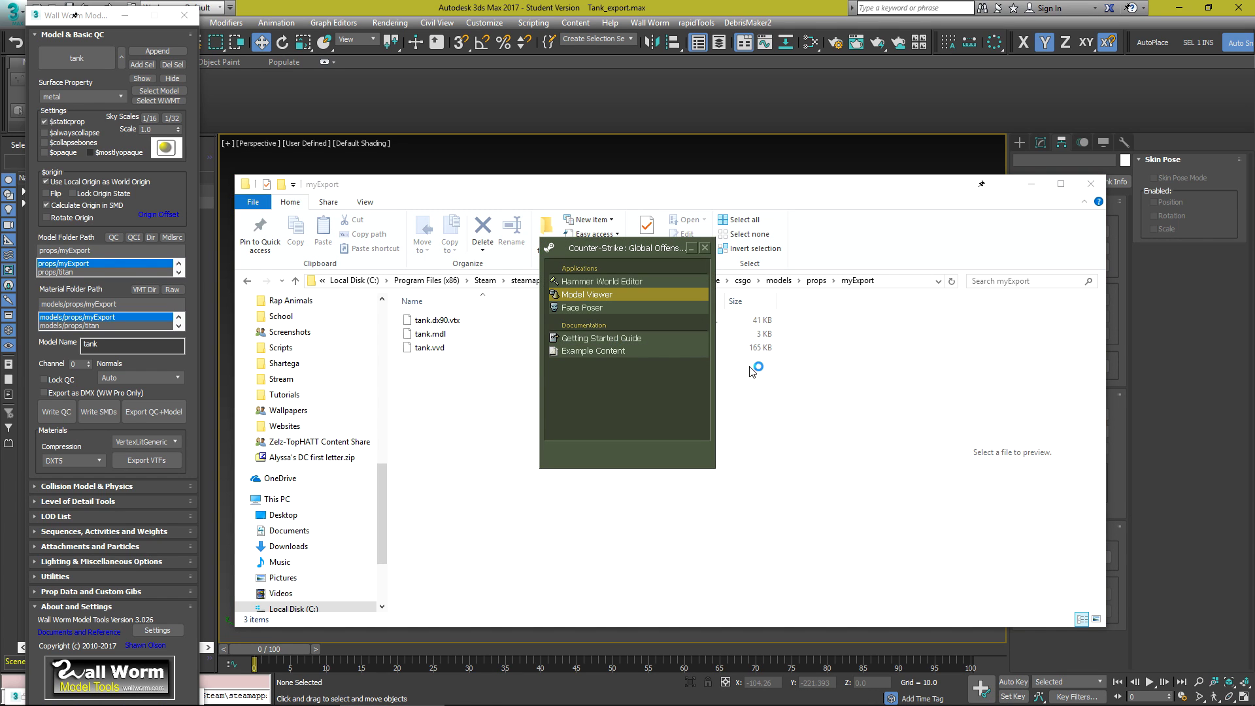
# Load tank.mdl from the models/props/myExport folder into the Model Viewer.
pyautogui.click(380, 135)
pyautogui.click(409, 151)
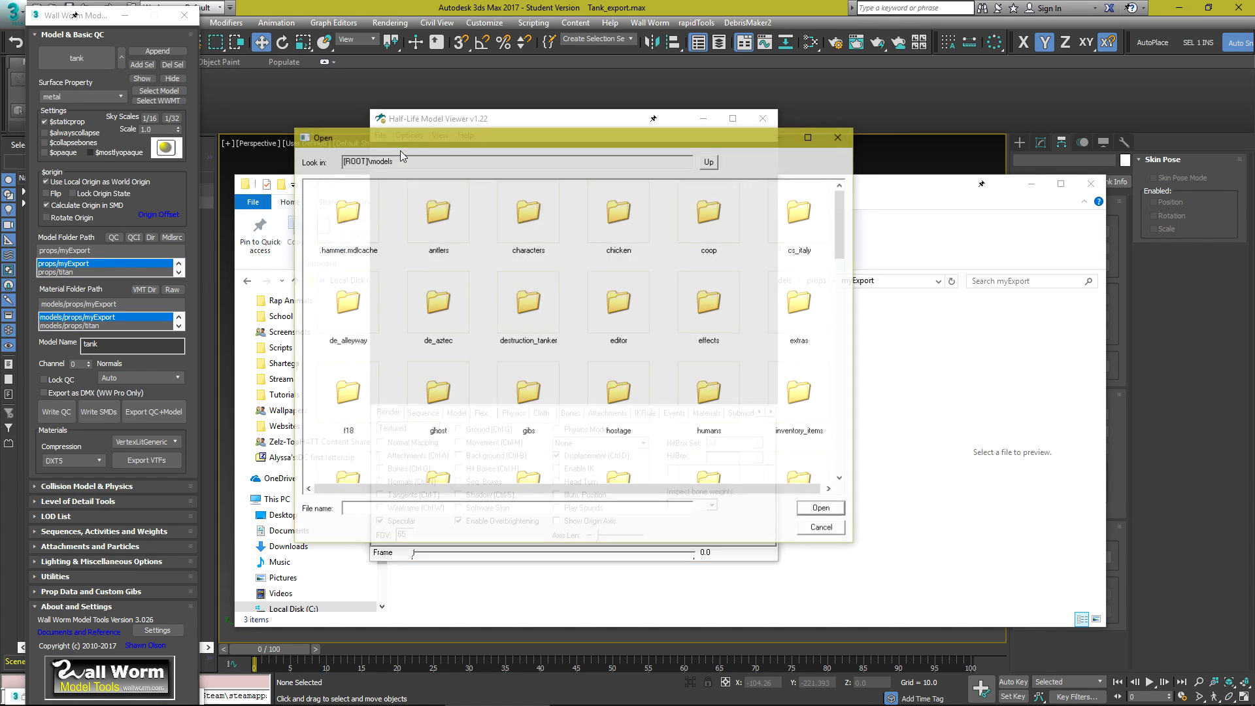
pyautogui.click(693, 319)
pyautogui.scroll(-1, 589, 393)
pyautogui.click(444, 444)
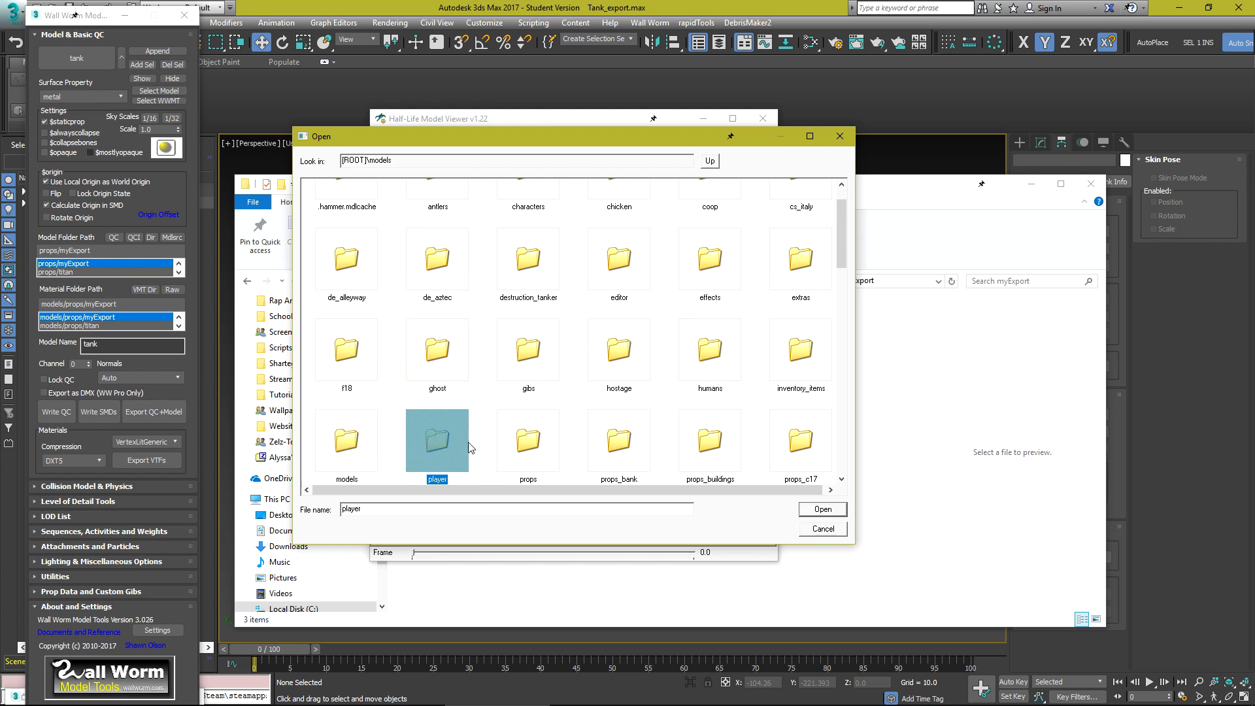
pyautogui.doubleClick(444, 445)
pyautogui.click(528, 349)
pyautogui.scroll(-2, 528, 352)
pyautogui.click(450, 445)
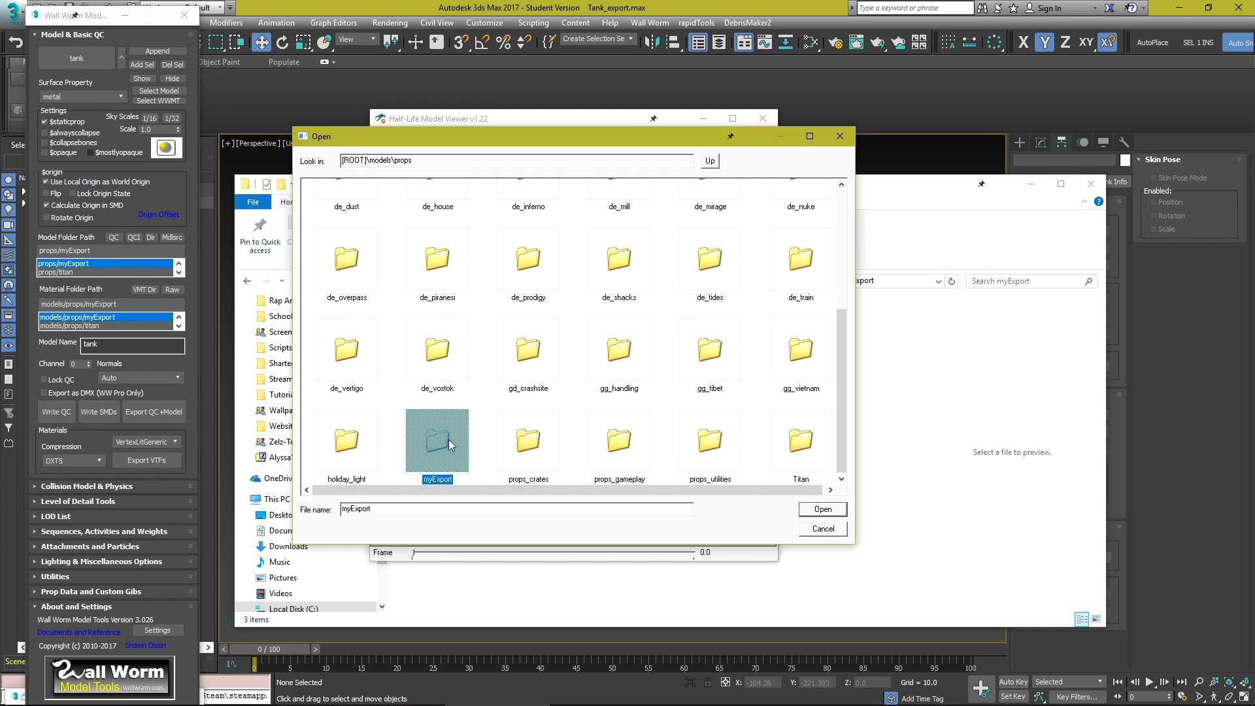
pyautogui.doubleClick(448, 446)
pyautogui.doubleClick(365, 226)
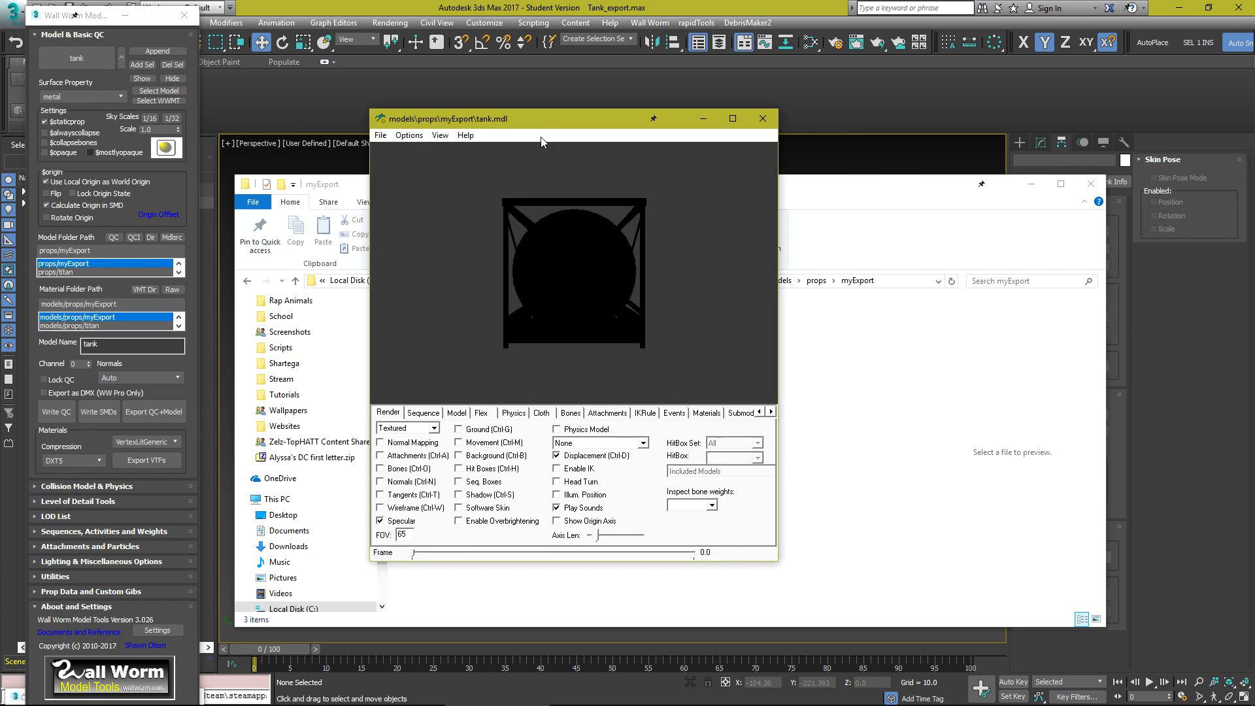
# Enlarge the Model Viewer window and inspect the loaded tank model from its long side.
pyautogui.moveTo(532, 124); pyautogui.dragTo(345, 69)
pyautogui.moveTo(589, 507); pyautogui.dragTo(975, 650)
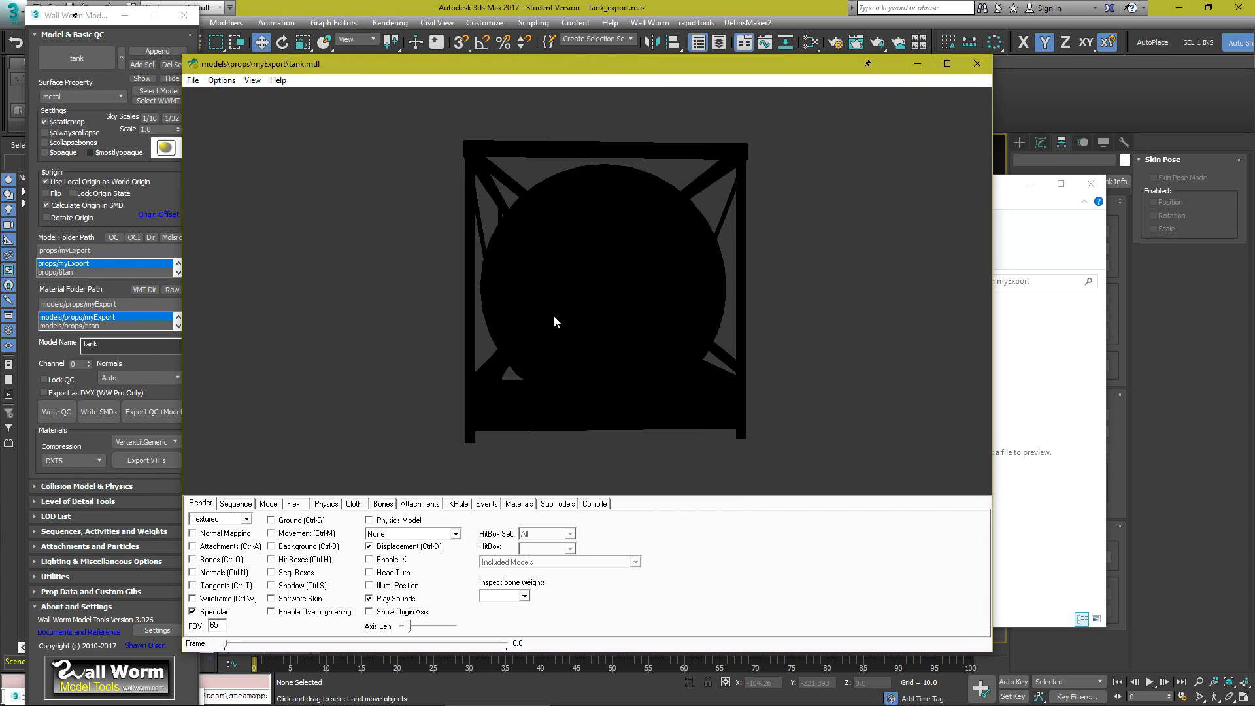
pyautogui.moveTo(554, 315); pyautogui.dragTo(665, 361)
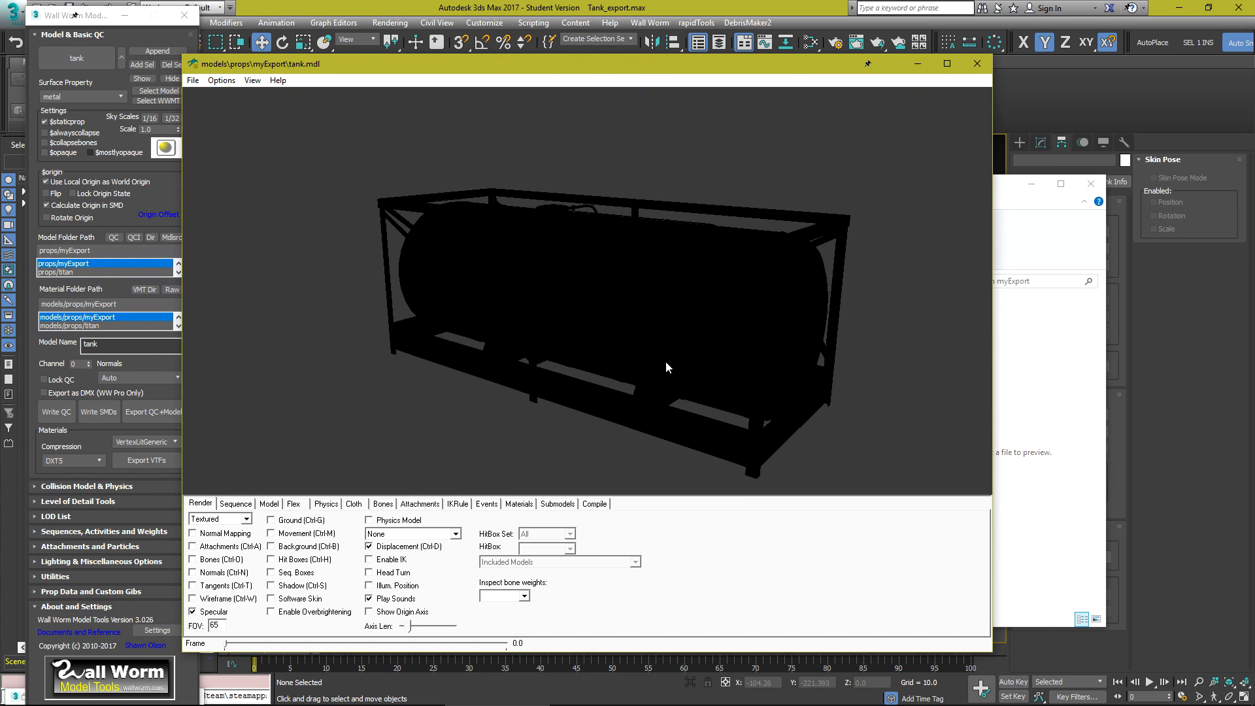
# Browse to materials/models/props/myExport in the csgo folder and check the exported tank_01.vmt and tank_02.vmt files.
pyautogui.hotkey('alt', 'Tab')
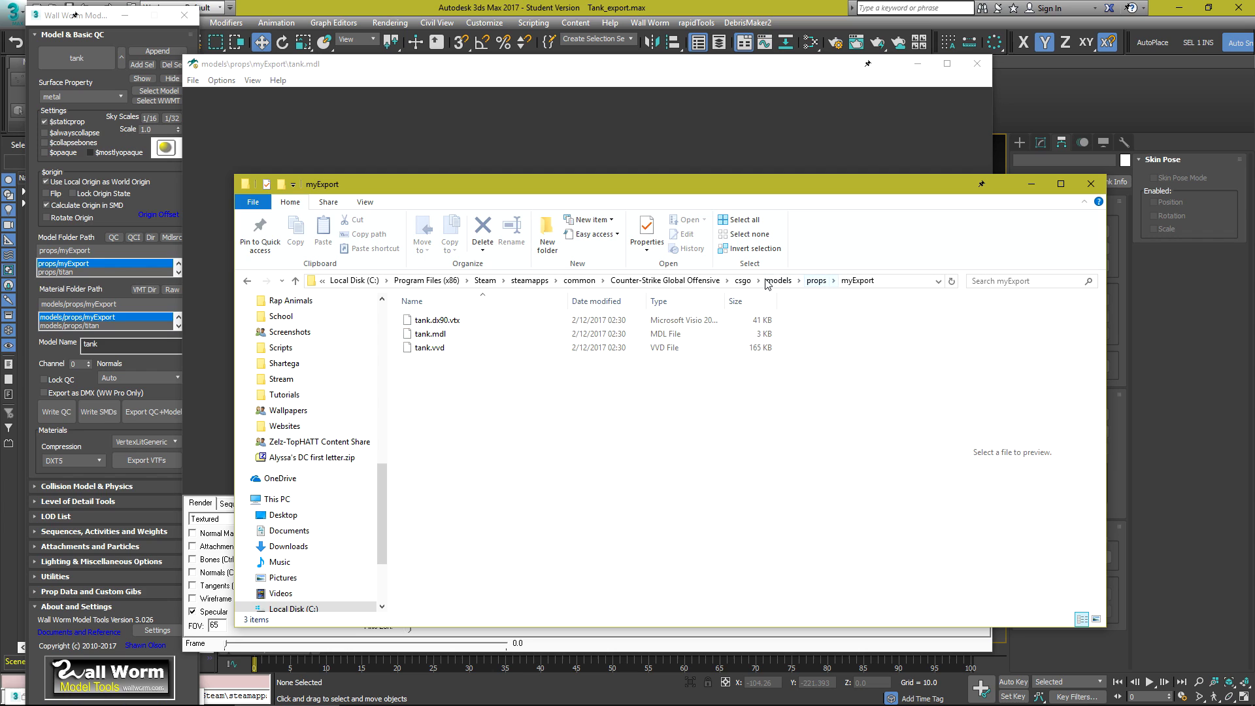
pyautogui.click(743, 281)
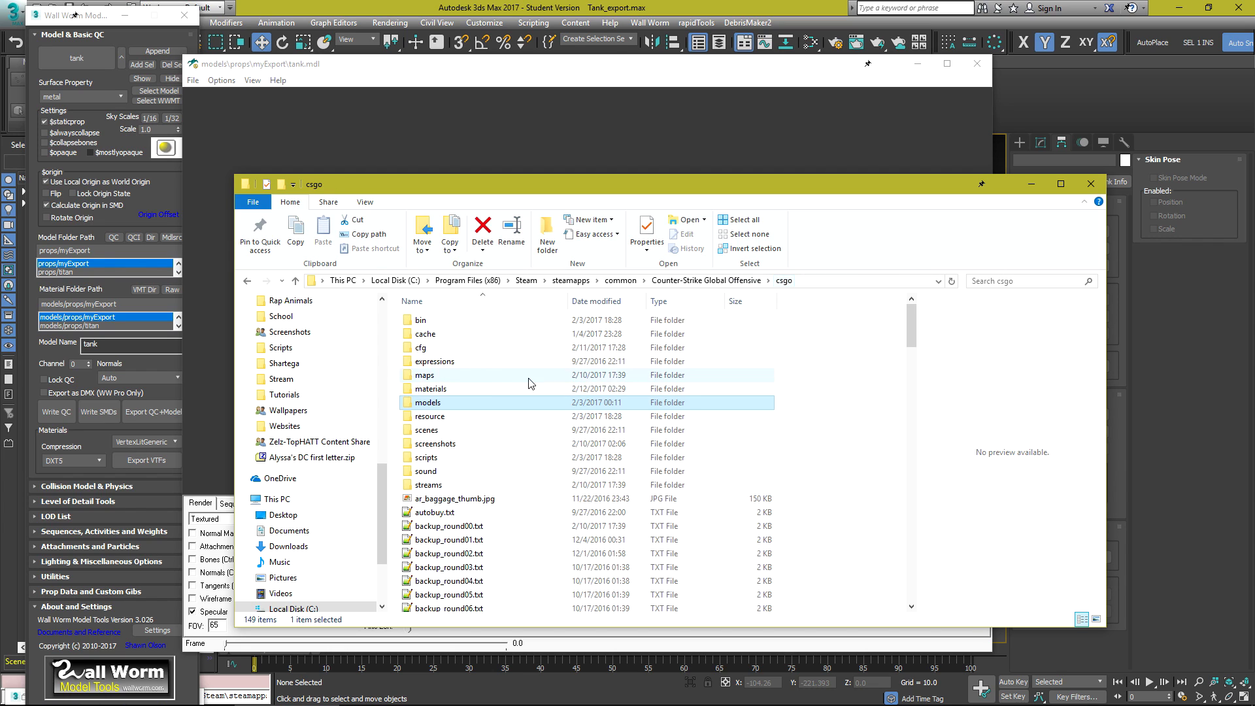
pyautogui.doubleClick(468, 383)
pyautogui.doubleClick(441, 322)
pyautogui.doubleClick(445, 324)
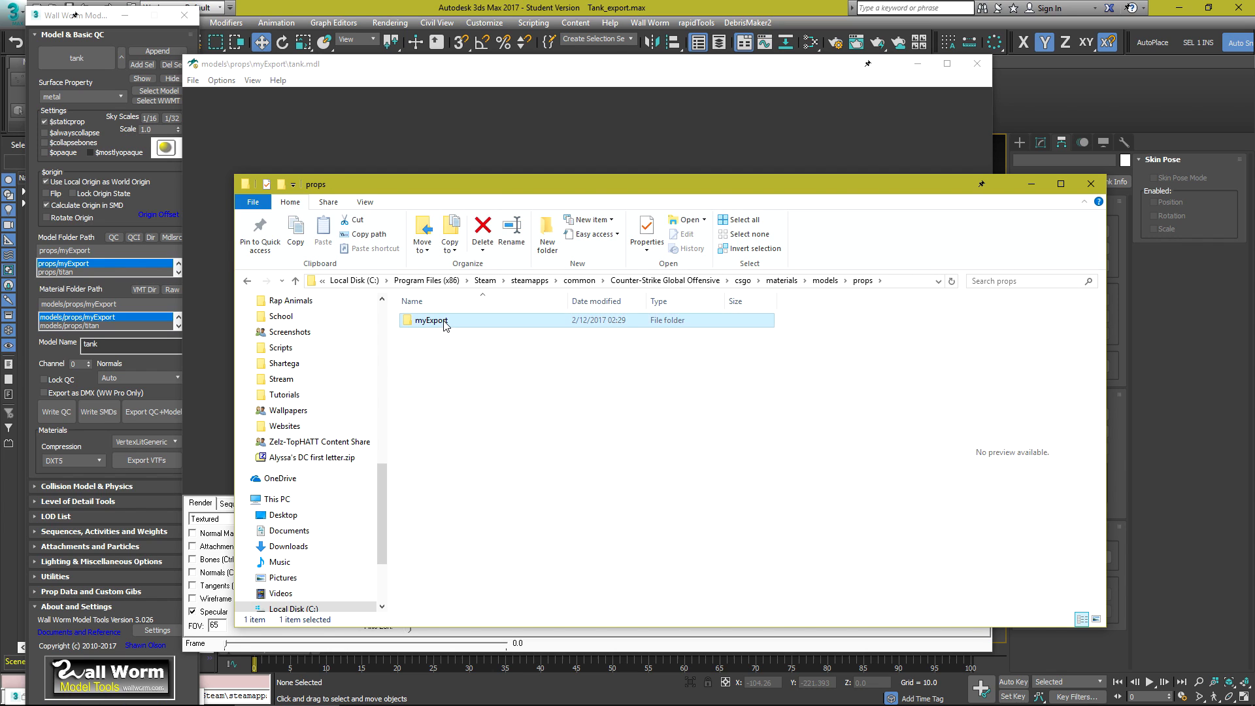
pyautogui.doubleClick(444, 321)
pyautogui.hotkey('ctrl', 'a')
pyautogui.moveTo(508, 189); pyautogui.dragTo(506, 311)
# Display the tank in Wireframe render mode and inspect its mesh.
pyautogui.click(220, 518)
pyautogui.click(216, 529)
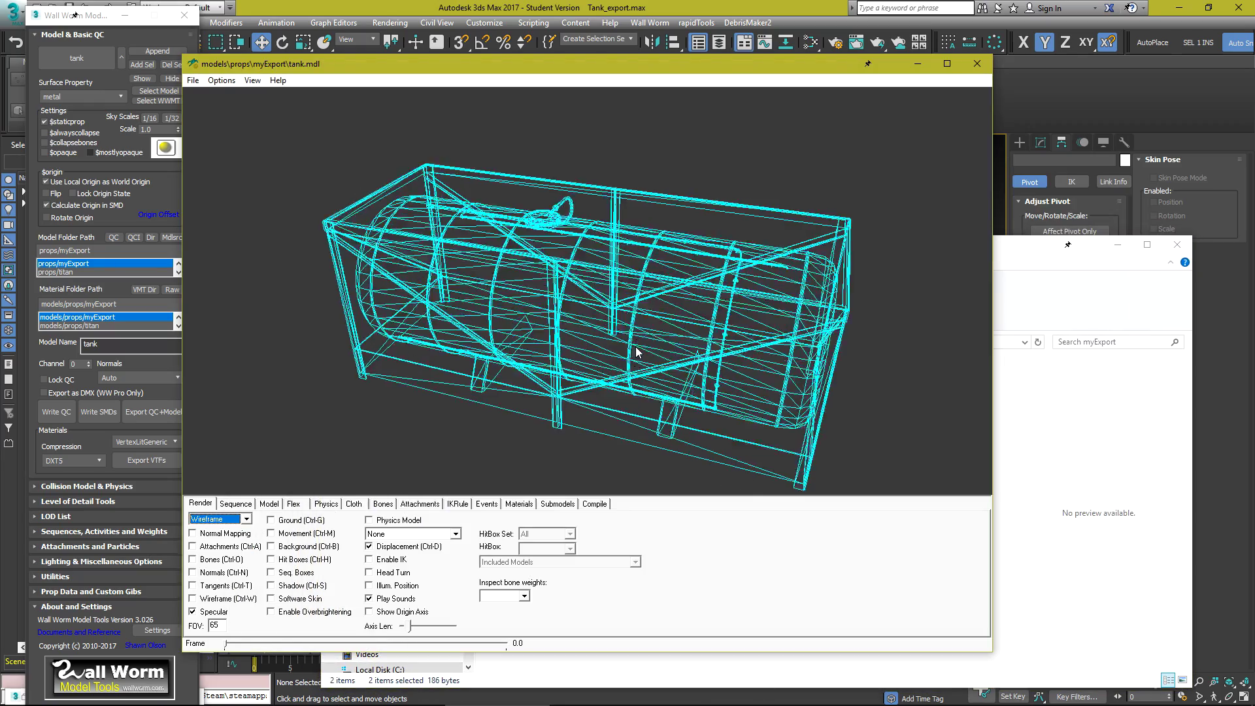
pyautogui.moveTo(635, 347); pyautogui.dragTo(673, 379)
# Return to the materials myExport folder and preview the tank's normal and plant_tank_01_basecolor VTF textures.
pyautogui.click(1084, 456)
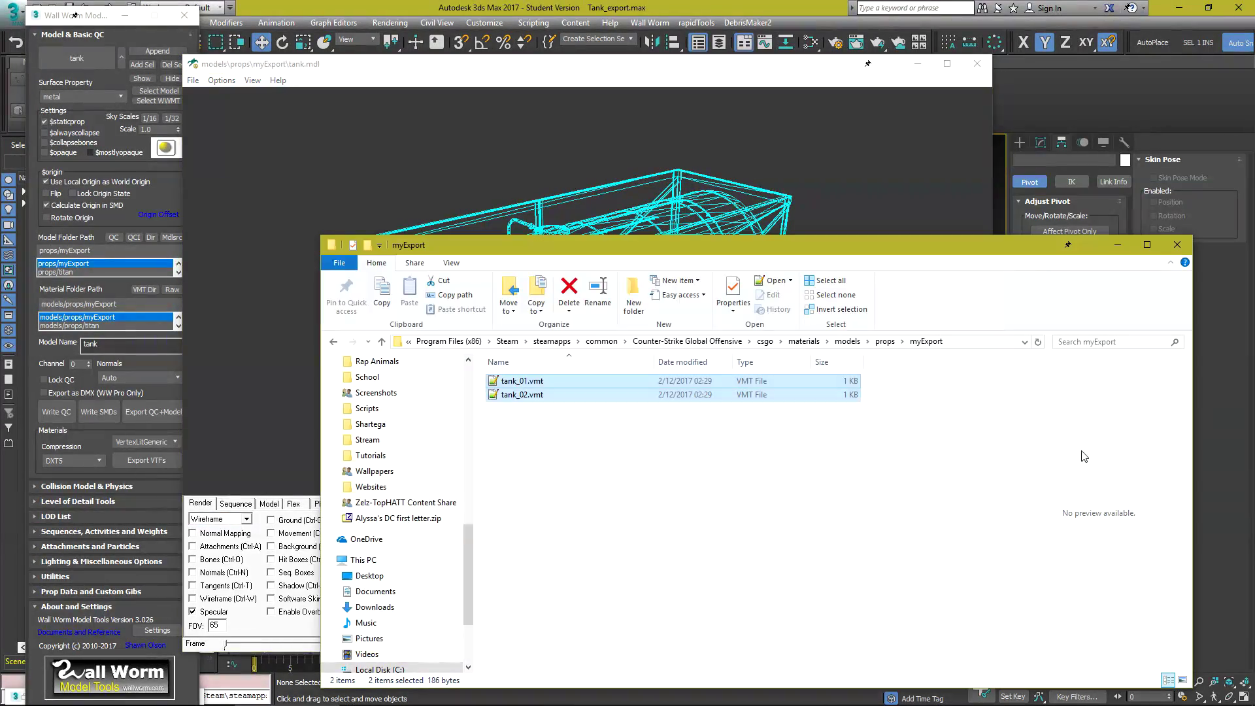
pyautogui.moveTo(788, 249); pyautogui.dragTo(737, 178)
pyautogui.moveTo(598, 702)
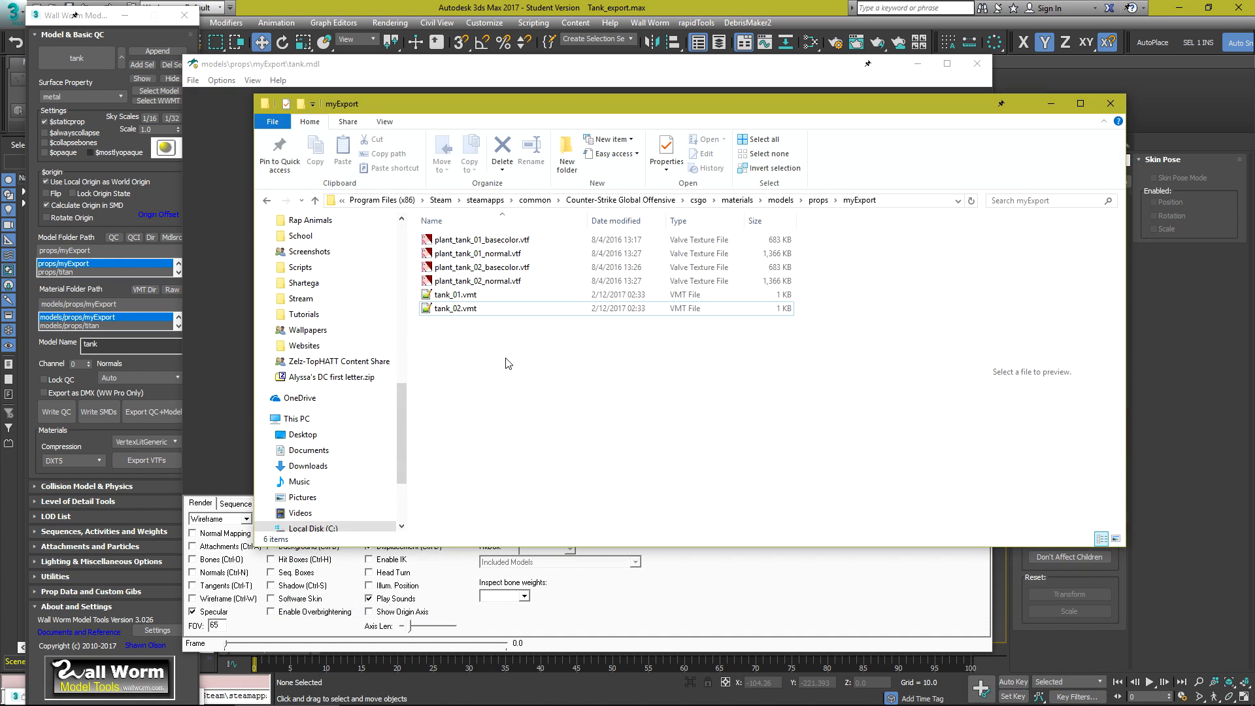
pyautogui.click(786, 254)
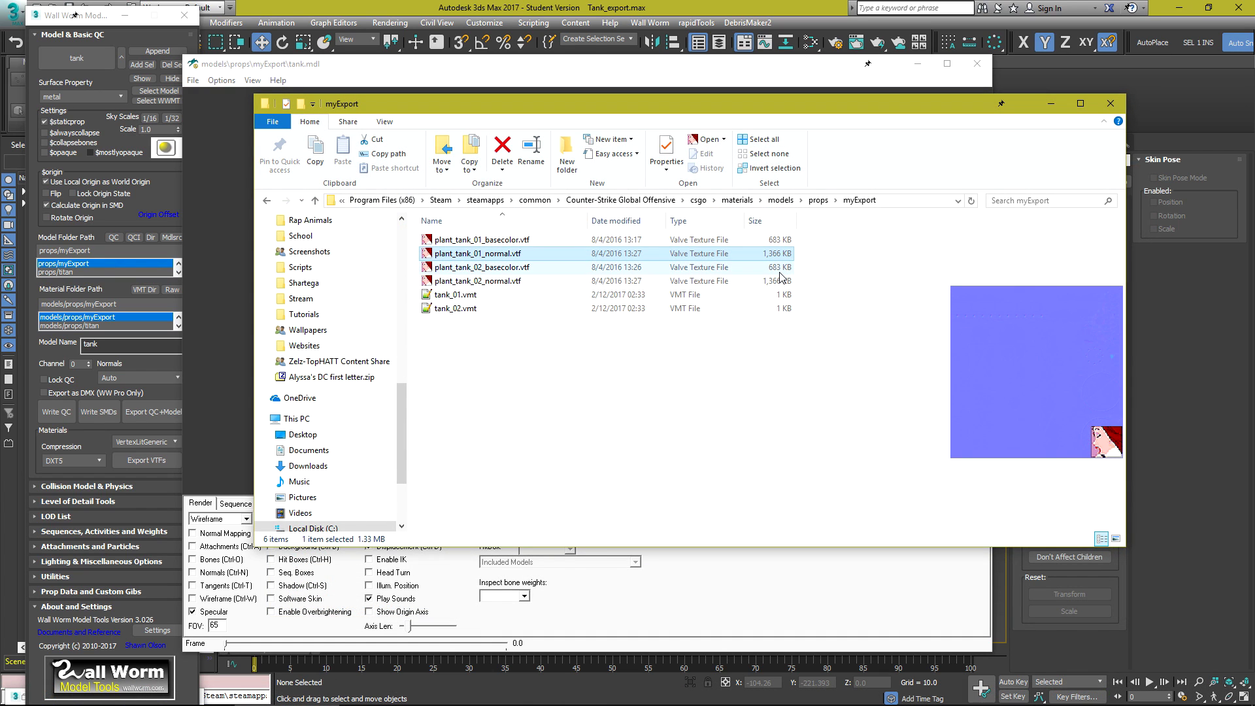
pyautogui.click(782, 280)
pyautogui.click(527, 243)
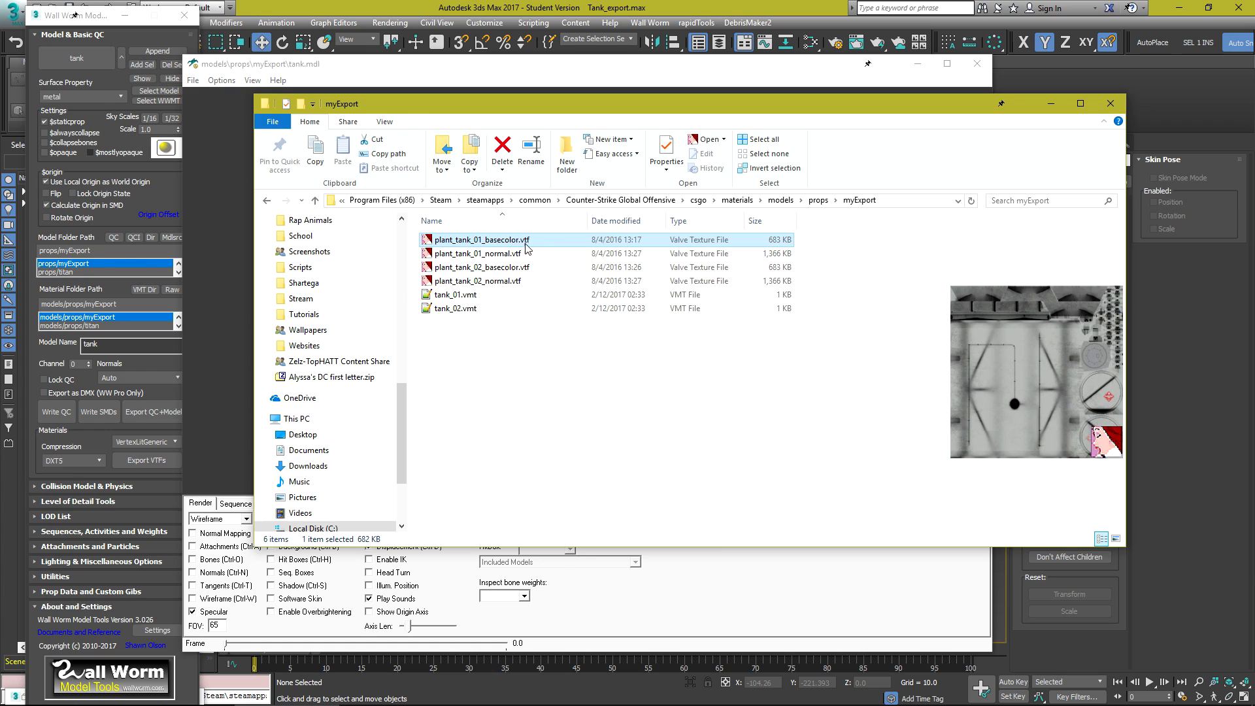
# Open tank_01.vmt in Notepad++, examine its material parameters and texture paths, and close the editor.
pyautogui.doubleClick(505, 301)
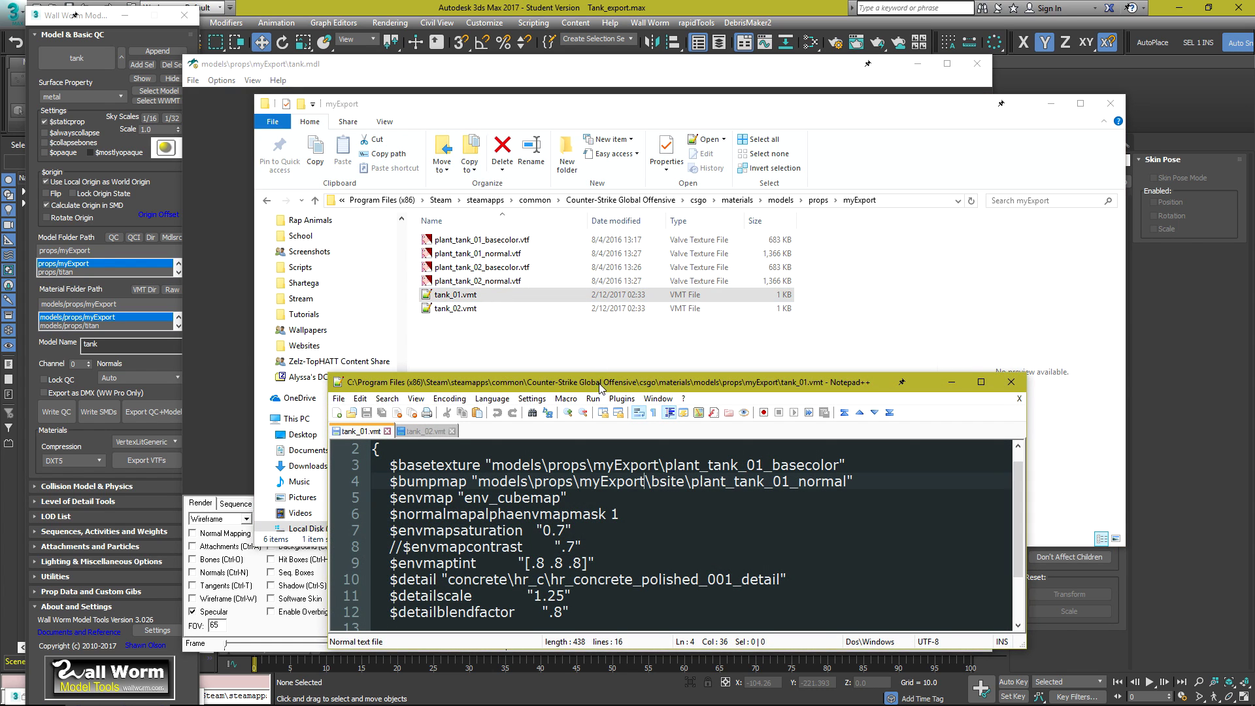
pyautogui.scroll(-2, 499, 415)
pyautogui.scroll(2, 499, 416)
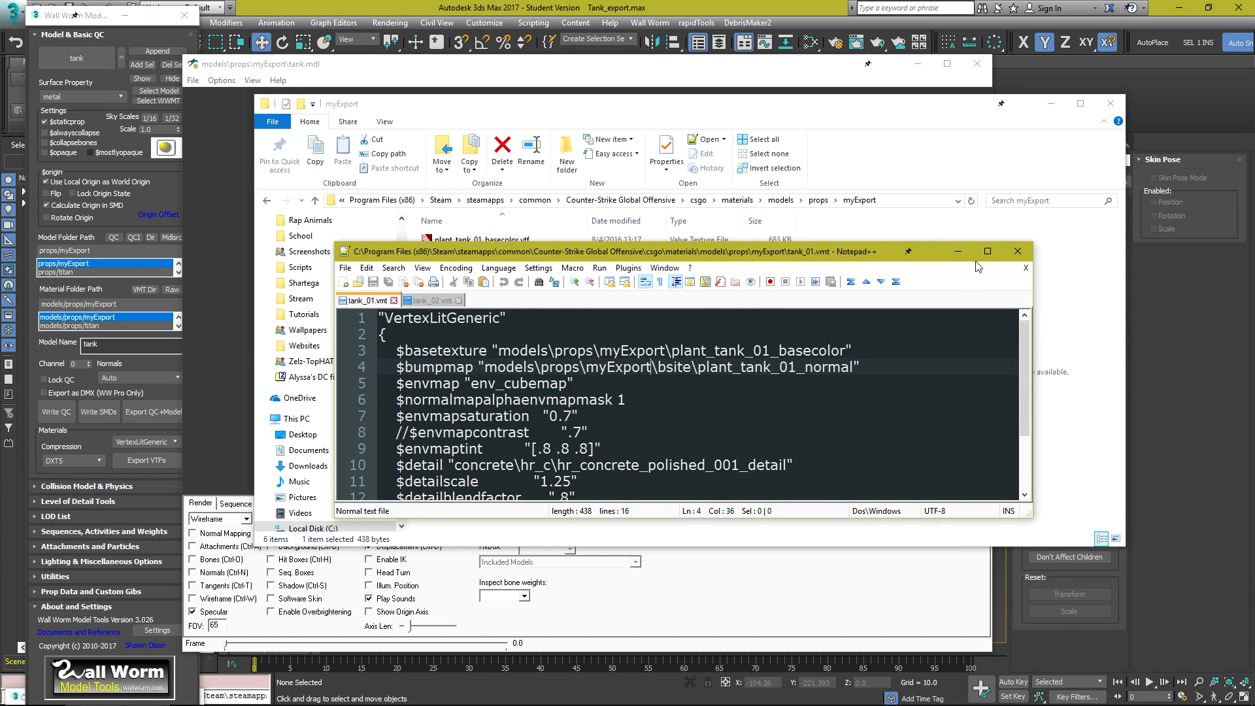
pyautogui.click(1017, 251)
# Switch the Model Viewer's render mode to Textured and inspect the tank's materials.
pyautogui.click(640, 63)
pyautogui.click(222, 518)
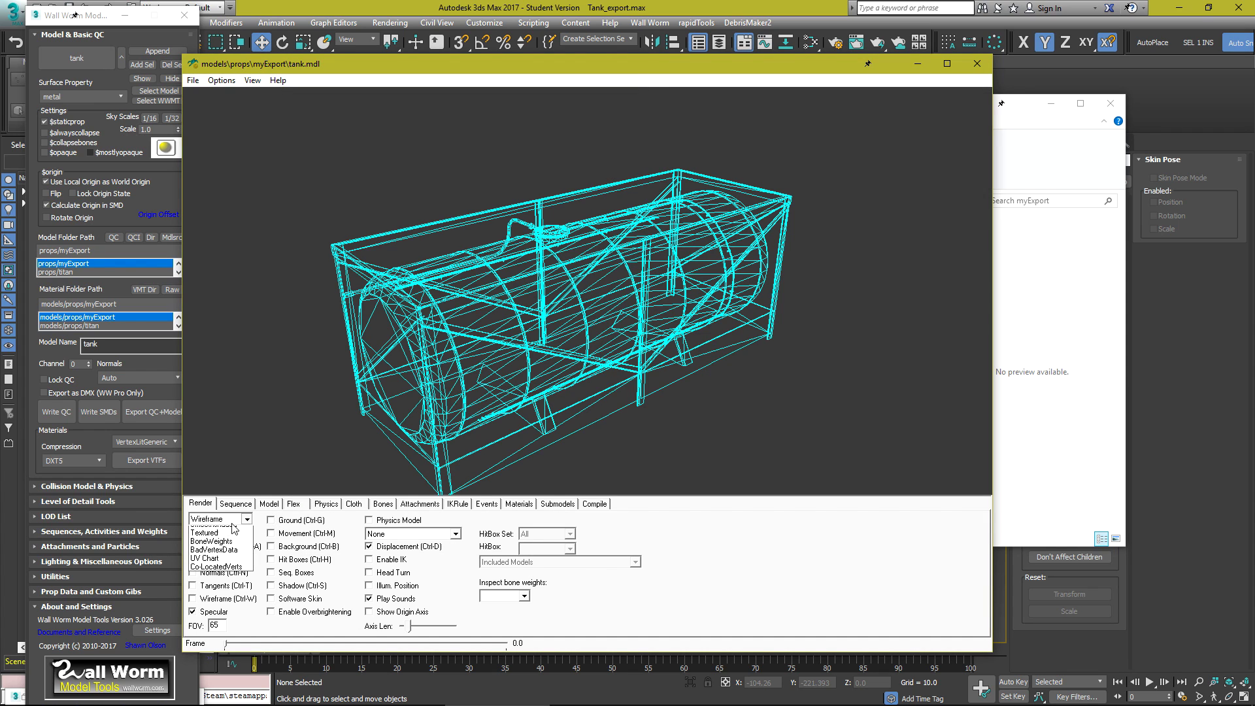
pyautogui.click(215, 560)
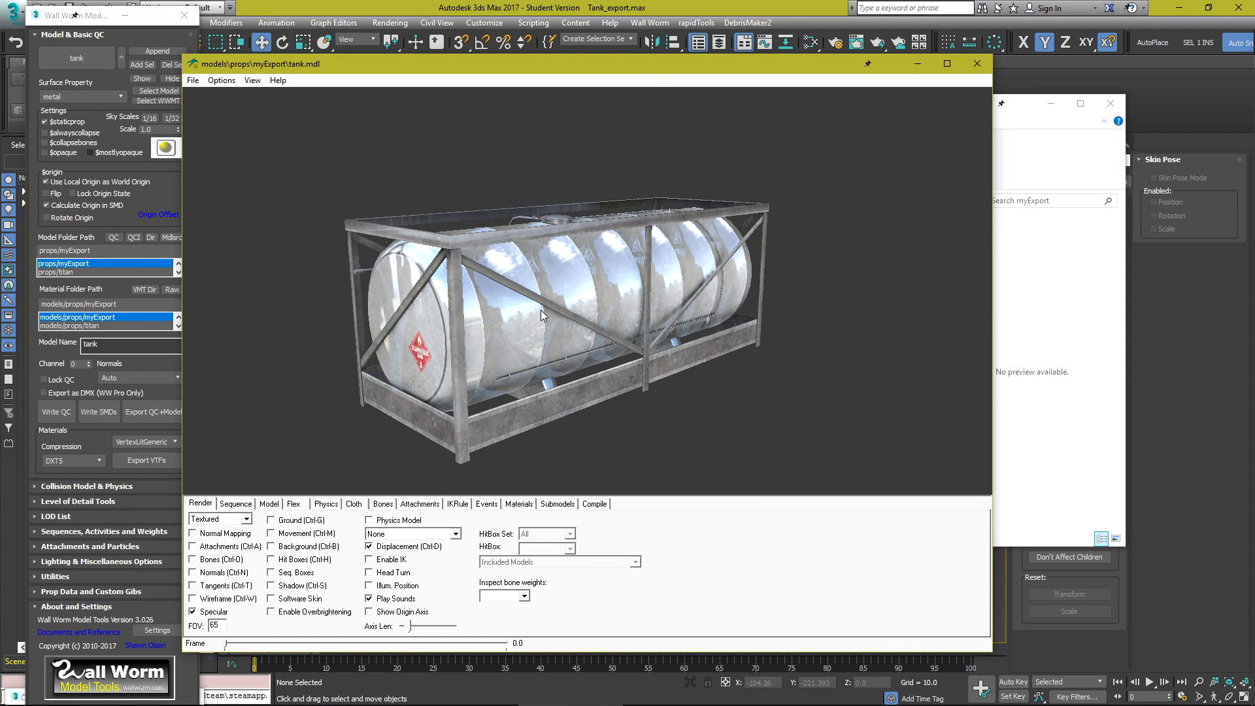
pyautogui.moveTo(512, 312); pyautogui.dragTo(500, 333)
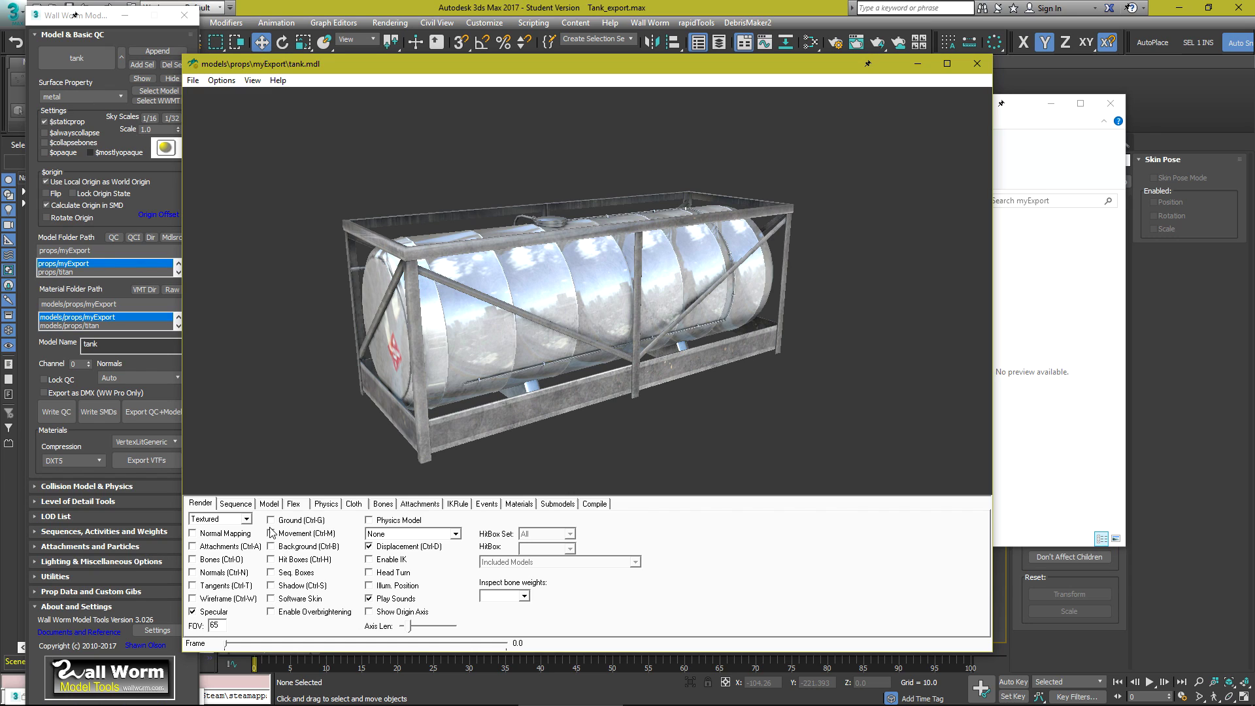
# Show the tank's model information and check the shader of the loaded tank_01 and tank_02 materials.
pyautogui.click(269, 504)
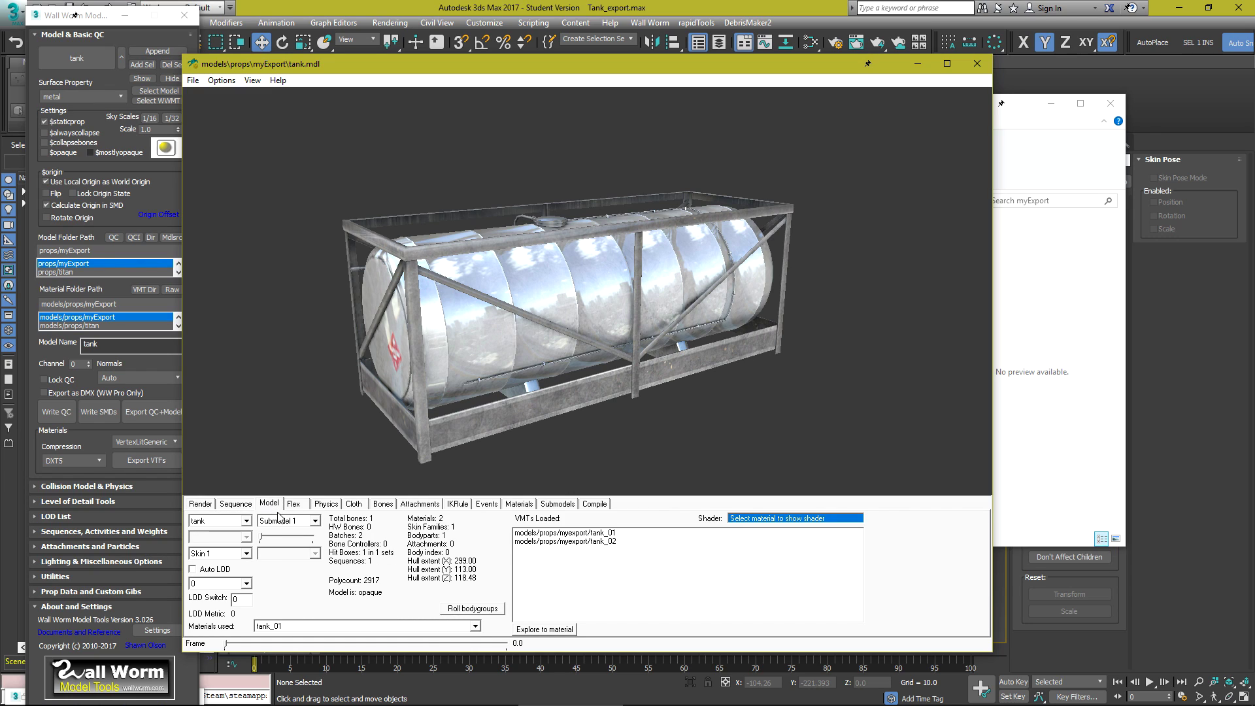
pyautogui.click(638, 541)
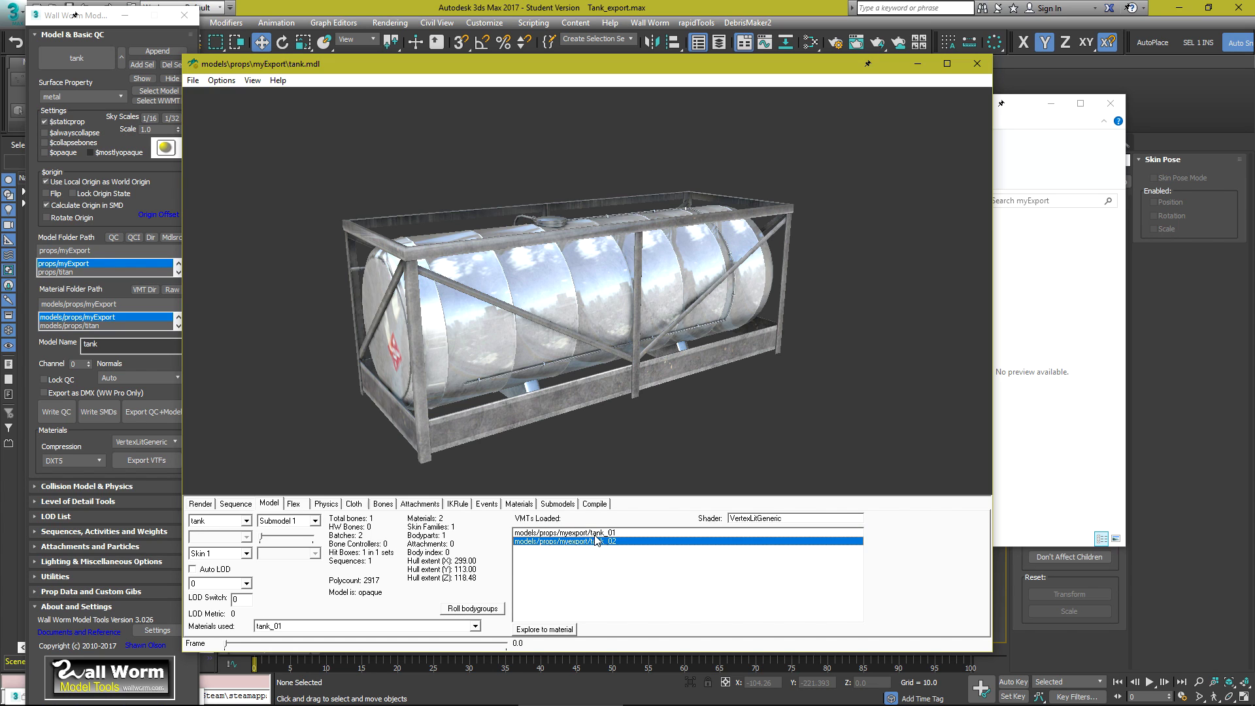
pyautogui.click(596, 534)
pyautogui.click(595, 540)
pyautogui.click(595, 534)
pyautogui.click(594, 539)
pyautogui.click(593, 534)
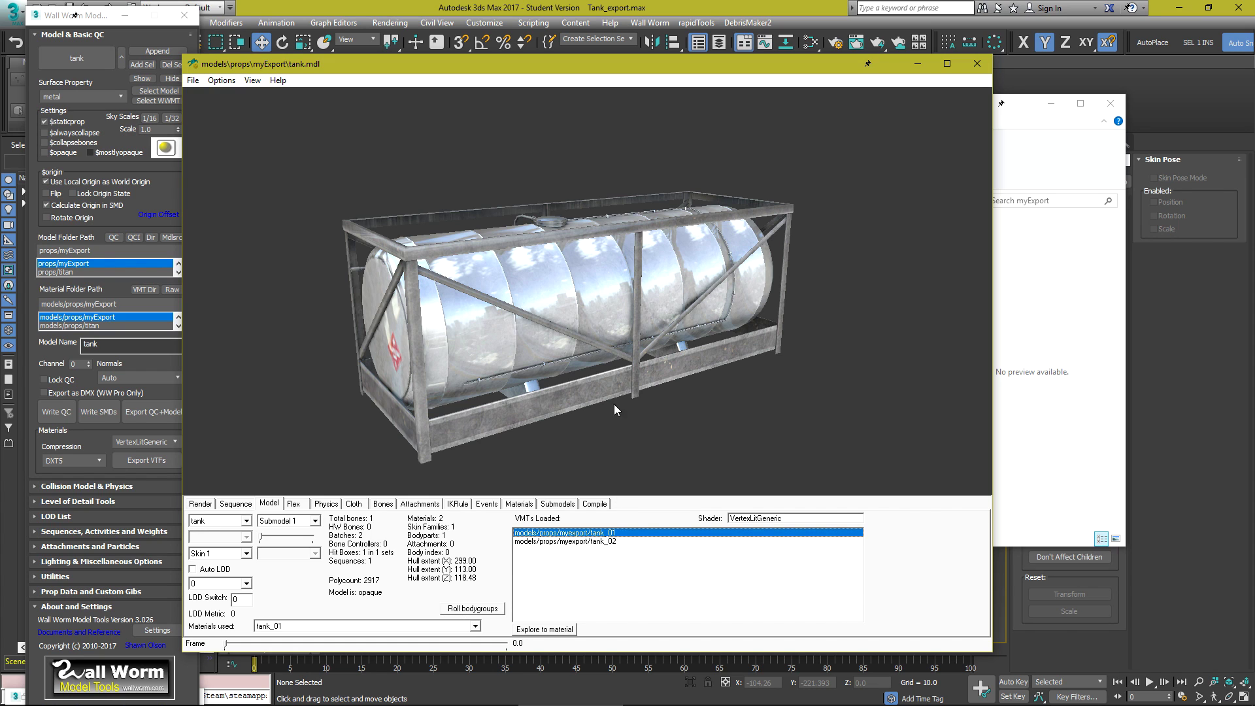
# Inspect the textured tank with Specular turned off and try the Physics Model display option.
pyautogui.moveTo(614, 404); pyautogui.dragTo(606, 383)
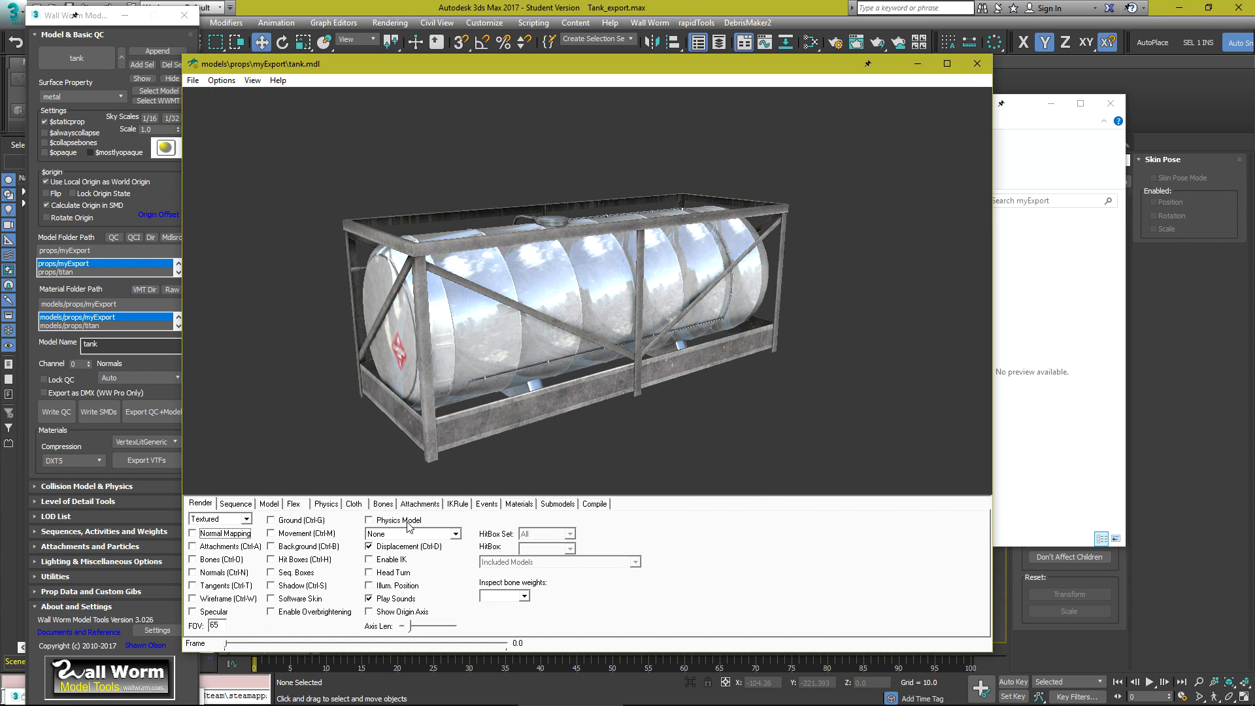
pyautogui.click(392, 521)
# Minimize the Model Viewer and the folder window, and reposition the Wall Worm Model Tools window in 3ds Max.
pyautogui.click(919, 64)
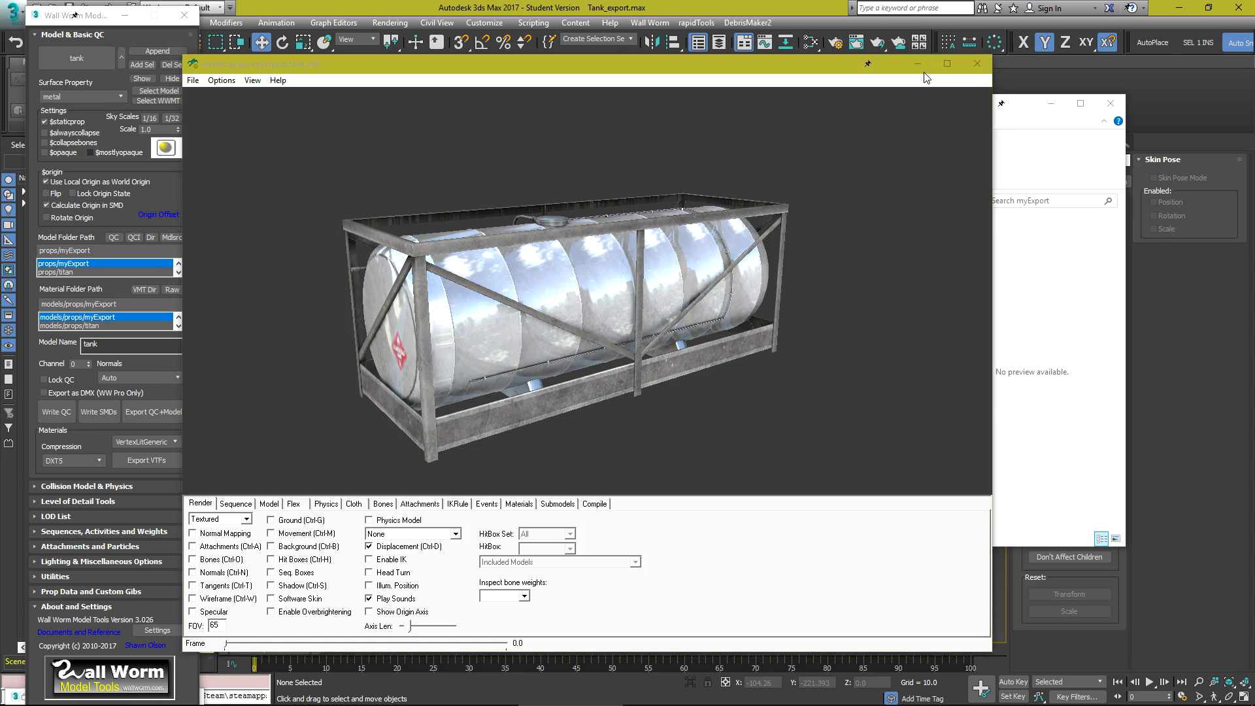
pyautogui.click(1049, 105)
pyautogui.click(691, 248)
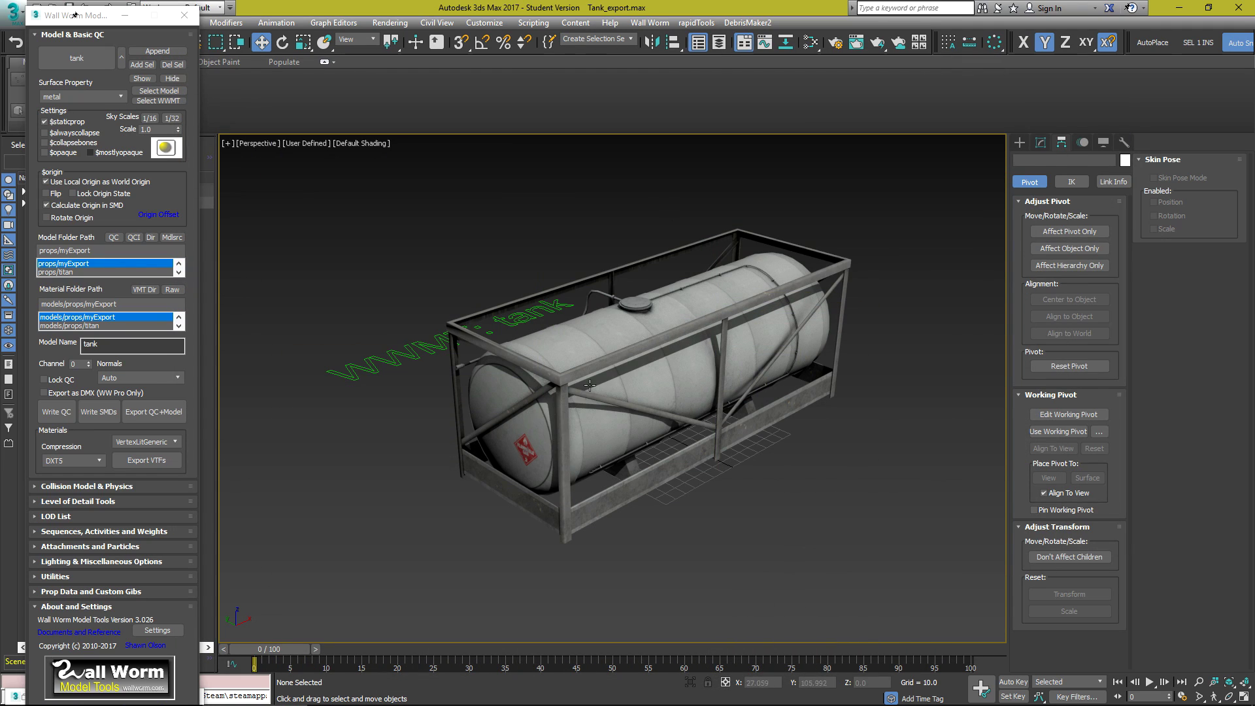
pyautogui.moveTo(74, 14); pyautogui.dragTo(105, 34)
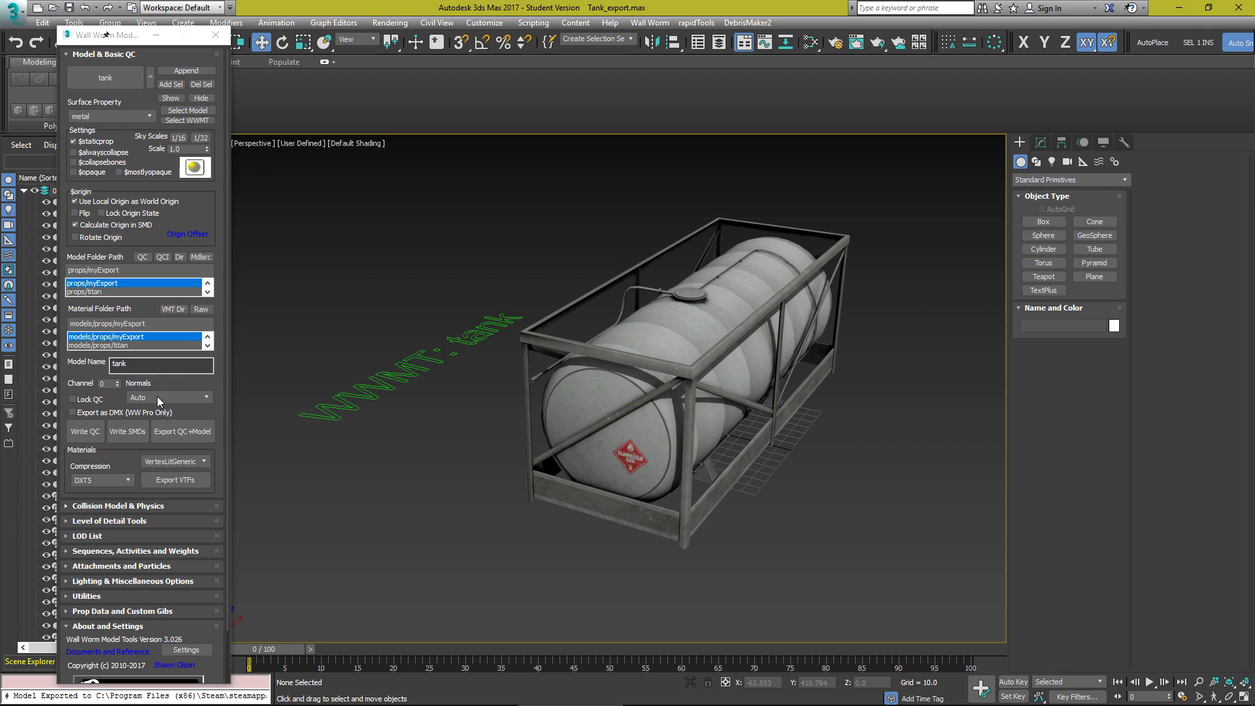
# Draw a trial box about 82 long, 268 wide and 124 high beside the tank, and delete it.
pyautogui.click(1060, 223)
pyautogui.moveTo(770, 592); pyautogui.dragTo(974, 366)
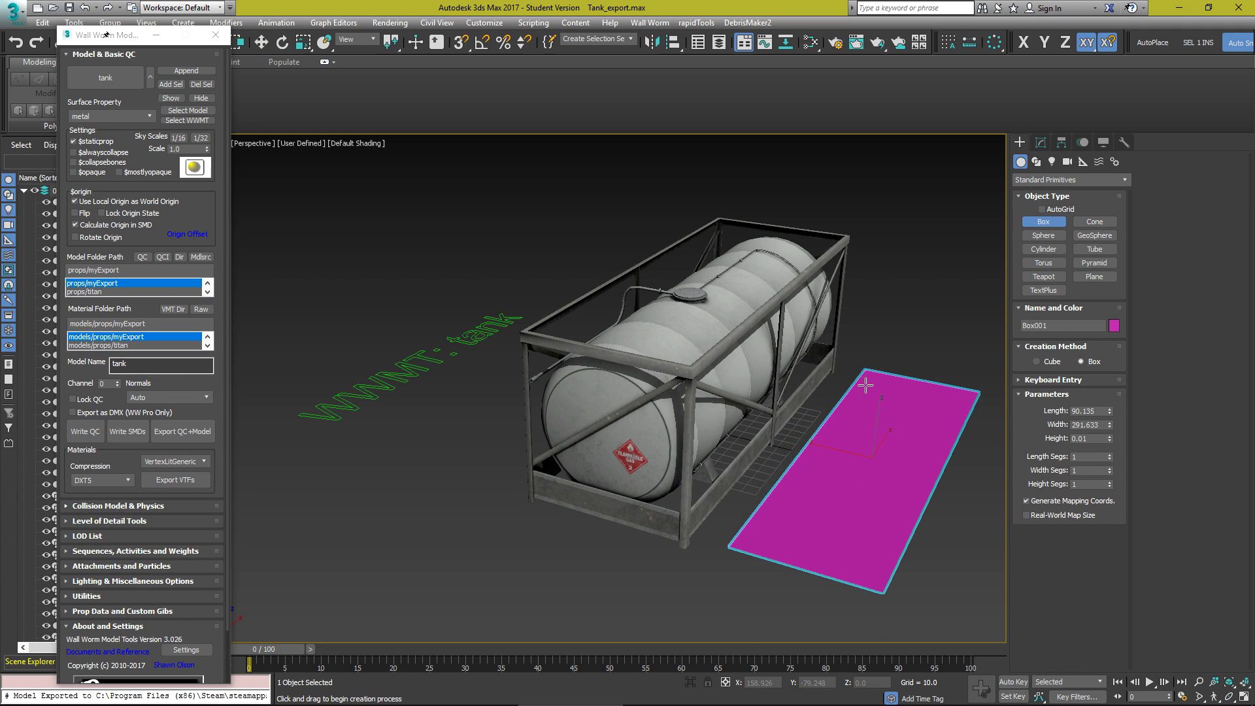
pyautogui.click(888, 209)
pyautogui.click(883, 164)
pyautogui.moveTo(864, 373); pyautogui.dragTo(834, 378, button='middle')
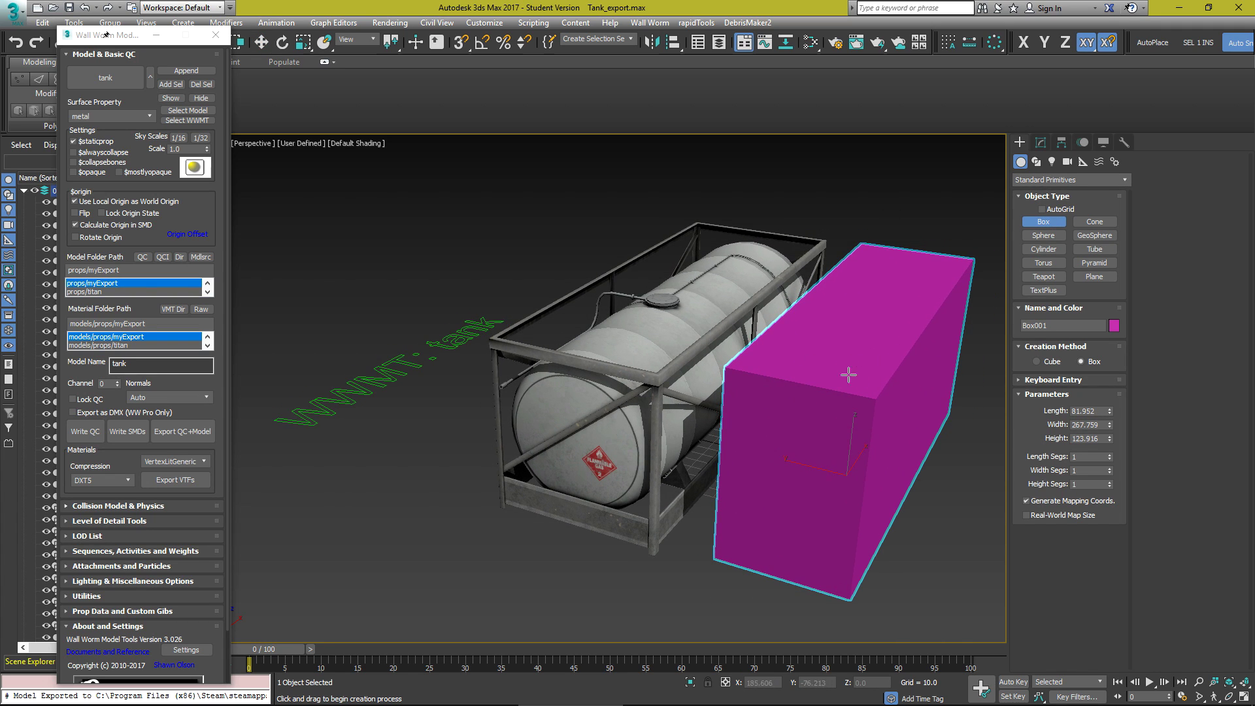
pyautogui.rightClick(948, 209)
pyautogui.press('Delete')
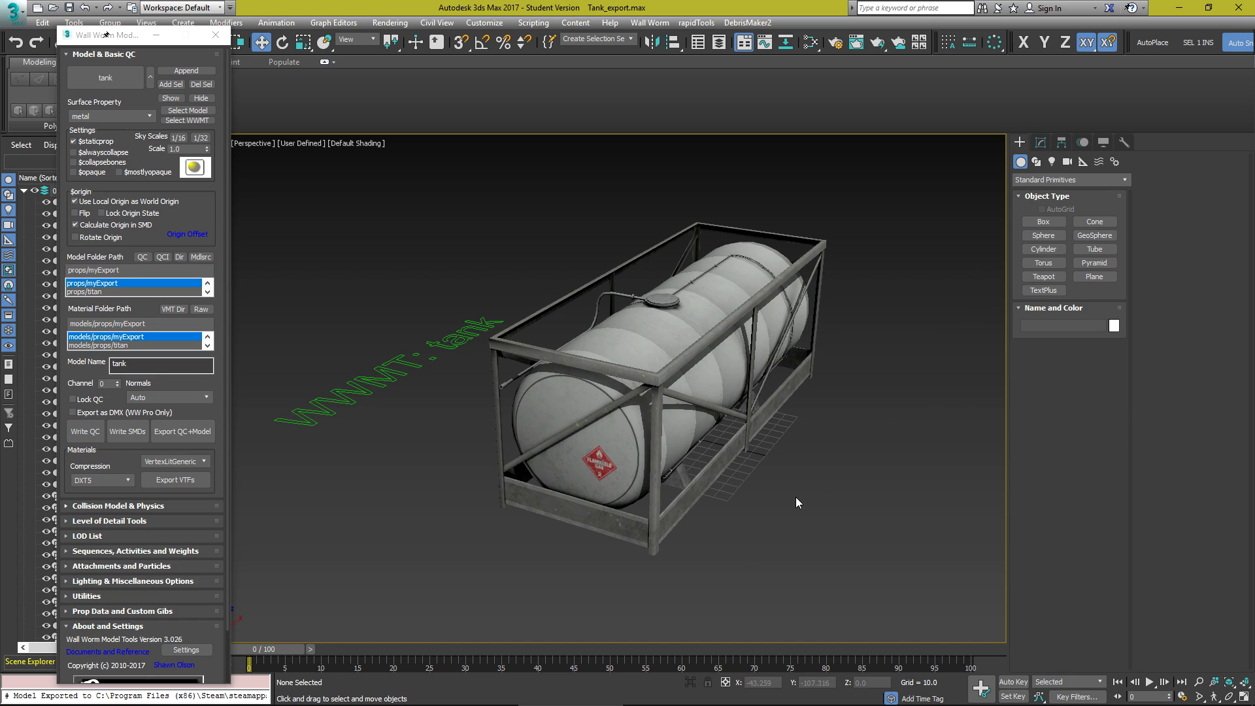
# Enable Auto Hull in the Collision Model & Physics settings and export the tank's QC and model again.
pyautogui.scroll(-2, 92, 471)
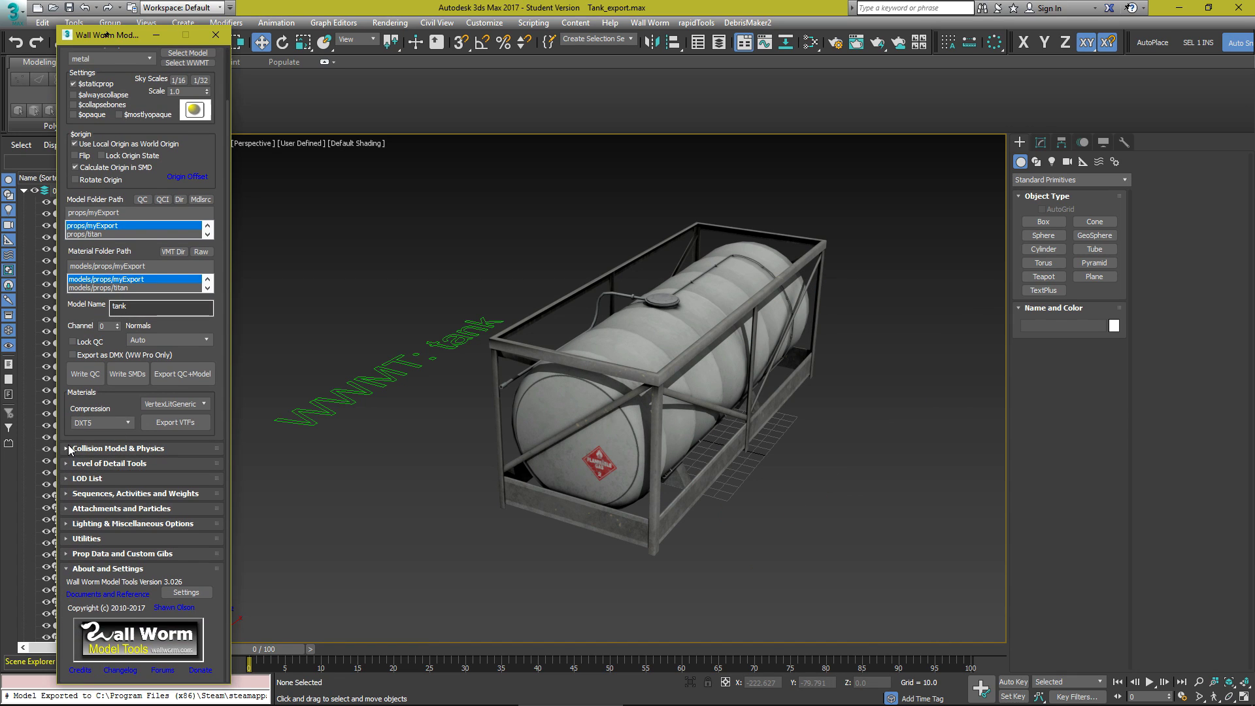
pyautogui.click(100, 449)
pyautogui.scroll(-5, 104, 464)
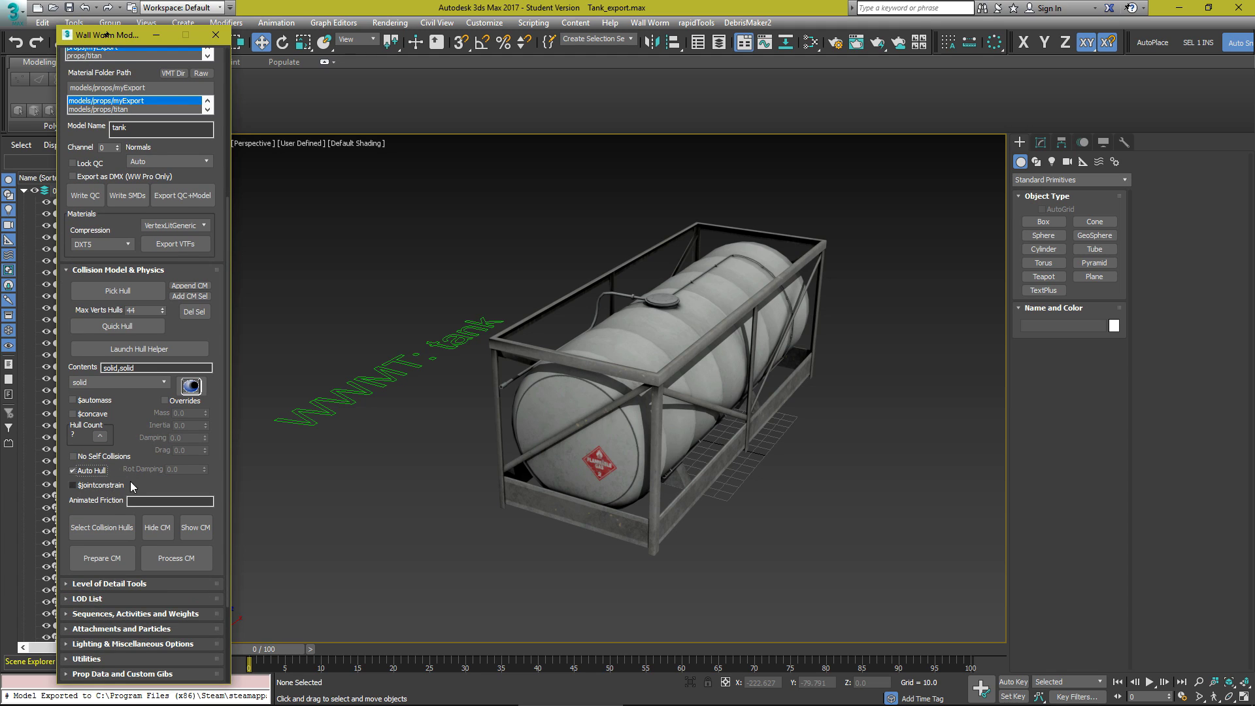
pyautogui.scroll(3, 131, 487)
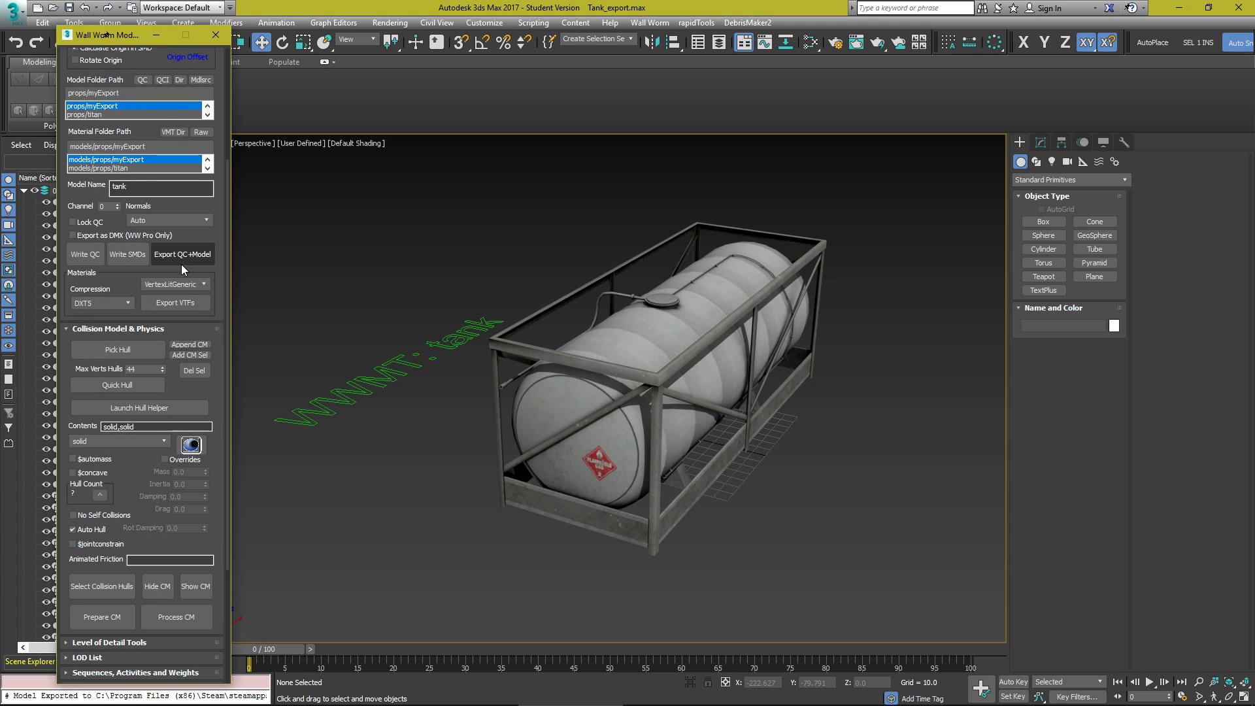
pyautogui.click(174, 260)
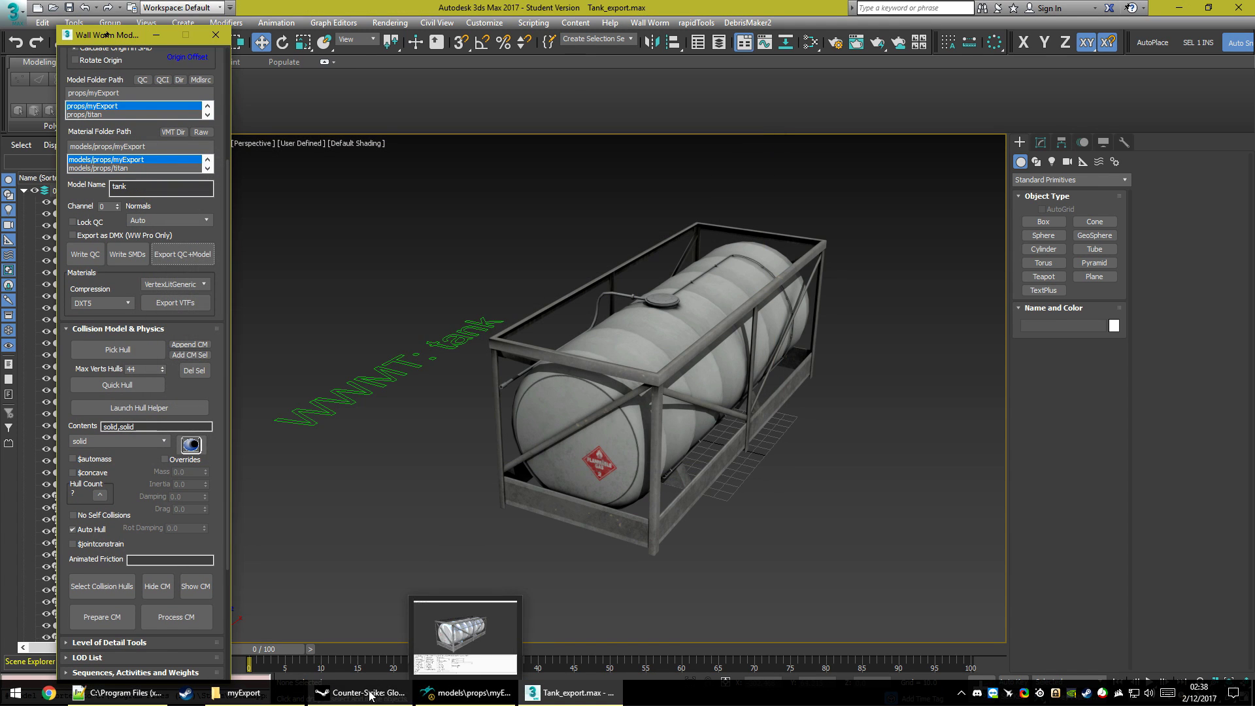
# Switch to the Model Viewer, refresh the tank model and examine its physics hull from several sides.
pyautogui.click(451, 694)
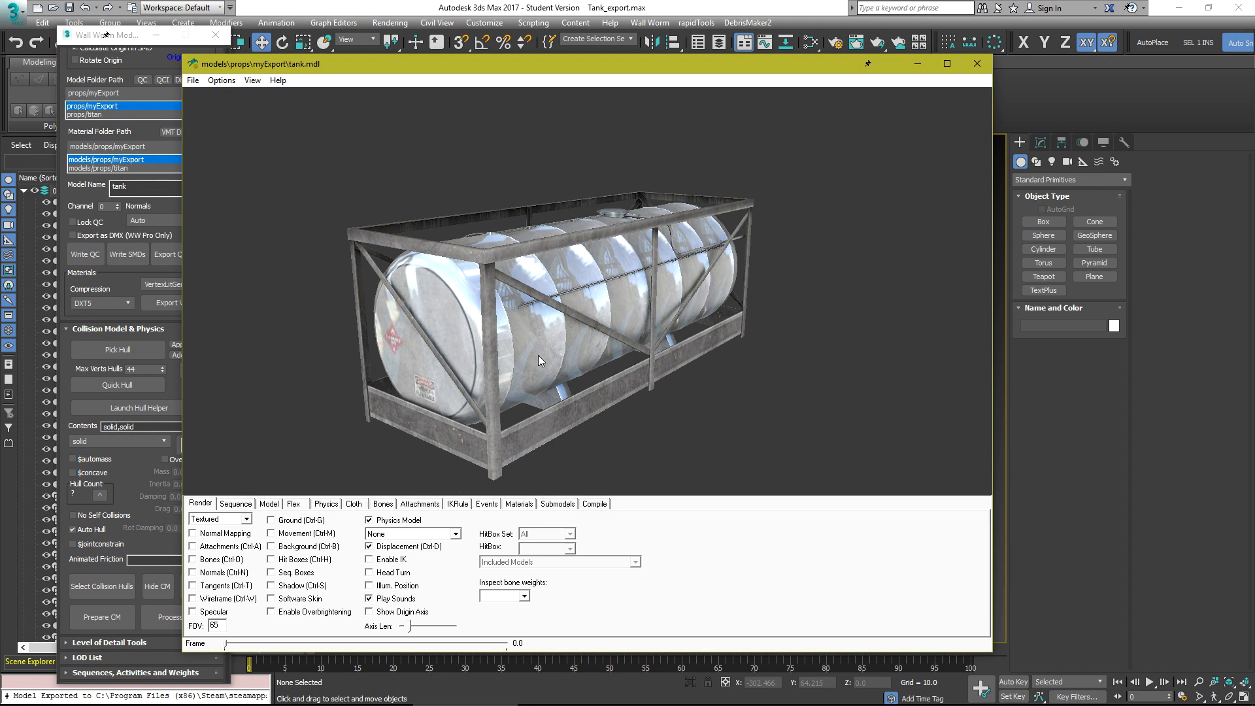
pyautogui.press('F5')
pyautogui.moveTo(545, 360); pyautogui.dragTo(680, 348)
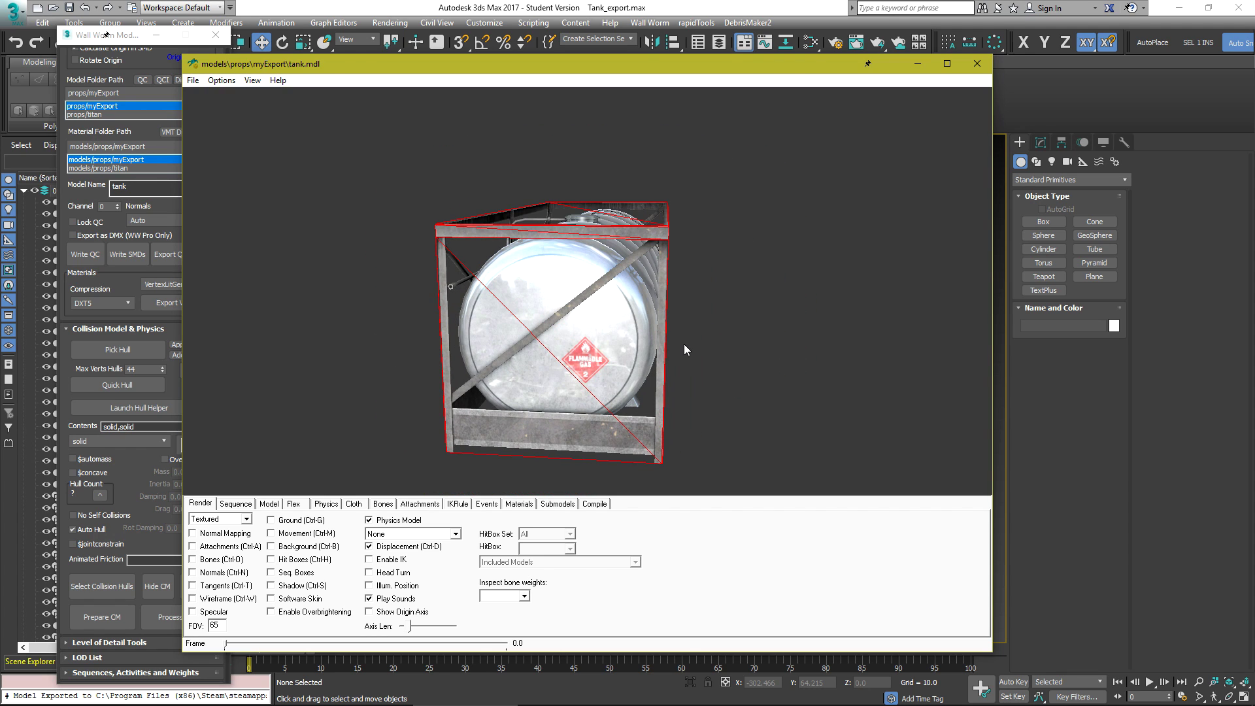
pyautogui.moveTo(684, 344); pyautogui.dragTo(639, 377)
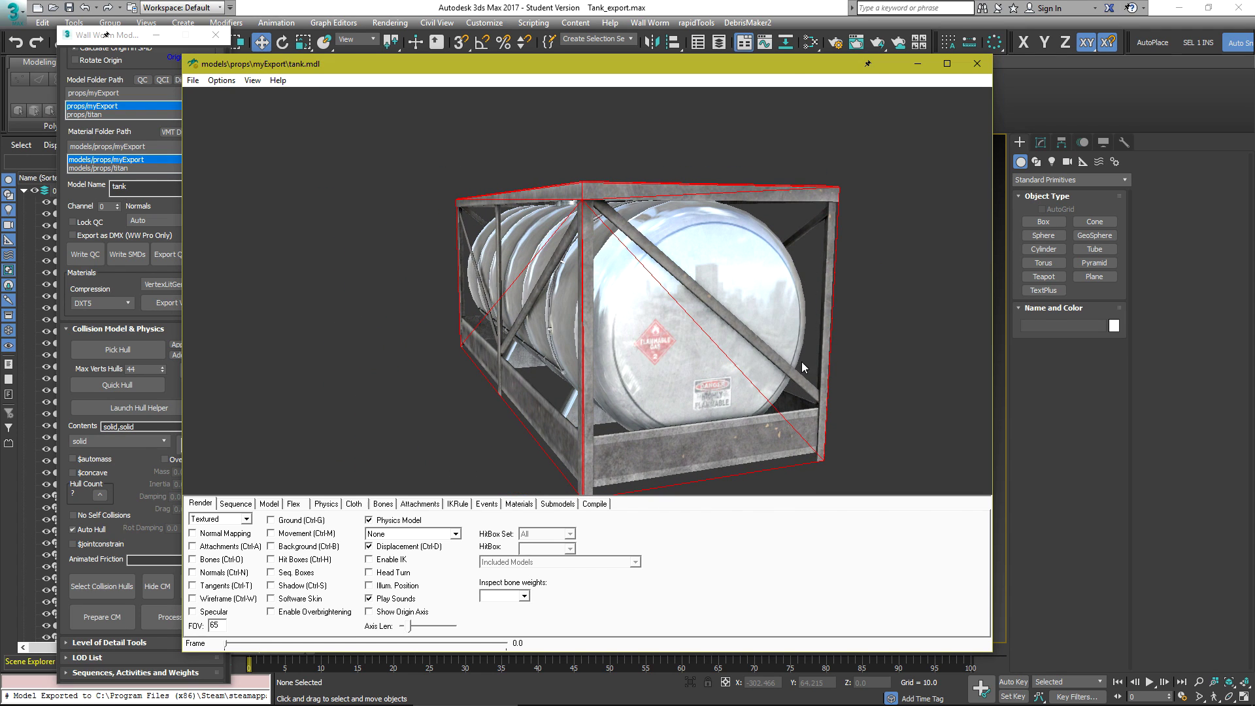
pyautogui.moveTo(795, 300); pyautogui.dragTo(679, 410)
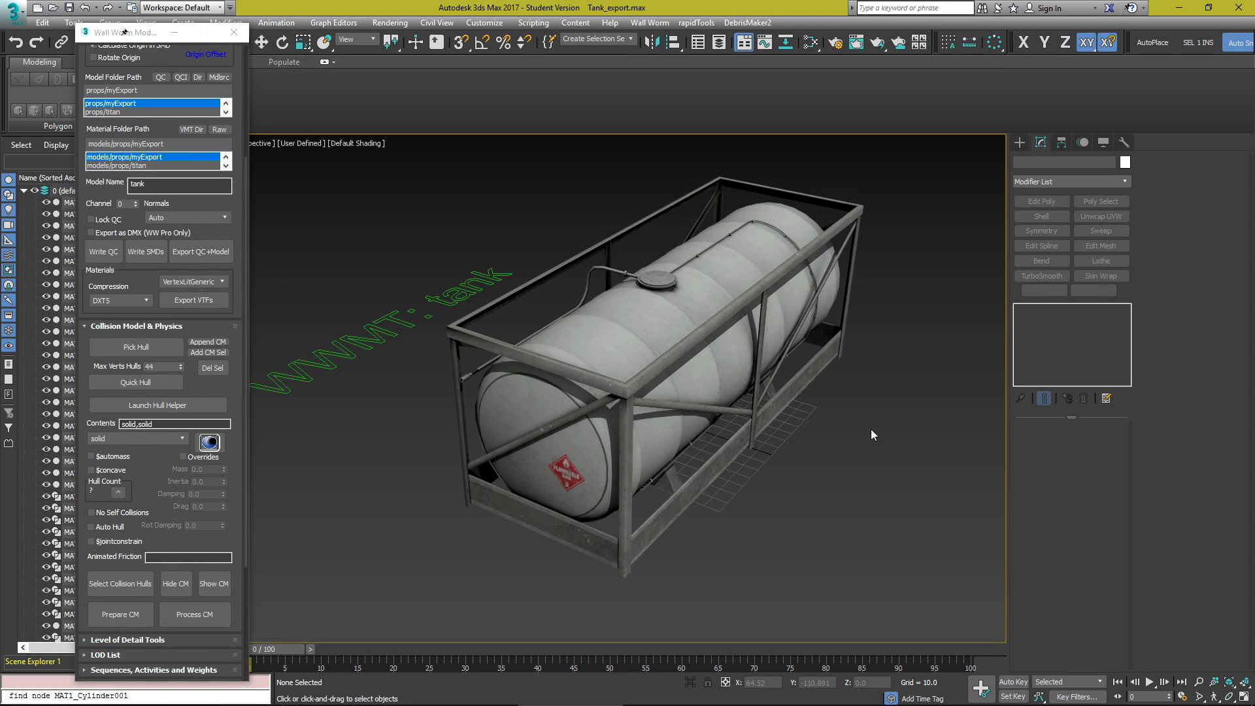
# Draw a trial box about 39 long, 323 wide and 138 high along the tank frame's side, and delete it.
pyautogui.click(1019, 141)
pyautogui.click(1043, 221)
pyautogui.moveTo(934, 361); pyautogui.dragTo(876, 434)
pyautogui.moveTo(792, 508); pyautogui.dragTo(662, 590)
pyautogui.click(677, 400)
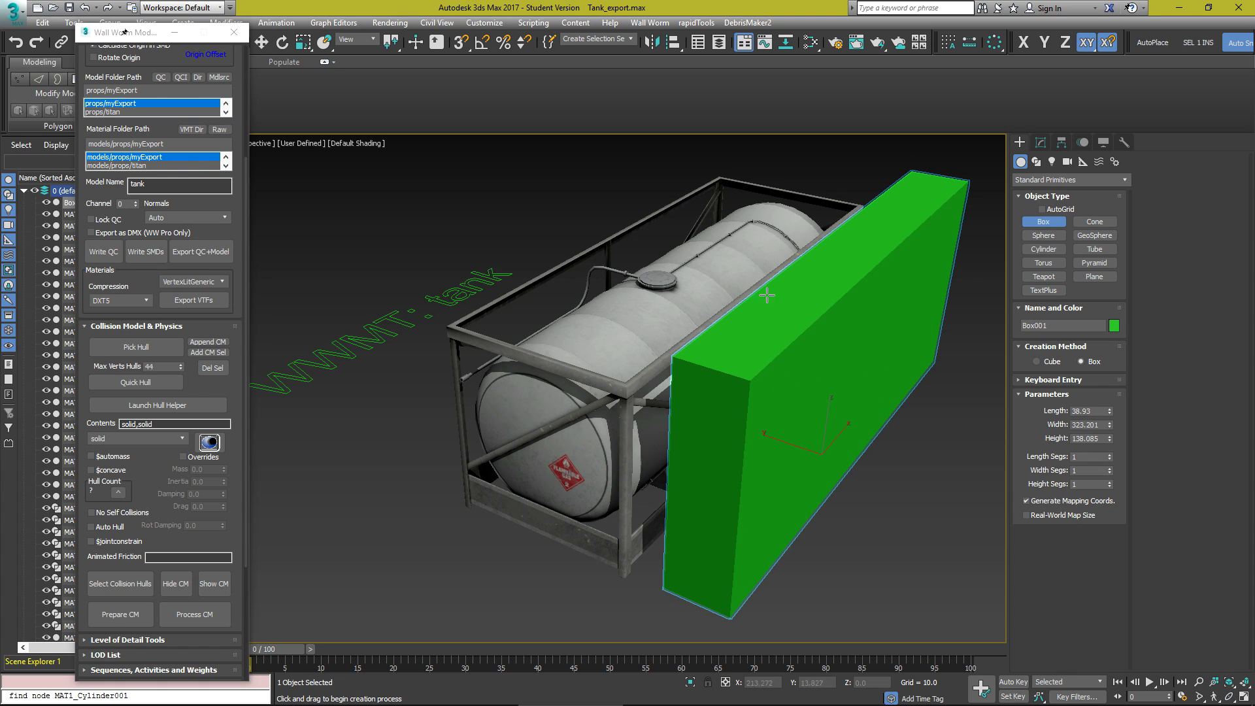
pyautogui.rightClick(919, 496)
pyautogui.press('Delete')
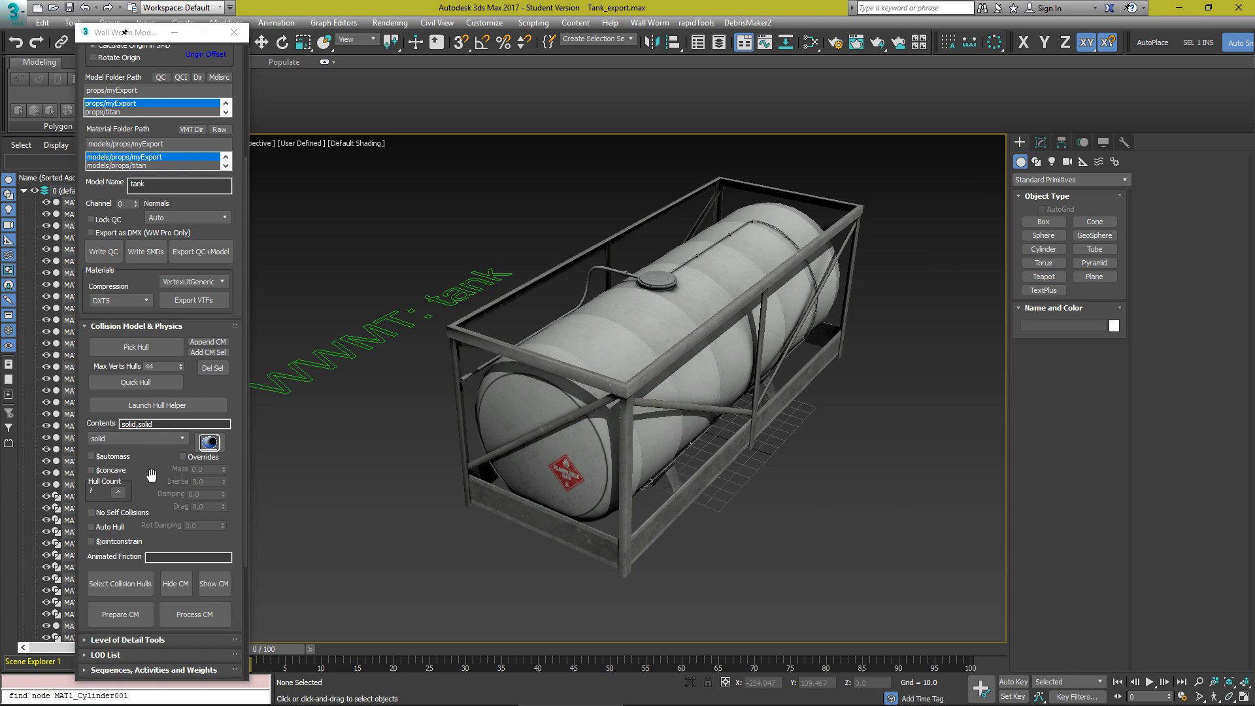
# Launch the Wall Worm Hull Helper, minimize the Model Tools window and reposition the helper away from the tank.
pyautogui.moveTo(150, 473); pyautogui.dragTo(151, 399)
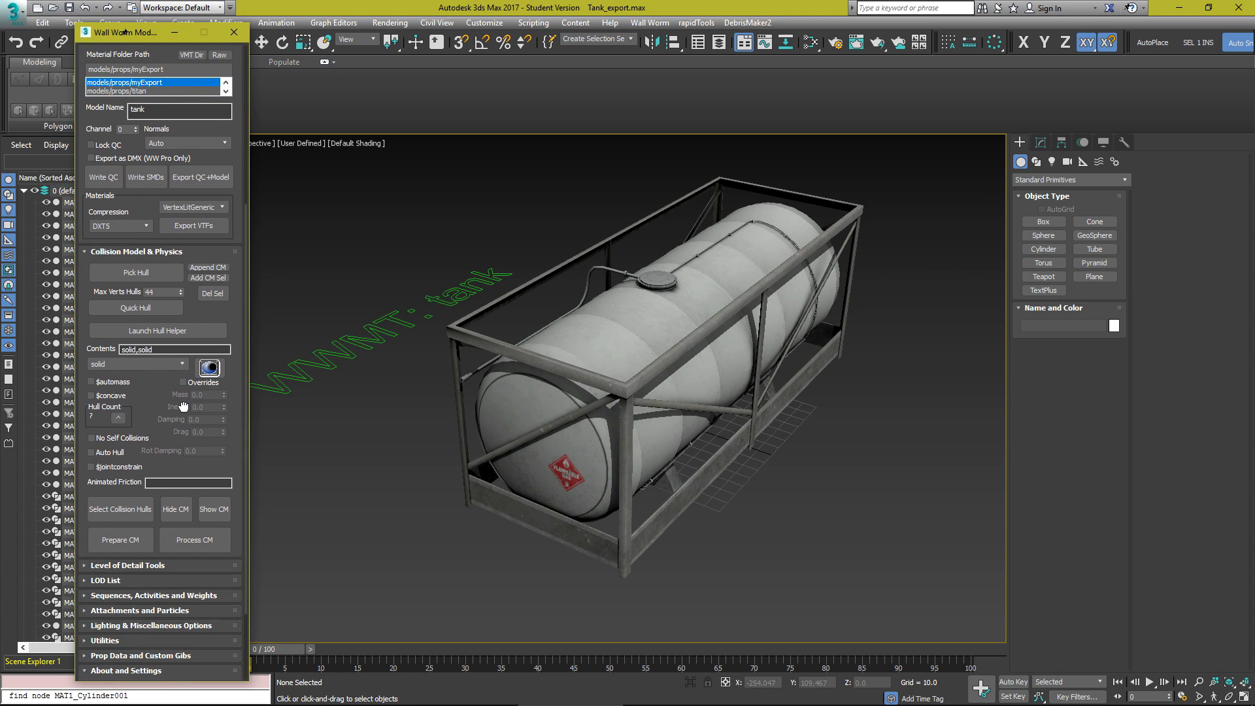
pyautogui.click(157, 330)
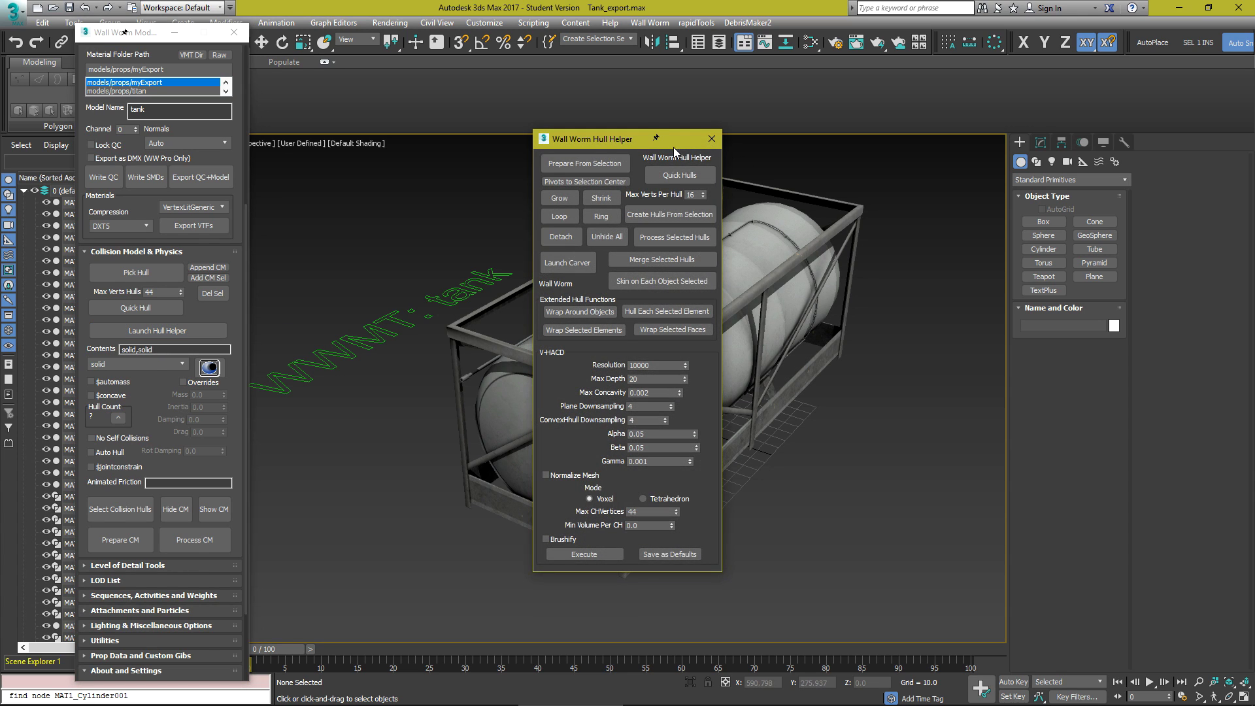
pyautogui.moveTo(673, 147); pyautogui.dragTo(523, 125)
pyautogui.click(173, 33)
pyautogui.moveTo(432, 117); pyautogui.dragTo(113, 64)
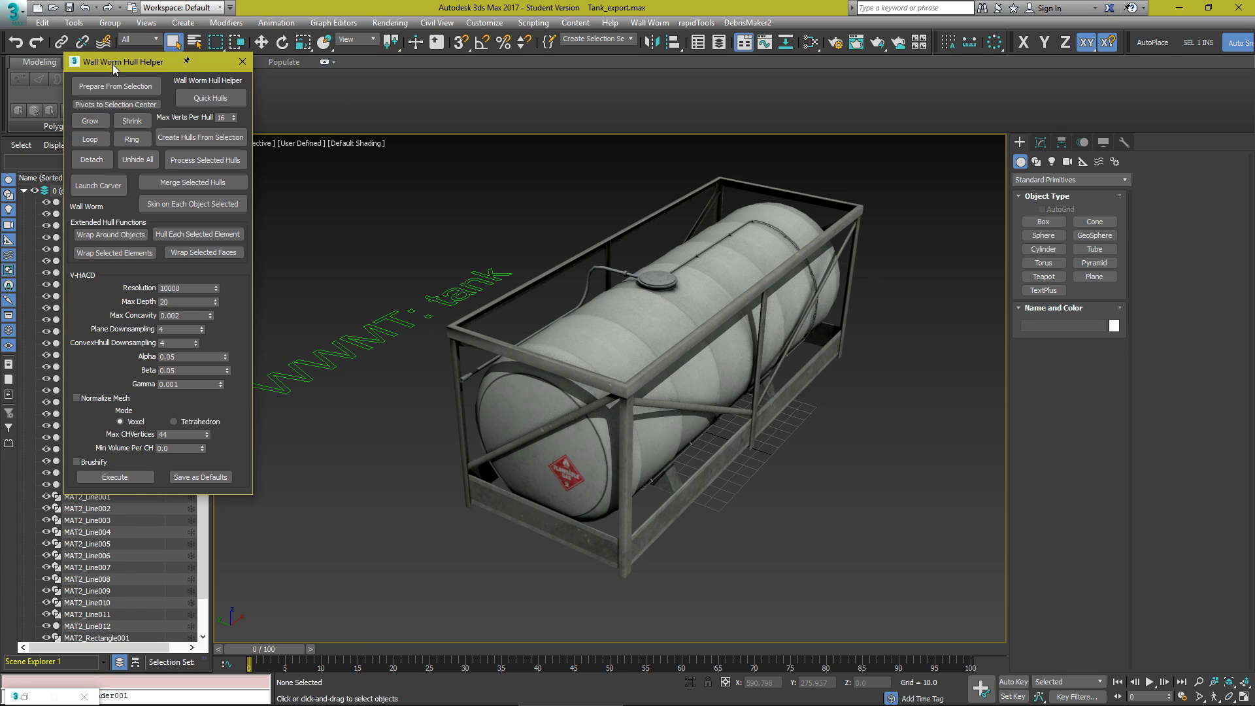
# Select the two lower frame objects and create a hull with Wrap Around Objects.
pyautogui.keyDown('alt'); pyautogui.moveTo(583, 368); pyautogui.dragTo(599, 458, button='middle'); pyautogui.keyUp('alt')
pyautogui.click(561, 436)
pyautogui.scroll(2, 600, 458)
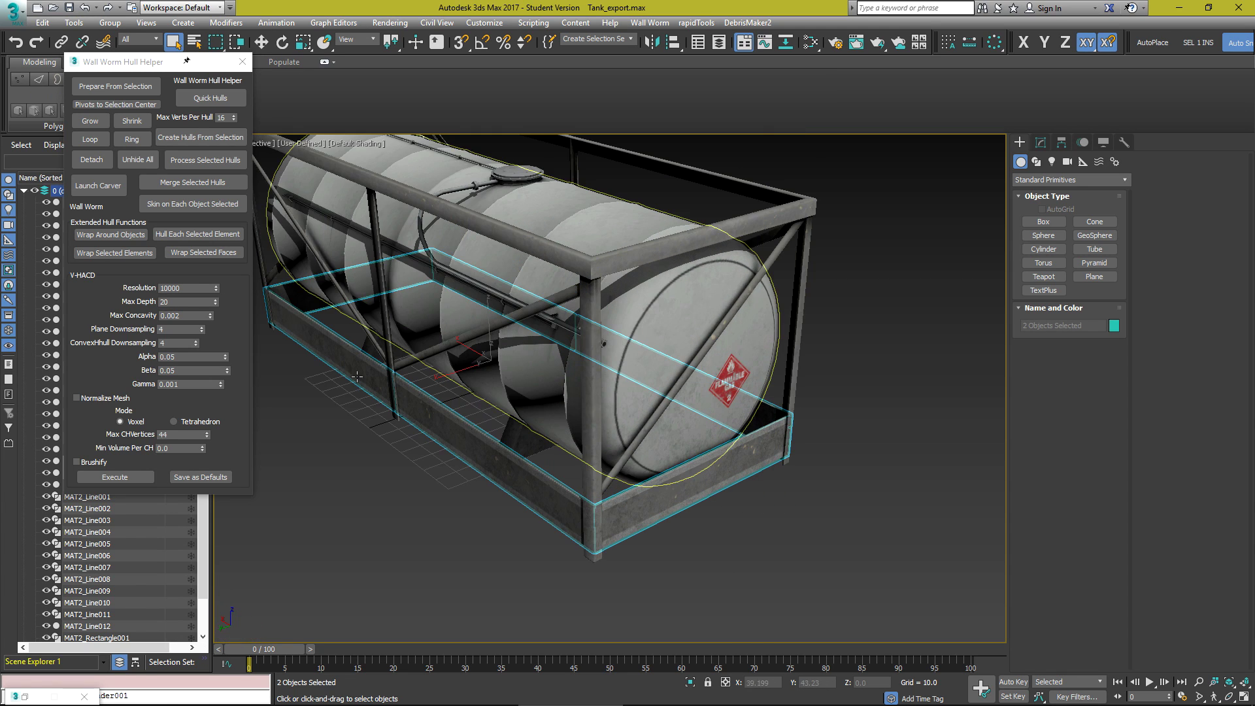
pyautogui.click(143, 253)
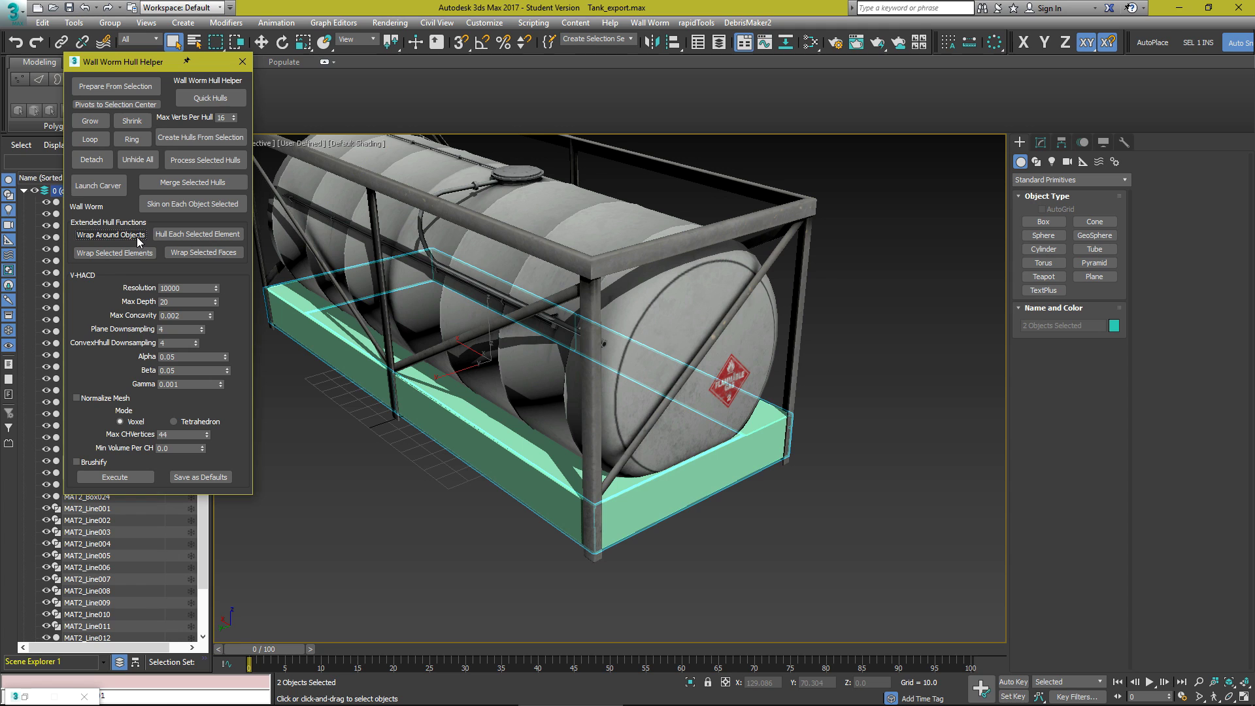
pyautogui.scroll(3, 585, 484)
pyautogui.scroll(-4, 585, 484)
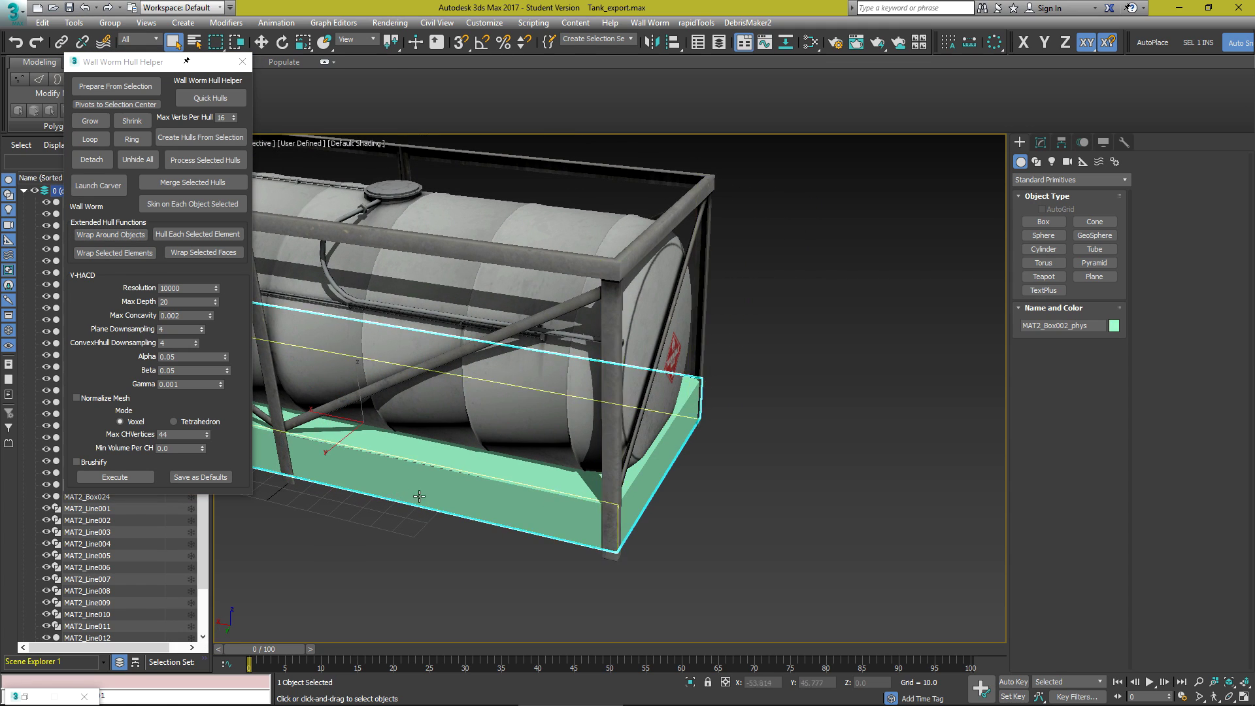
# Move the lower frame's hull along X clear of the tank and delete it.
pyautogui.press('w')
pyautogui.moveTo(519, 398); pyautogui.dragTo(953, 467)
pyautogui.moveTo(703, 441); pyautogui.dragTo(397, 392, button='middle')
pyautogui.moveTo(308, 416); pyautogui.dragTo(482, 403, button='middle')
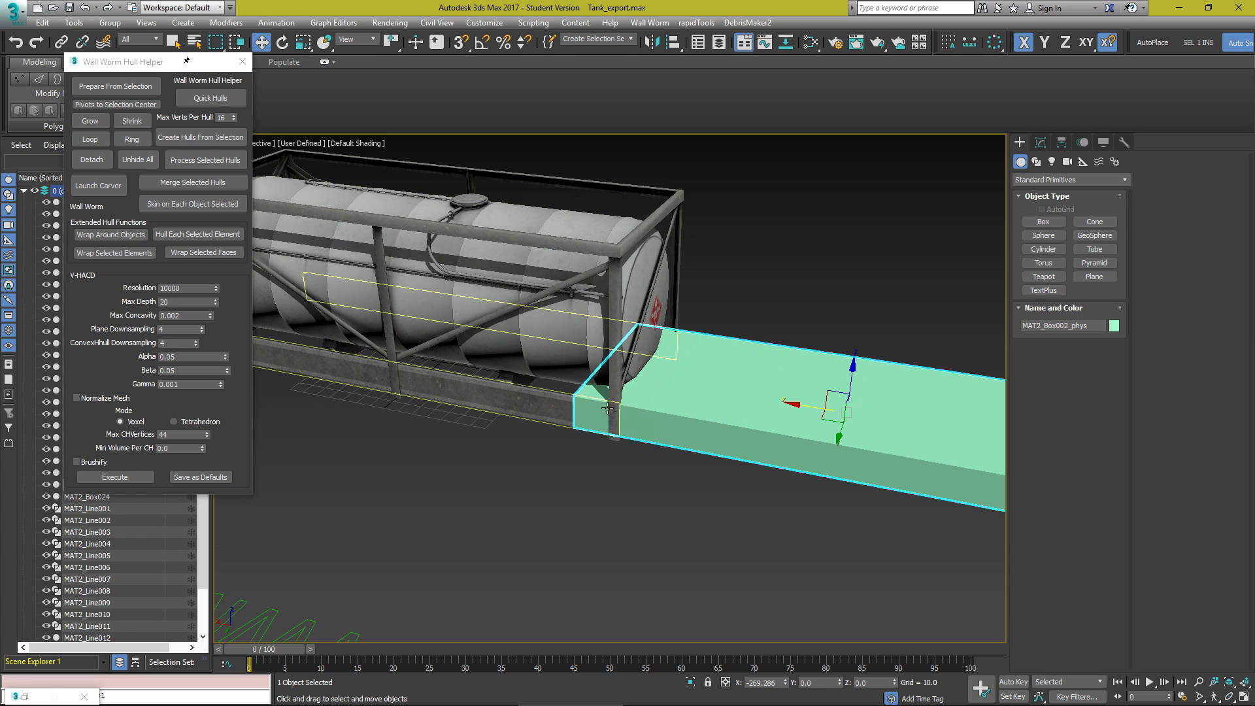
pyautogui.press('Delete')
# Select all the tank container's parts and add an Edit Poly modifier to them.
pyautogui.keyDown('alt'); pyautogui.moveTo(543, 272); pyautogui.dragTo(418, 265, button='middle'); pyautogui.keyUp('alt')
pyautogui.moveTo(364, 139); pyautogui.dragTo(400, 178, button='middle')
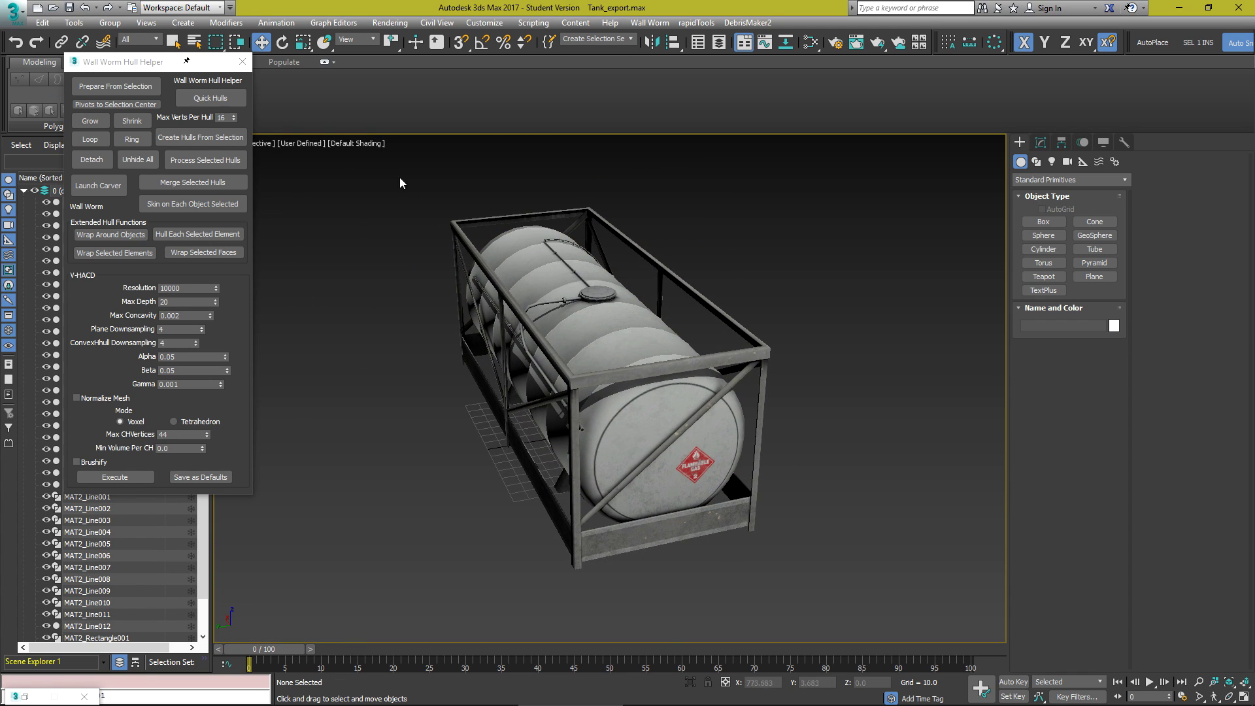
pyautogui.moveTo(860, 592); pyautogui.dragTo(860, 592)
pyautogui.click(1041, 142)
pyautogui.click(1042, 201)
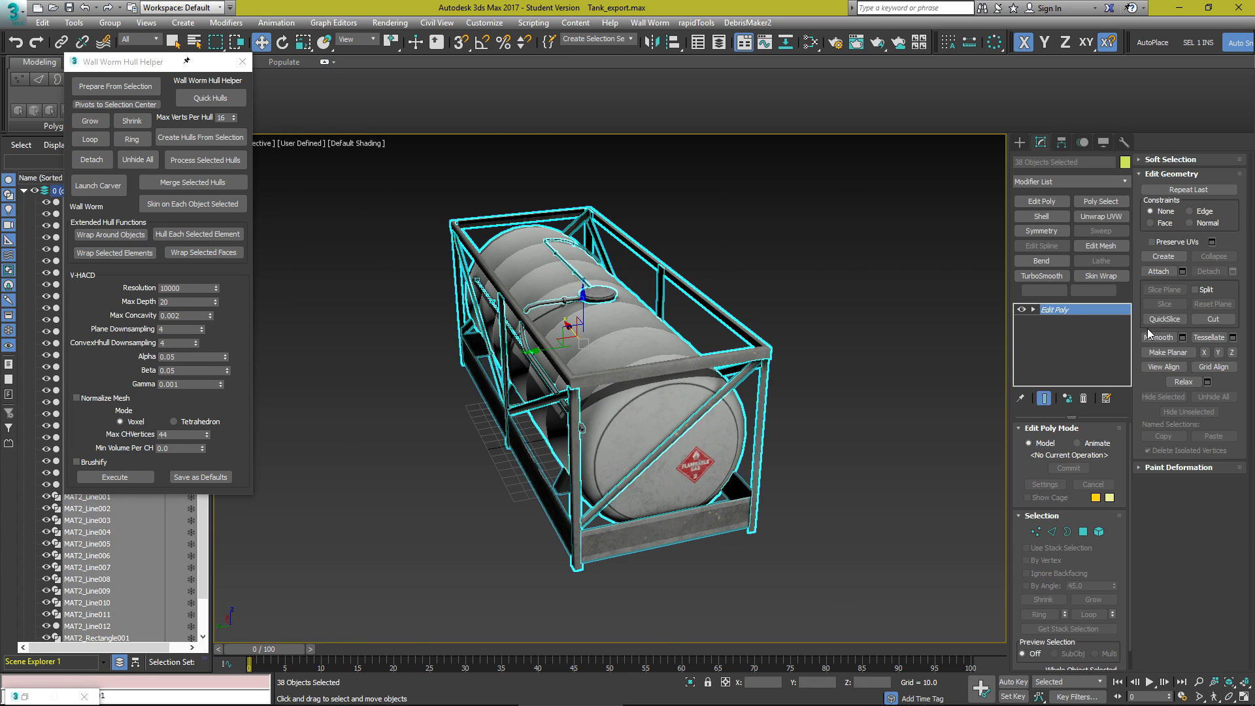
# Select the polygons of one front vertical corner post and create a hull with Wrap Selected Faces.
pyautogui.keyDown('alt'); pyautogui.moveTo(655, 425); pyautogui.dragTo(611, 356, button='middle'); pyautogui.keyUp('alt')
pyautogui.scroll(4, 720, 357)
pyautogui.moveTo(541, 372); pyautogui.dragTo(628, 371, button='middle')
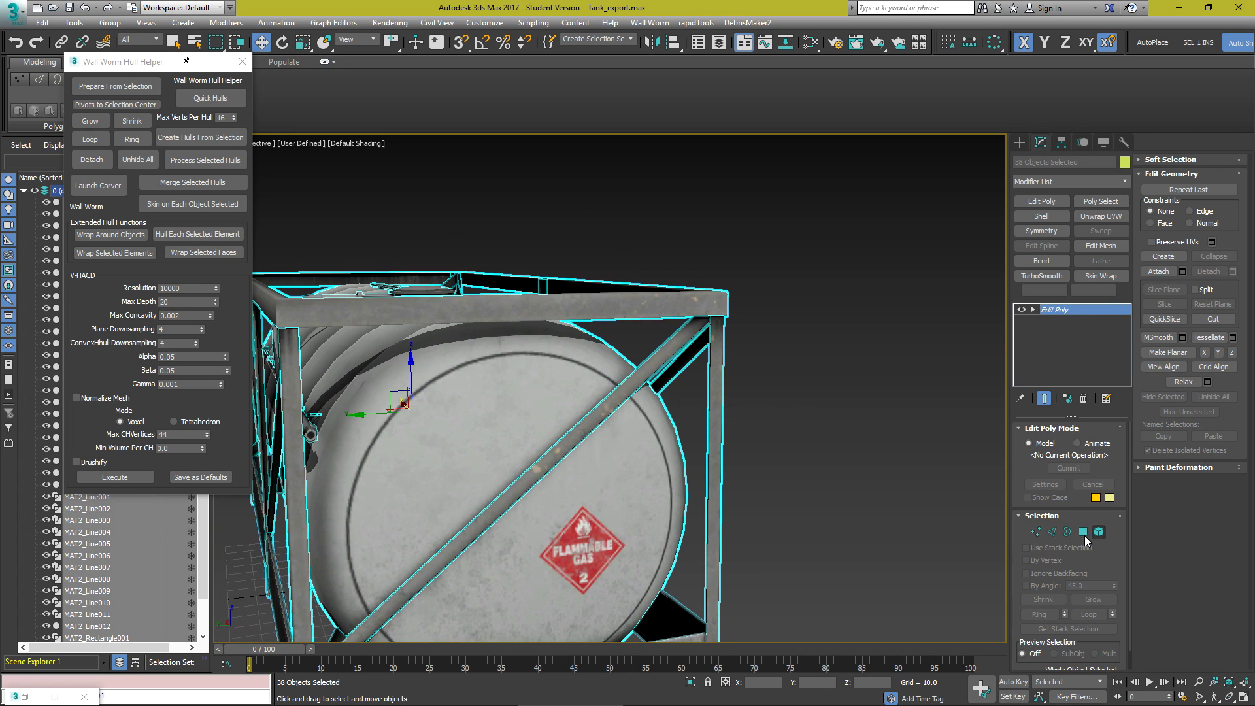
pyautogui.click(1083, 534)
pyautogui.moveTo(471, 469)
pyautogui.keyDown('alt'); pyautogui.mouseDown(button='middle')
pyautogui.moveTo(333, 461)
pyautogui.moveTo(451, 474)
pyautogui.mouseUp(button='middle'); pyautogui.keyUp('alt')
pyautogui.click(333, 460)
pyautogui.moveTo(451, 473); pyautogui.dragTo(524, 305, button='middle')
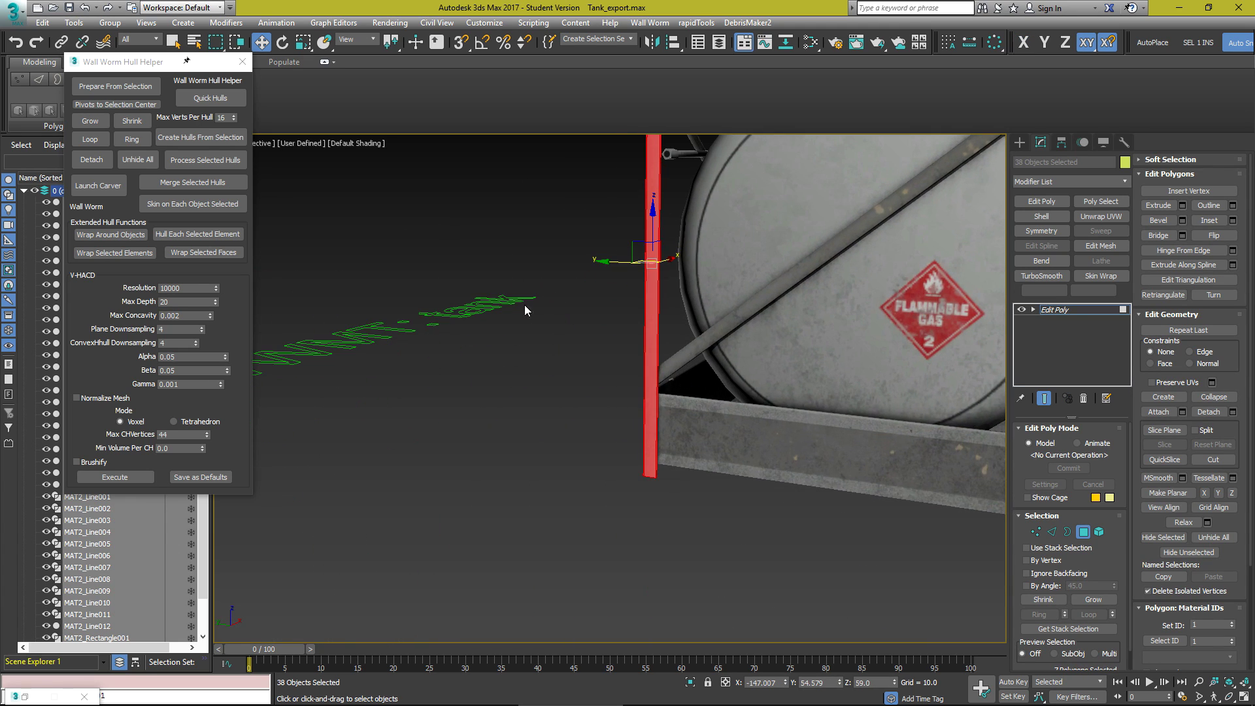
pyautogui.moveTo(693, 196); pyautogui.dragTo(650, 308, button='middle')
pyautogui.scroll(-3, 650, 309)
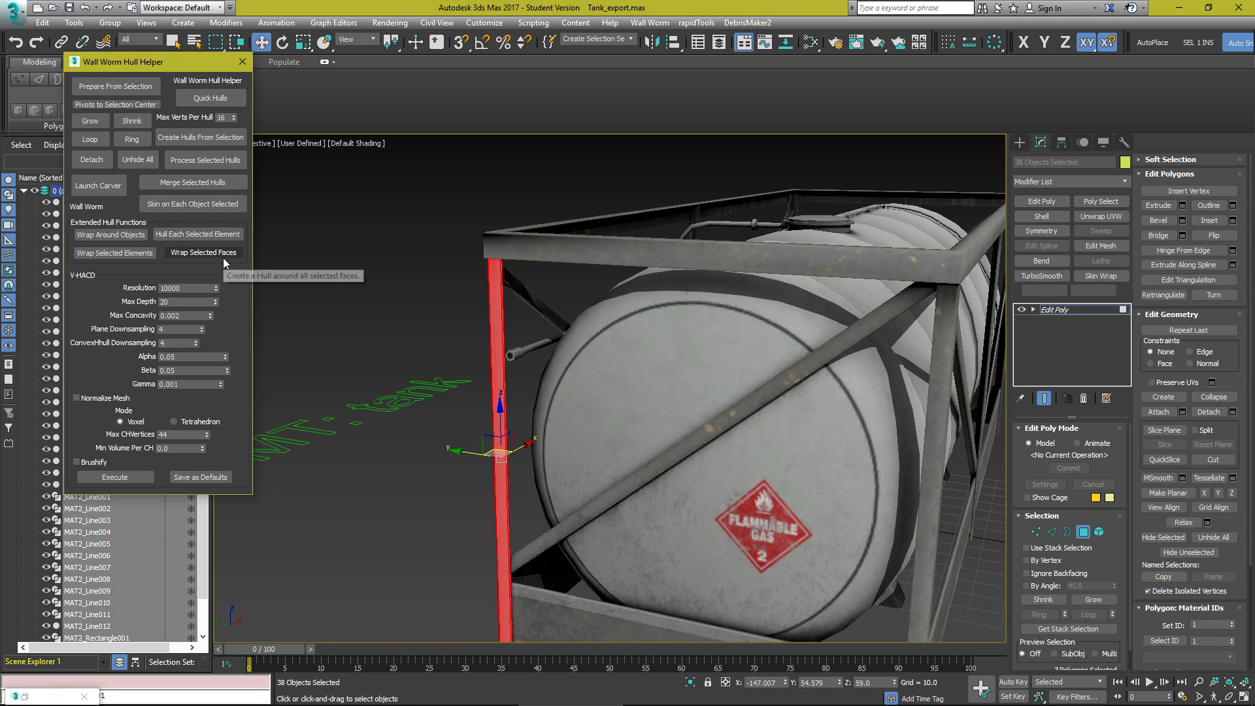
pyautogui.click(222, 255)
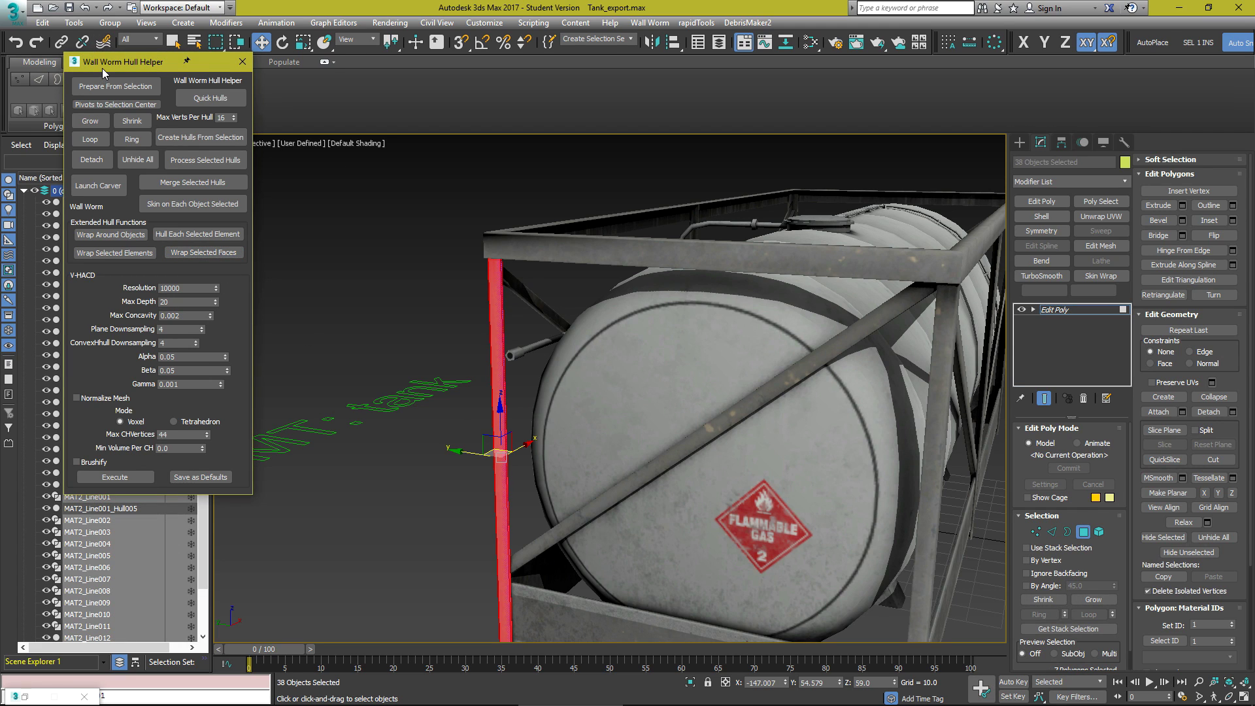
# Move the Hull Helper aside, isolate MAT2_Line001_Hull005 to examine the post's hull, and exit isolation.
pyautogui.moveTo(102, 68); pyautogui.dragTo(296, 92)
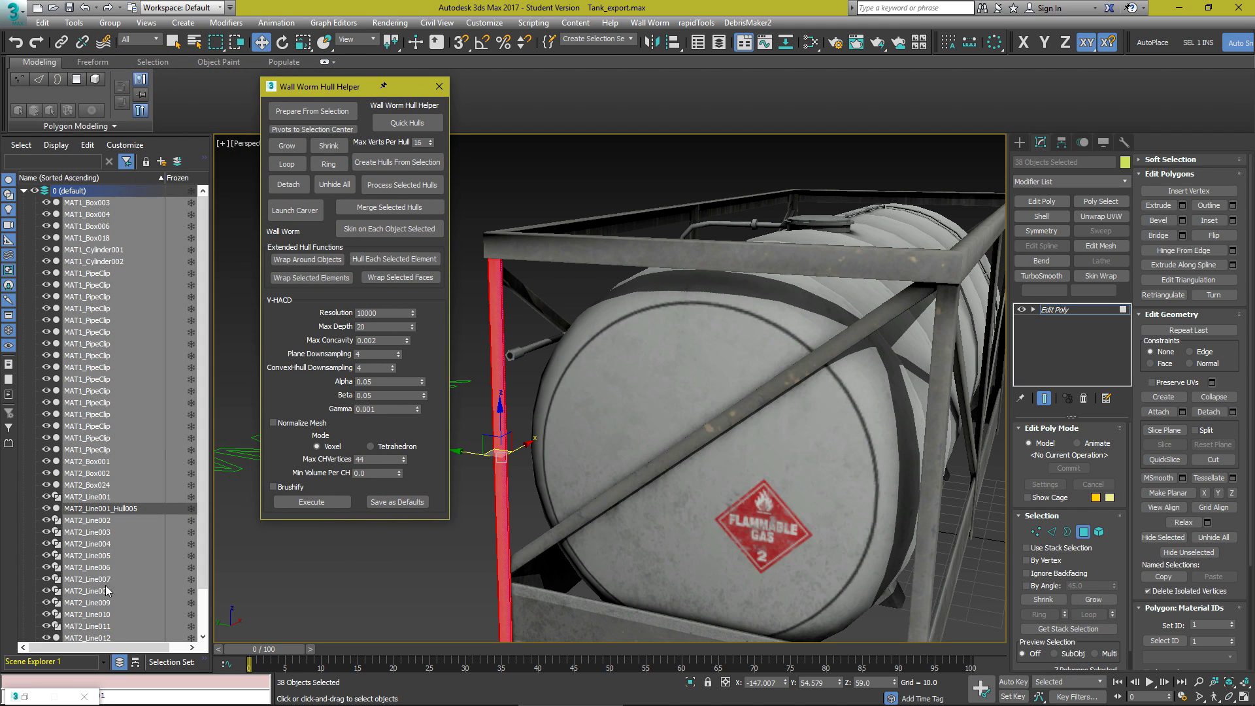
pyautogui.click(84, 509)
pyautogui.hotkey('alt', 'q')
pyautogui.moveTo(609, 382)
pyautogui.keyDown('alt'); pyautogui.mouseDown(button='middle')
pyautogui.moveTo(569, 406)
pyautogui.moveTo(591, 384)
pyautogui.mouseUp(button='middle'); pyautogui.keyUp('alt')
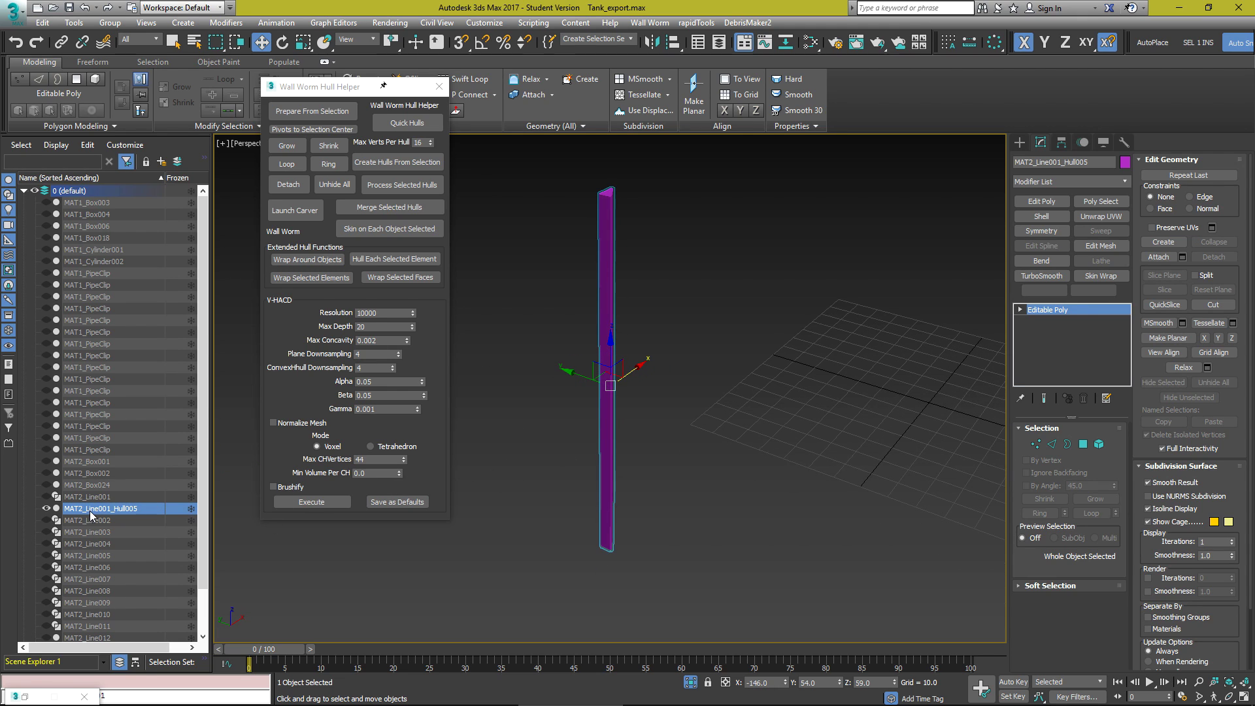
pyautogui.moveTo(695, 389)
pyautogui.mouseDown(button='middle')
pyautogui.moveTo(717, 373)
pyautogui.moveTo(676, 401)
pyautogui.mouseUp(button='middle')
pyautogui.hotkey('alt', 'q')
# Select the tank cylinder MAT1_Cylinder001 and create a hull with Wrap Around Objects.
pyautogui.click(693, 359)
pyautogui.press('4')
pyautogui.moveTo(677, 400); pyautogui.dragTo(649, 335, button='middle')
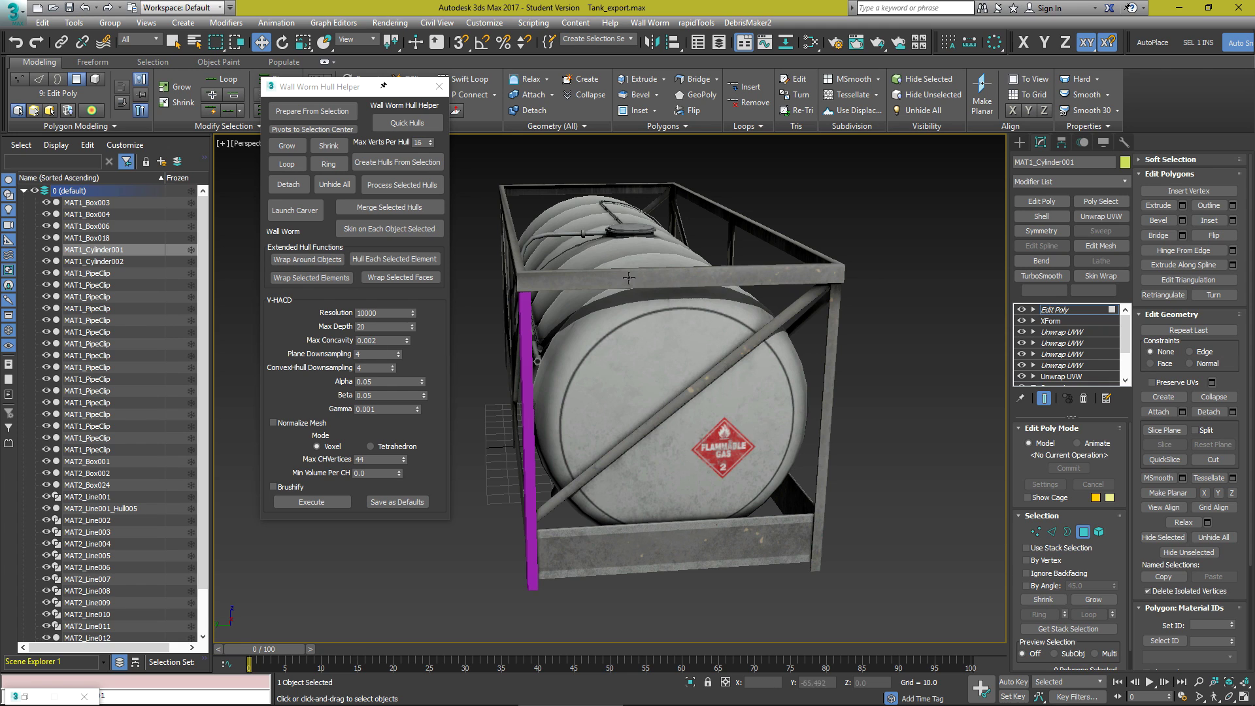
pyautogui.moveTo(306, 86); pyautogui.dragTo(193, 109)
pyautogui.click(221, 286)
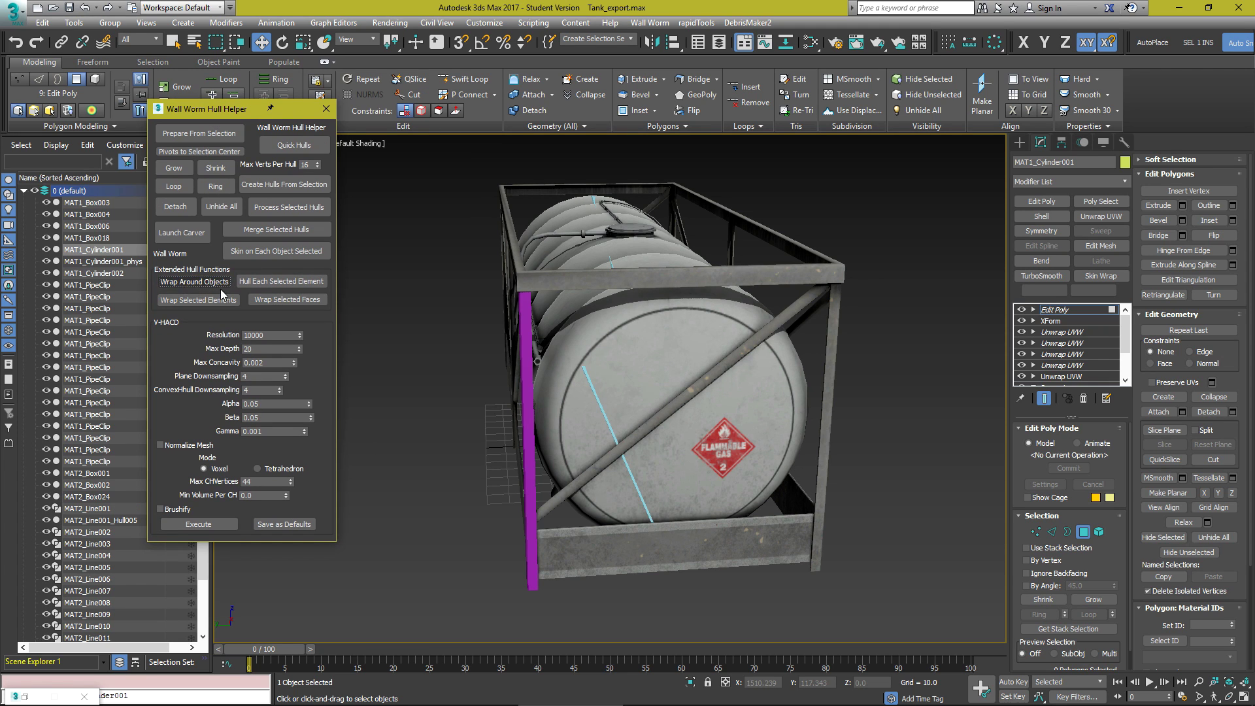
# Leave polygon editing and isolate MAT1_Cylinder001_phys to examine its shape.
pyautogui.keyDown('alt'); pyautogui.moveTo(673, 418); pyautogui.dragTo(610, 390, button='middle'); pyautogui.keyUp('alt')
pyautogui.press('4')
pyautogui.click(617, 396)
pyautogui.hotkey('alt', 'q')
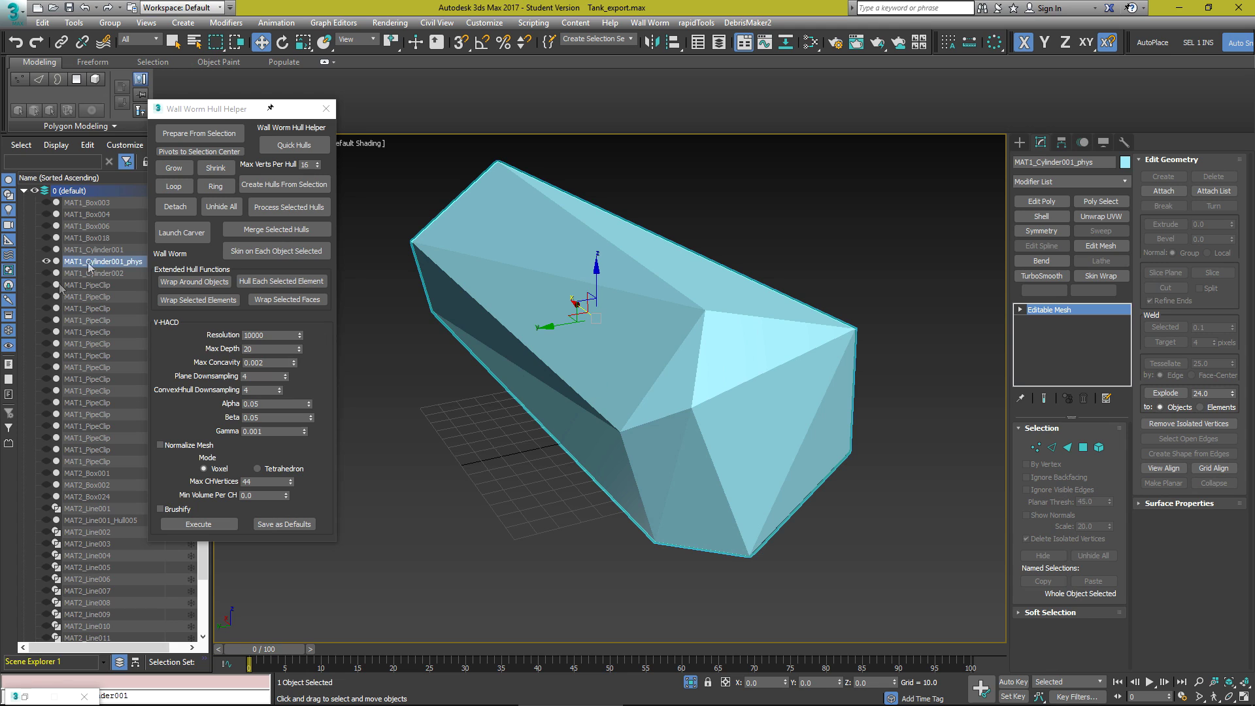
pyautogui.click(91, 262)
# Undo the hull wrapped around the tank cylinder.
pyautogui.press('BackSpace')
pyautogui.hotkey('ctrl', 'z')
pyautogui.hotkey('ctrl', 'z')
pyautogui.hotkey('ctrl', 'z')
pyautogui.hotkey('ctrl', 'z')
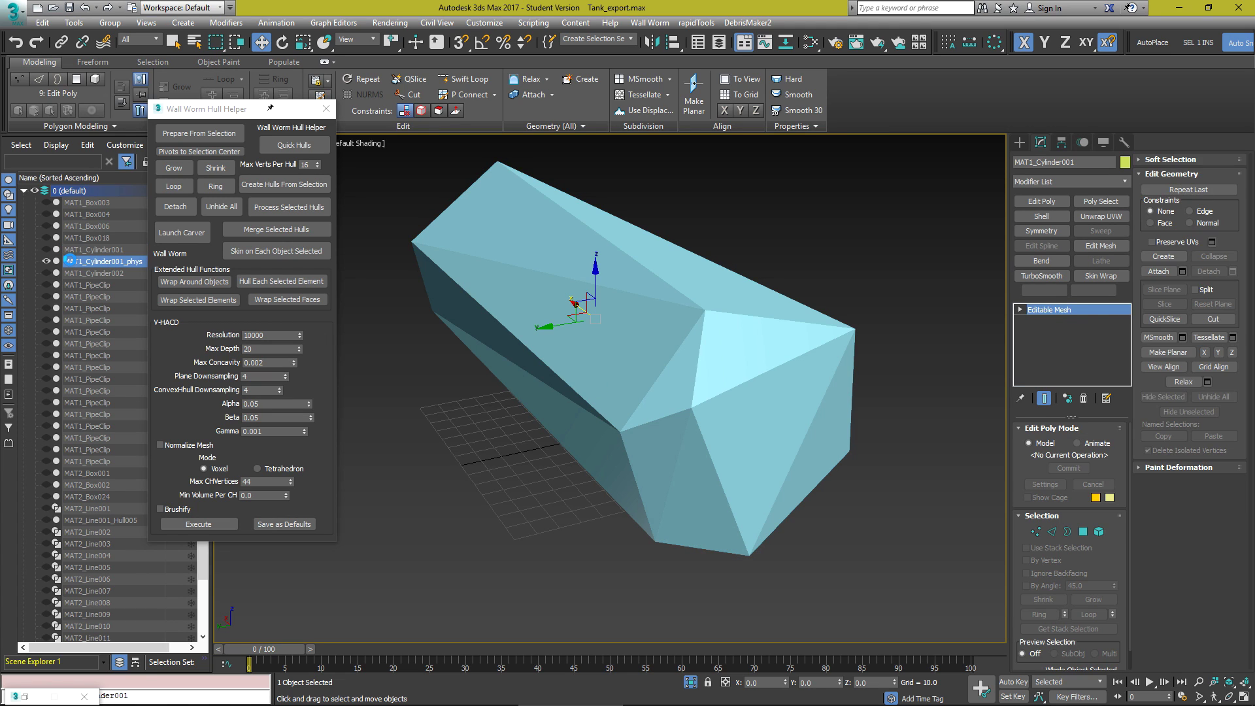
# Set Max Verts Per Hull to 40 and wrap a new hull around the tank cylinder.
pyautogui.click(672, 372)
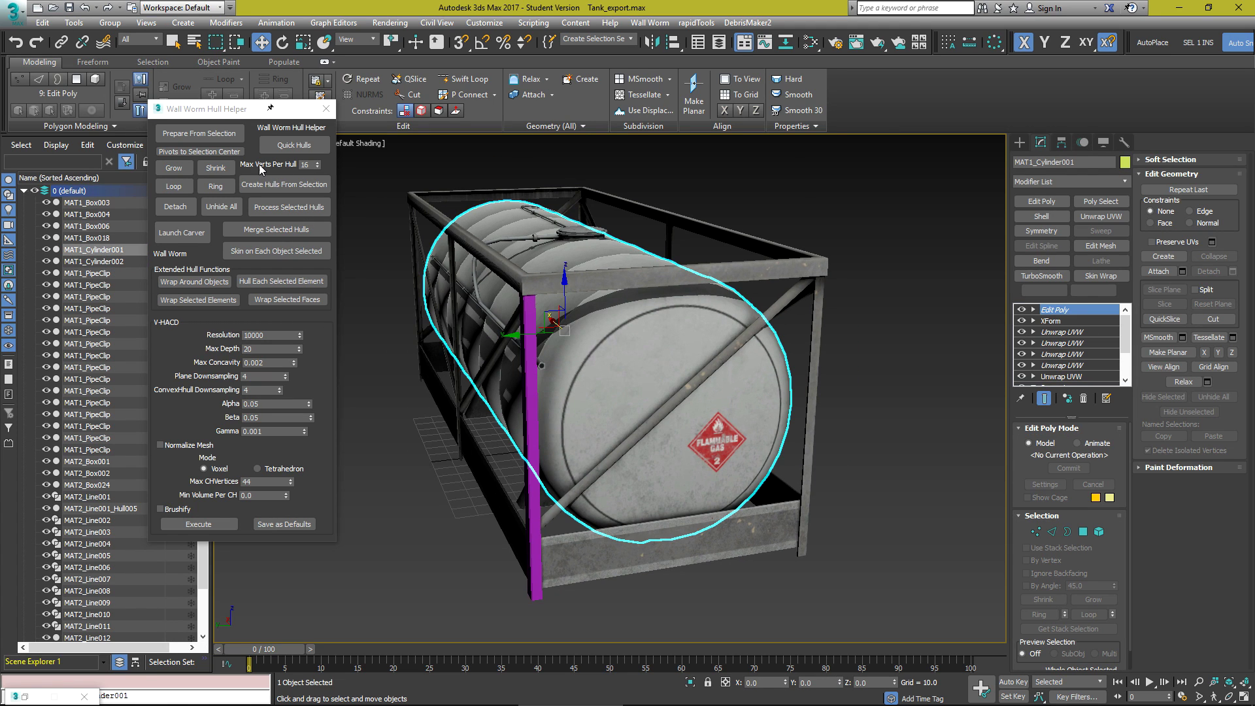
pyautogui.click(309, 165)
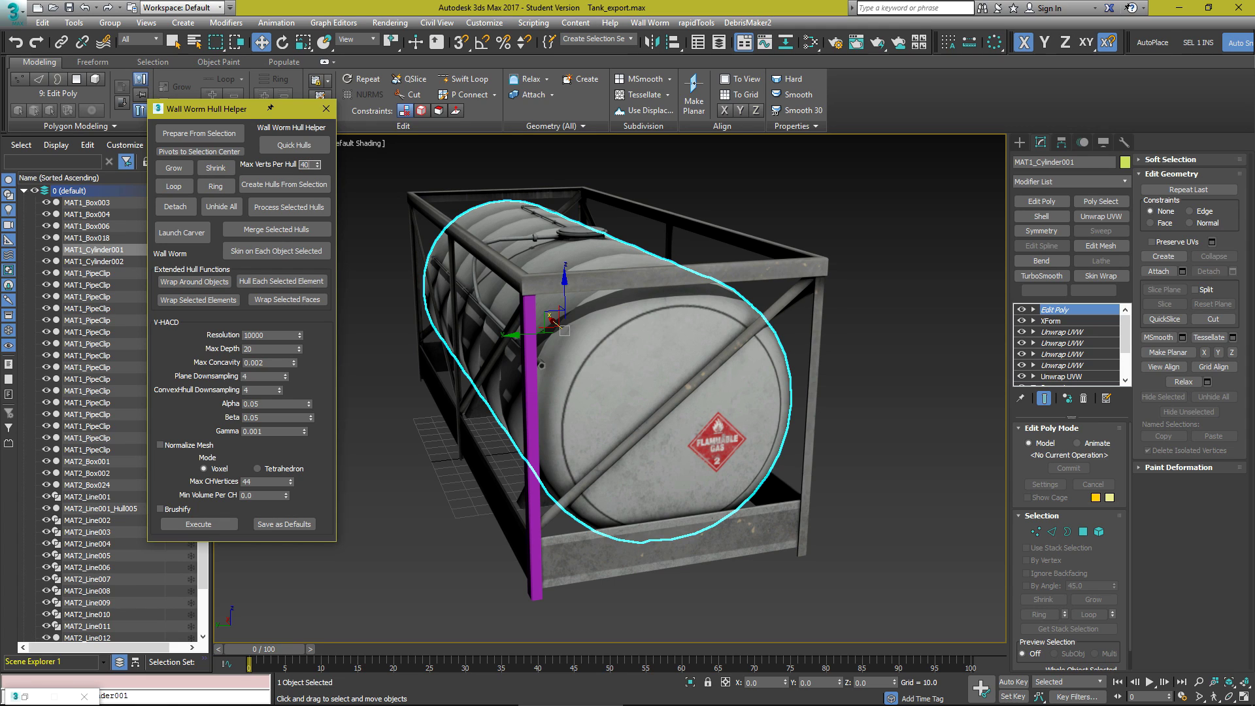
pyautogui.click(210, 280)
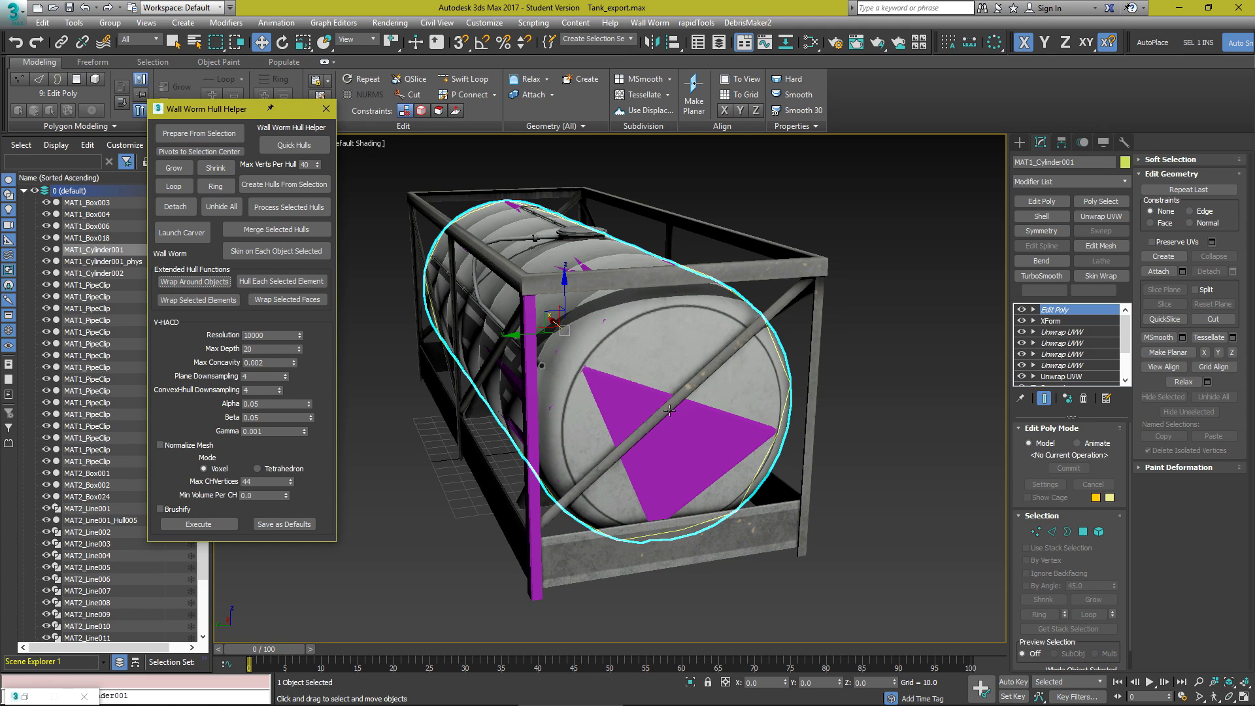
# Isolate the cylinder's new hull to examine it from several angles, then exit isolation and delete it.
pyautogui.click(633, 423)
pyautogui.hotkey('alt', 'q')
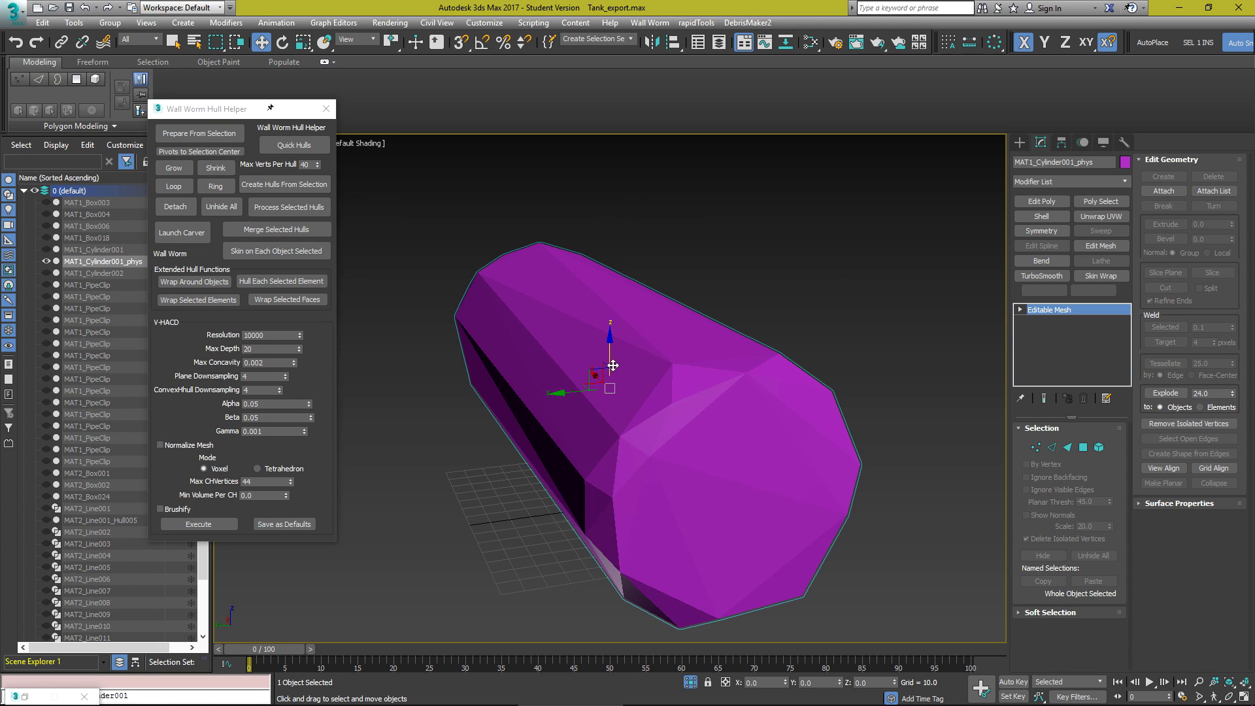
pyautogui.keyDown('alt'); pyautogui.moveTo(612, 364); pyautogui.dragTo(743, 335, button='middle'); pyautogui.keyUp('alt')
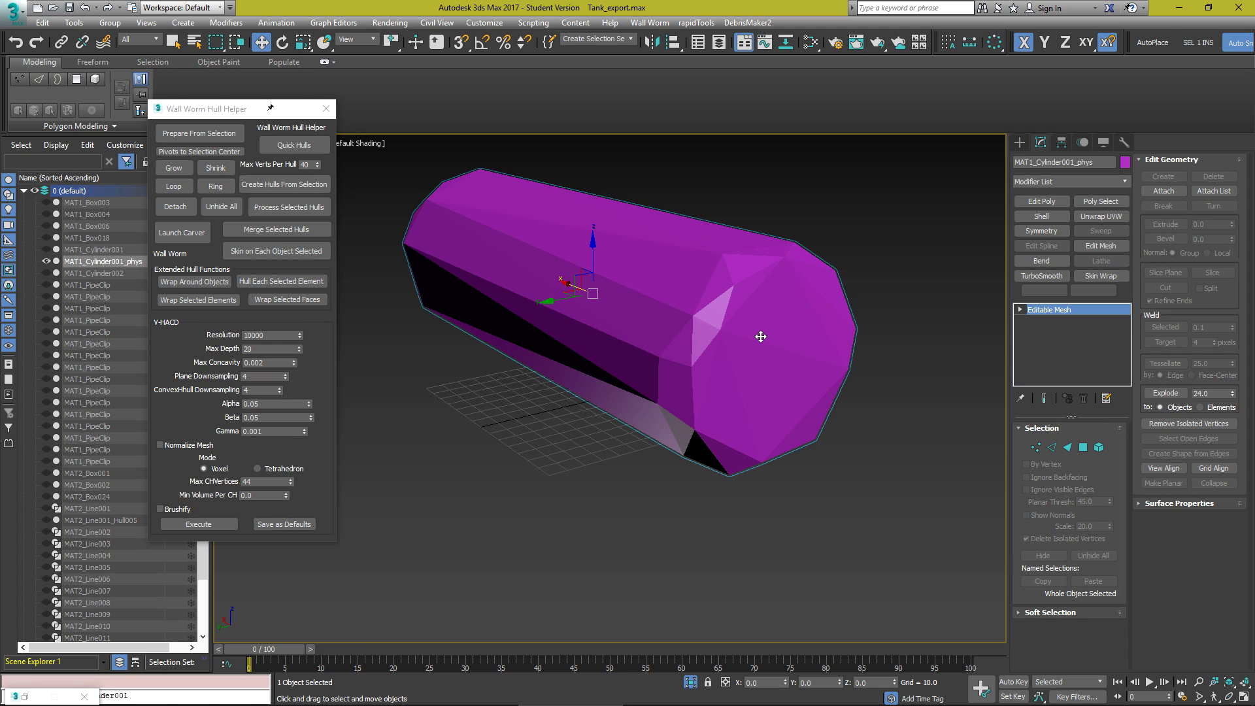
pyautogui.hotkey('alt', 'q')
pyautogui.press('Delete')
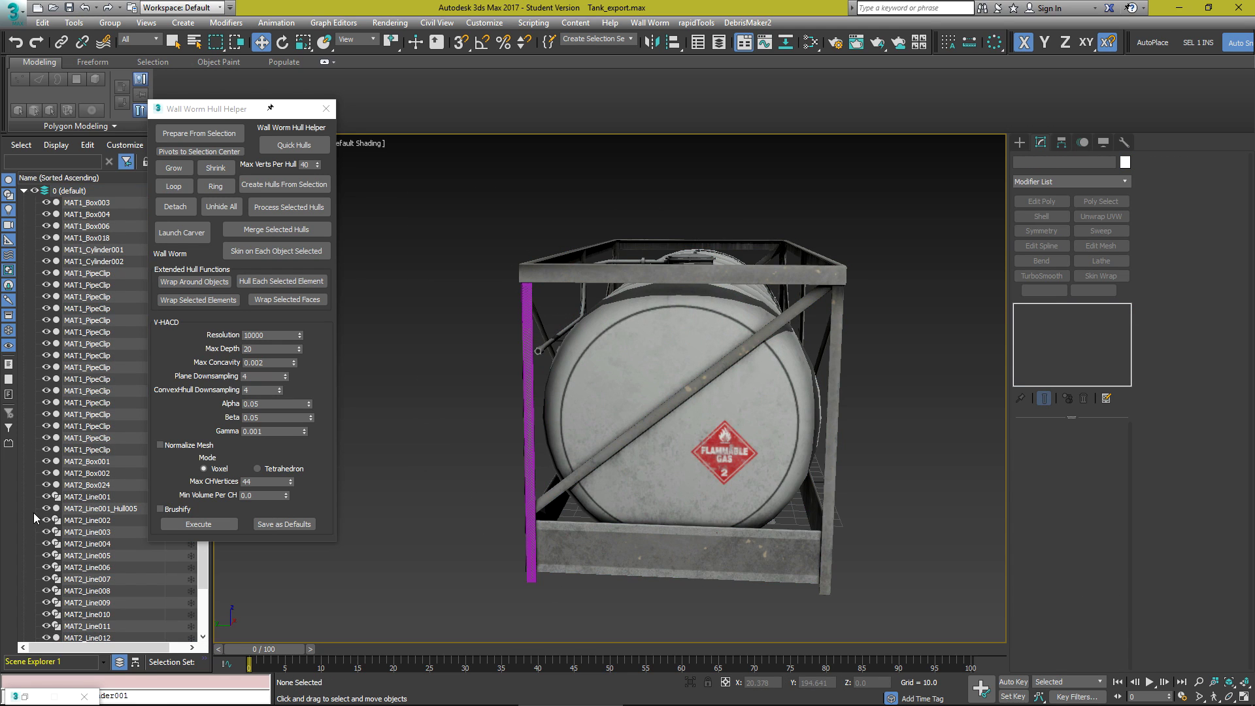
# Select all container parts, pick the corner post and diagonal brace polygons on the tank's end, and wrap the selected faces in hulls.
pyautogui.moveTo(449, 204); pyautogui.dragTo(928, 626)
pyautogui.moveTo(791, 337); pyautogui.dragTo(654, 340, button='middle')
pyautogui.scroll(5, 592, 307)
pyautogui.keyDown('alt'); pyautogui.moveTo(514, 331); pyautogui.dragTo(656, 279, button='middle'); pyautogui.keyUp('alt')
pyautogui.press('4')
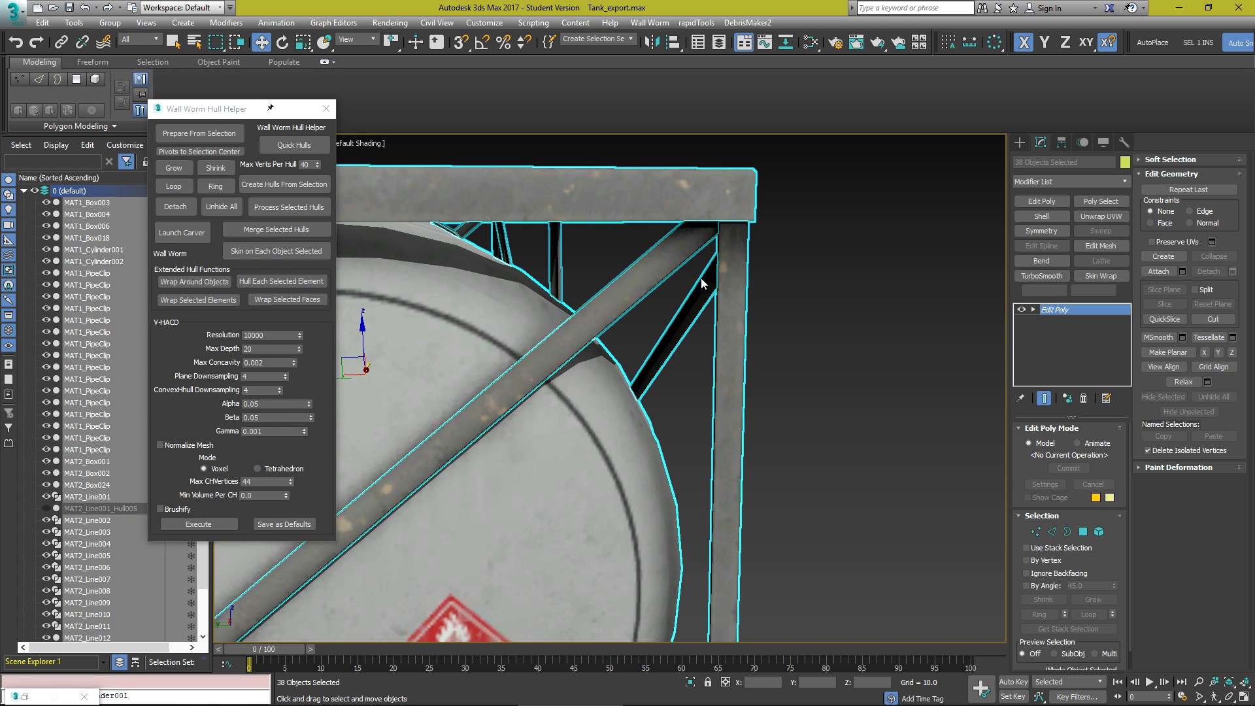
pyautogui.moveTo(640, 267); pyautogui.dragTo(728, 313)
pyautogui.scroll(-5, 728, 313)
pyautogui.moveTo(728, 314); pyautogui.dragTo(655, 341, button='middle')
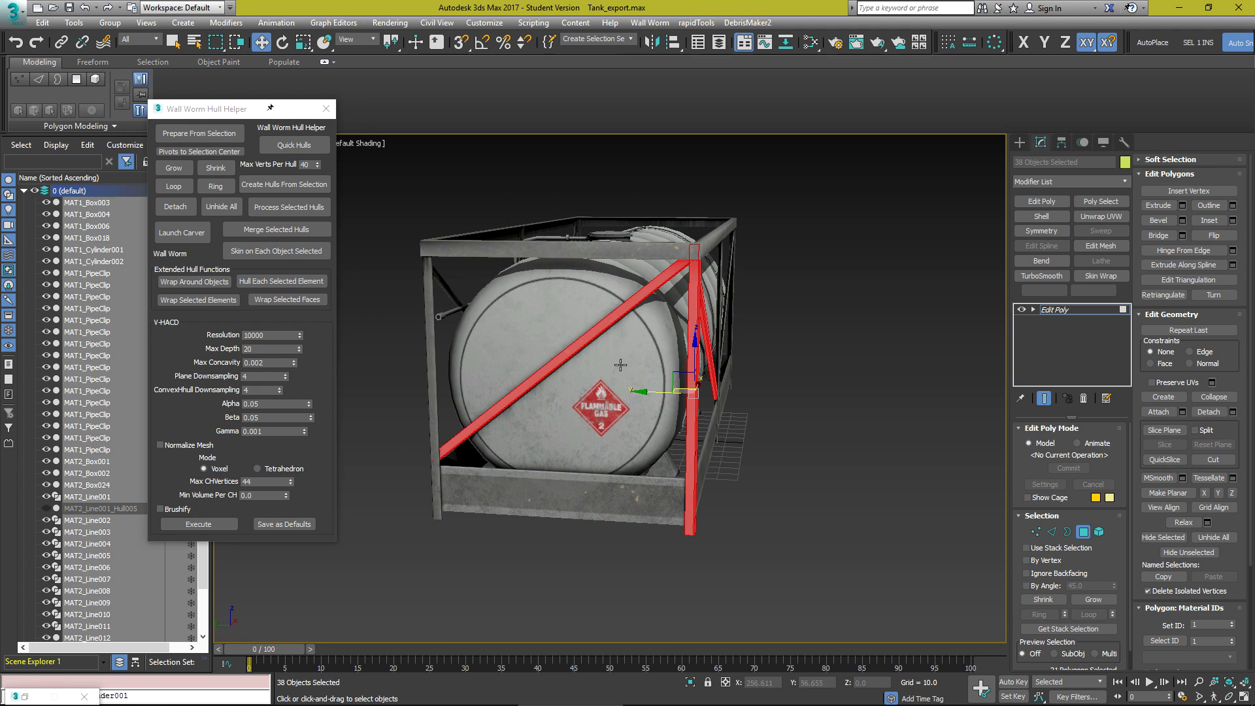
pyautogui.click(284, 301)
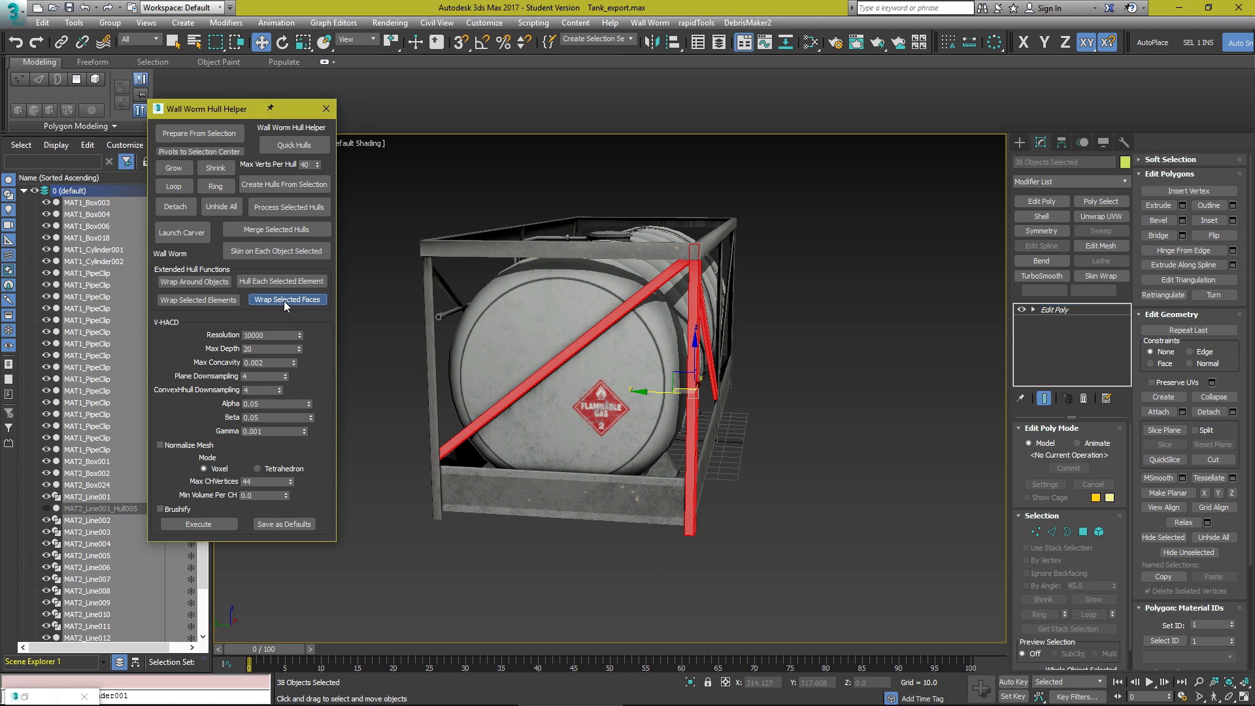
pyautogui.moveTo(696, 291)
pyautogui.mouseDown(button='middle')
pyautogui.moveTo(743, 301)
pyautogui.moveTo(722, 287)
pyautogui.moveTo(745, 282)
pyautogui.moveTo(706, 283)
pyautogui.mouseUp(button='middle')
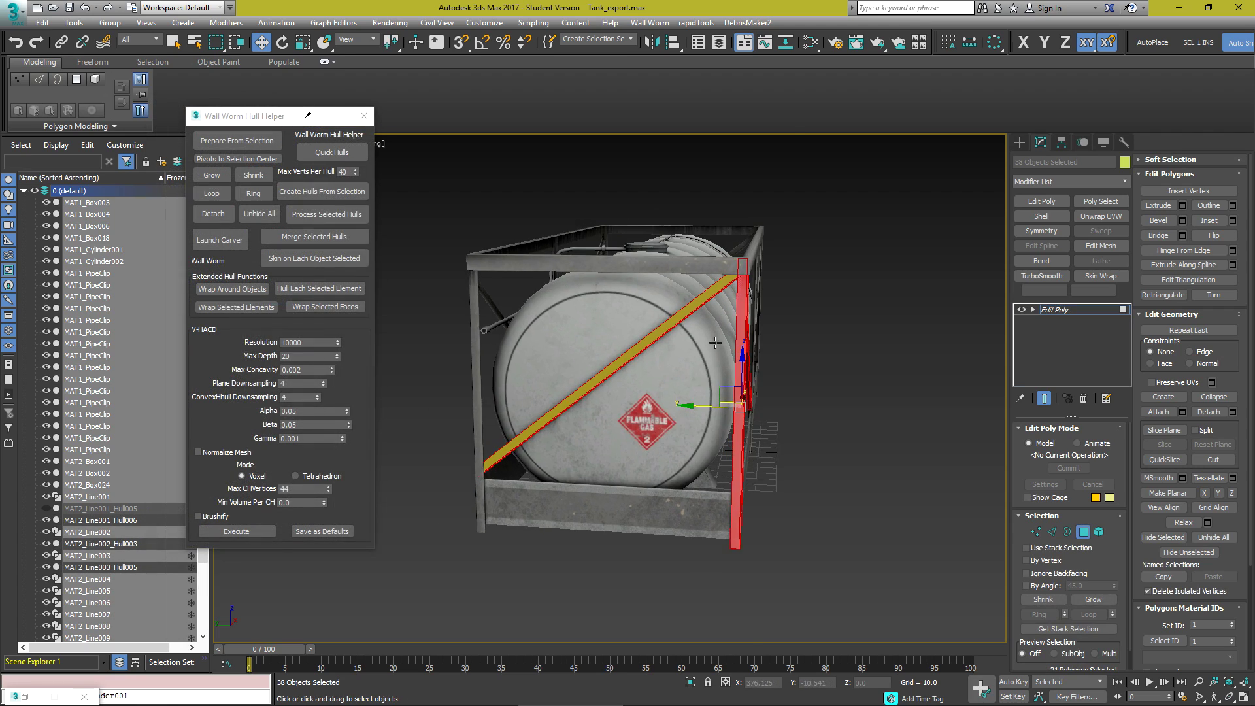
# Wrap a hull around the selected corner post and brace faces of the isolated merged container MAT1_Box019.
pyautogui.scroll(5, 745, 304)
pyautogui.scroll(-3, 725, 288)
pyautogui.keyDown('alt'); pyautogui.moveTo(536, 372); pyautogui.dragTo(709, 360, button='middle'); pyautogui.keyUp('alt')
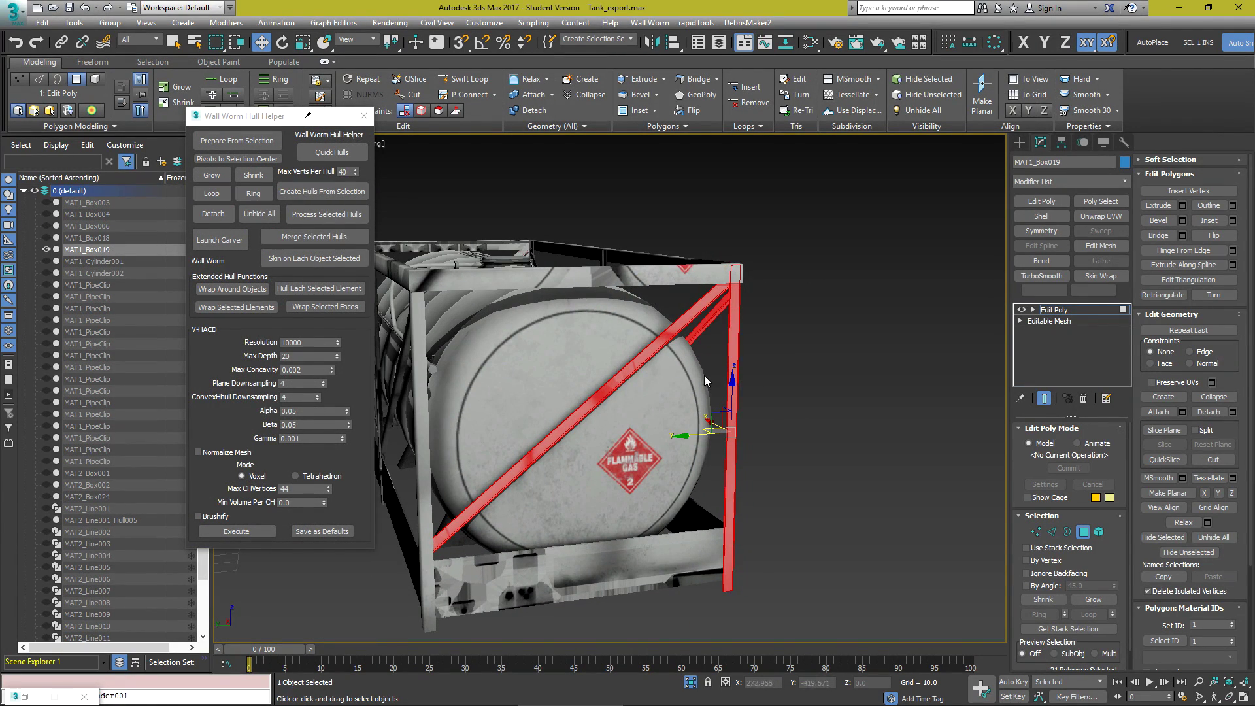
pyautogui.click(348, 311)
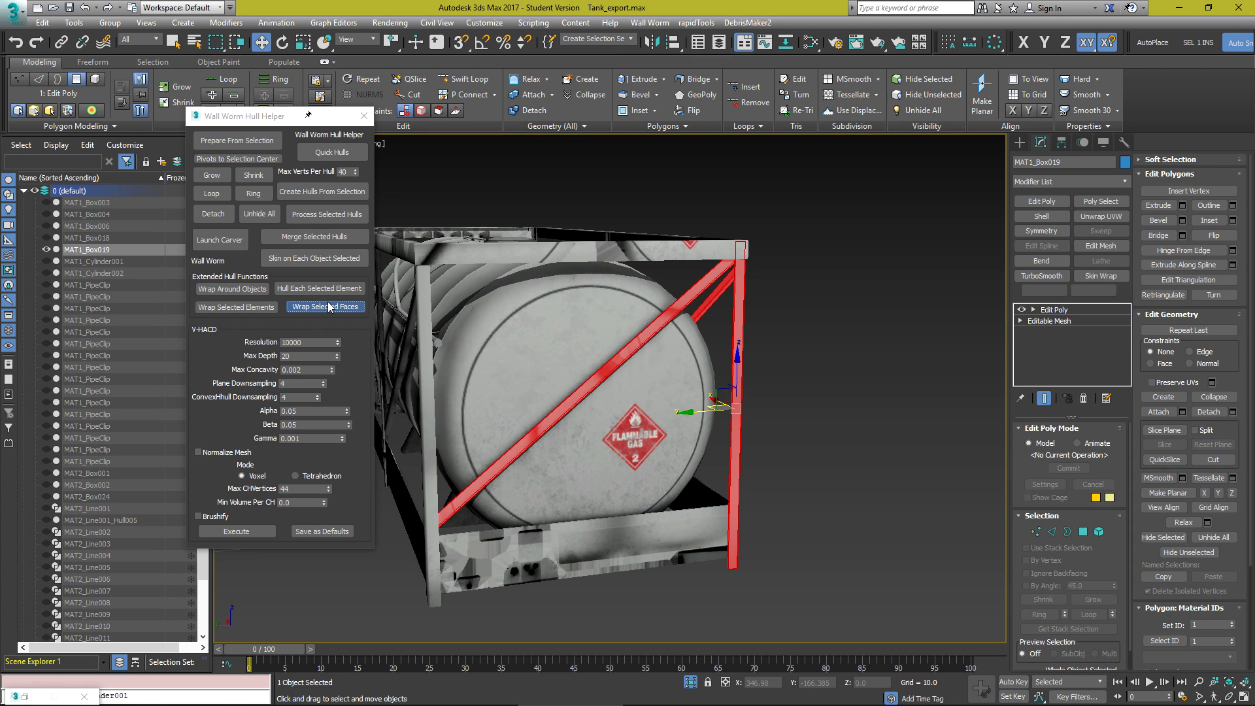
pyautogui.keyDown('alt'); pyautogui.moveTo(701, 443); pyautogui.dragTo(693, 438, button='middle'); pyautogui.keyUp('alt')
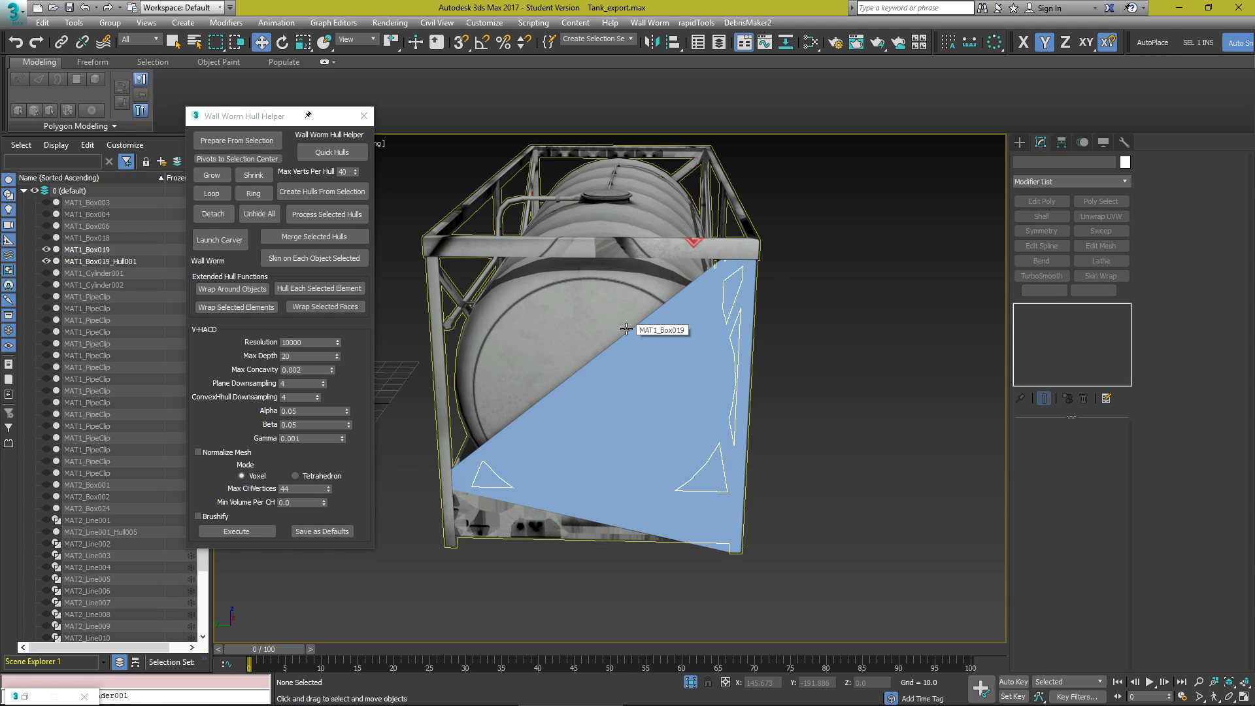
# Exit isolation and select MAT1_Box019 to compare the merged container and its hull with the original container.
pyautogui.click(544, 301)
pyautogui.keyDown('alt'); pyautogui.moveTo(544, 300); pyautogui.dragTo(512, 369, button='middle'); pyautogui.keyUp('alt')
pyautogui.click(758, 383)
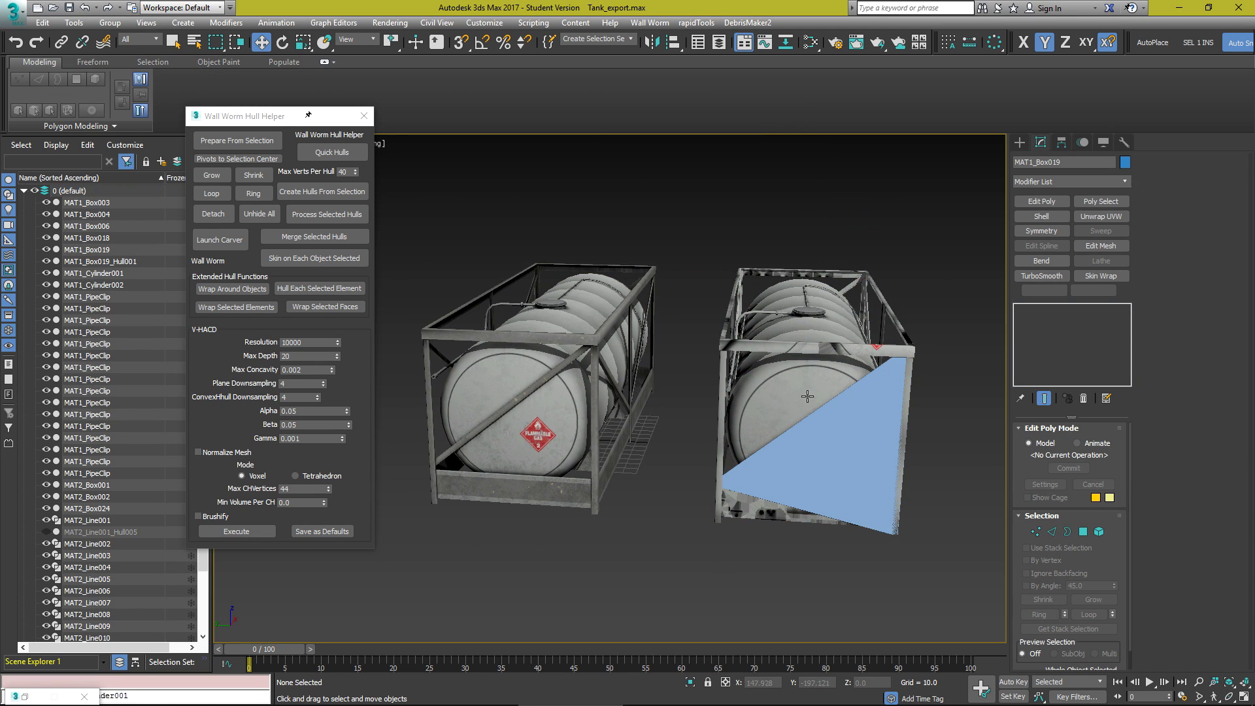
pyautogui.moveTo(796, 367); pyautogui.dragTo(800, 377, button='middle')
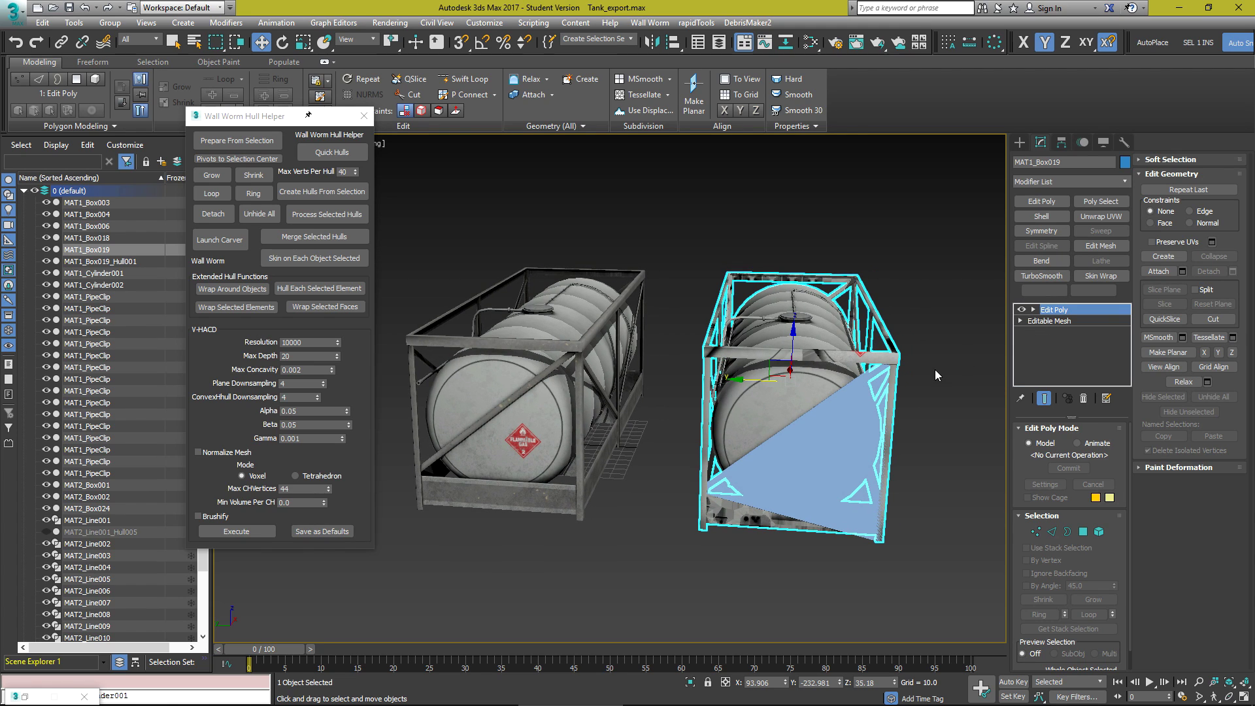
# Select the corner posts and tank cylinder of the original container in turn, and compare its separate parts with the merged container's hull.
pyautogui.click(590, 377)
pyautogui.click(583, 376)
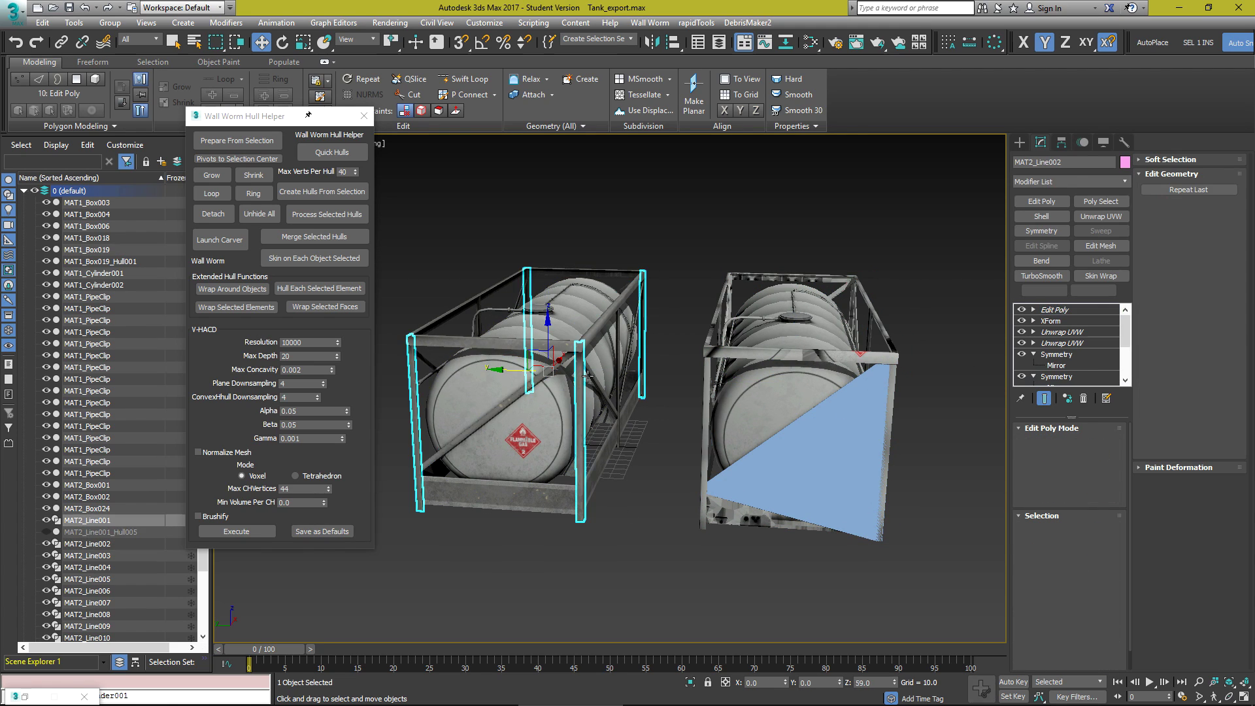
pyautogui.click(591, 377)
pyautogui.click(579, 376)
pyautogui.click(549, 405)
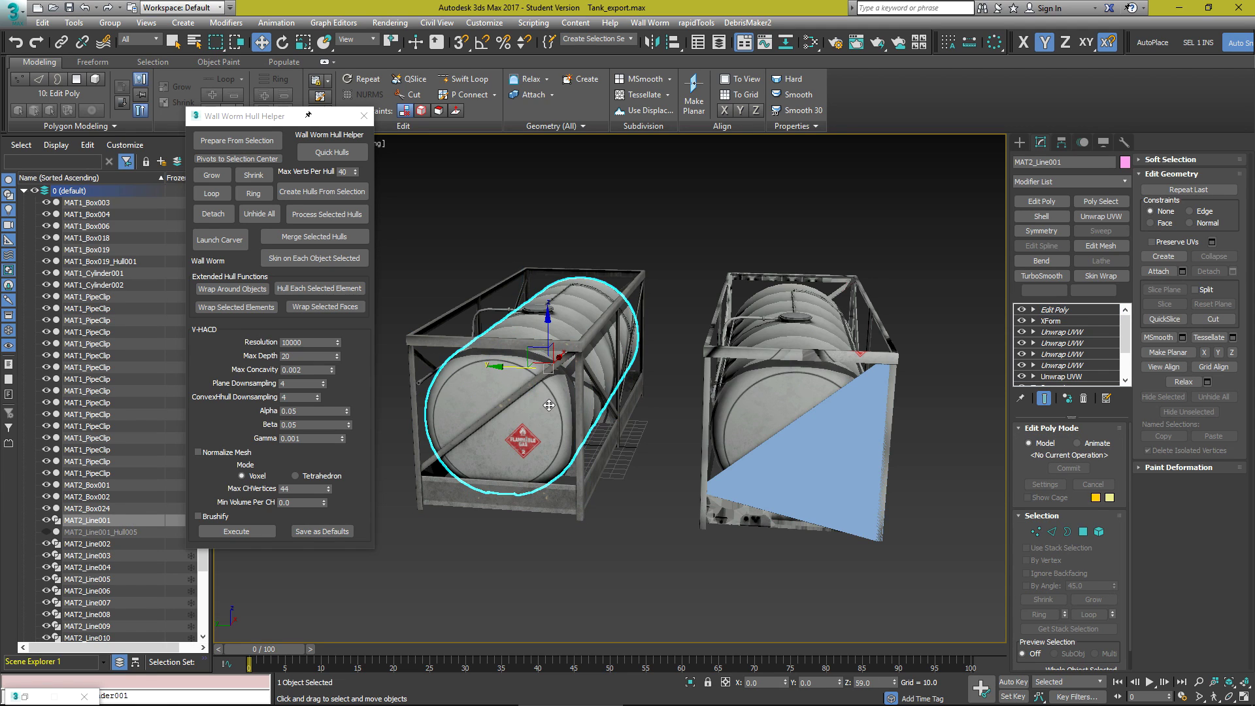
pyautogui.moveTo(536, 399); pyautogui.dragTo(658, 406, button='middle')
pyautogui.scroll(3, 568, 369)
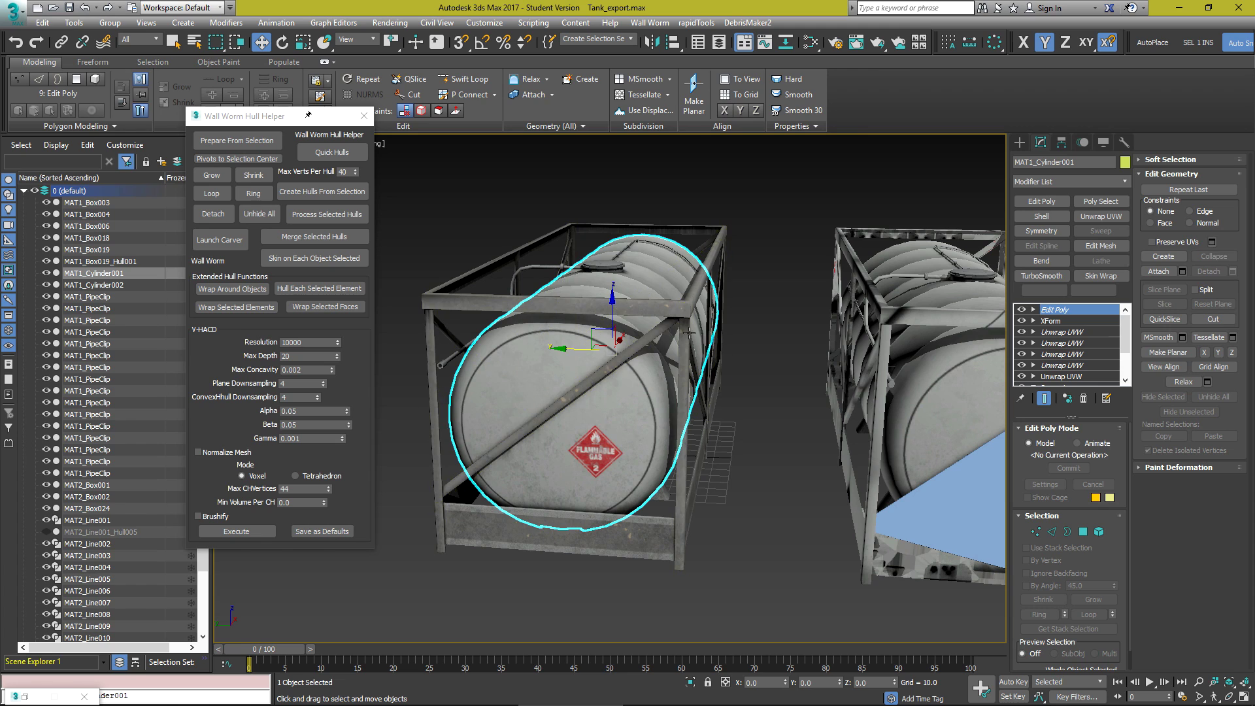
pyautogui.keyDown('alt'); pyautogui.moveTo(693, 336); pyautogui.dragTo(618, 330, button='middle'); pyautogui.keyUp('alt')
pyautogui.moveTo(994, 393); pyautogui.dragTo(788, 383, button='middle')
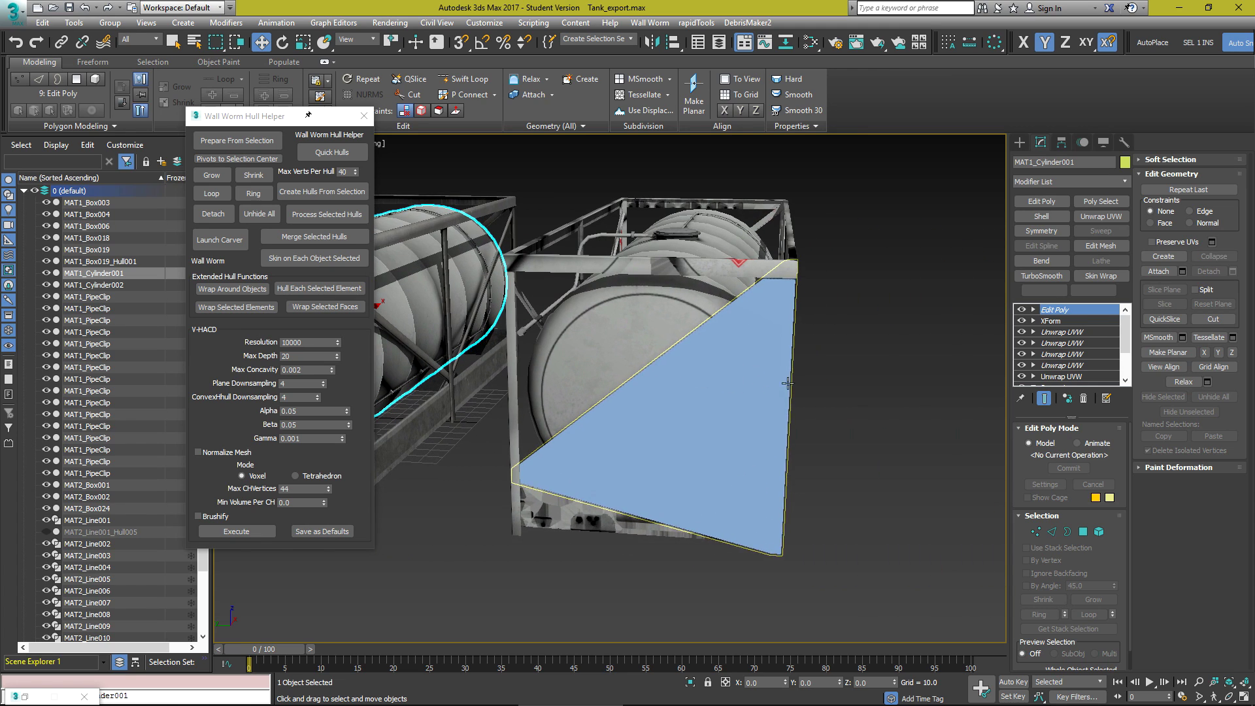
pyautogui.click(724, 391)
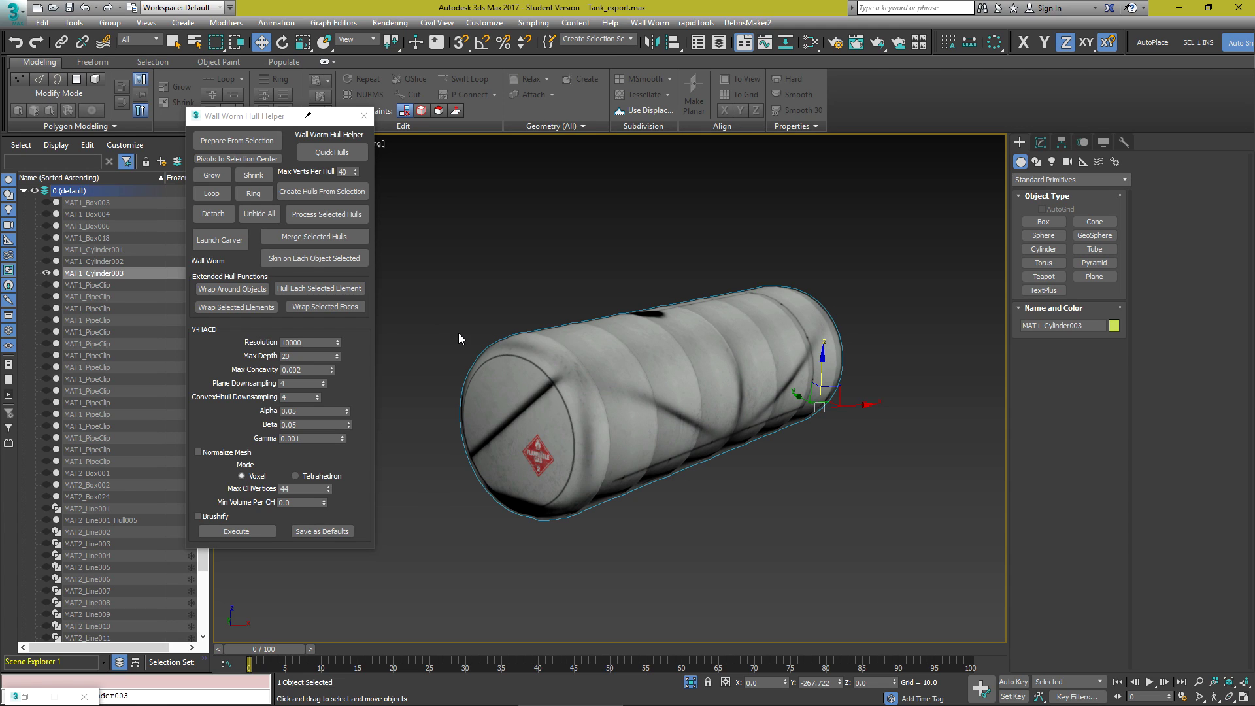
# Create a collision hull from the isolated tank cylinder MAT1_Cylinder003 and inspect its alignment with the cylinder.
pyautogui.click(336, 212)
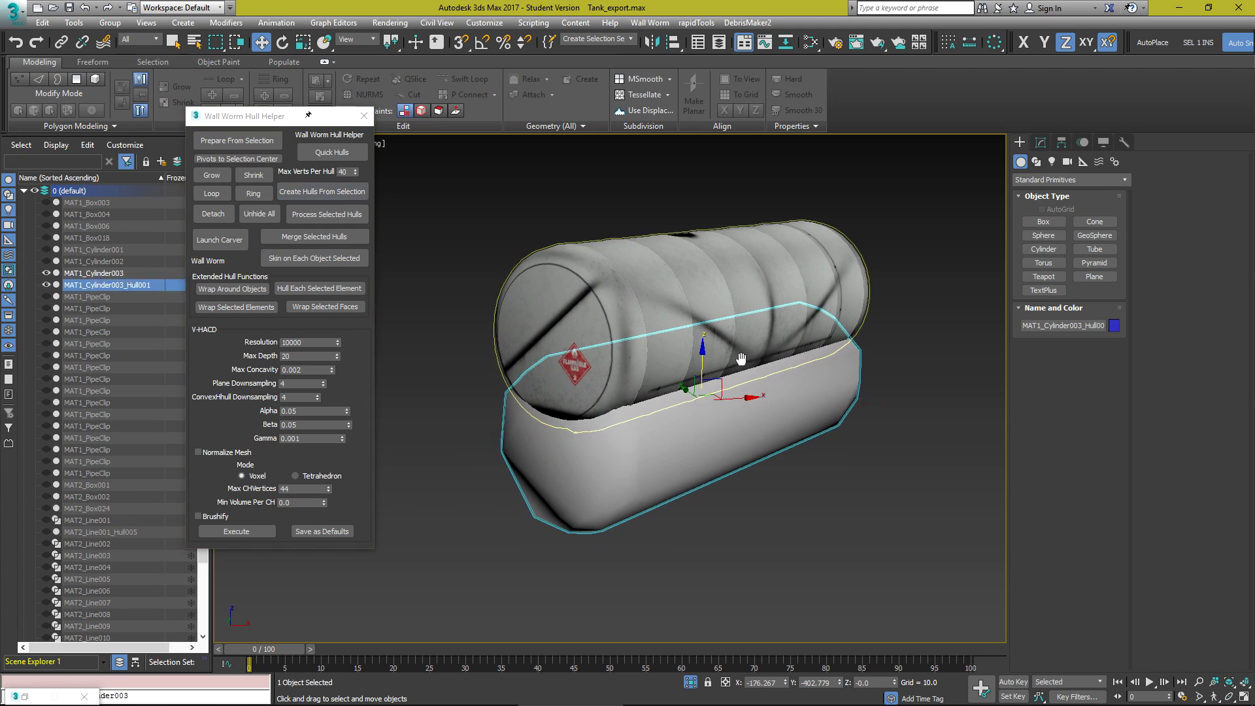
pyautogui.click(869, 485)
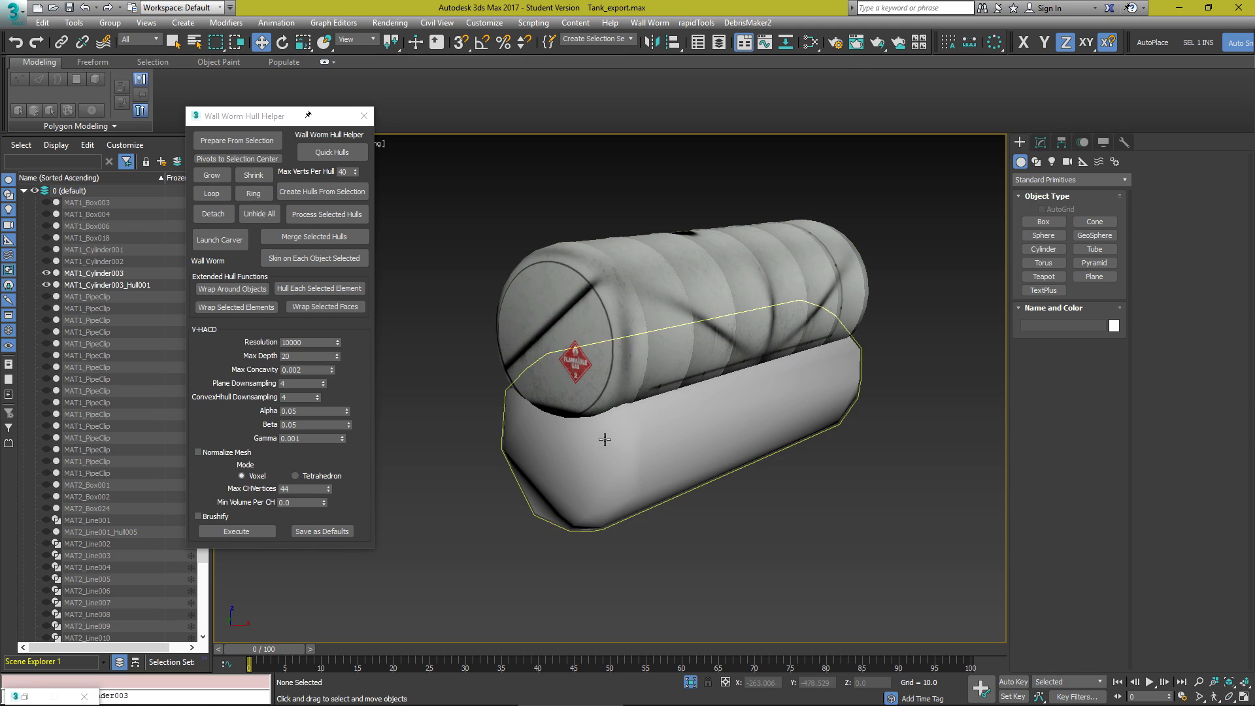
pyautogui.keyDown('alt'); pyautogui.moveTo(604, 439); pyautogui.dragTo(647, 420, button='middle'); pyautogui.keyUp('alt')
pyautogui.click(674, 372)
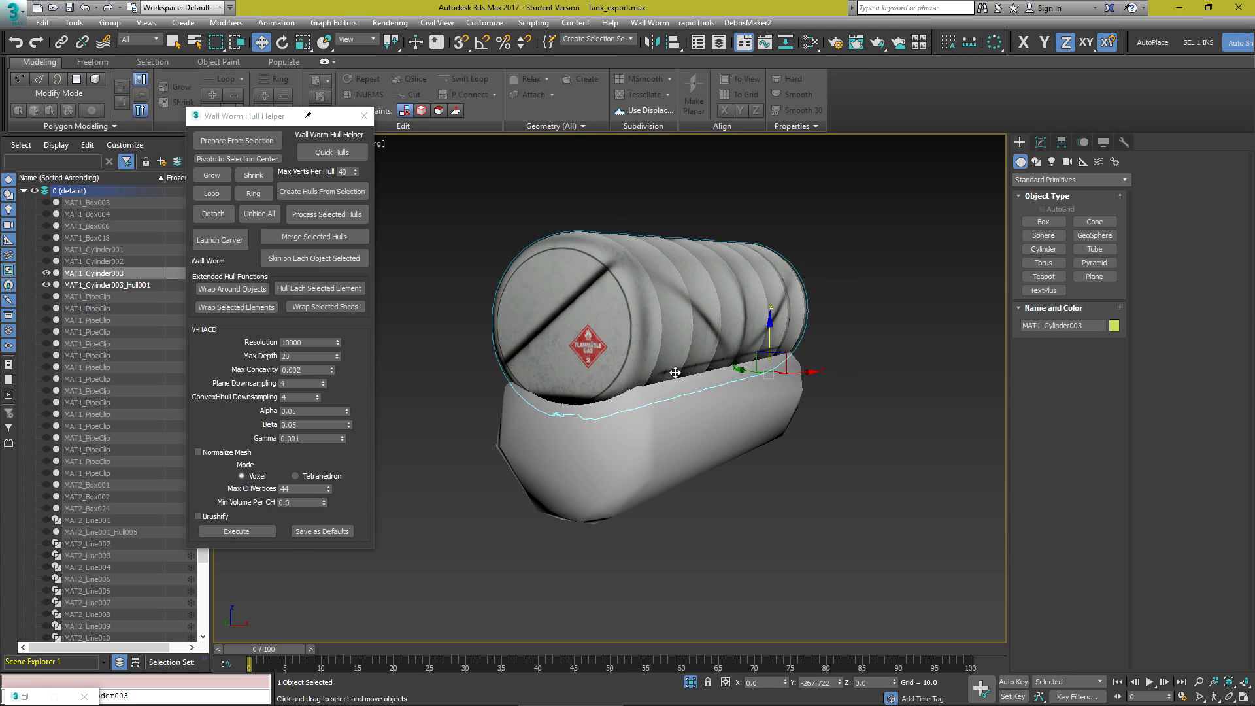
pyautogui.moveTo(674, 372); pyautogui.dragTo(647, 410, button='middle')
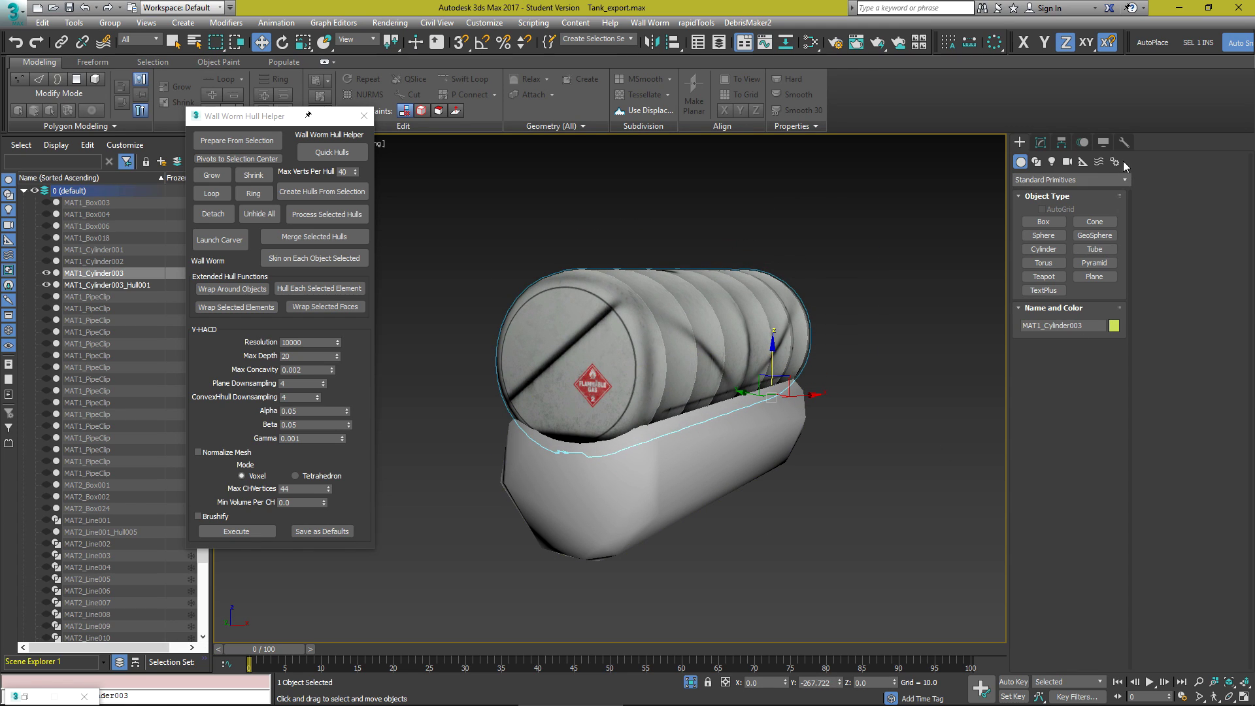
# Reset the XForm of MAT1_Cylinder003 and return to its modifier stack.
pyautogui.click(1124, 142)
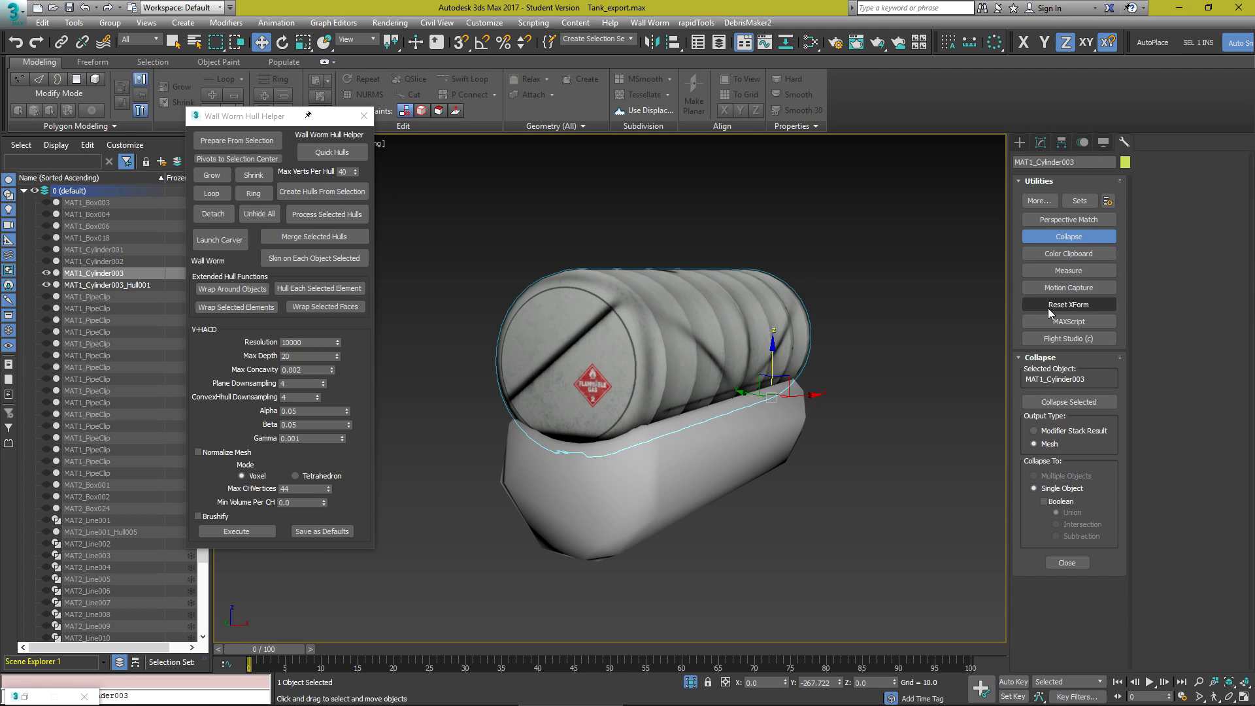
pyautogui.click(1072, 307)
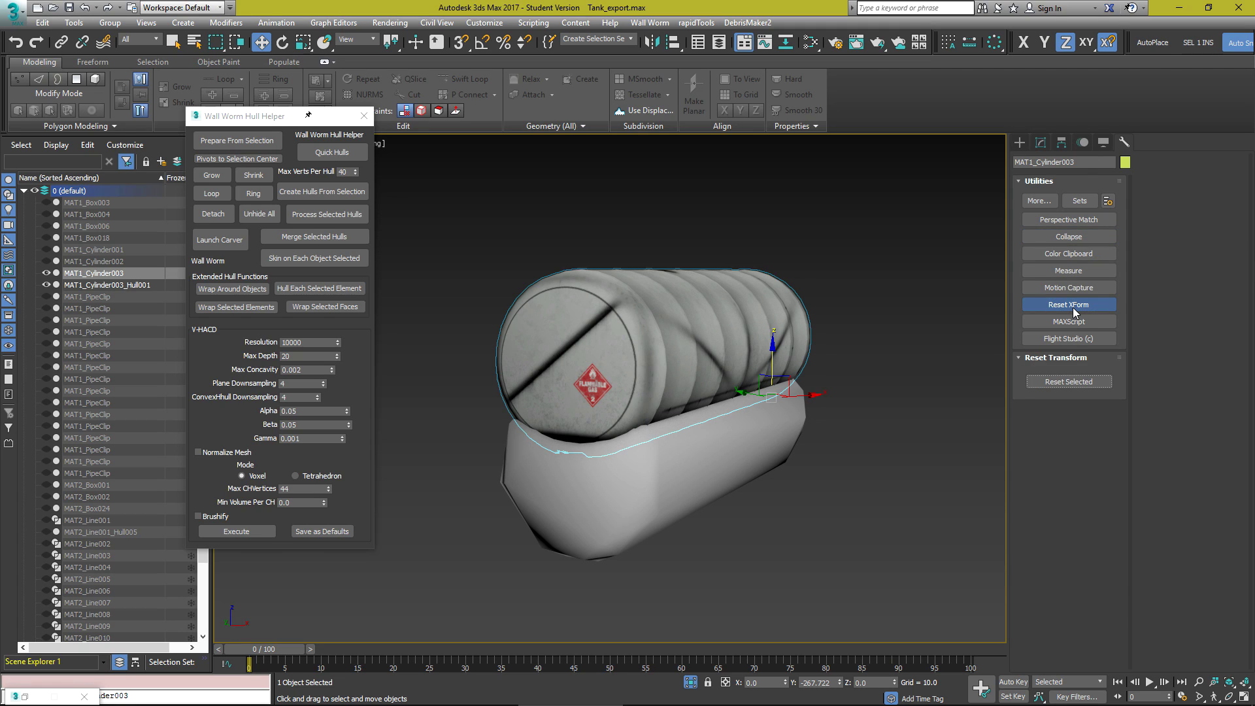
pyautogui.click(1069, 381)
pyautogui.click(1043, 144)
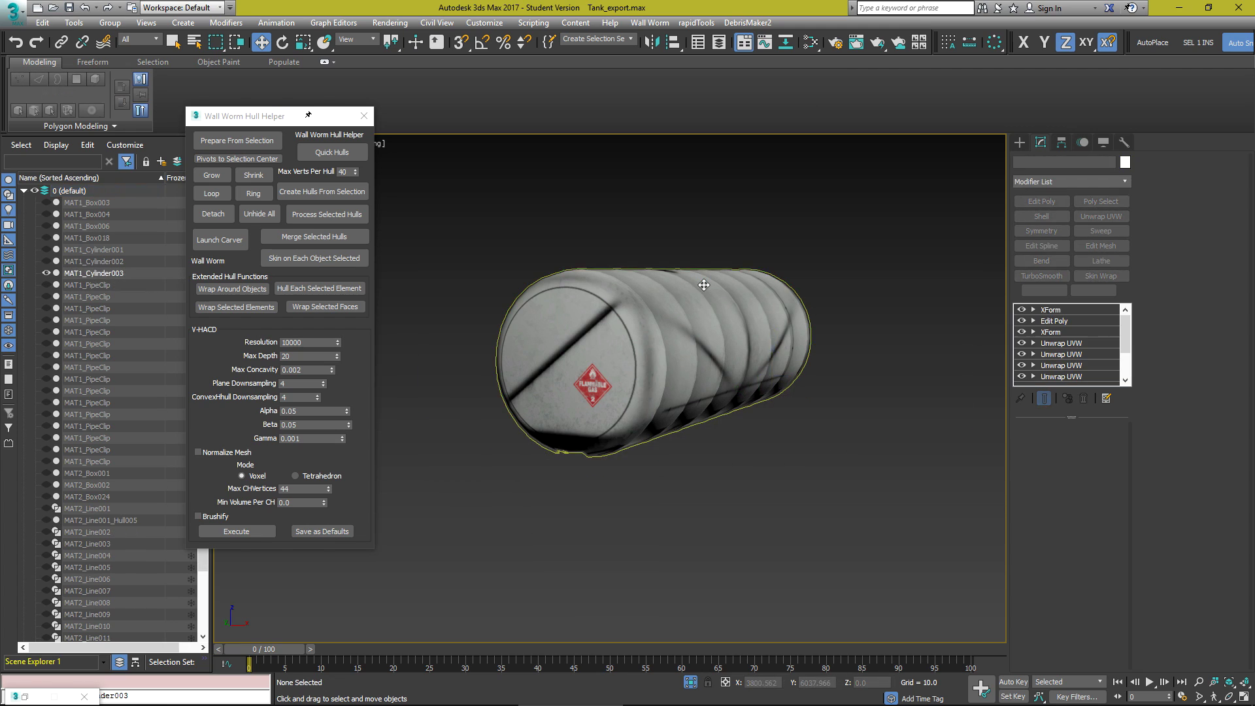
# Create a new hull from MAT1_Cylinder003, unhide the cylinder to compare their alignment, and move the hull vertically.
pyautogui.click(323, 192)
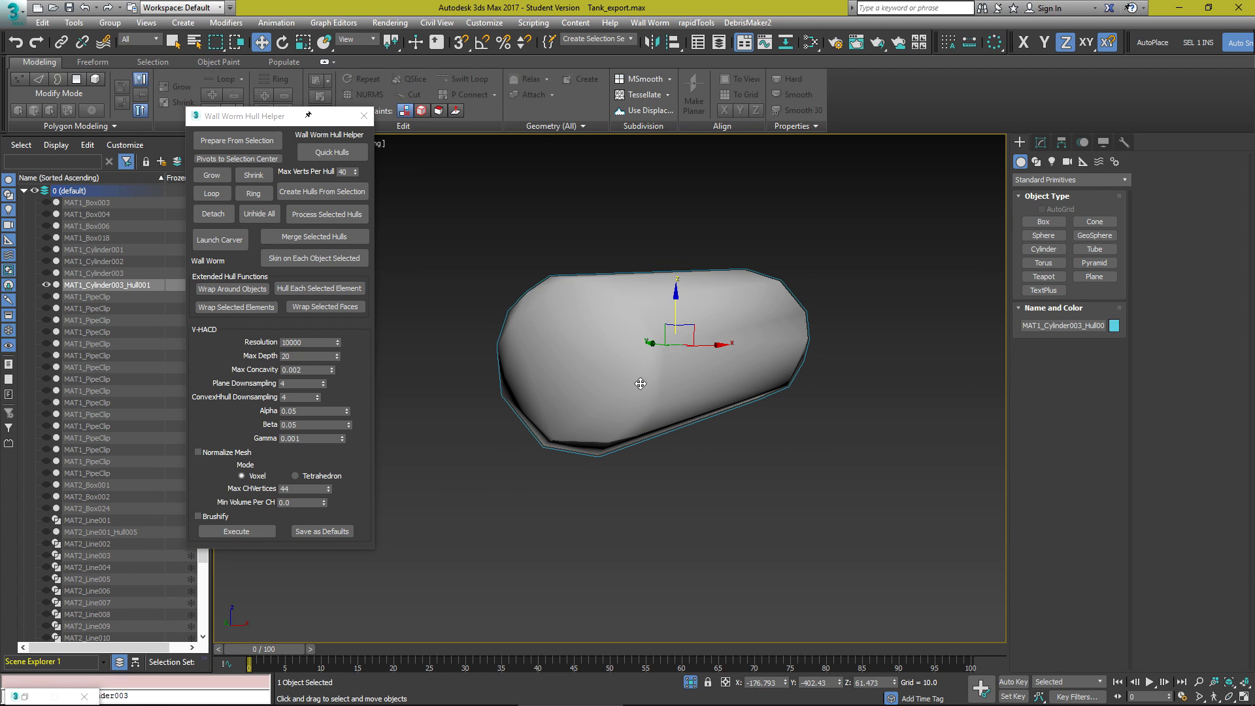
pyautogui.moveTo(611, 336); pyautogui.dragTo(642, 366, button='middle')
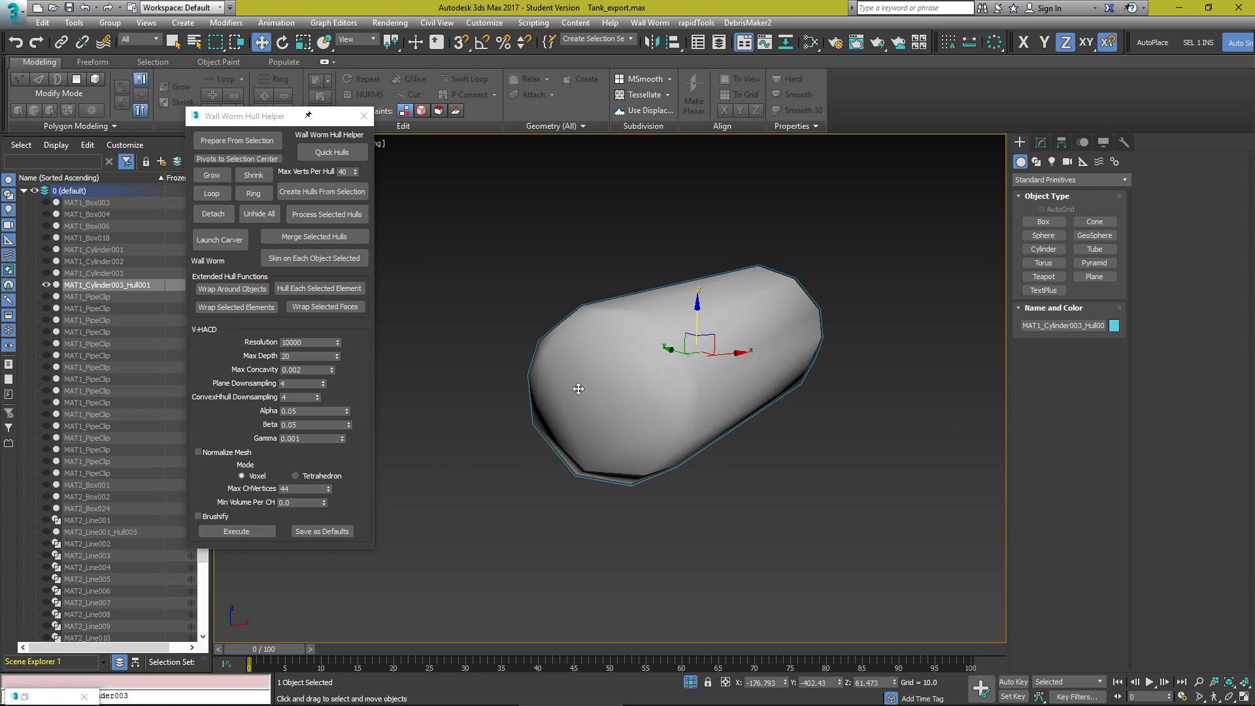
pyautogui.click(46, 272)
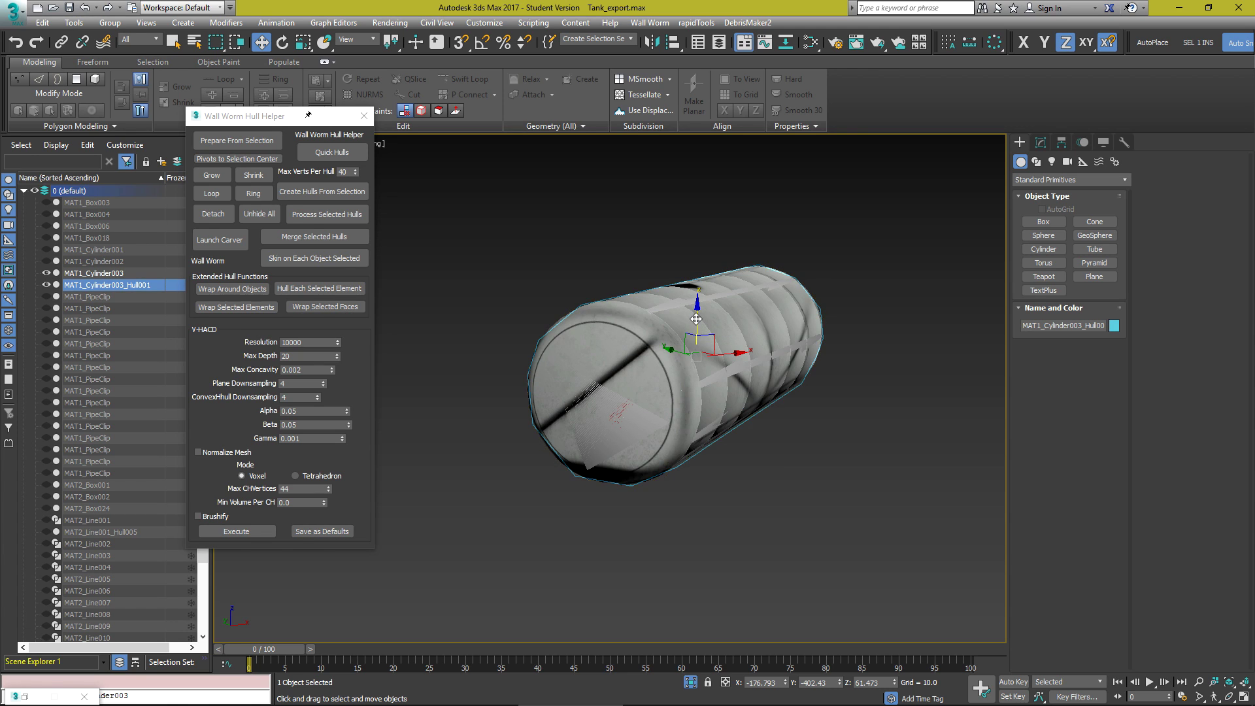
pyautogui.moveTo(696, 319); pyautogui.dragTo(696, 385)
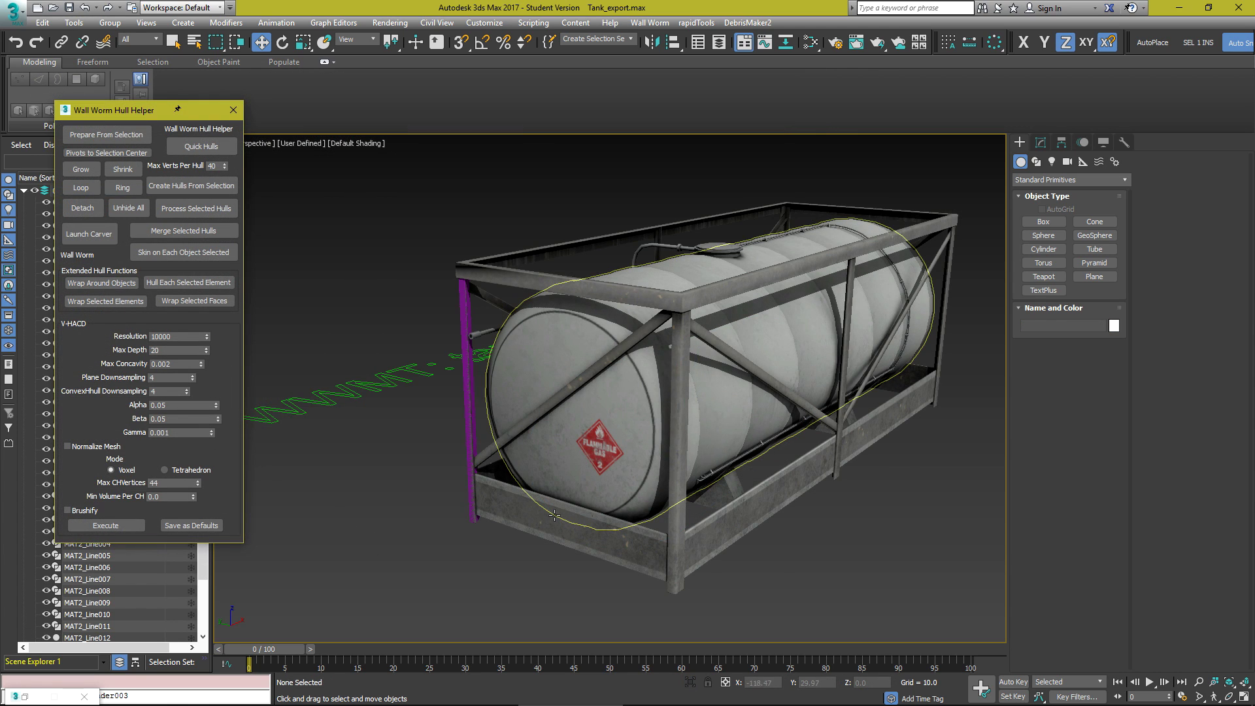
# Select the two support brackets beneath the tank and wrap one hull around both objects.
pyautogui.moveTo(621, 488); pyautogui.dragTo(610, 463, button='middle')
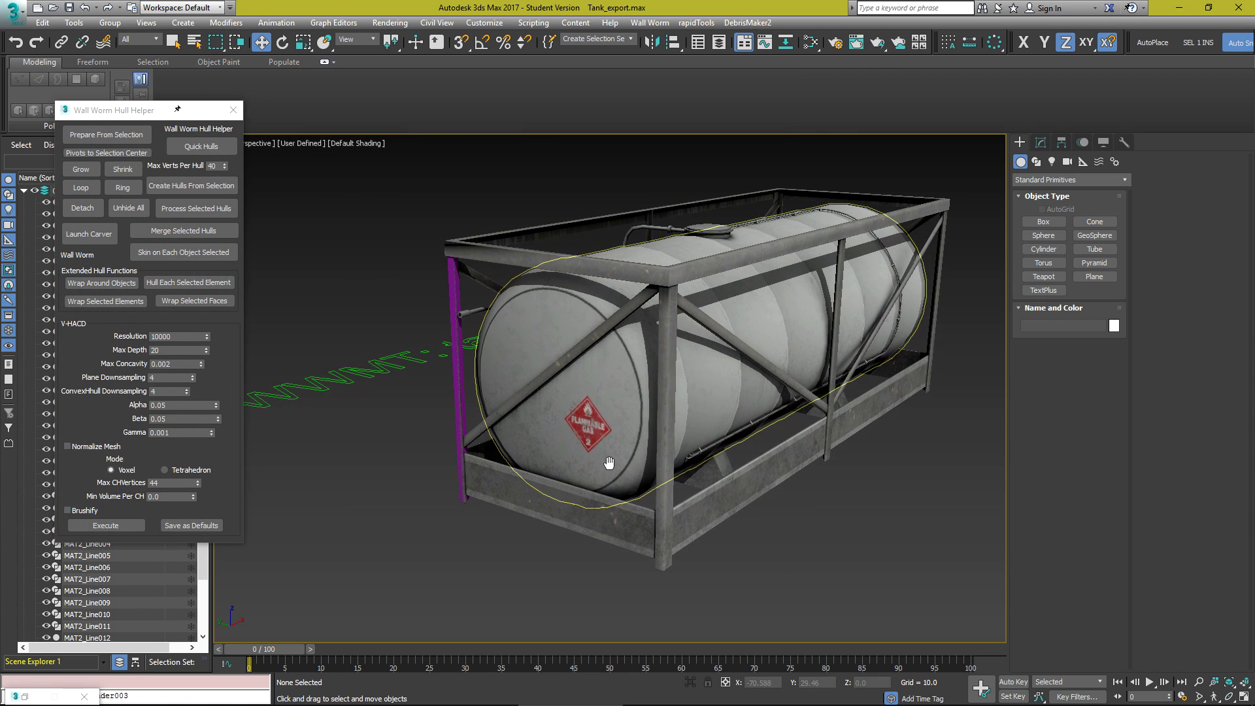
pyautogui.click(665, 489)
pyautogui.keyDown('ctrl'); pyautogui.click(813, 407); pyautogui.keyUp('ctrl')
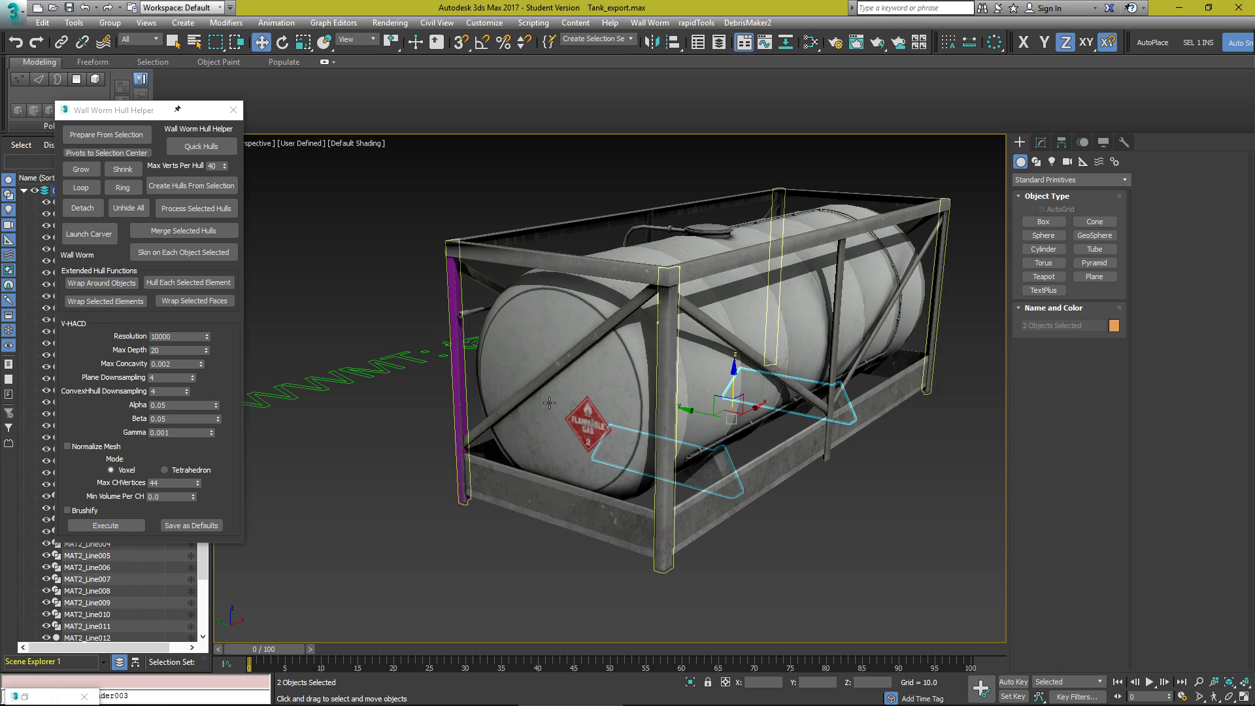
pyautogui.scroll(5, 723, 417)
pyautogui.scroll(4, 723, 417)
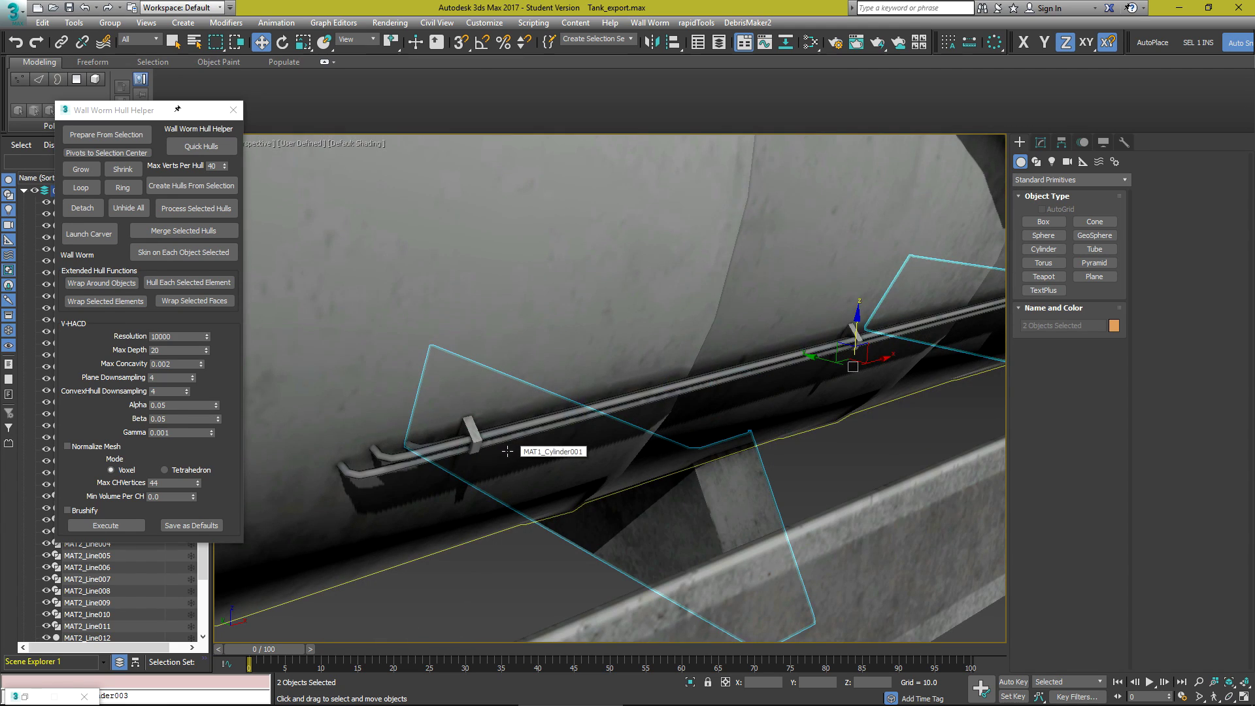
pyautogui.scroll(4, 452, 442)
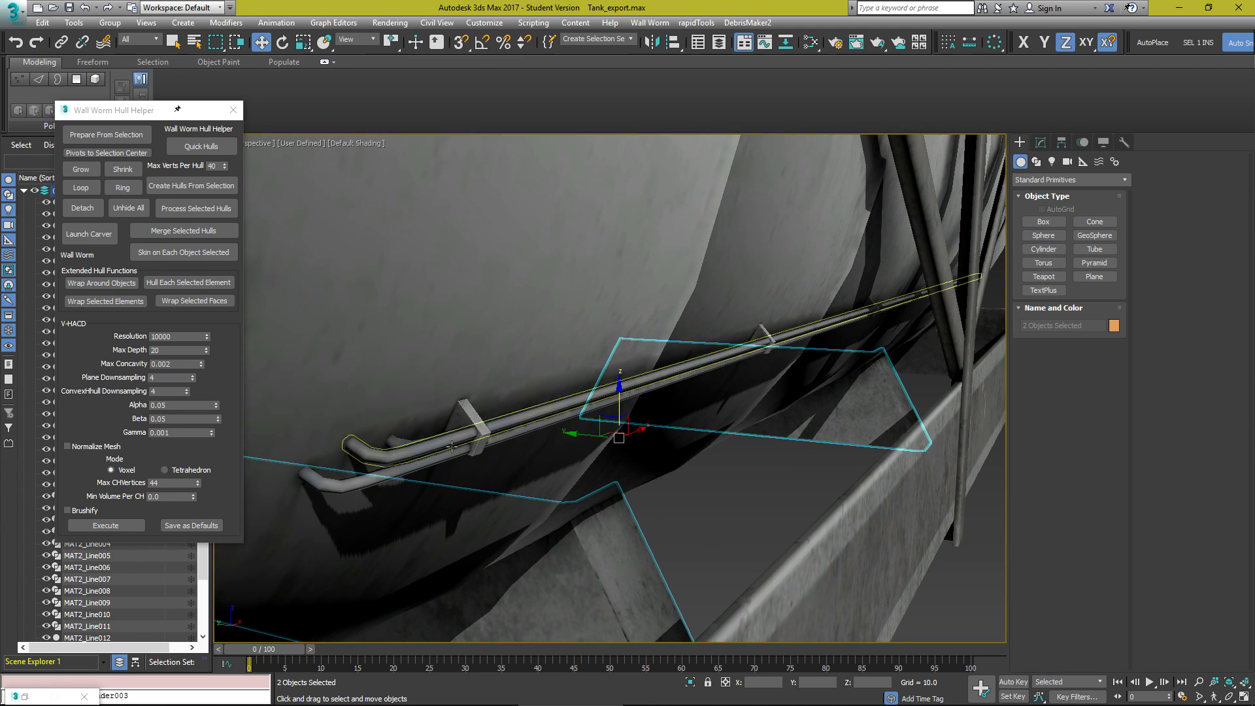
pyautogui.moveTo(528, 411); pyautogui.dragTo(477, 426, button='middle')
pyautogui.scroll(-5, 647, 428)
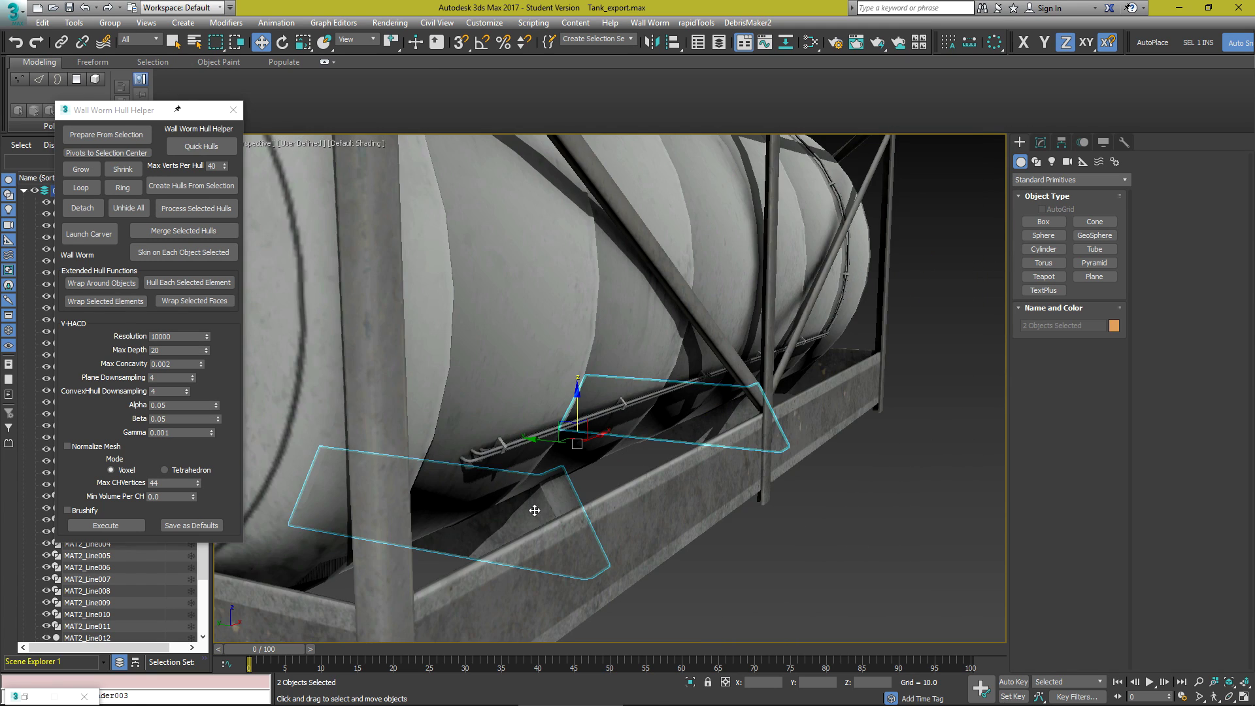
pyautogui.moveTo(640, 456); pyautogui.dragTo(509, 324, button='middle')
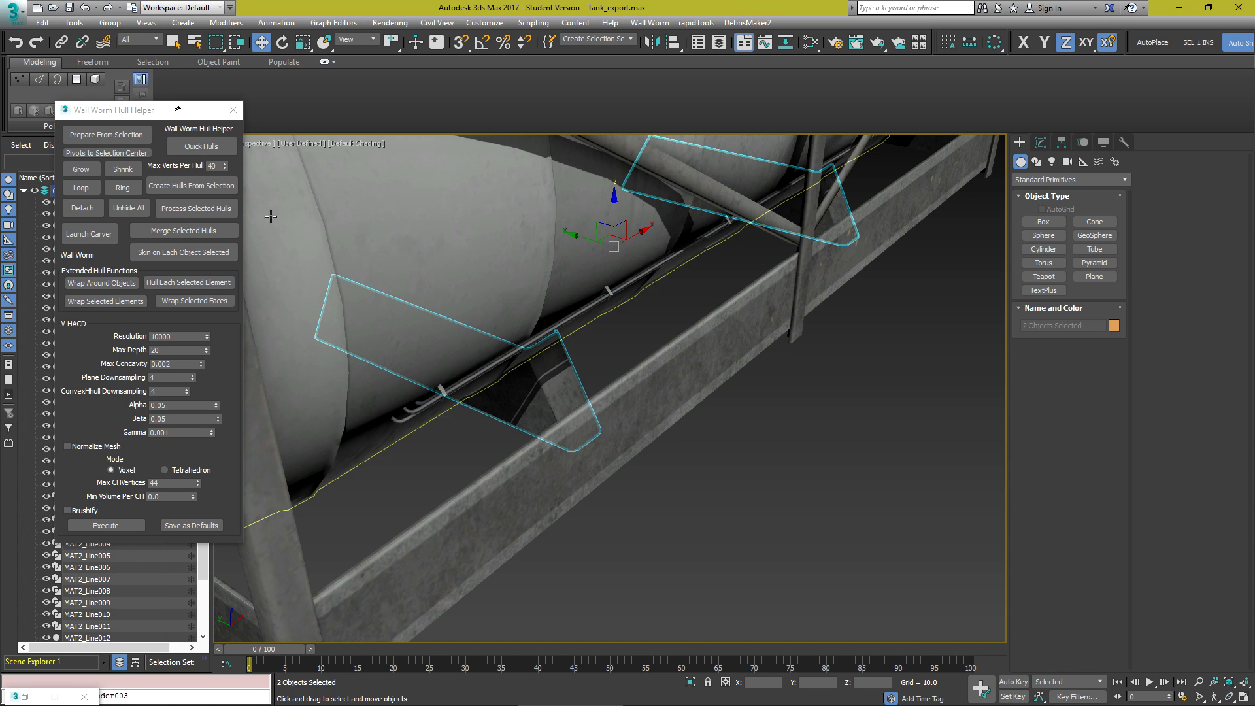
pyautogui.click(102, 282)
pyautogui.moveTo(609, 347); pyautogui.dragTo(591, 448, button='middle')
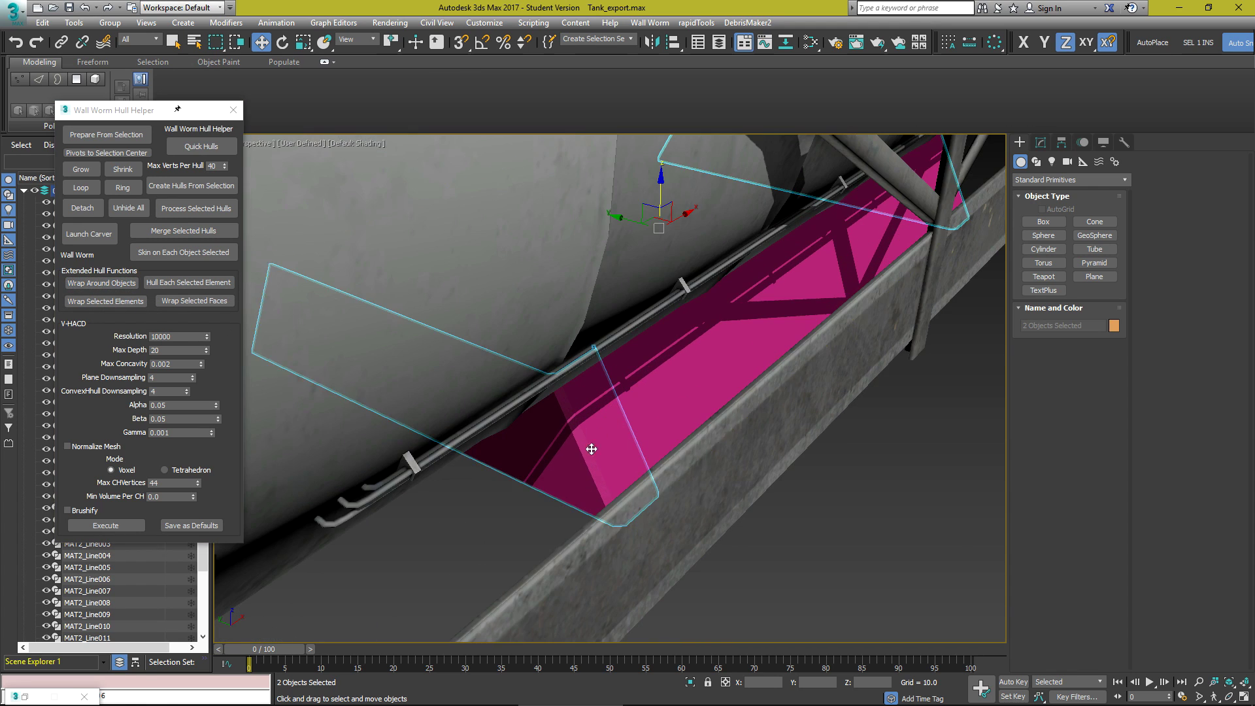
# Wrap a hull around the container's upper frame, MAT2_Rectangle001, and check it from the side.
pyautogui.scroll(-4, 592, 448)
pyautogui.moveTo(599, 394); pyautogui.dragTo(610, 414, button='middle')
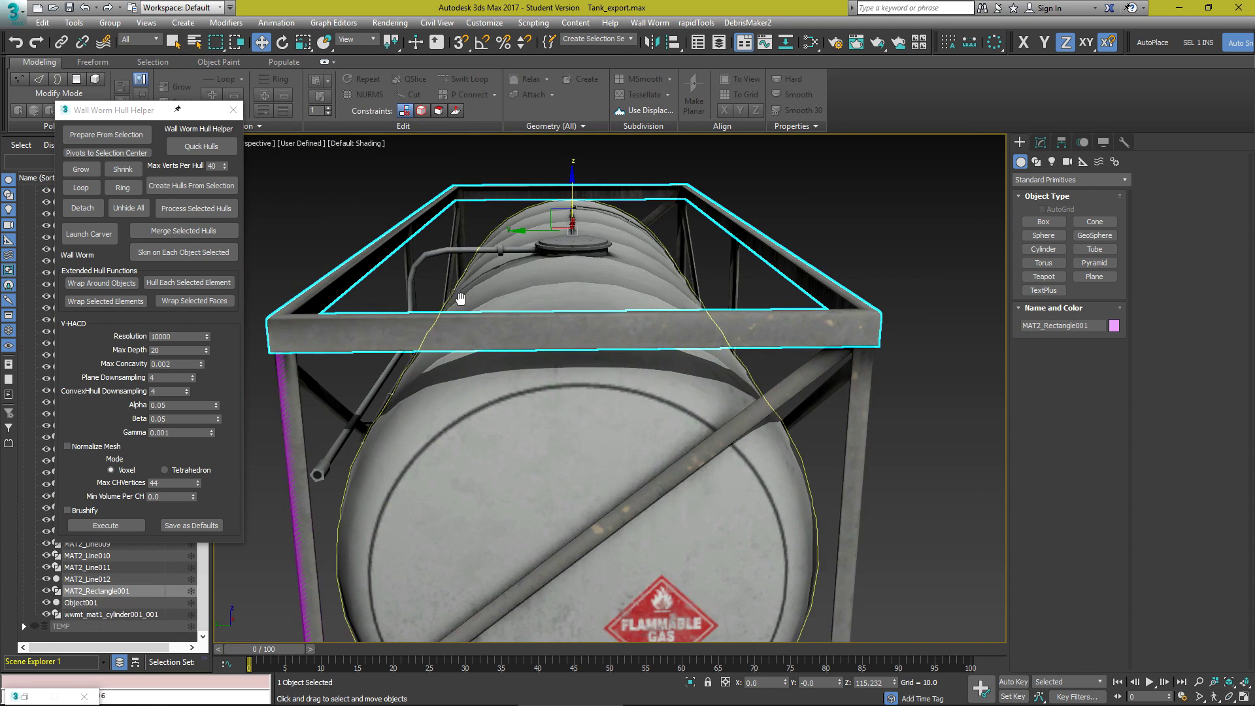
pyautogui.moveTo(374, 331); pyautogui.dragTo(411, 354, button='middle')
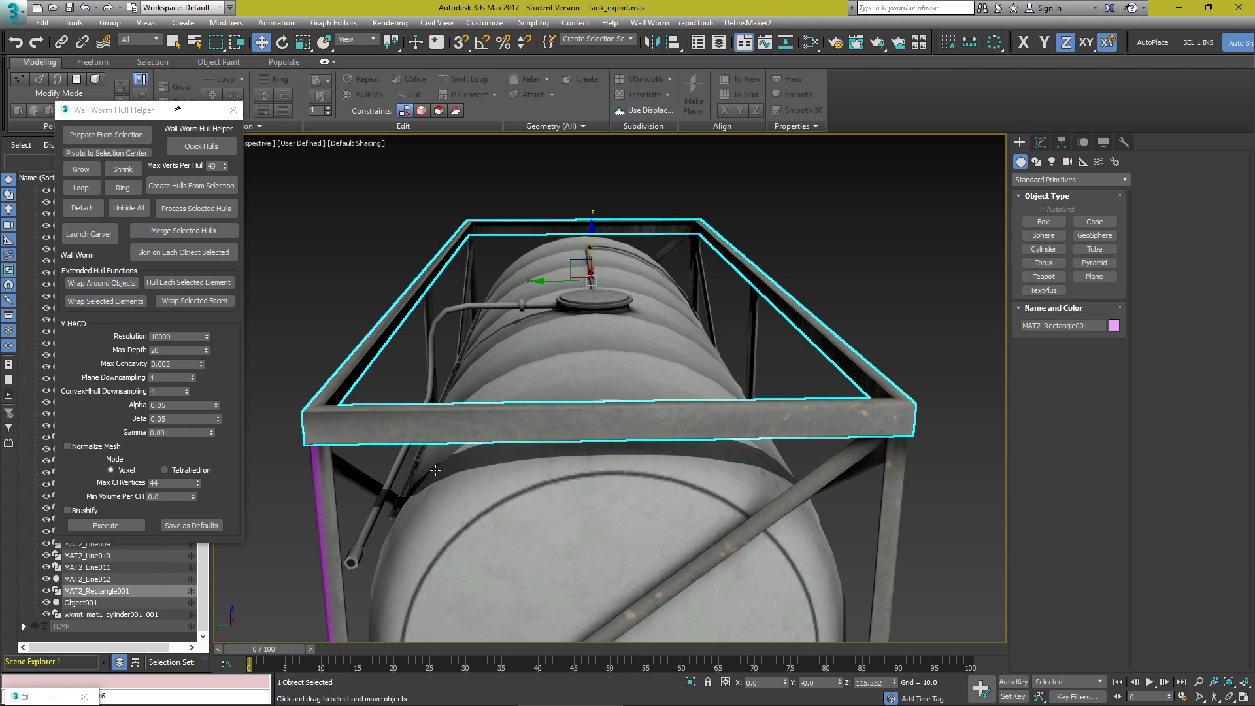
pyautogui.click(154, 283)
pyautogui.keyDown('alt'); pyautogui.moveTo(570, 261); pyautogui.dragTo(569, 361, button='middle'); pyautogui.keyUp('alt')
pyautogui.keyDown('alt'); pyautogui.moveTo(568, 361); pyautogui.dragTo(535, 341, button='middle'); pyautogui.keyUp('alt')
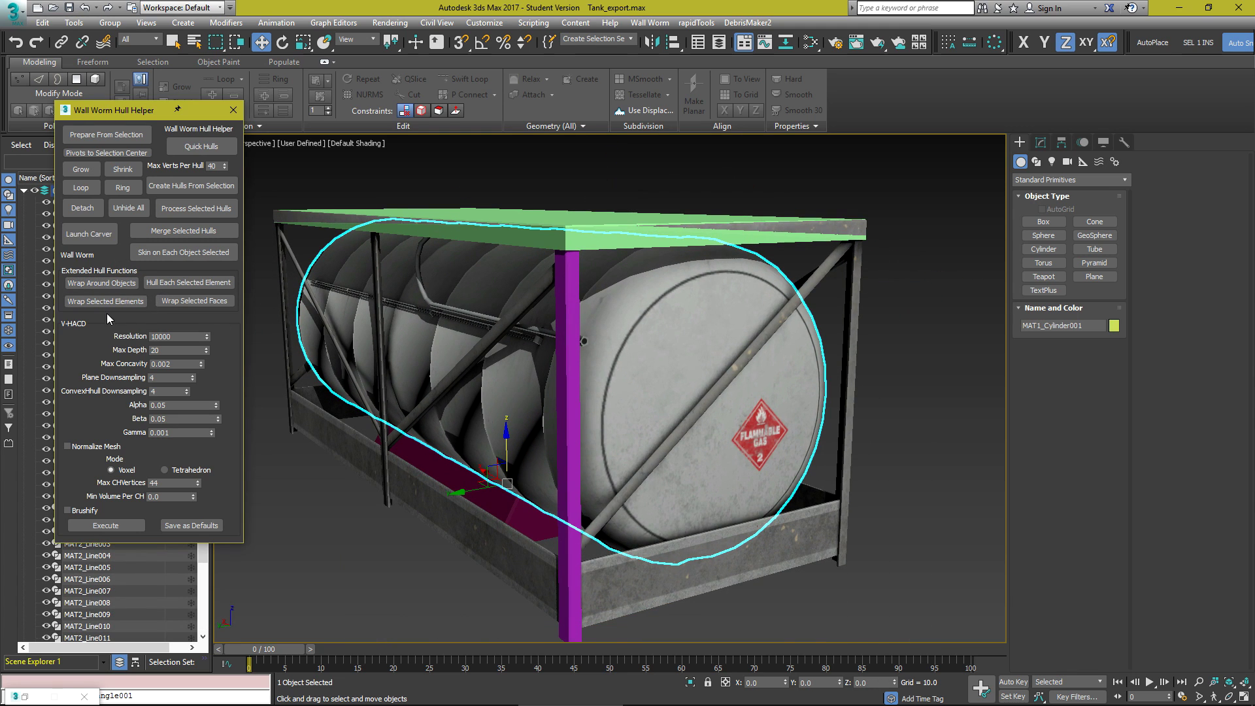
# Wrap a hull around the tank cylinder, MAT1_Cylinder001.
pyautogui.click(103, 281)
pyautogui.scroll(-3, 623, 352)
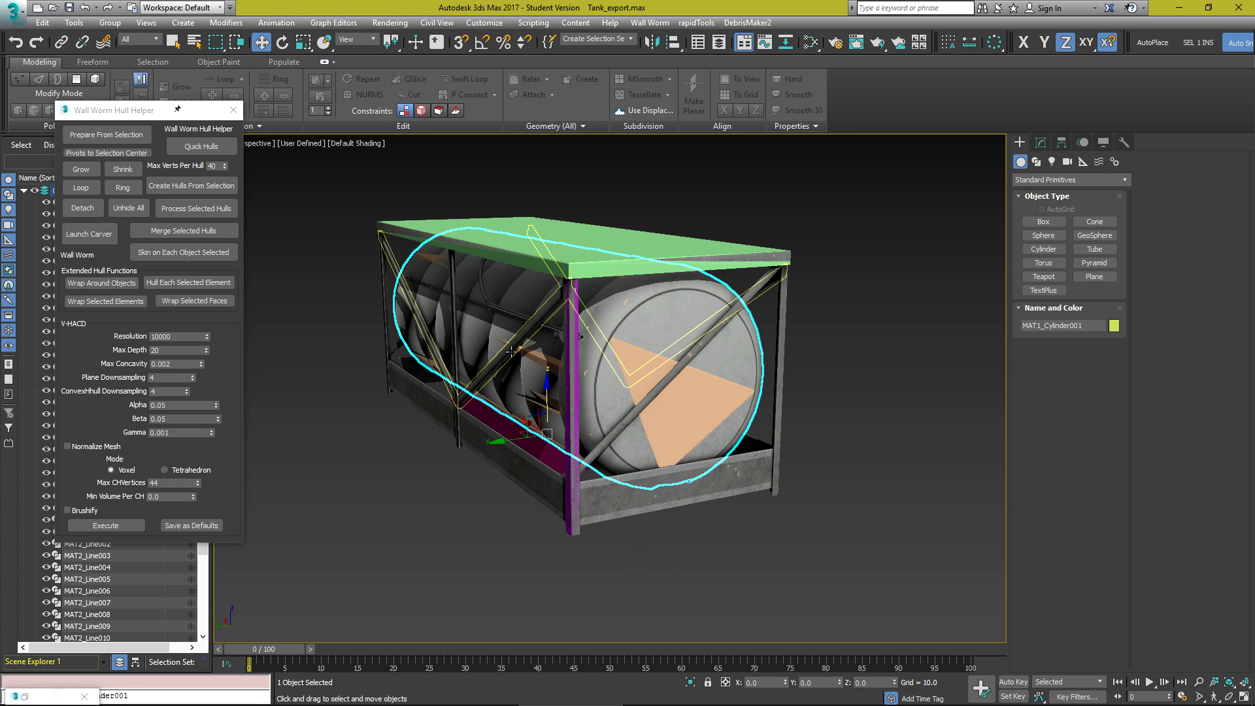
pyautogui.click(525, 346)
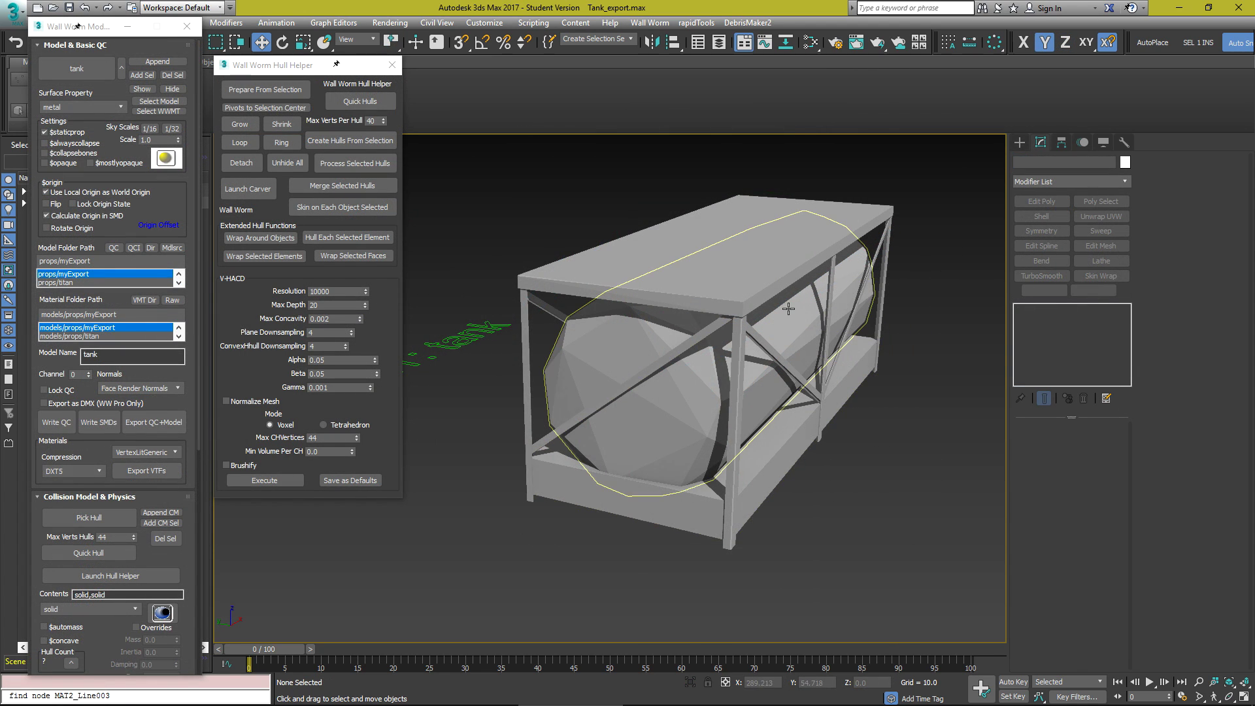
# Show the render model over the collision hulls, compare their fit around the frame and tank, and hide the model again.
pyautogui.keyDown('alt'); pyautogui.moveTo(788, 308); pyautogui.dragTo(648, 383, button='middle'); pyautogui.keyUp('alt')
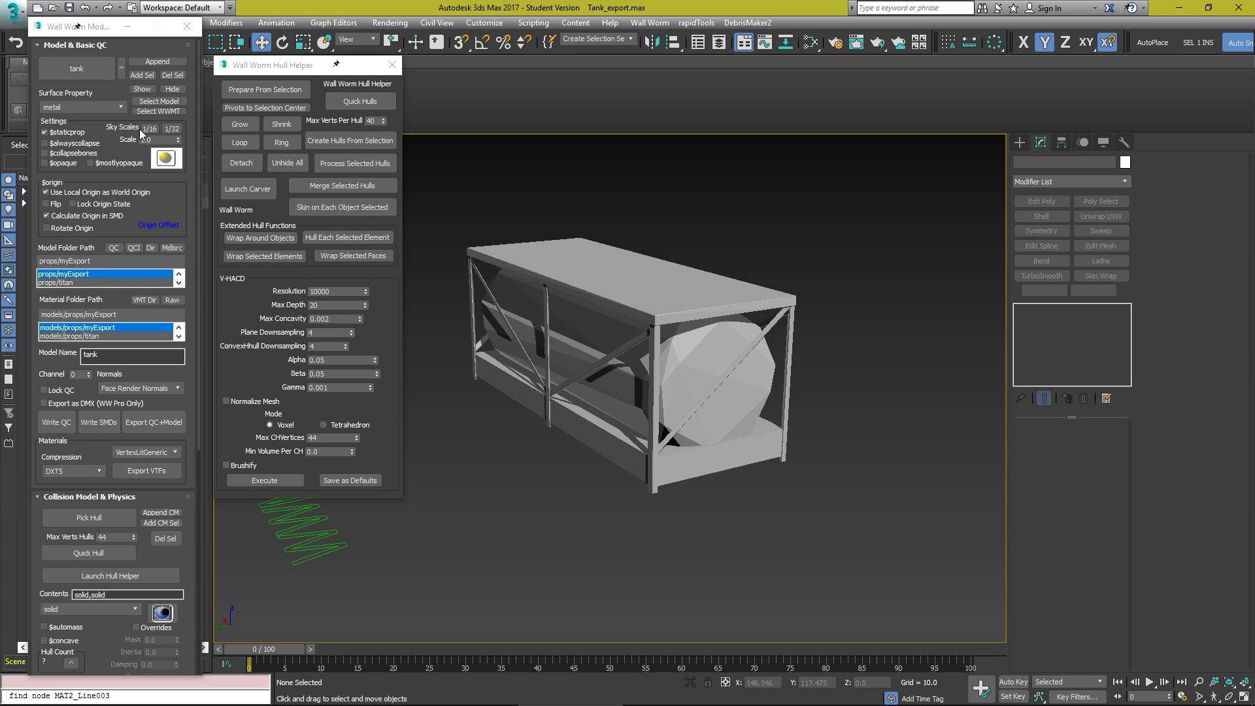
pyautogui.click(138, 90)
pyautogui.keyDown('alt'); pyautogui.moveTo(731, 352); pyautogui.dragTo(706, 344, button='middle'); pyautogui.keyUp('alt')
pyautogui.scroll(6, 694, 333)
pyautogui.moveTo(657, 301)
pyautogui.keyDown('alt'); pyautogui.mouseDown(button='middle')
pyautogui.moveTo(767, 300)
pyautogui.moveTo(669, 325)
pyautogui.moveTo(650, 315)
pyautogui.mouseUp(button='middle'); pyautogui.keyUp('alt')
pyautogui.scroll(-4, 751, 302)
pyautogui.scroll(3, 752, 320)
pyautogui.moveTo(752, 320); pyautogui.dragTo(618, 309, button='middle')
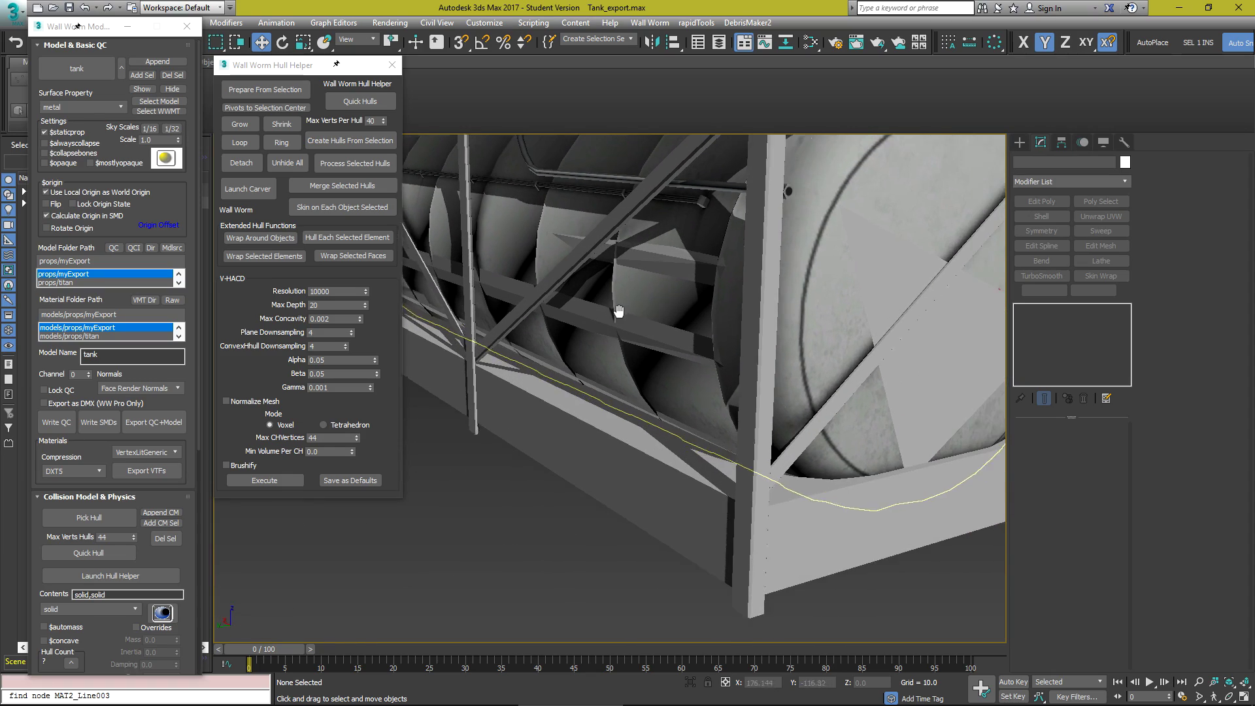
pyautogui.scroll(-4, 758, 323)
pyautogui.keyDown('alt'); pyautogui.moveTo(742, 322); pyautogui.dragTo(566, 346, button='middle'); pyautogui.keyUp('alt')
pyautogui.scroll(4, 693, 350)
pyautogui.keyDown('alt'); pyautogui.moveTo(803, 351); pyautogui.dragTo(746, 330, button='middle'); pyautogui.keyUp('alt')
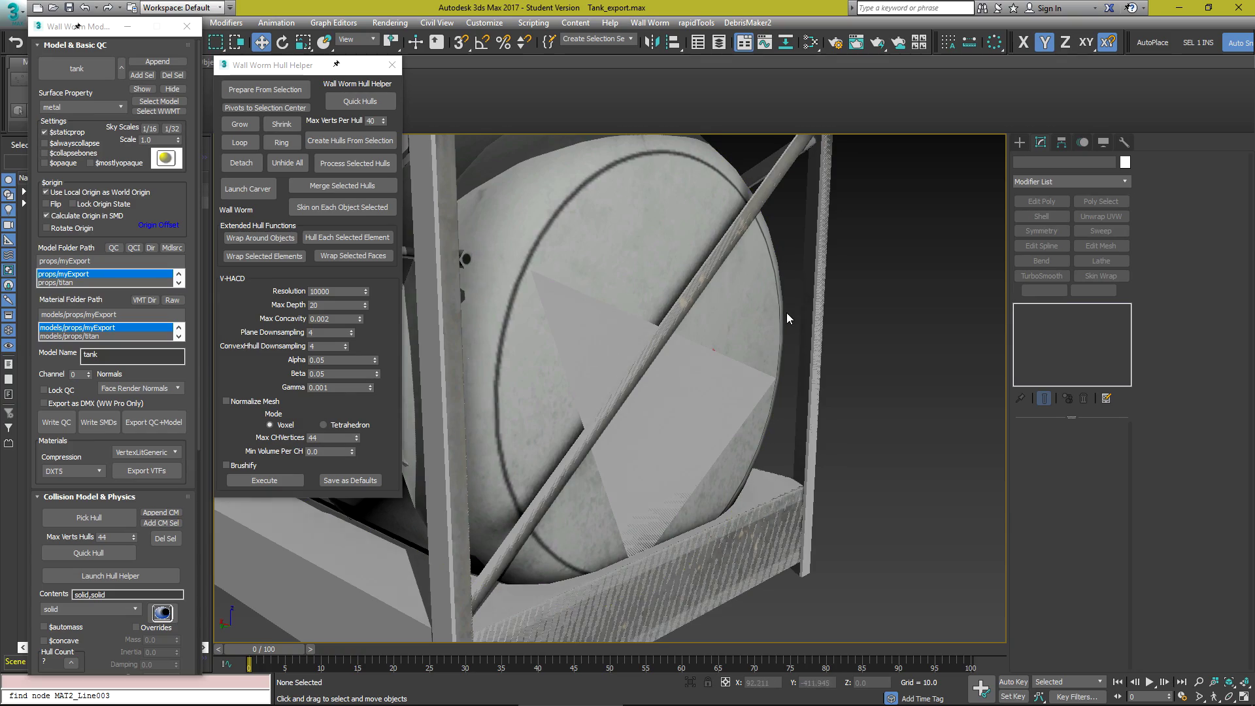
pyautogui.moveTo(793, 287); pyautogui.dragTo(489, 319, button='middle')
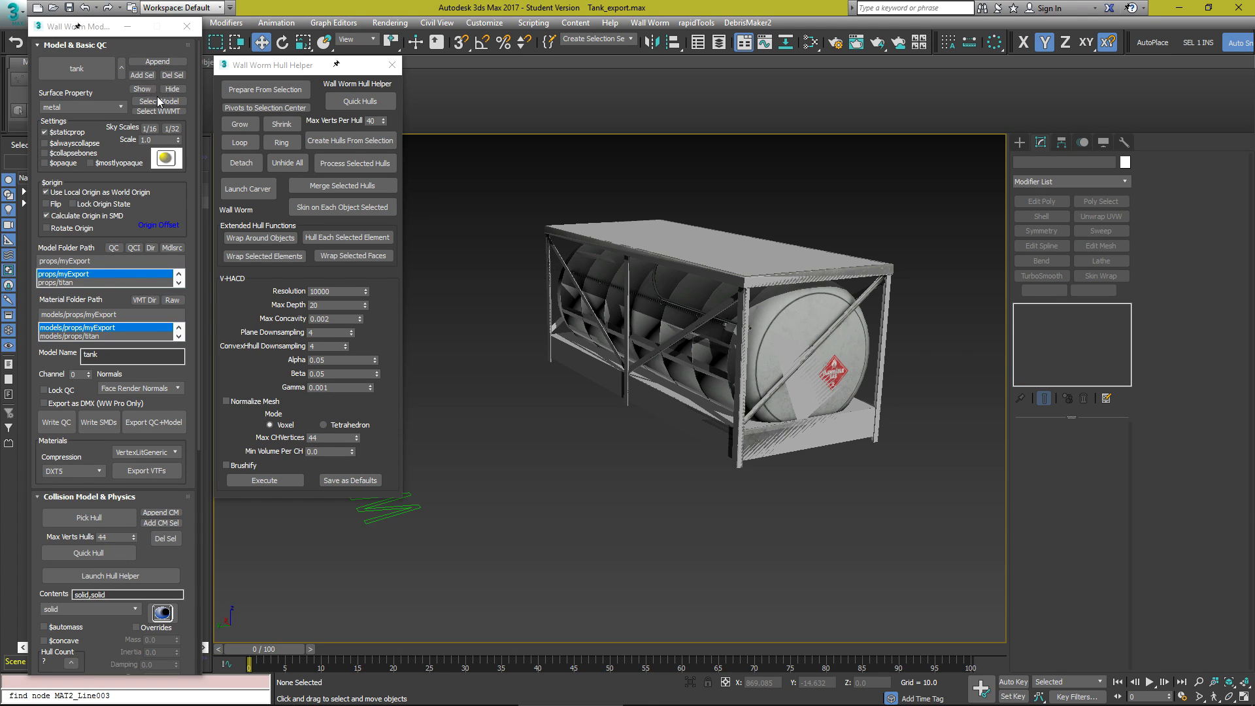
pyautogui.click(172, 90)
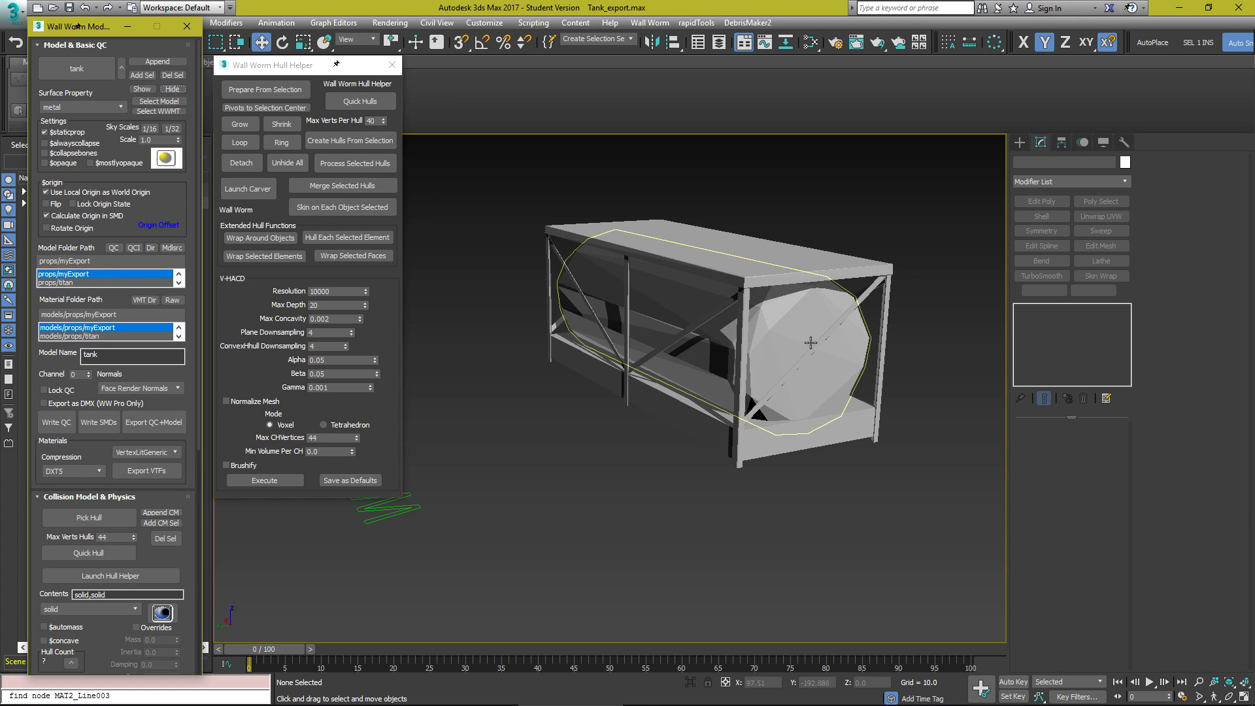
# Select all the container's hulls, add them to the collision model, and update the hull count.
pyautogui.keyDown('alt'); pyautogui.moveTo(810, 342); pyautogui.dragTo(557, 189, button='middle'); pyautogui.keyUp('alt')
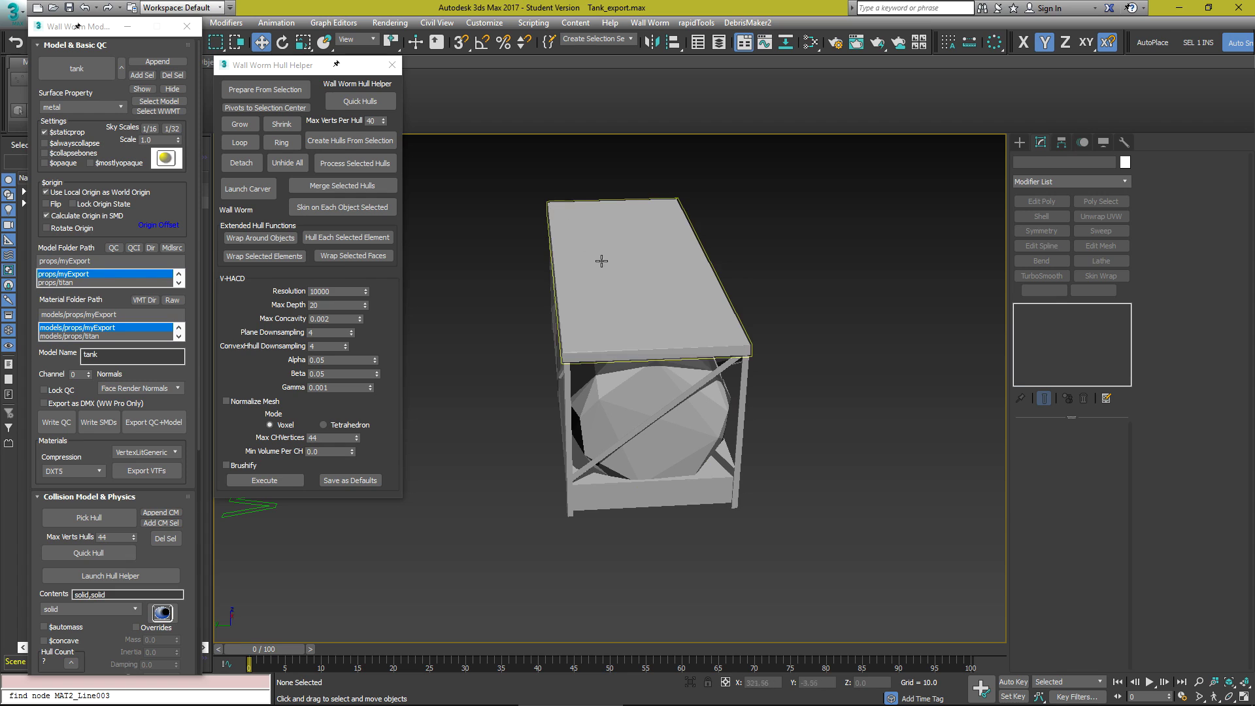
pyautogui.keyDown('alt'); pyautogui.moveTo(639, 325); pyautogui.dragTo(504, 193, button='middle'); pyautogui.keyUp('alt')
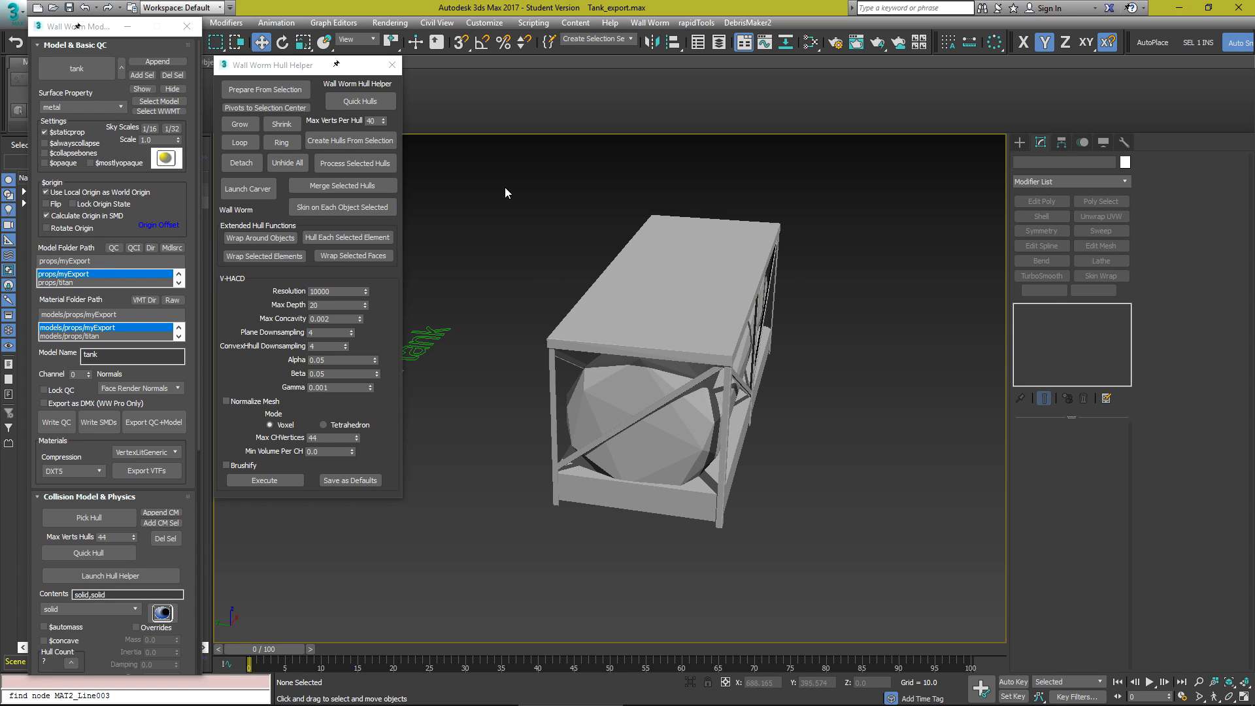
pyautogui.moveTo(922, 589); pyautogui.dragTo(922, 593)
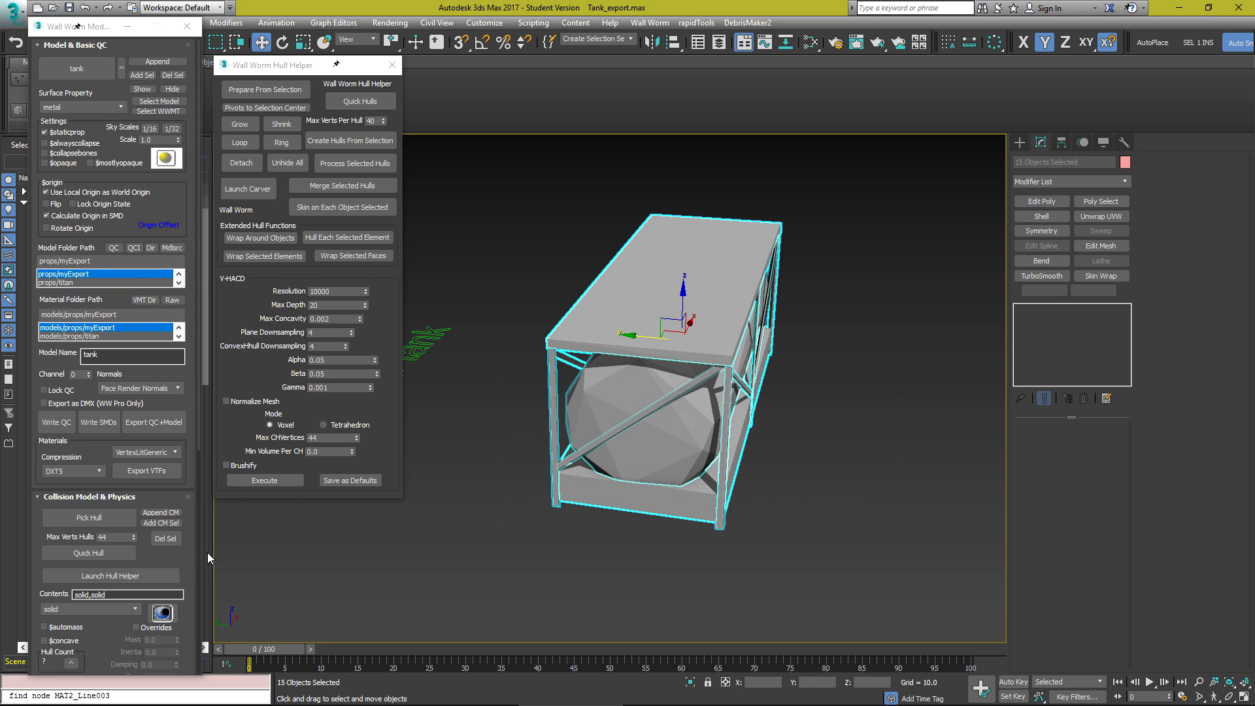
pyautogui.scroll(-10, 120, 500)
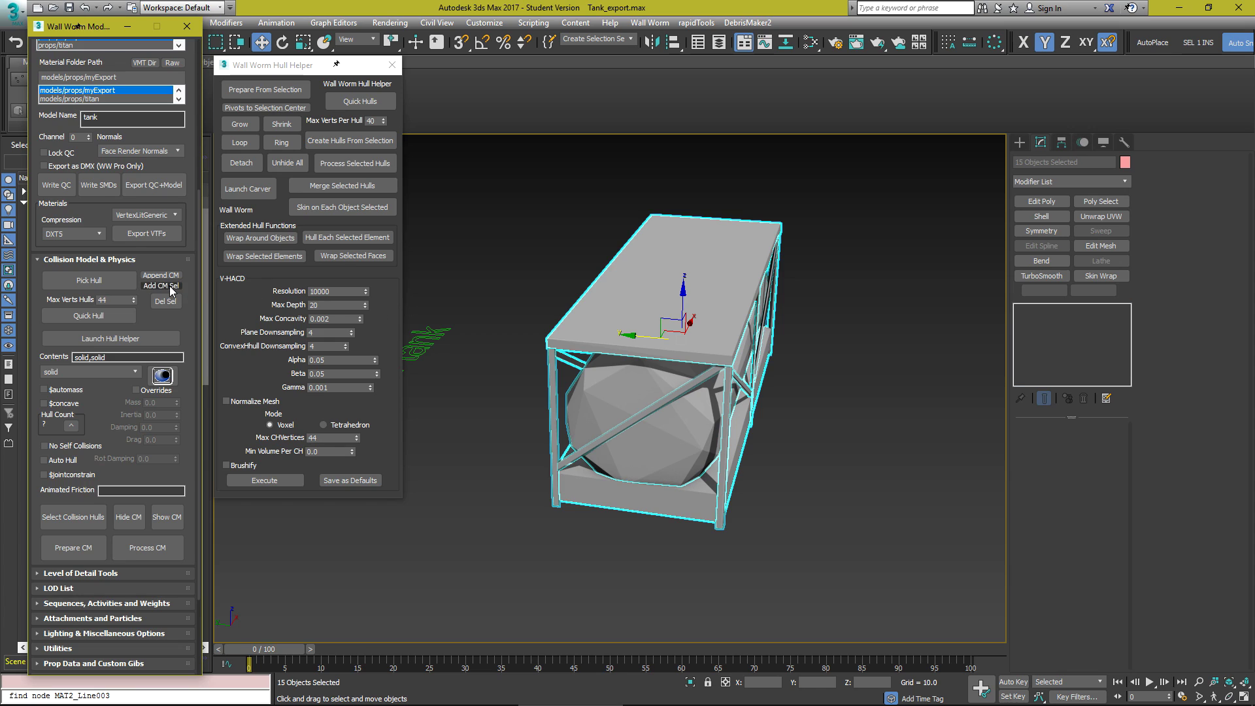
pyautogui.click(170, 289)
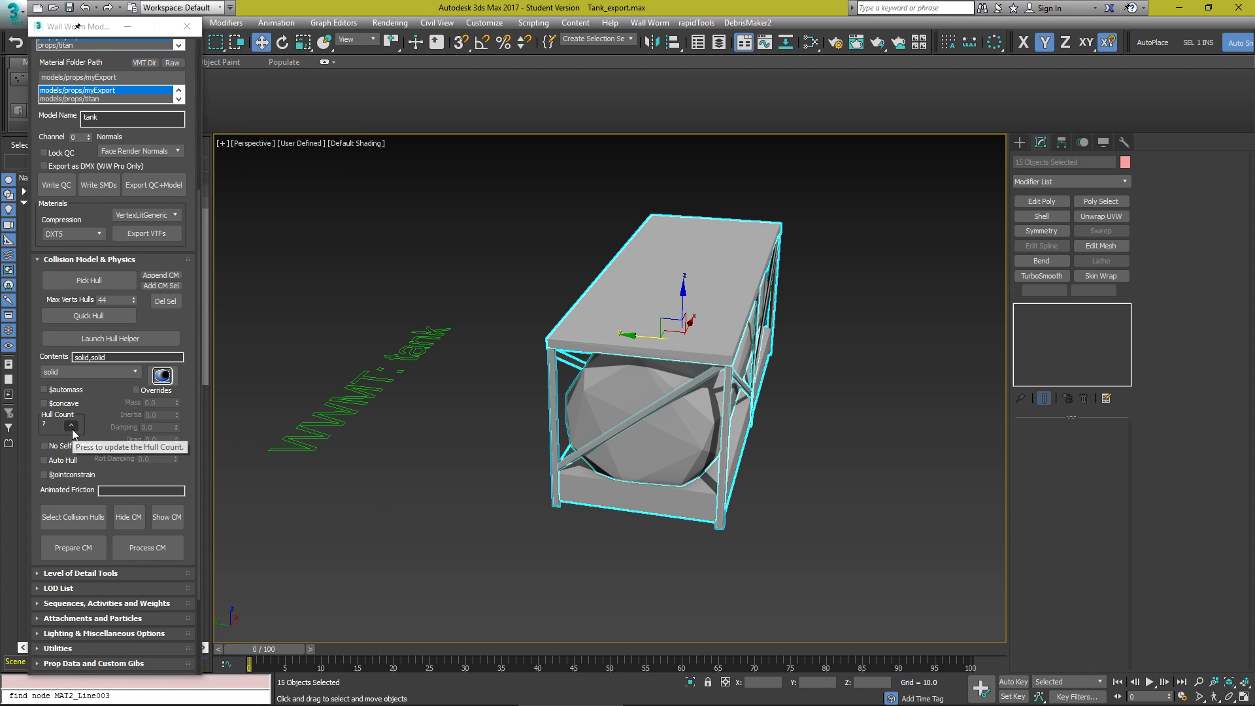
pyautogui.click(72, 428)
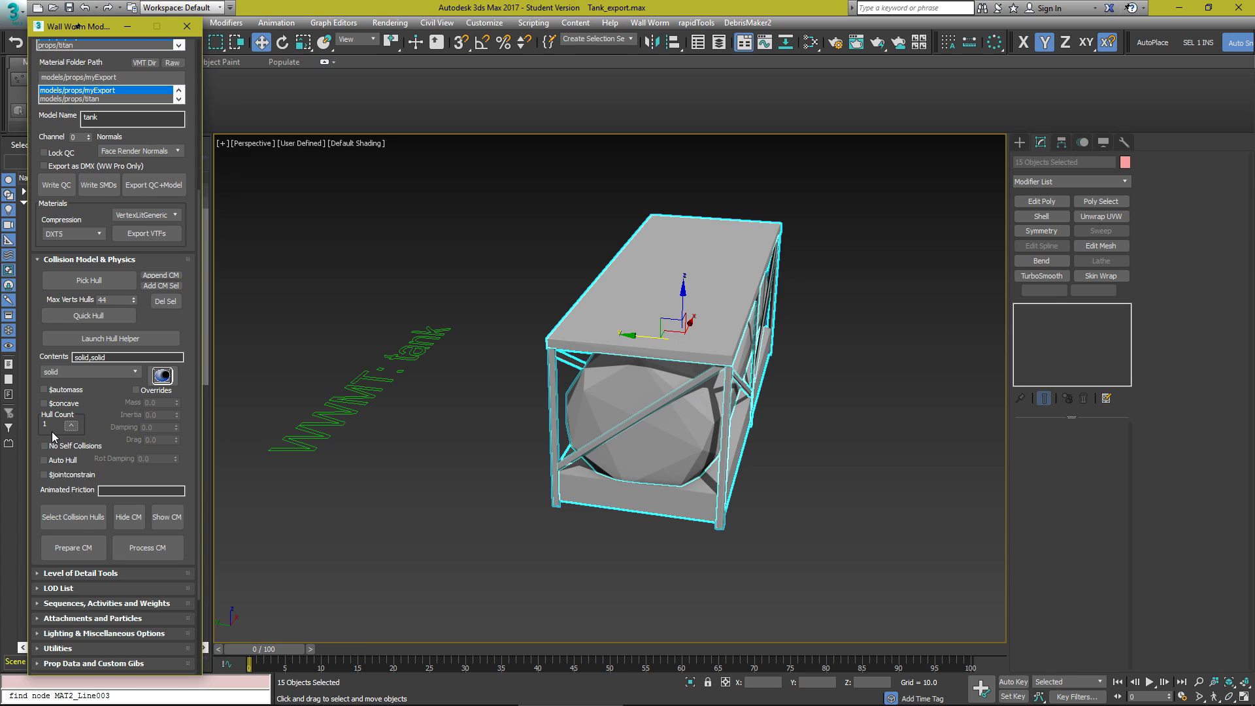
# Export the QC and tank model, inspect its physics model in the model viewer, and return to 3ds Max.
pyautogui.scroll(2, 112, 406)
pyautogui.click(143, 259)
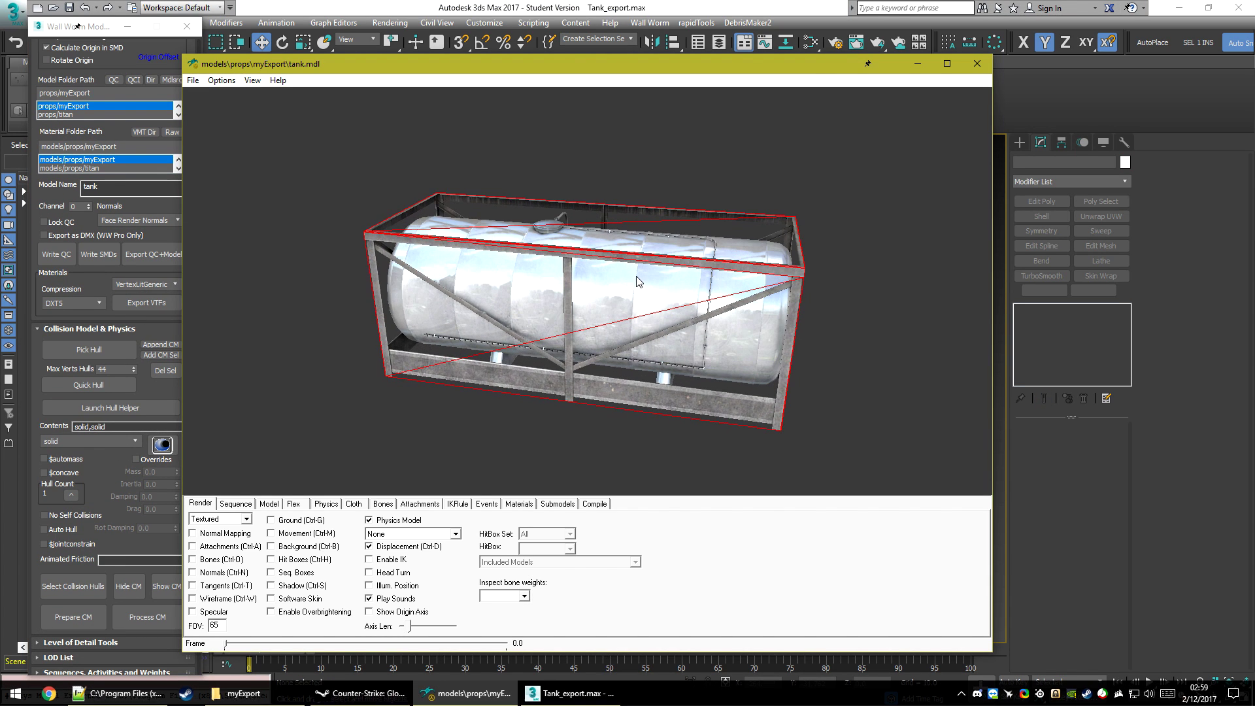
pyautogui.moveTo(628, 279)
pyautogui.mouseDown()
pyautogui.moveTo(610, 280)
pyautogui.moveTo(573, 197)
pyautogui.moveTo(619, 293)
pyautogui.mouseUp()
pyautogui.click(655, 6)
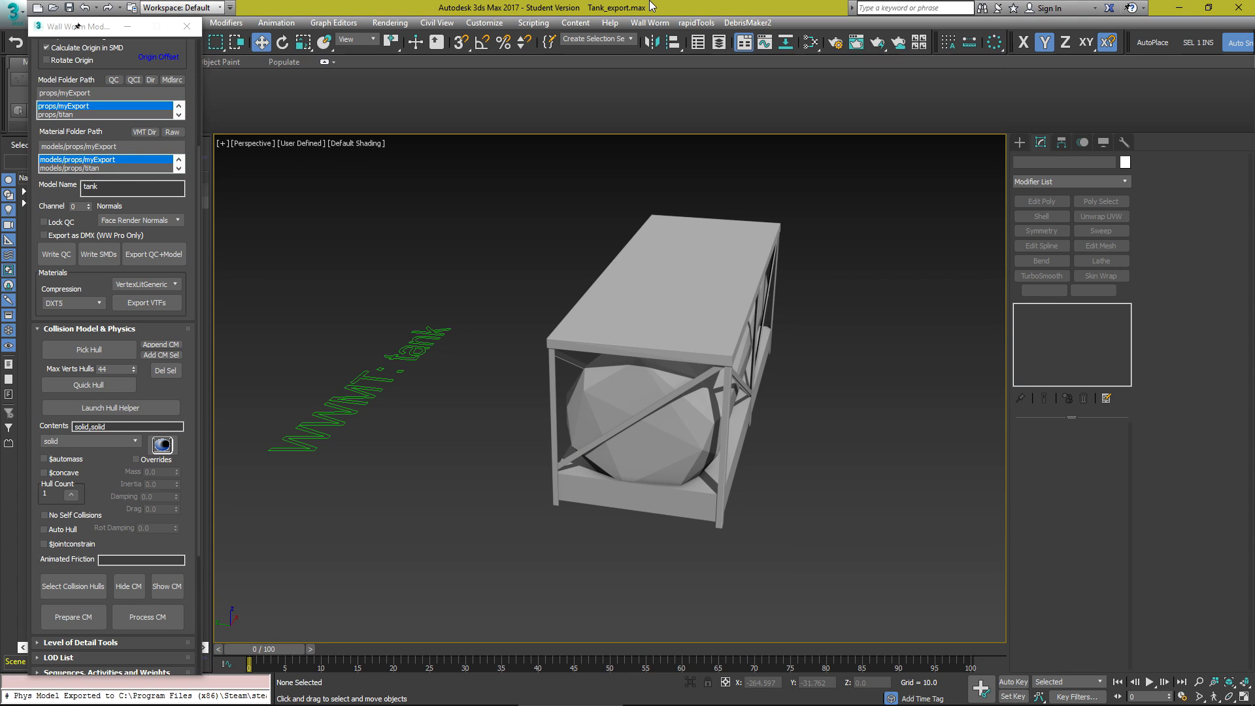
# Enable $concave for the collision model and process the collision hulls, checking their smoothing from several angles.
pyautogui.click(68, 475)
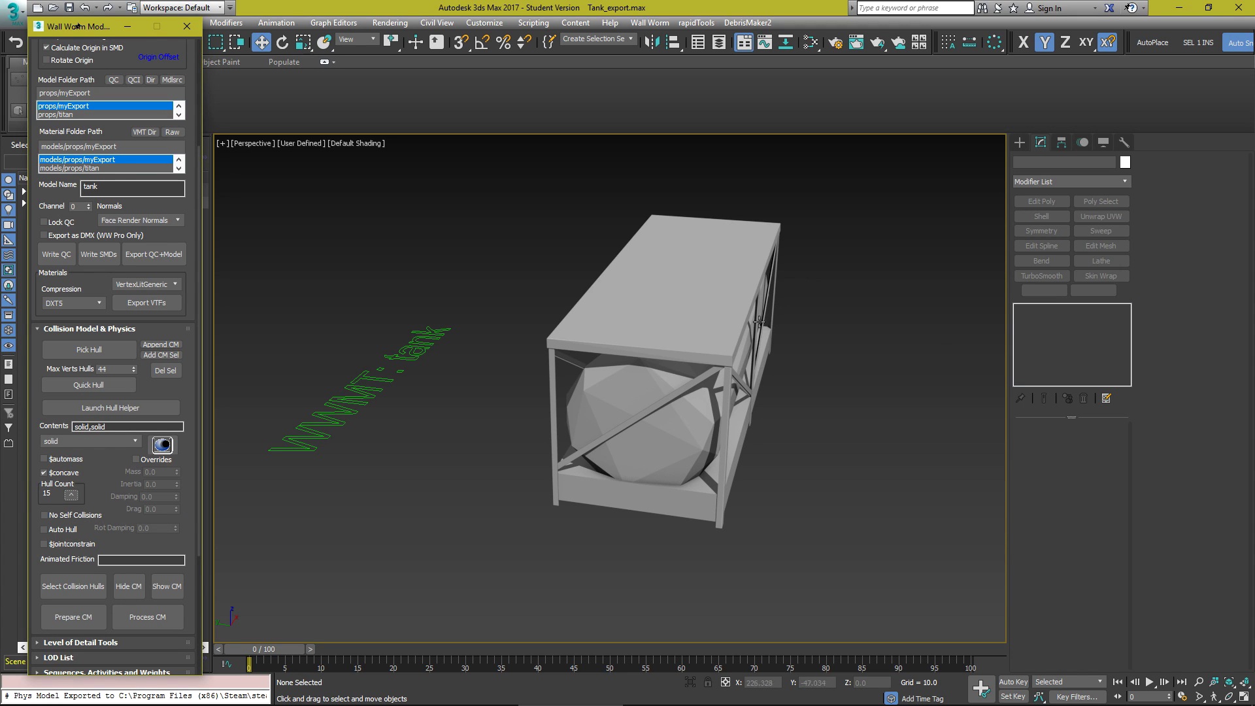
pyautogui.keyDown('alt'); pyautogui.moveTo(758, 322); pyautogui.dragTo(678, 368, button='middle'); pyautogui.keyUp('alt')
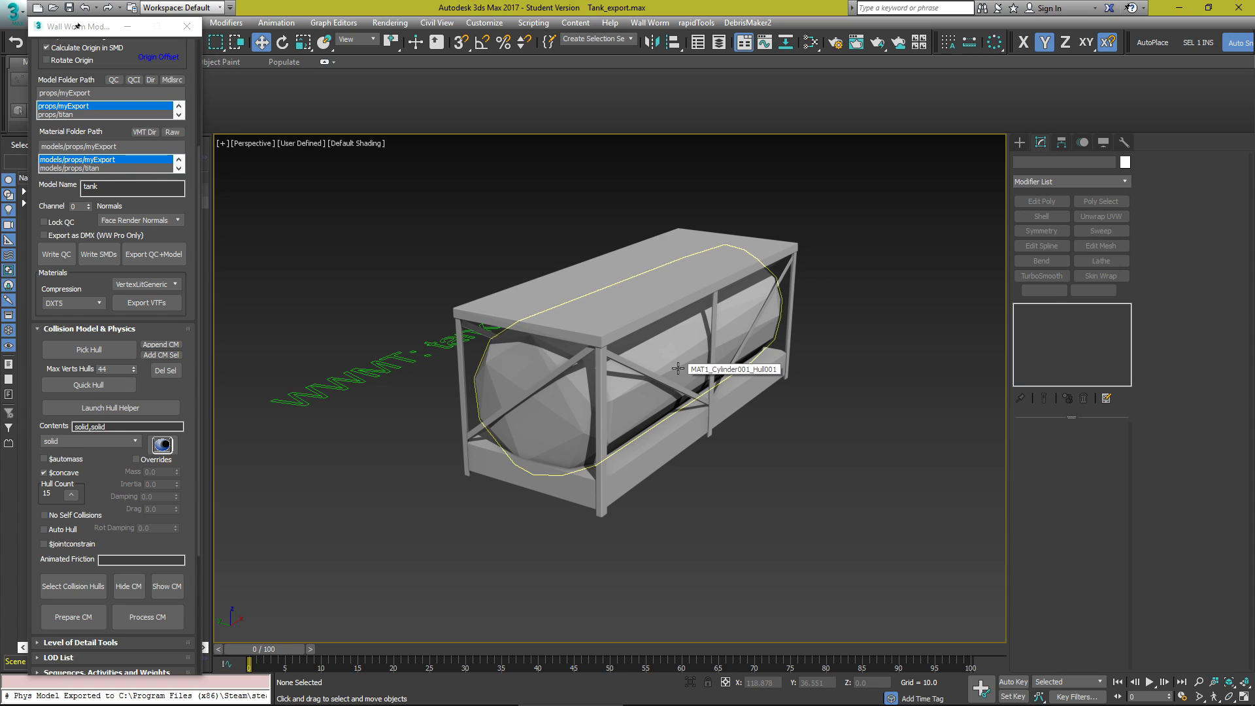
pyautogui.moveTo(613, 384)
pyautogui.keyDown('alt'); pyautogui.mouseDown(button='middle')
pyautogui.moveTo(700, 386)
pyautogui.moveTo(628, 374)
pyautogui.mouseUp(button='middle'); pyautogui.keyUp('alt')
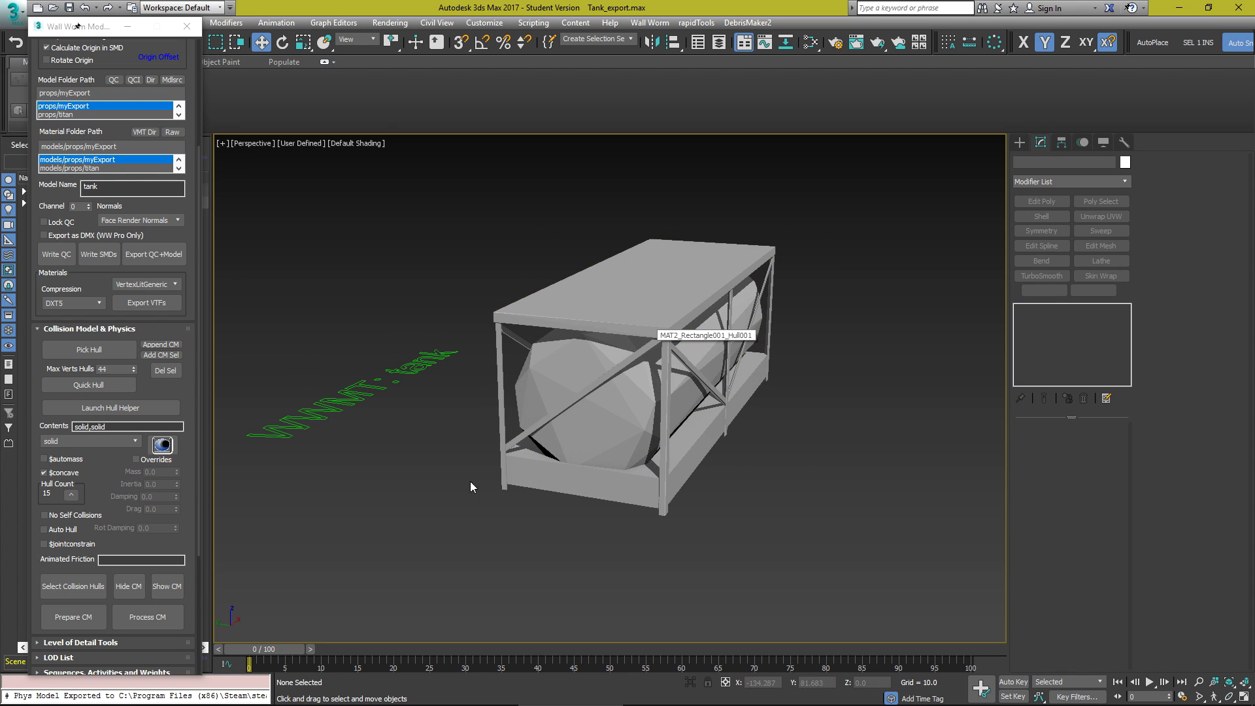
pyautogui.click(160, 620)
pyautogui.scroll(3, 624, 406)
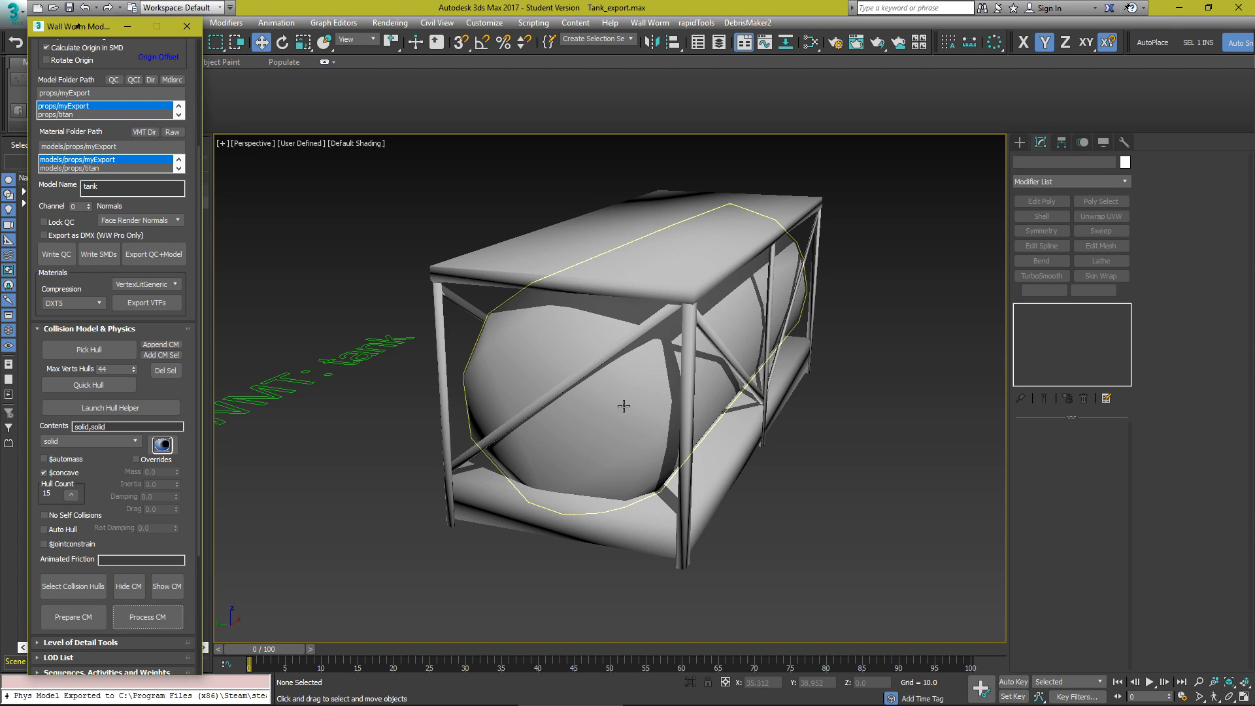
pyautogui.moveTo(600, 432)
pyautogui.keyDown('alt'); pyautogui.mouseDown(button='middle')
pyautogui.moveTo(711, 387)
pyautogui.moveTo(623, 380)
pyautogui.mouseUp(button='middle'); pyautogui.keyUp('alt')
pyautogui.keyDown('alt'); pyautogui.moveTo(623, 380); pyautogui.dragTo(618, 421, button='middle'); pyautogui.keyUp('alt')
pyautogui.scroll(-6, 619, 422)
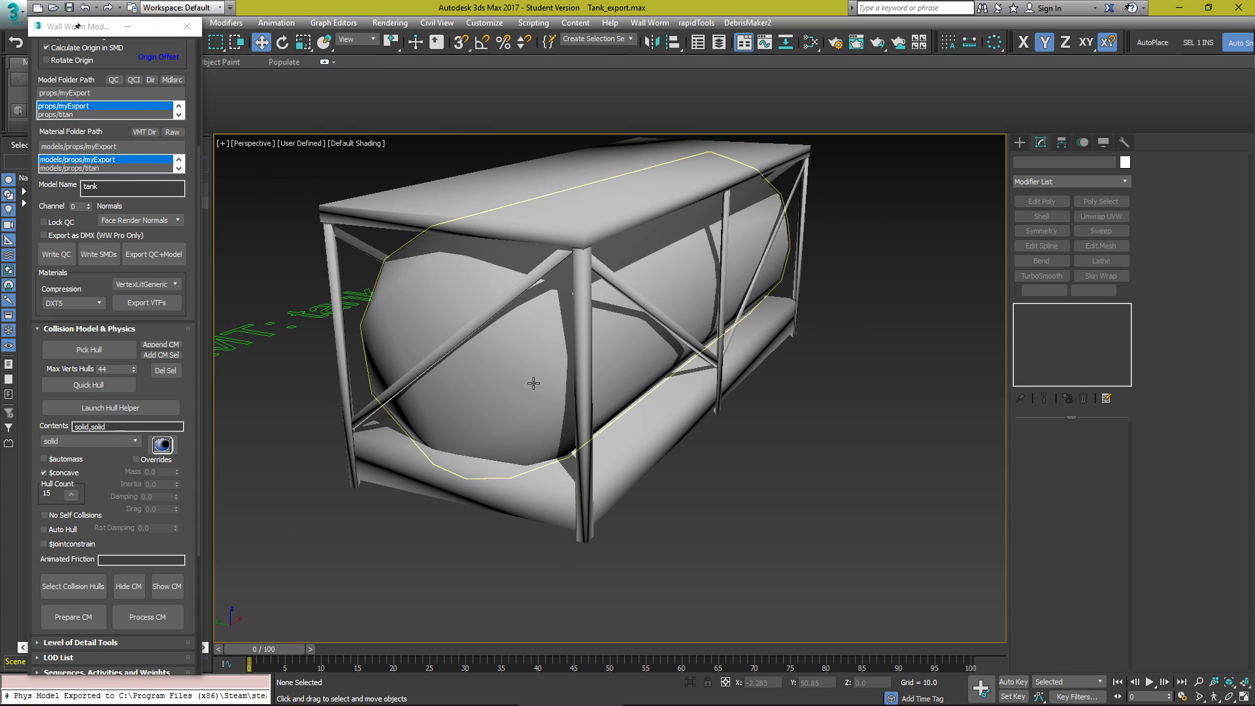
# Examine the polygon smoothing groups of the tank hull and the upper frame hull.
pyautogui.click(600, 319)
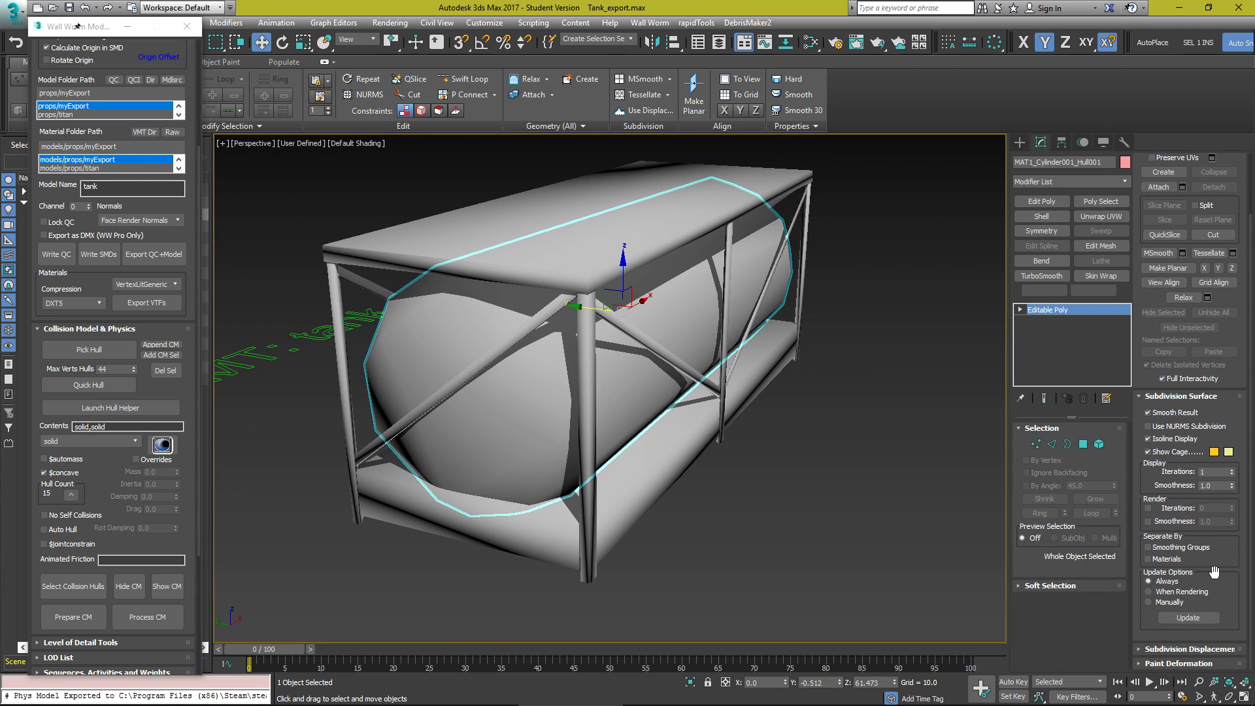
pyautogui.moveTo(1221, 543); pyautogui.dragTo(1227, 598)
pyautogui.press('4')
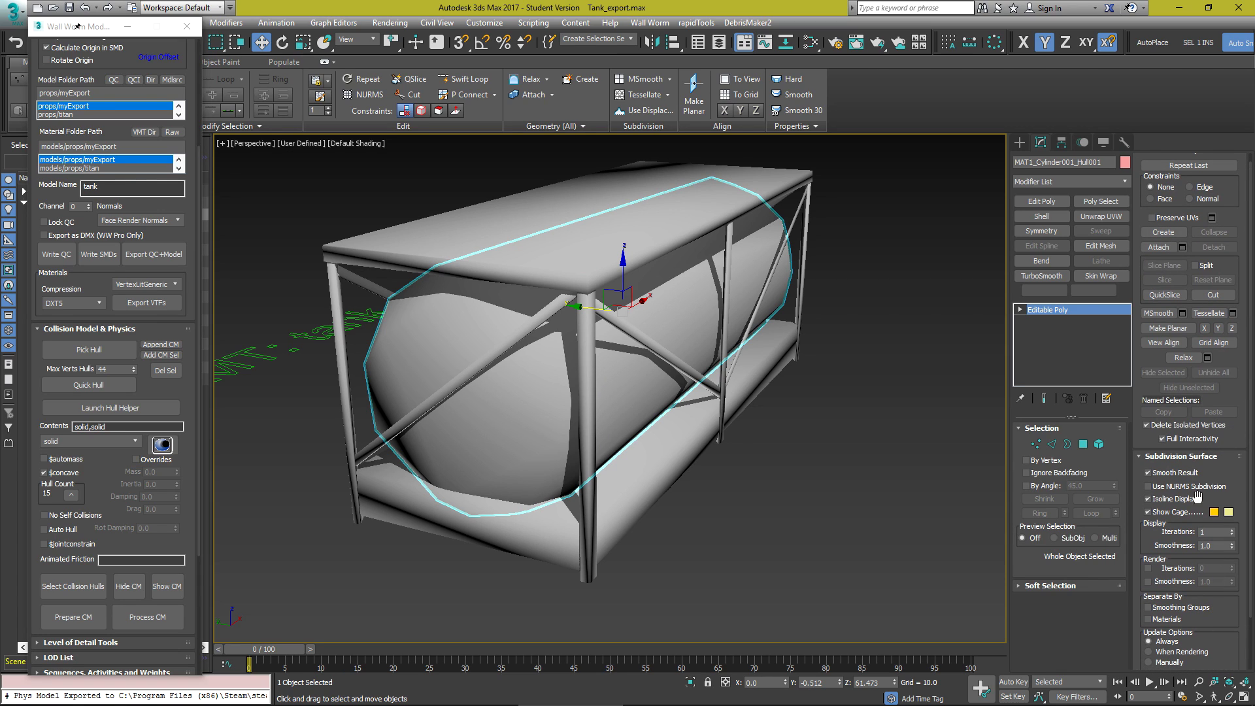
pyautogui.press('4')
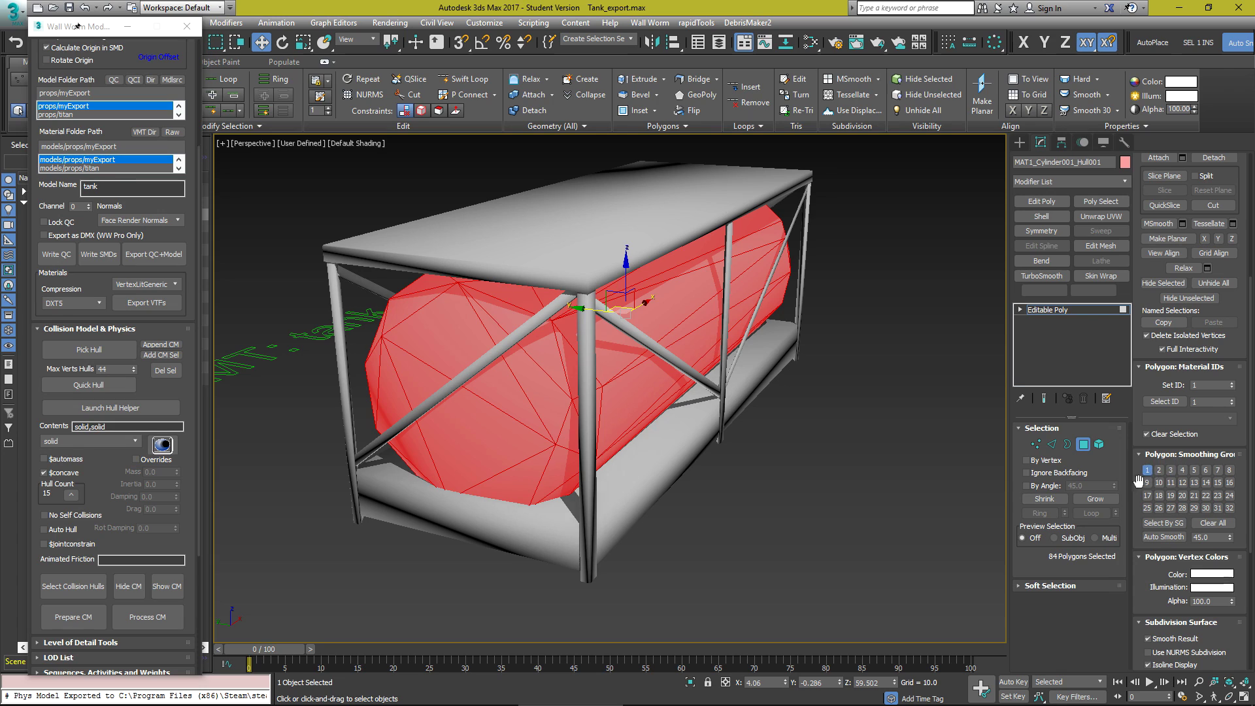
pyautogui.press('4')
pyautogui.click(582, 226)
pyautogui.press('4')
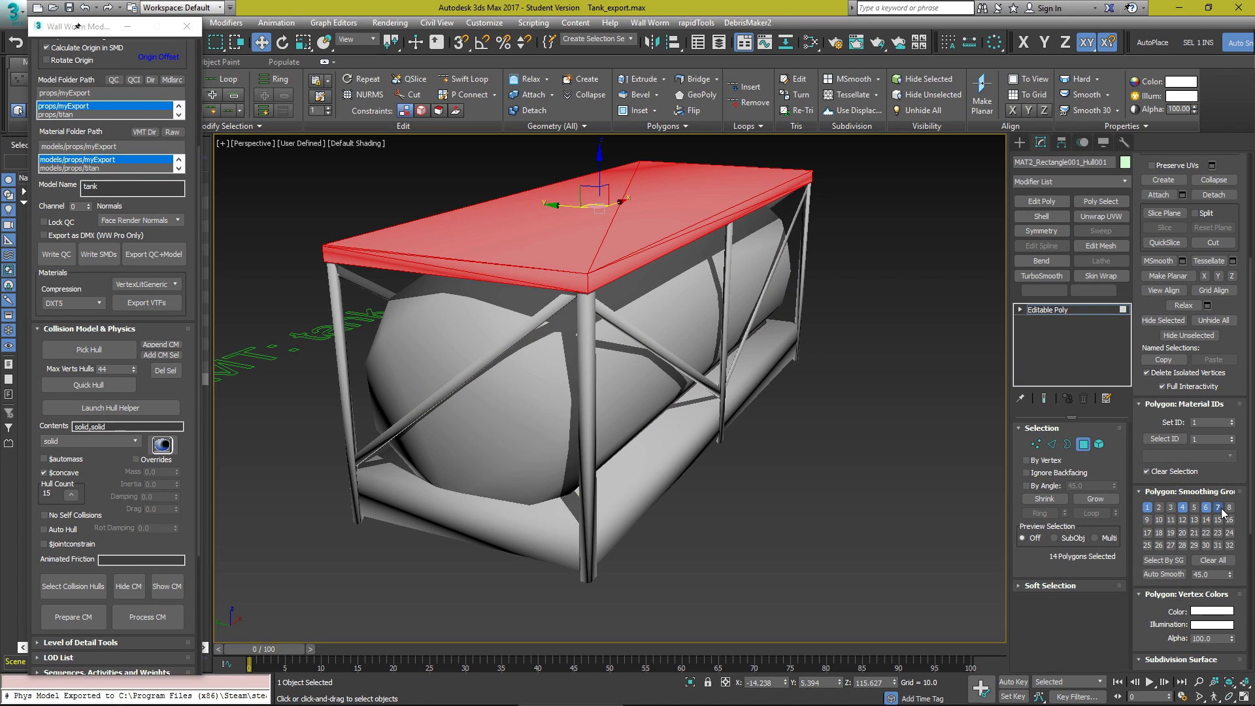
pyautogui.click(1085, 448)
pyautogui.click(703, 484)
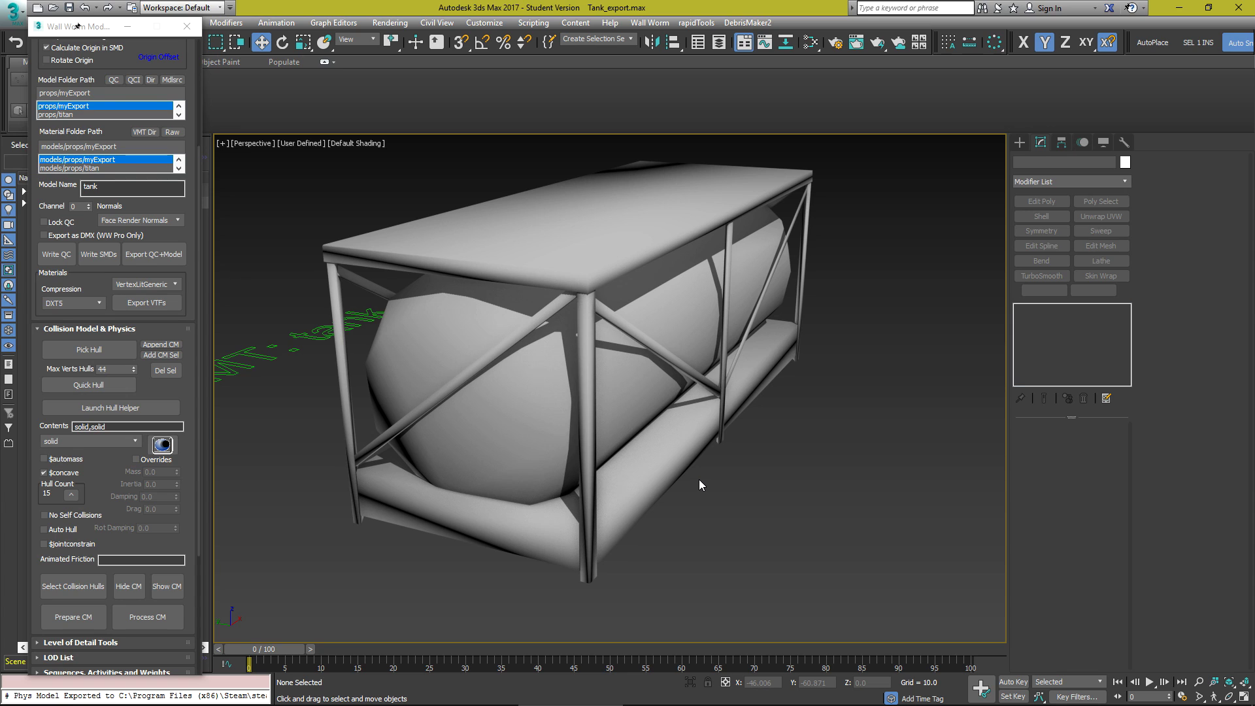
# Export the QC and tank model again, reload it in the model viewer, and inspect the collision wireframe.
pyautogui.scroll(-5, 700, 479)
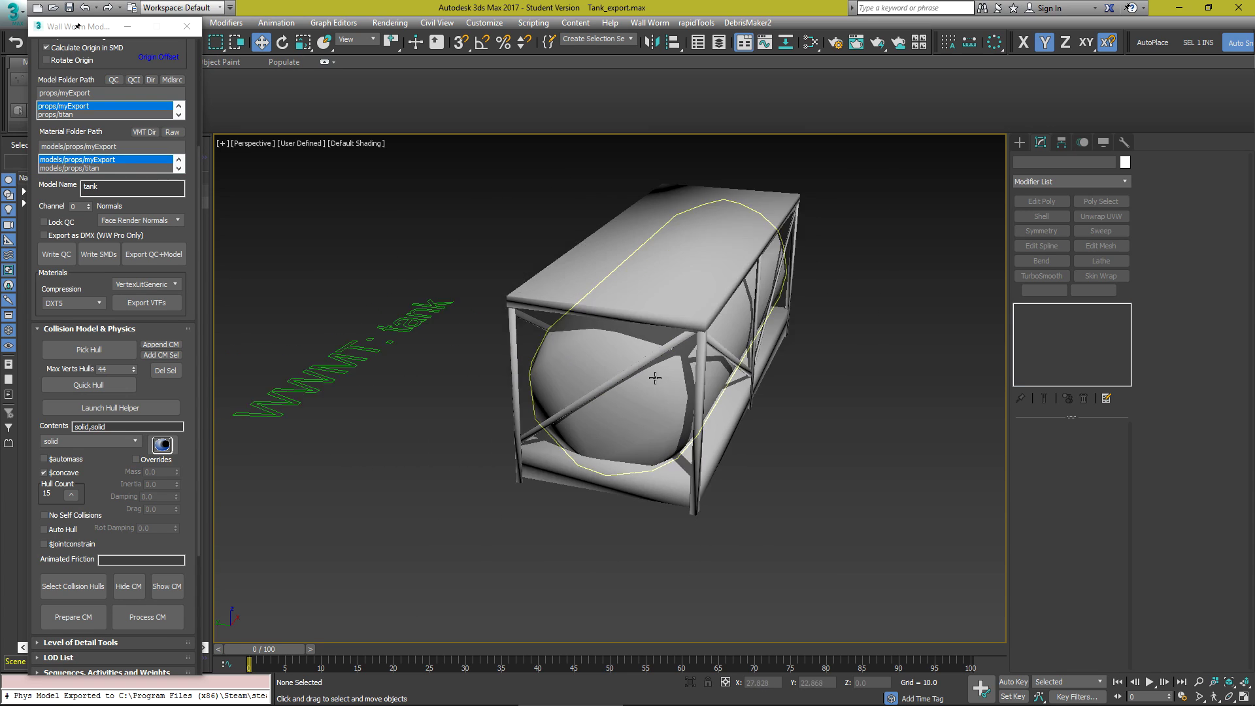
pyautogui.scroll(-4, 654, 378)
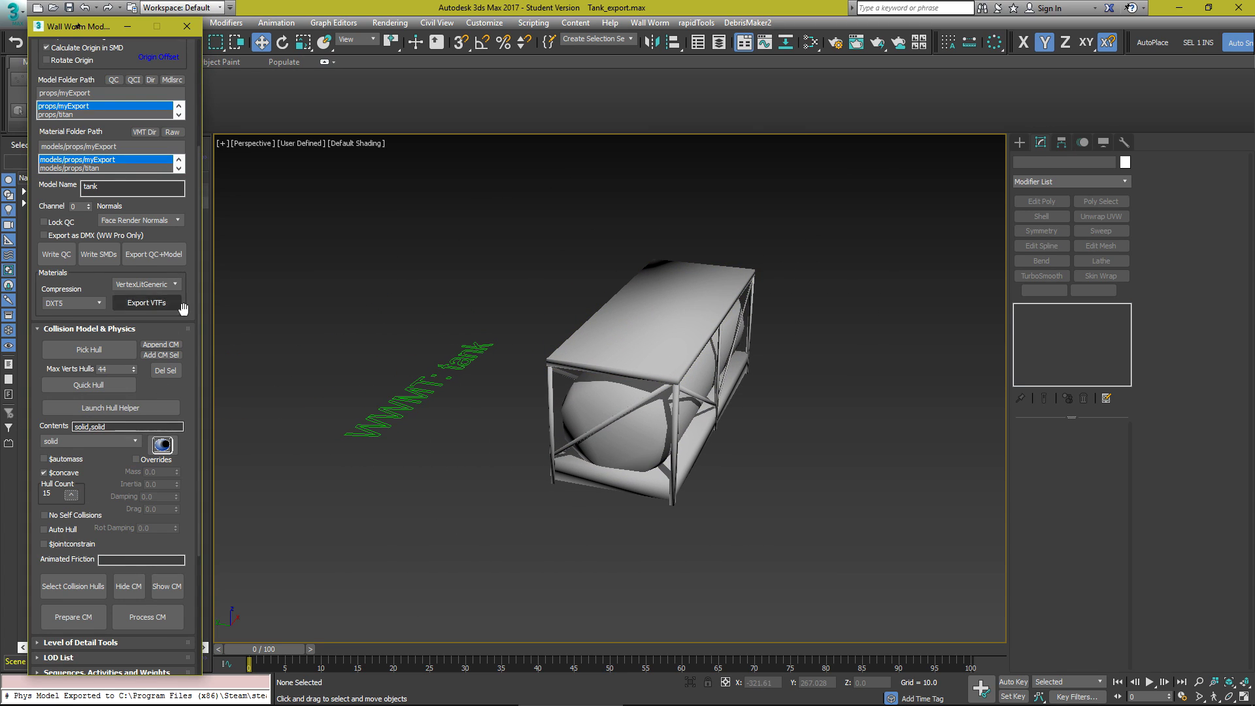
pyautogui.click(175, 256)
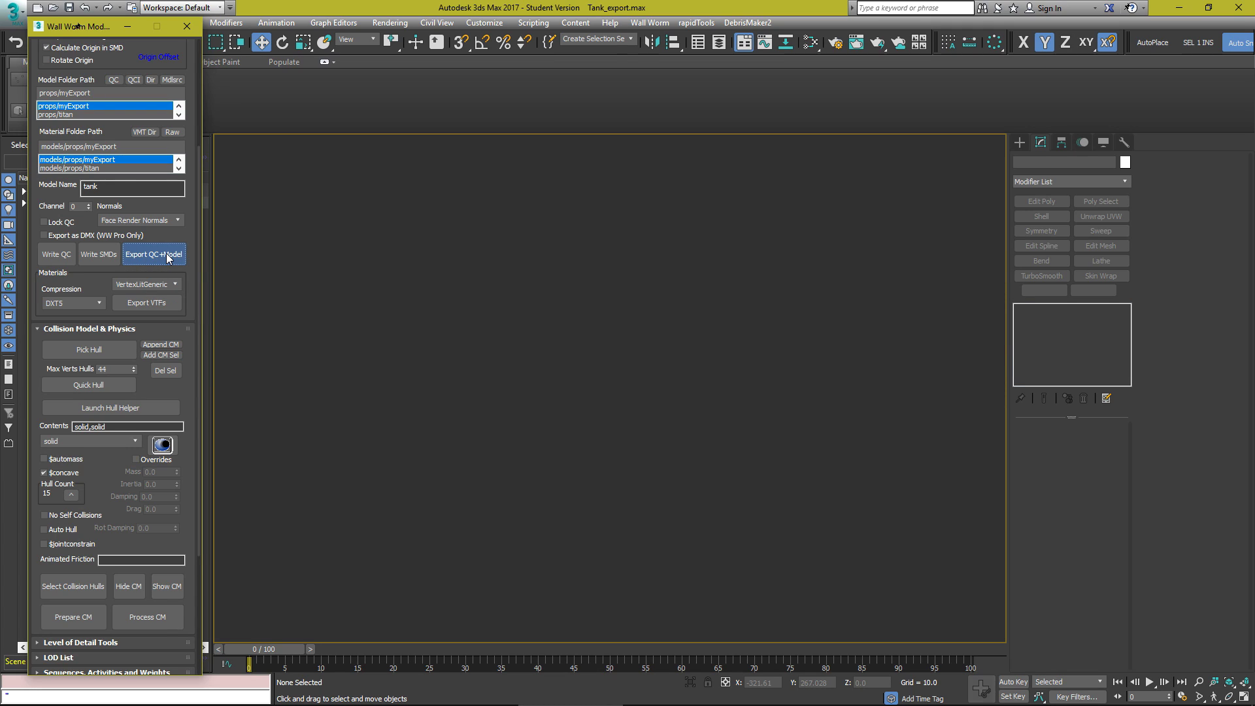
pyautogui.press('F5')
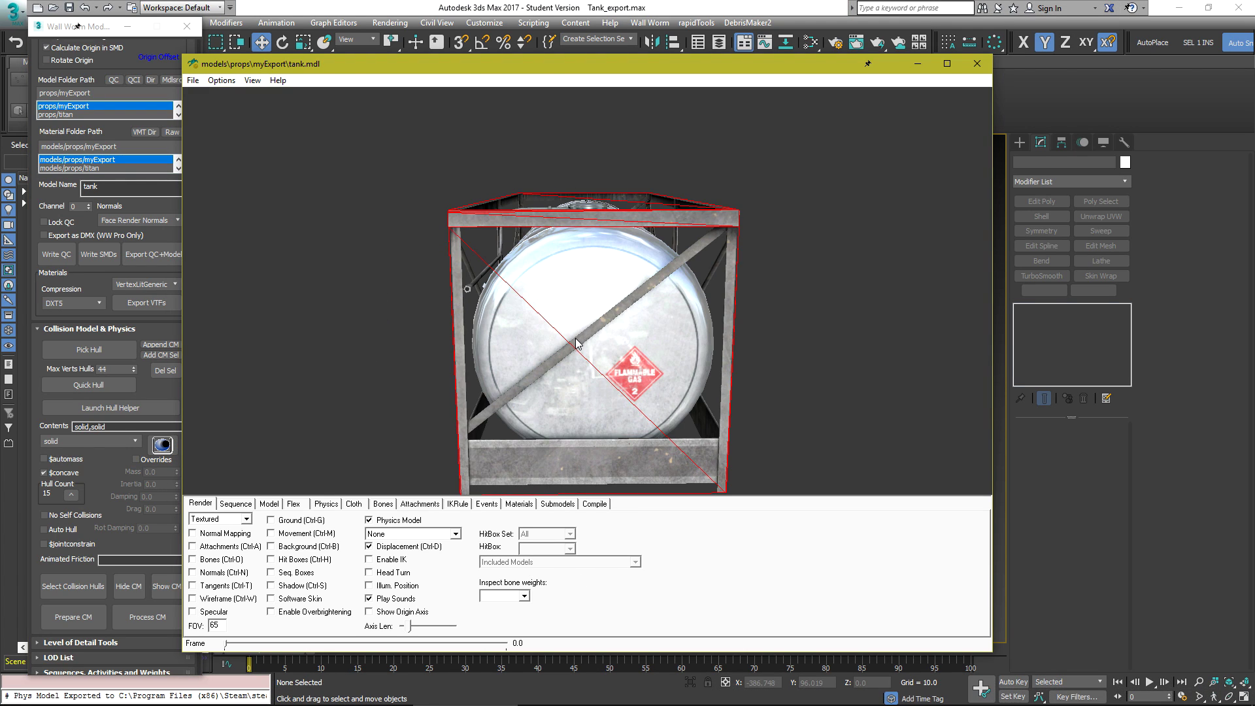
pyautogui.moveTo(575, 323); pyautogui.dragTo(600, 334)
pyautogui.moveTo(668, 303); pyautogui.dragTo(501, 206)
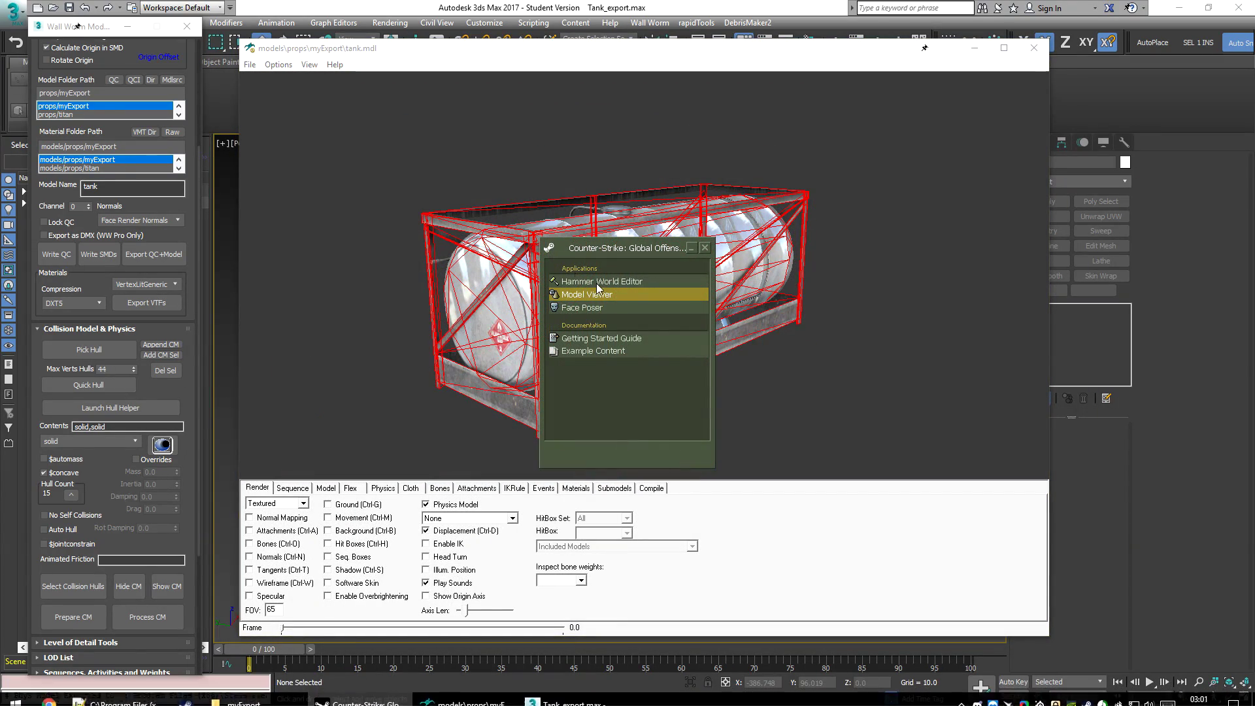
# Launch Hammer World Editor and create an info_player_terrorist entity at the origin of the top view.
pyautogui.doubleClick(599, 284)
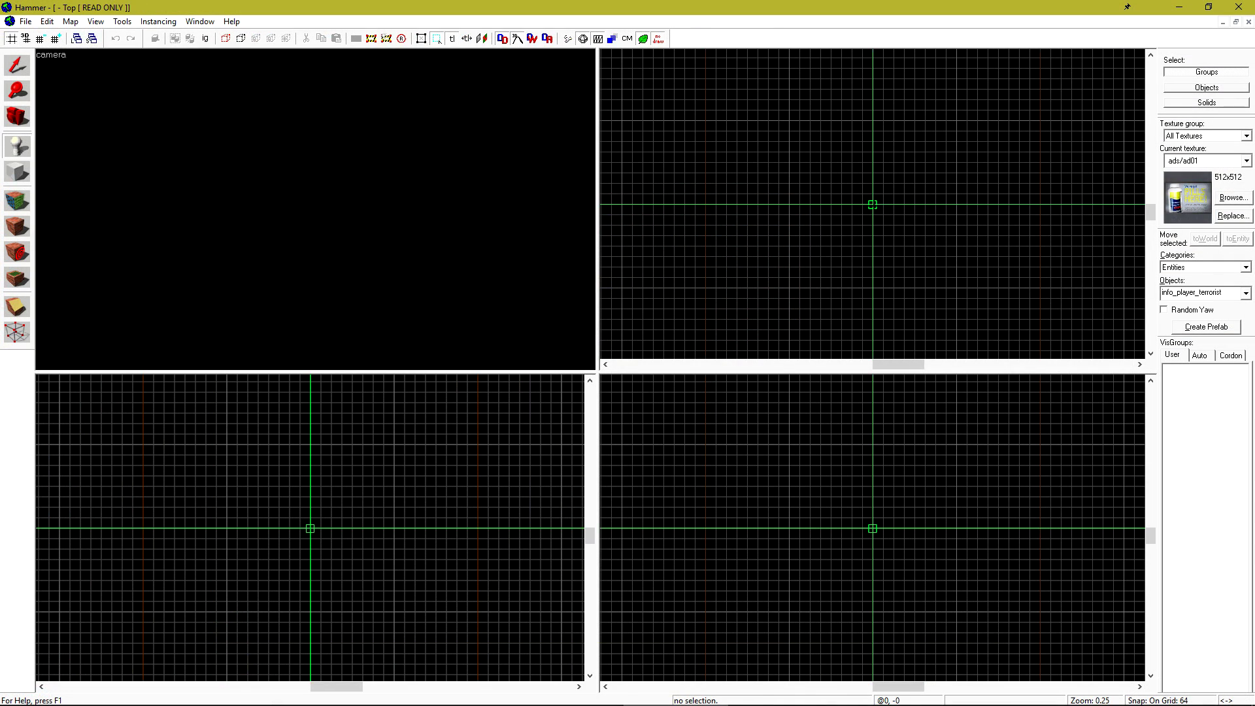
pyautogui.rightClick(873, 205)
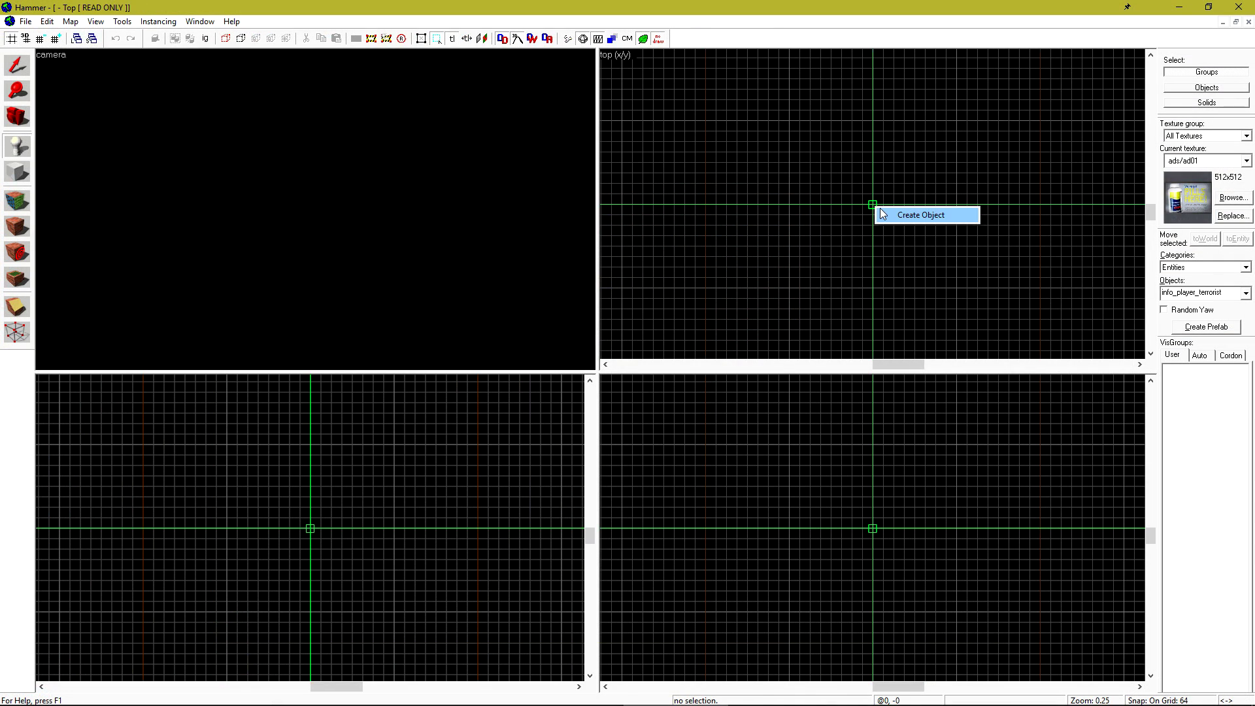
pyautogui.click(884, 214)
pyautogui.scroll(-5, 381, 218)
pyautogui.hotkey('shift', 's')
# Change the new entity's class to prop_static and open the model browser for its World Model.
pyautogui.doubleClick(324, 189)
pyautogui.doubleClick(496, 260)
pyautogui.write('prop_static')
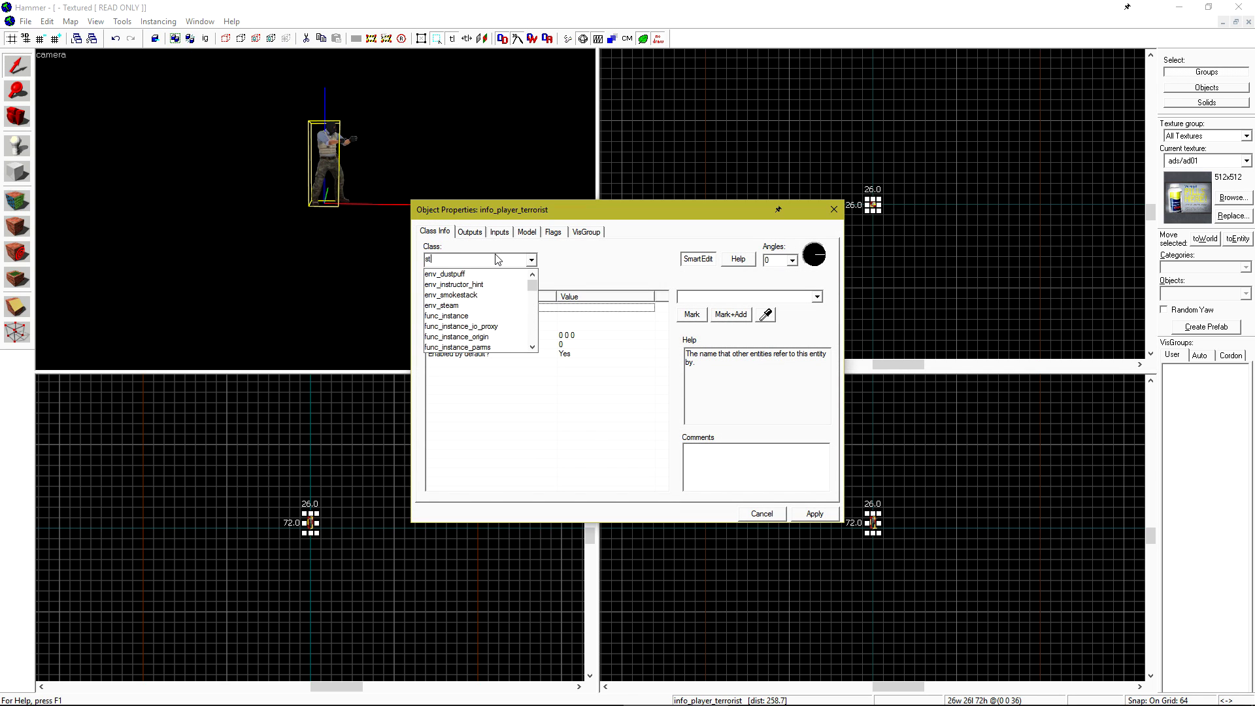
pyautogui.press('Return')
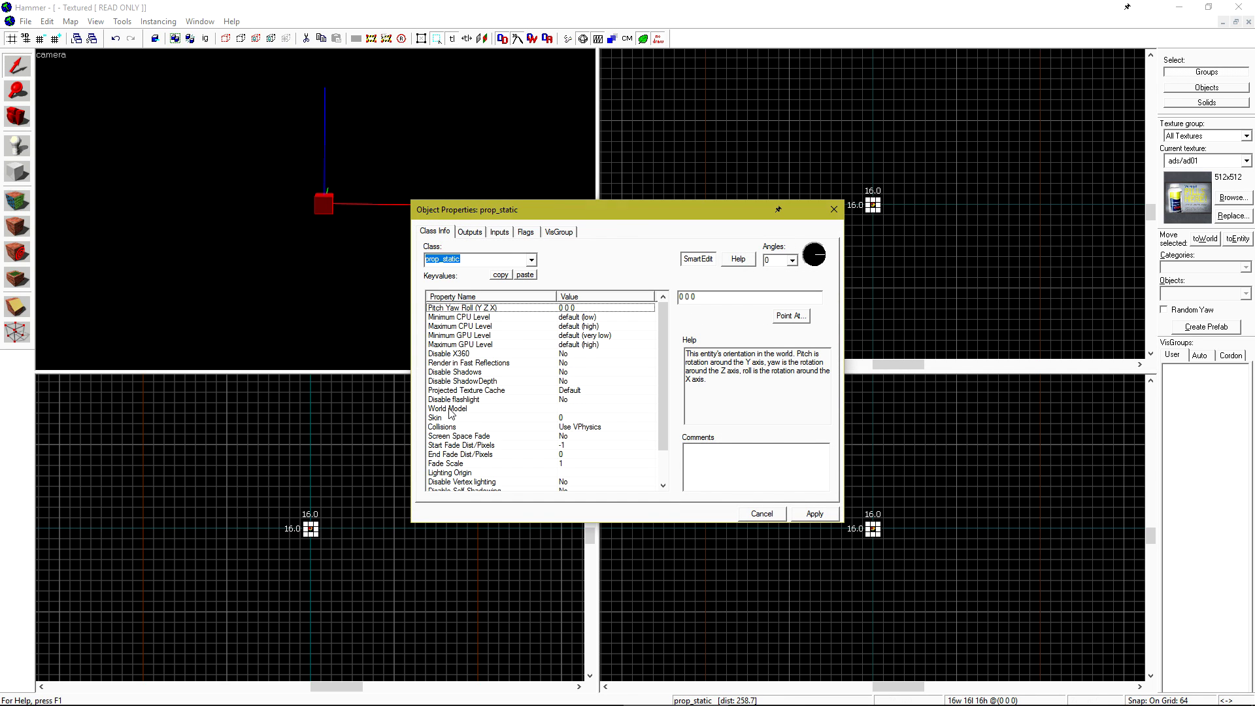
pyautogui.click(451, 411)
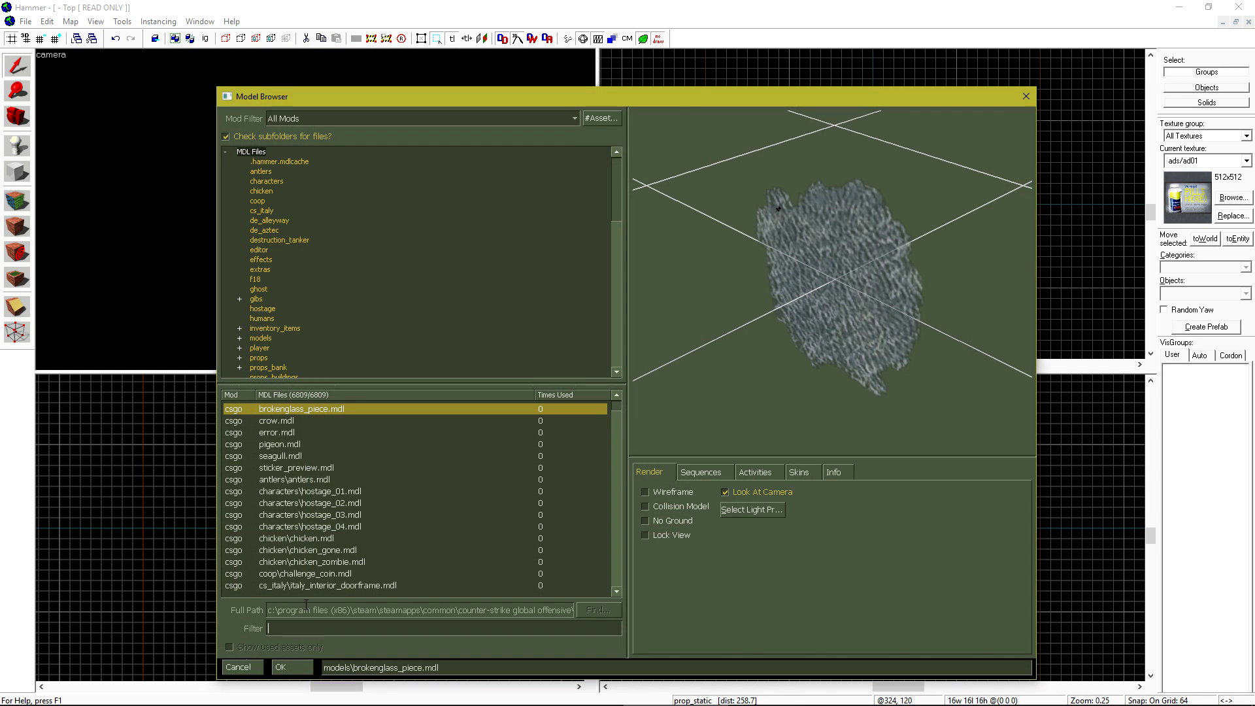
# Set the prop's World Model to models/props/myexport/tank.mdl using the filter "myexpo", apply it, and close the properties.
pyautogui.write('myexpo')
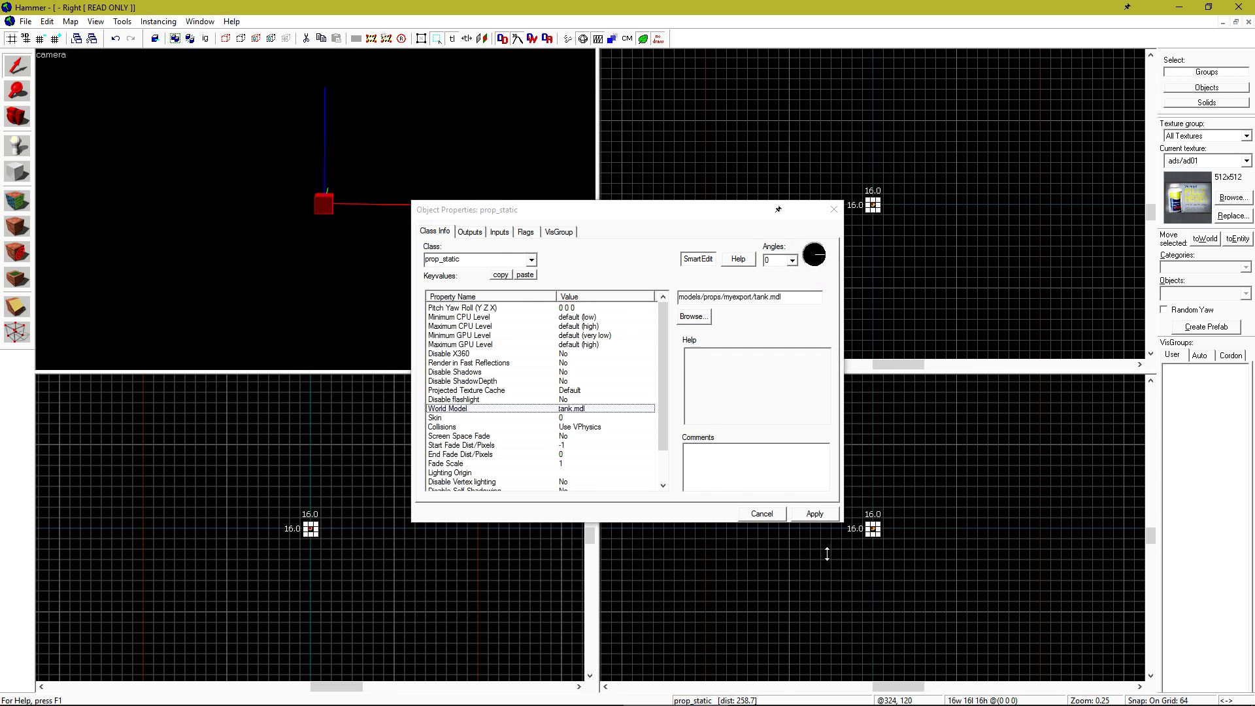
pyautogui.press('Return')
pyautogui.click(826, 516)
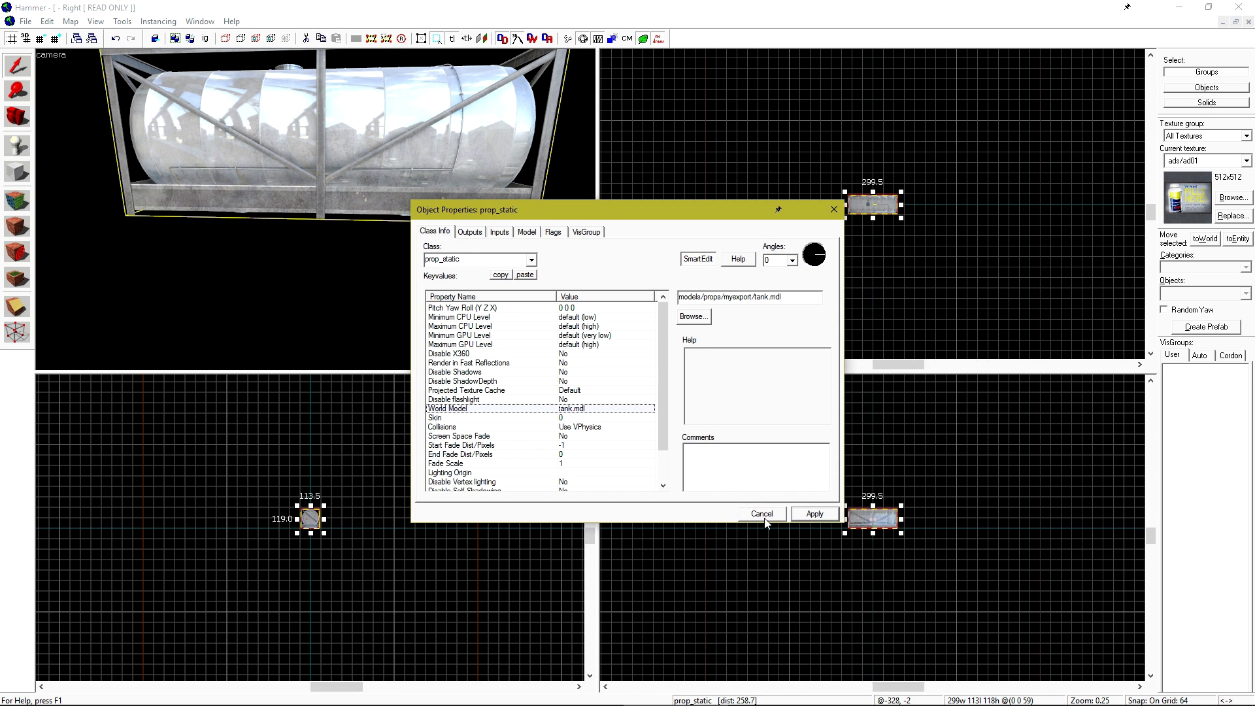
pyautogui.click(765, 516)
pyautogui.press('Escape')
# Examine the placed tank prop from all sides and around its origin underneath in the maximized camera view.
pyautogui.press('z')
pyautogui.press('s')
pyautogui.press('a')
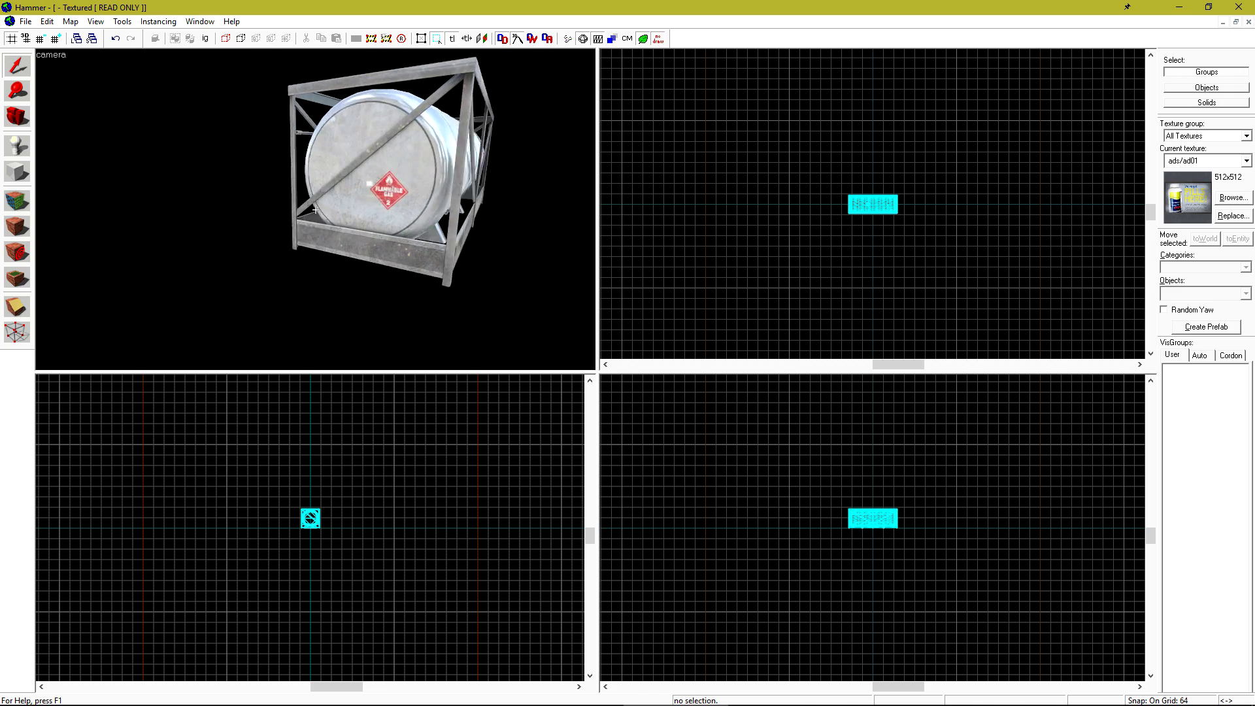
pyautogui.press('z')
pyautogui.click(345, 198)
pyautogui.hotkey('shift', 'z')
pyautogui.press('z')
pyautogui.press('s')
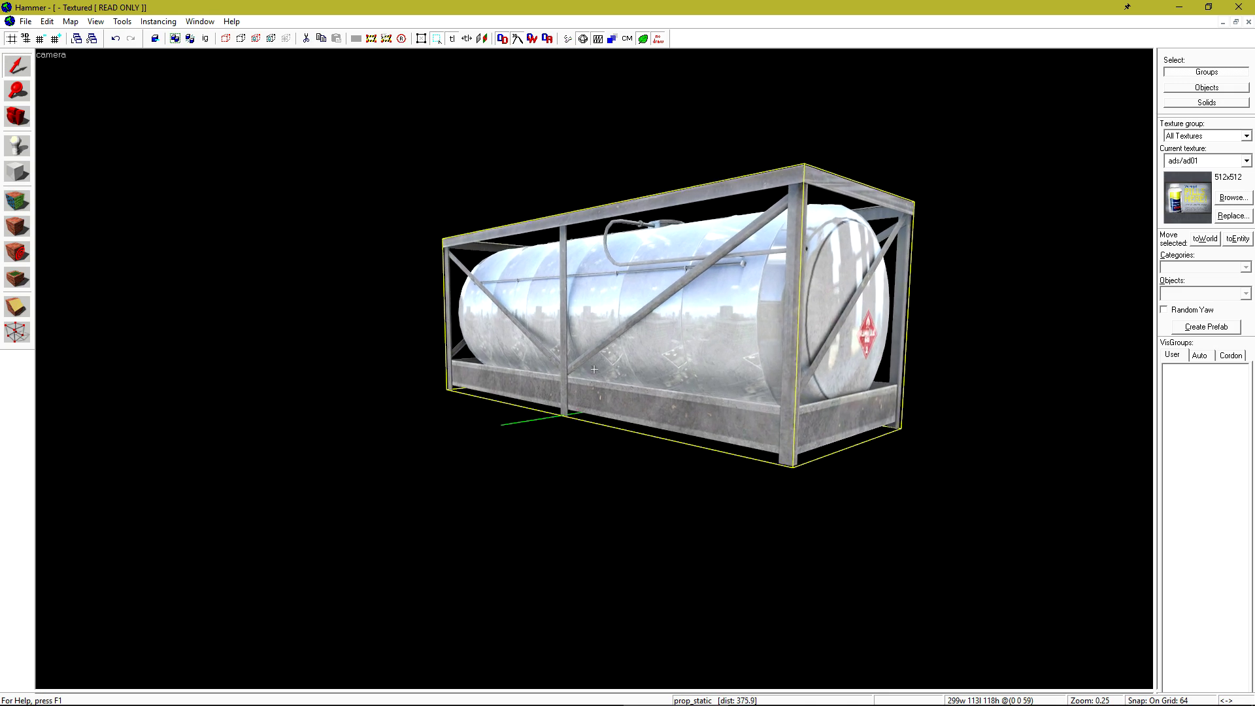
pyautogui.press('w')
pyautogui.press('s')
pyautogui.press('z')
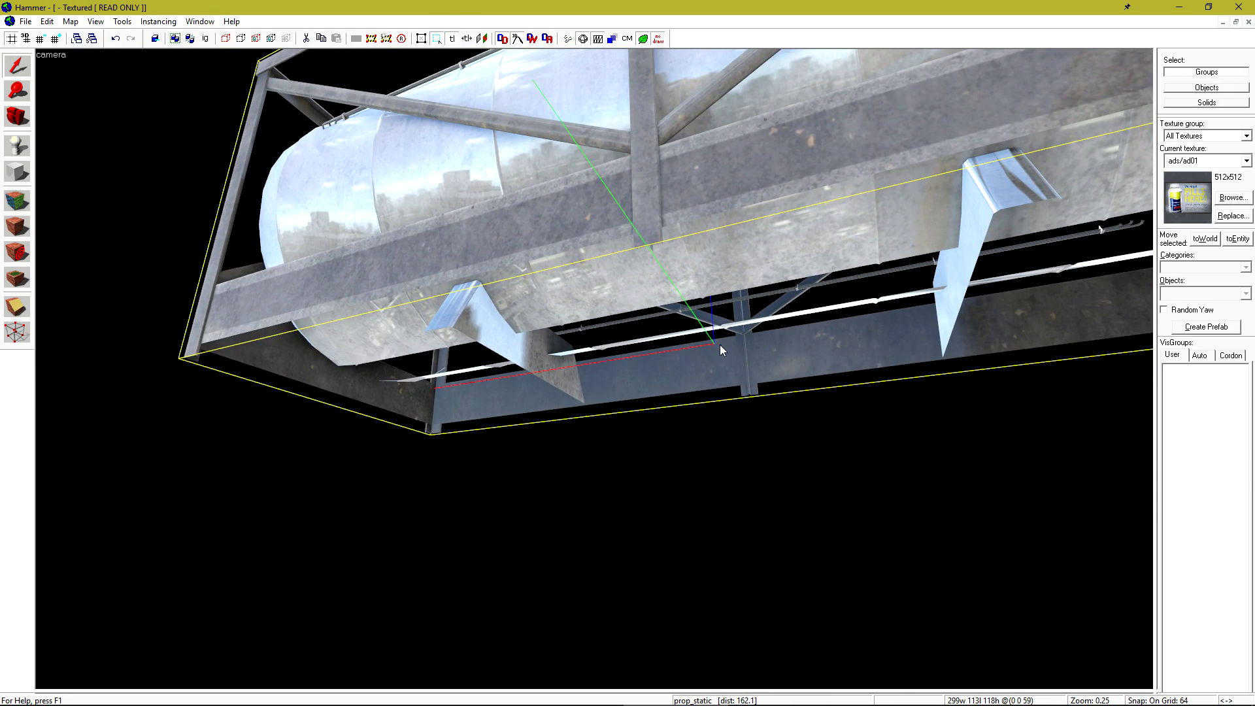
pyautogui.press('w')
pyautogui.press('z')
pyautogui.press('s')
pyautogui.press('z')
pyautogui.hotkey('shift', 'z')
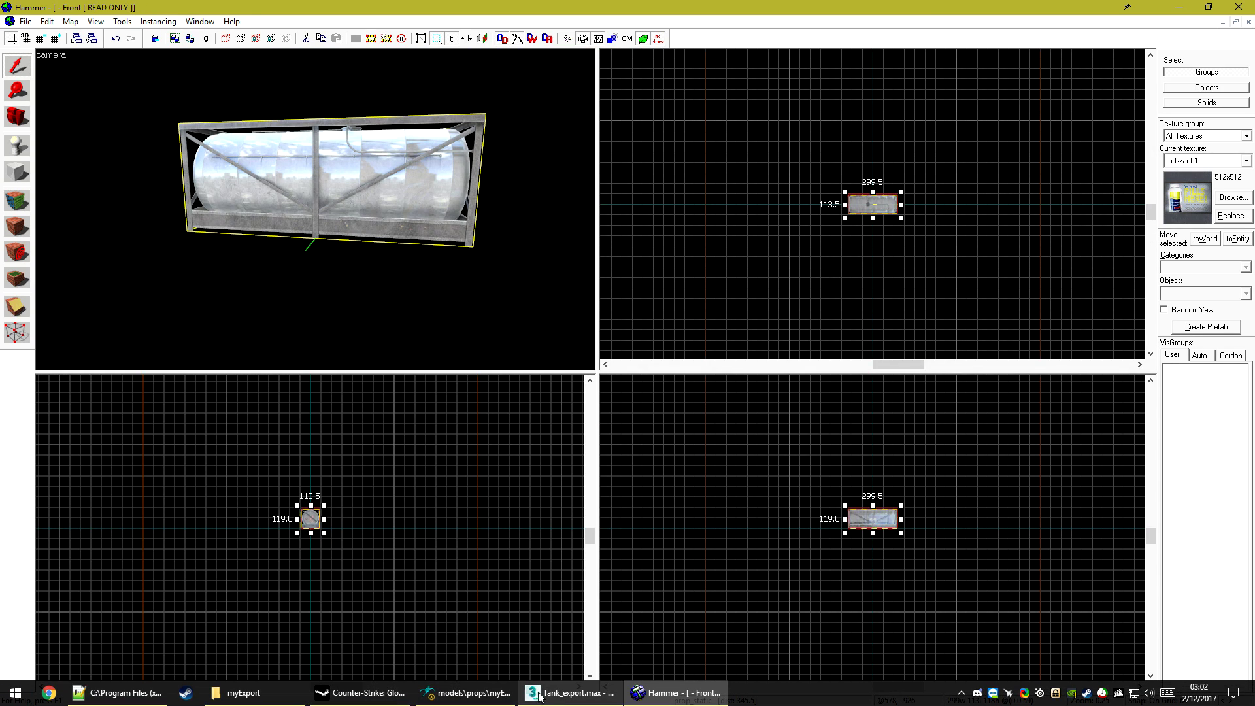
# Switch to 3ds Max, hide the collision hulls, and show the tank's model meshes.
pyautogui.click(567, 692)
pyautogui.scroll(2, 639, 426)
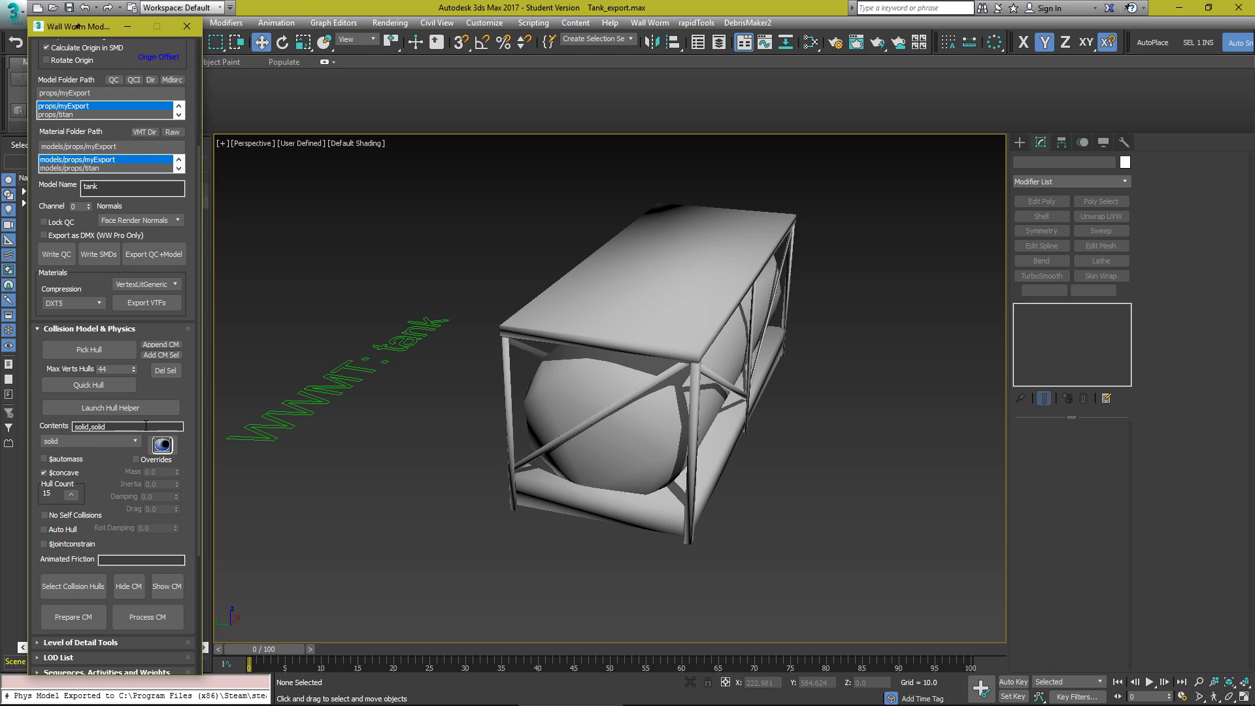
pyautogui.click(174, 405)
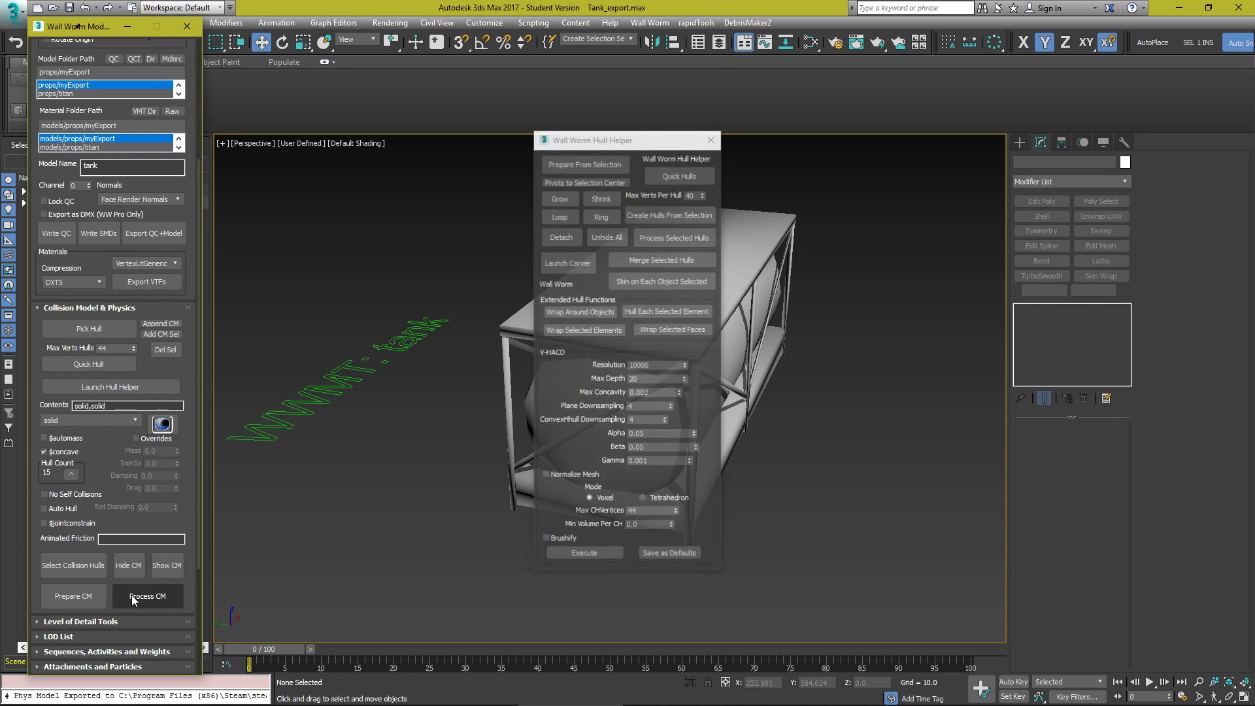
pyautogui.click(138, 567)
pyautogui.click(711, 139)
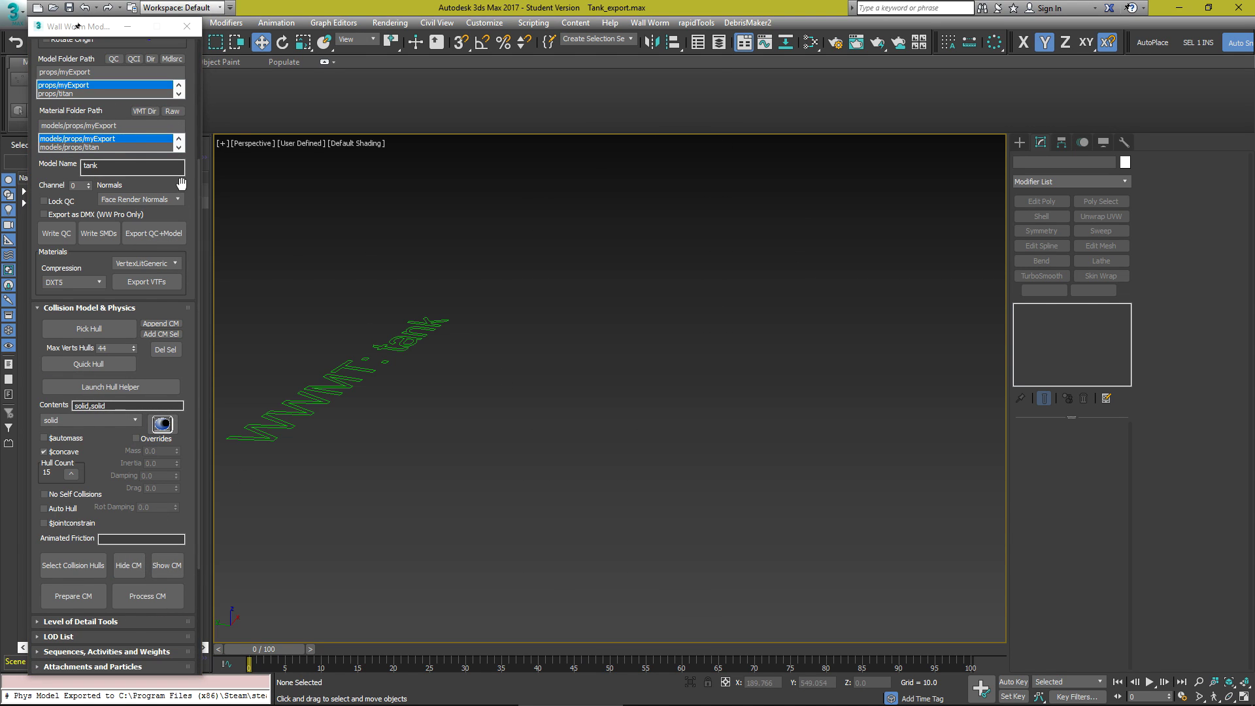
pyautogui.scroll(5, 181, 184)
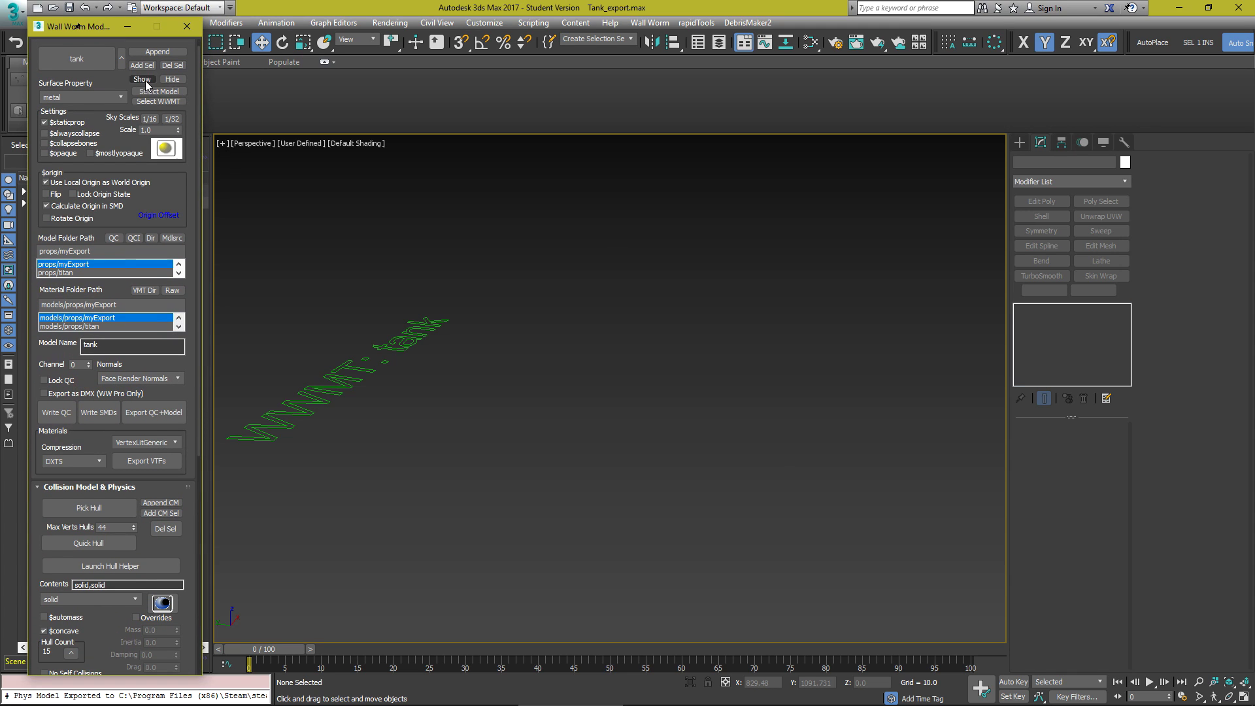
pyautogui.click(145, 85)
# Shift only the tank cylinder's pivot along X to about -176, and export the QC and model.
pyautogui.keyDown('alt'); pyautogui.moveTo(815, 358); pyautogui.dragTo(742, 356, button='middle'); pyautogui.keyUp('alt')
pyautogui.click(742, 353)
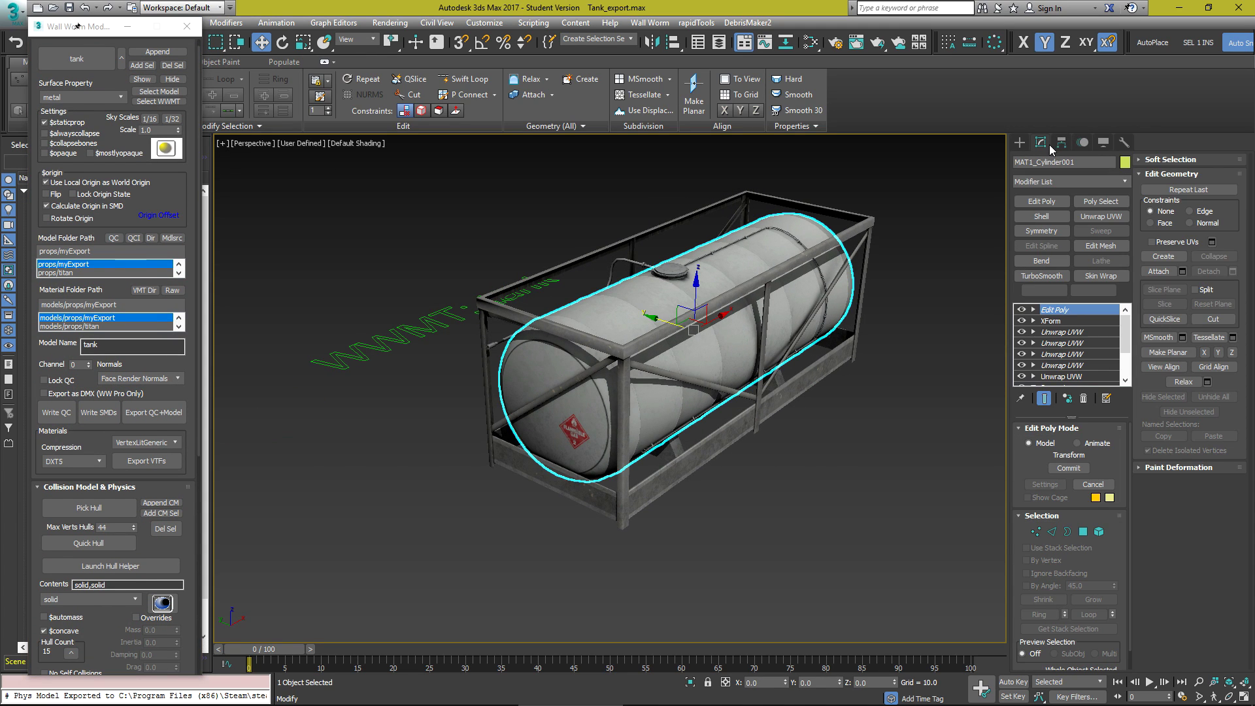
pyautogui.click(1062, 142)
pyautogui.click(1069, 231)
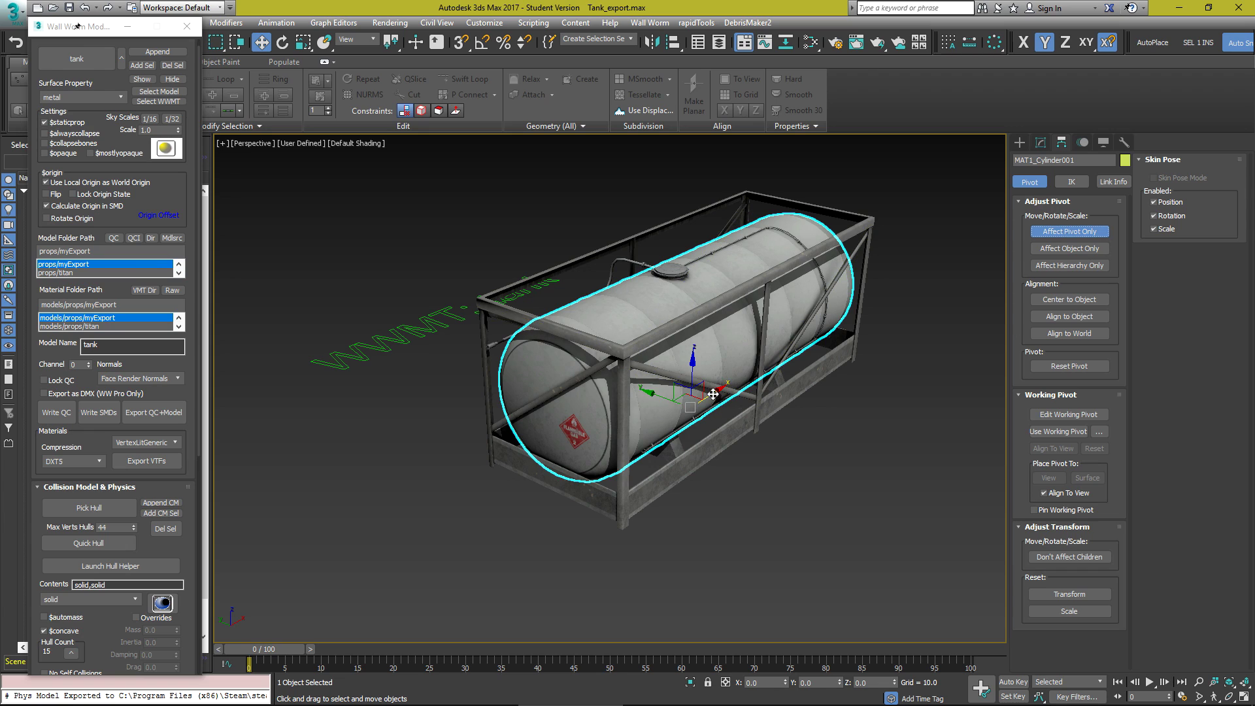
pyautogui.moveTo(712, 395); pyautogui.dragTo(544, 512)
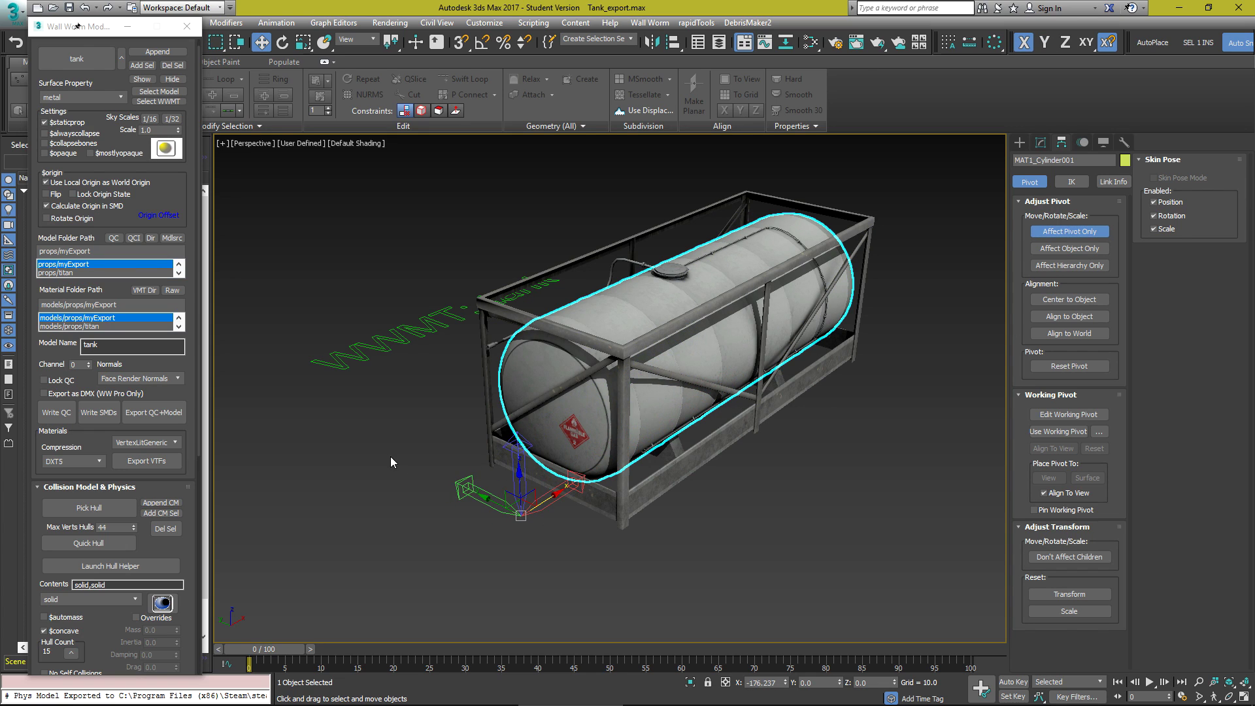
pyautogui.click(153, 412)
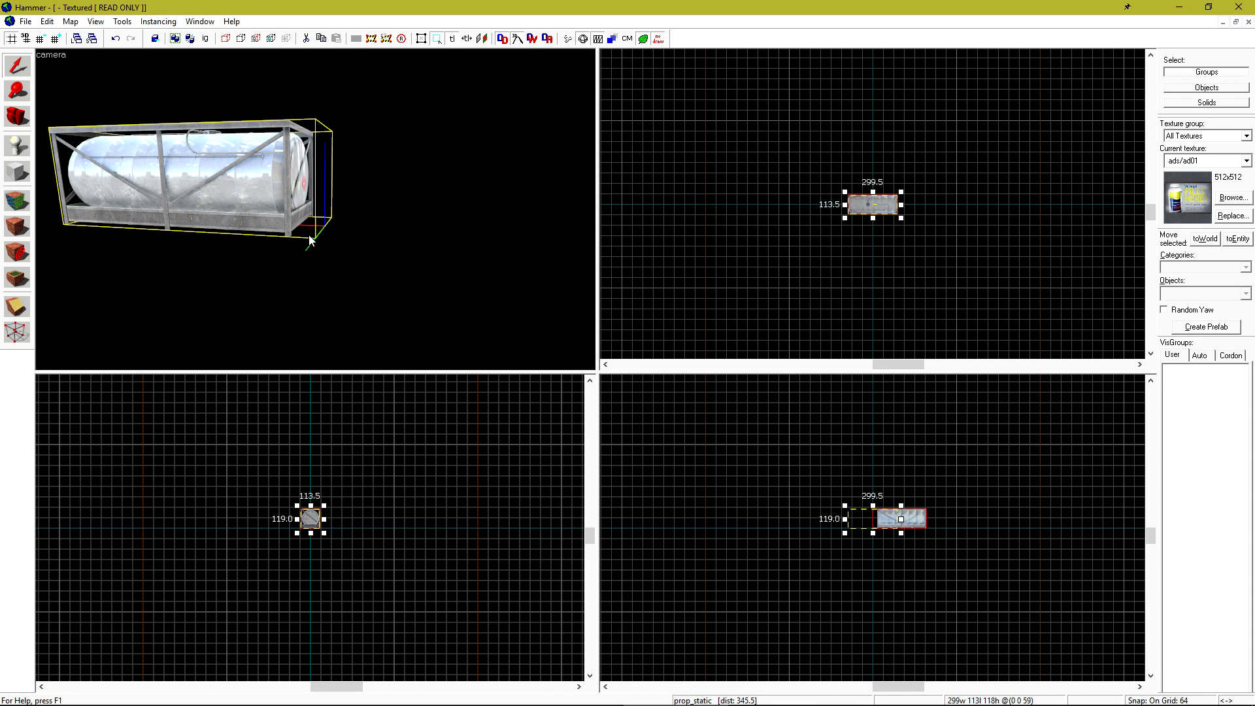
# Examine the reloaded tank prop's shifted origin and bounding box in Hammer's maximized camera view.
pyautogui.scroll(4, 310, 241)
pyautogui.hotkey('shift', 'z')
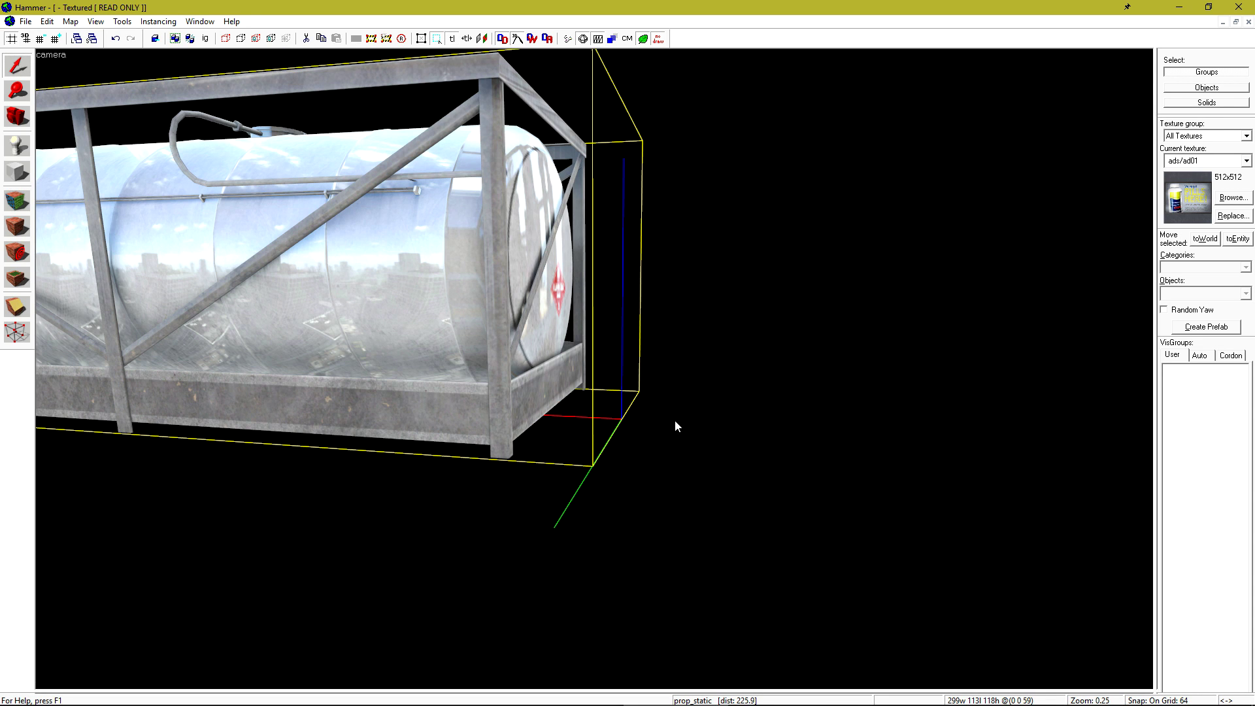
pyautogui.press('z')
pyautogui.press('w')
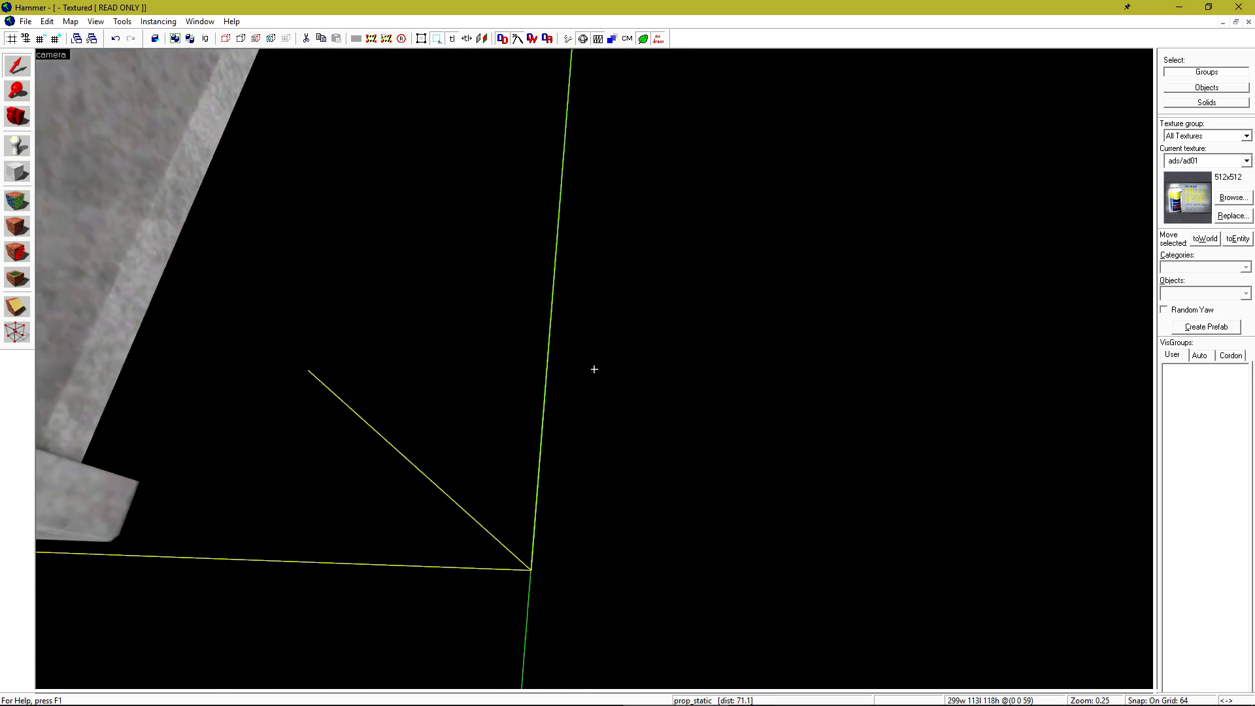
pyautogui.press('s')
pyautogui.press('z')
# Try rotating the tank prop about its shifted origin in the camera view, undo it, and try again in the top view.
pyautogui.click(490, 263)
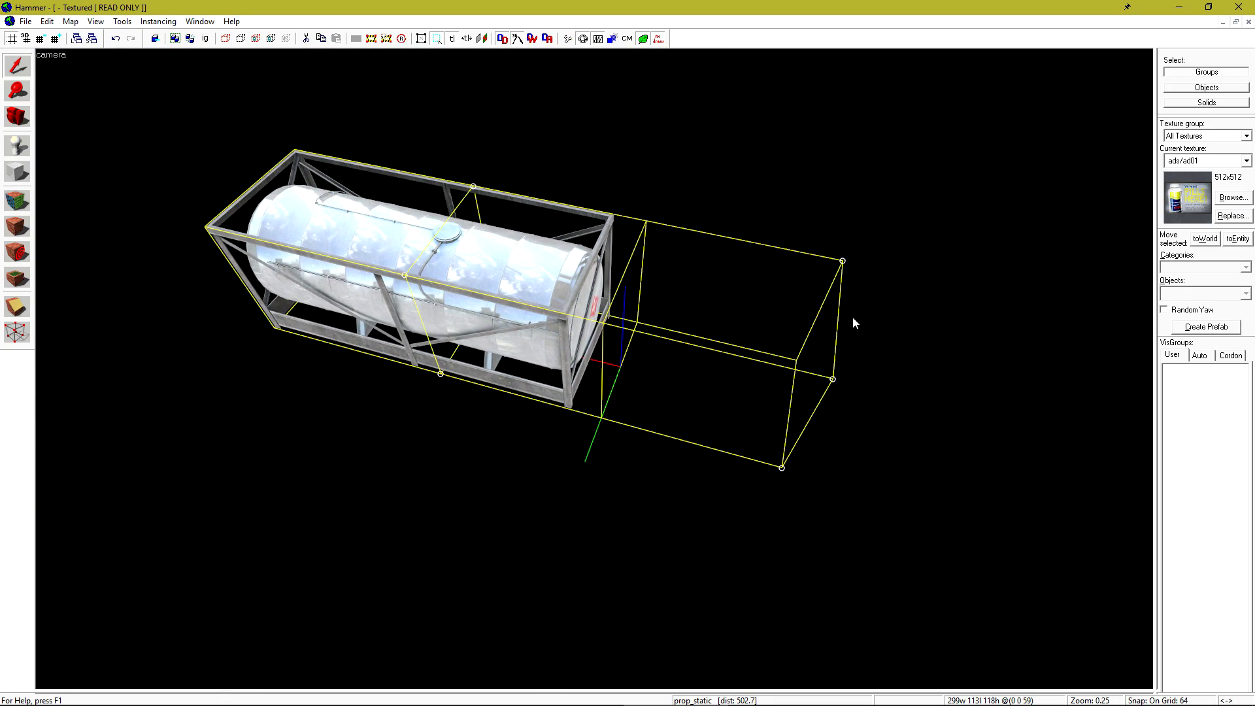
pyautogui.moveTo(835, 384); pyautogui.dragTo(706, 356)
pyautogui.hotkey('ctrl', 'z')
pyautogui.hotkey('shift', 'z')
pyautogui.moveTo(963, 168); pyautogui.dragTo(952, 221)
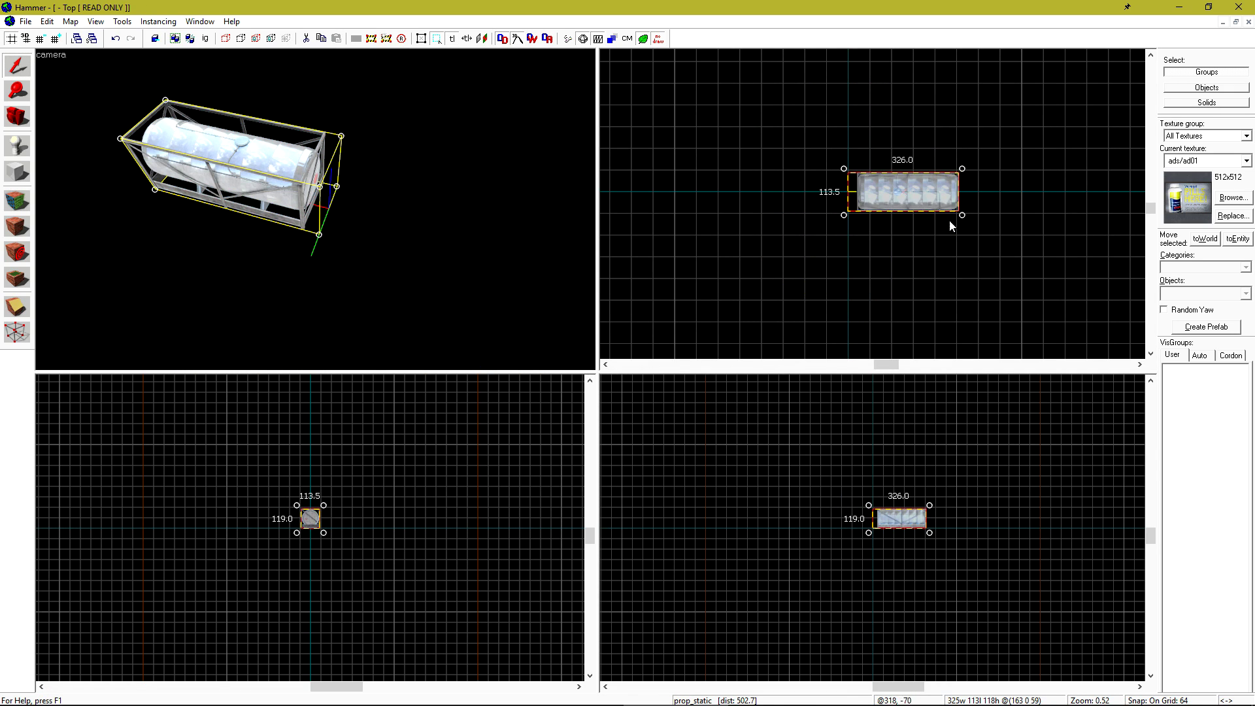
# Undo the tank's pivot offset, return to the prop in Hammer, and deselect it.
pyautogui.click(479, 598)
pyautogui.hotkey('ctrl', 'z')
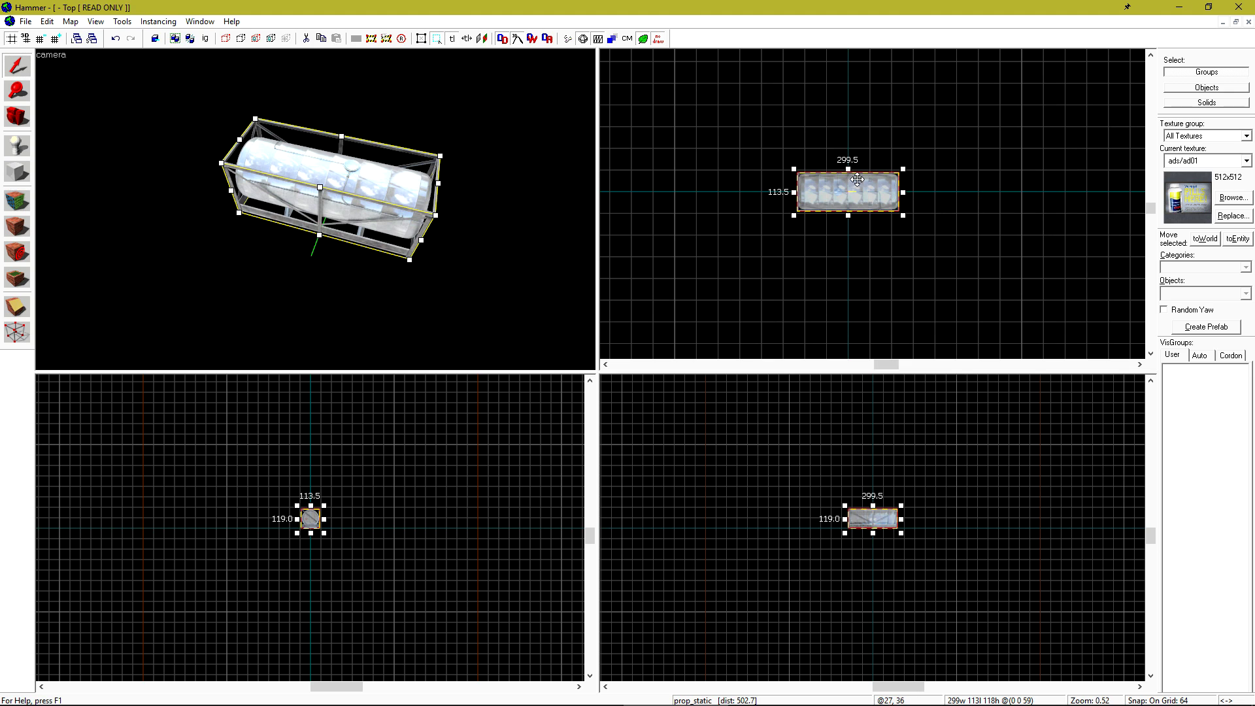
pyautogui.moveTo(900, 169); pyautogui.dragTo(927, 163)
pyautogui.click(927, 163)
pyautogui.scroll(2, 377, 159)
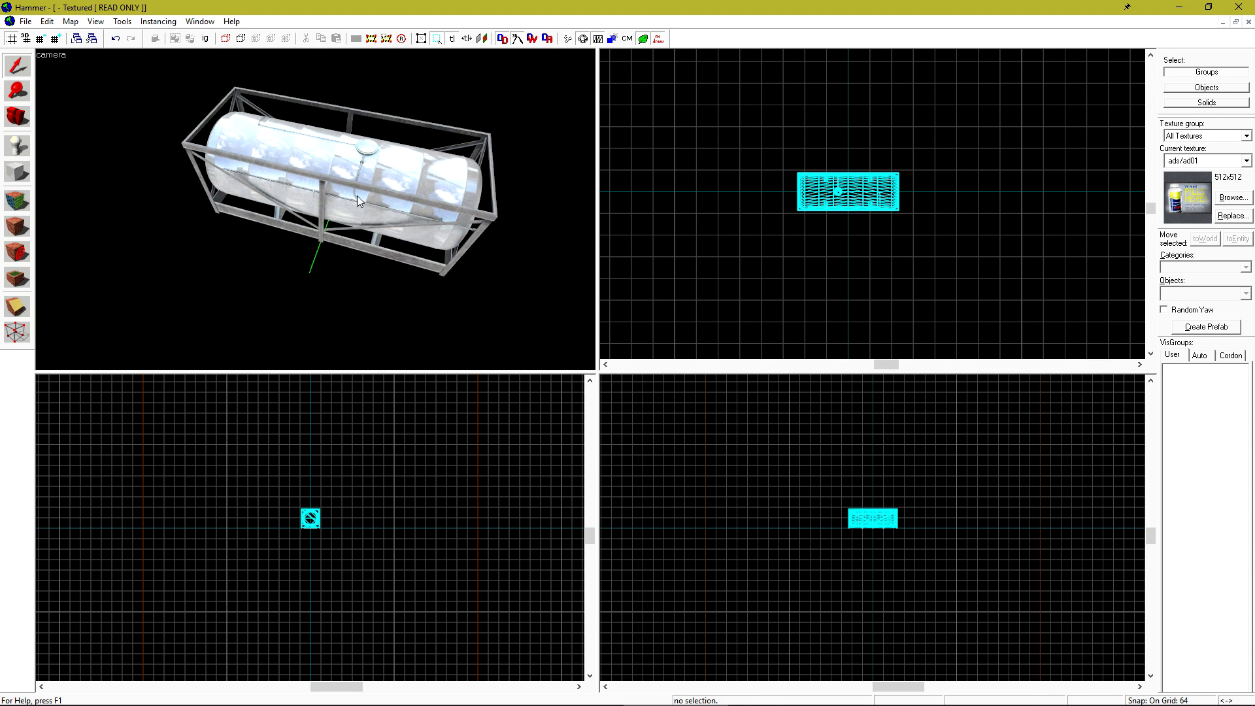
# Inspect the recentred tank prop in the camera view and return to 3ds Max.
pyautogui.click(377, 160)
pyautogui.press('z')
pyautogui.press('w')
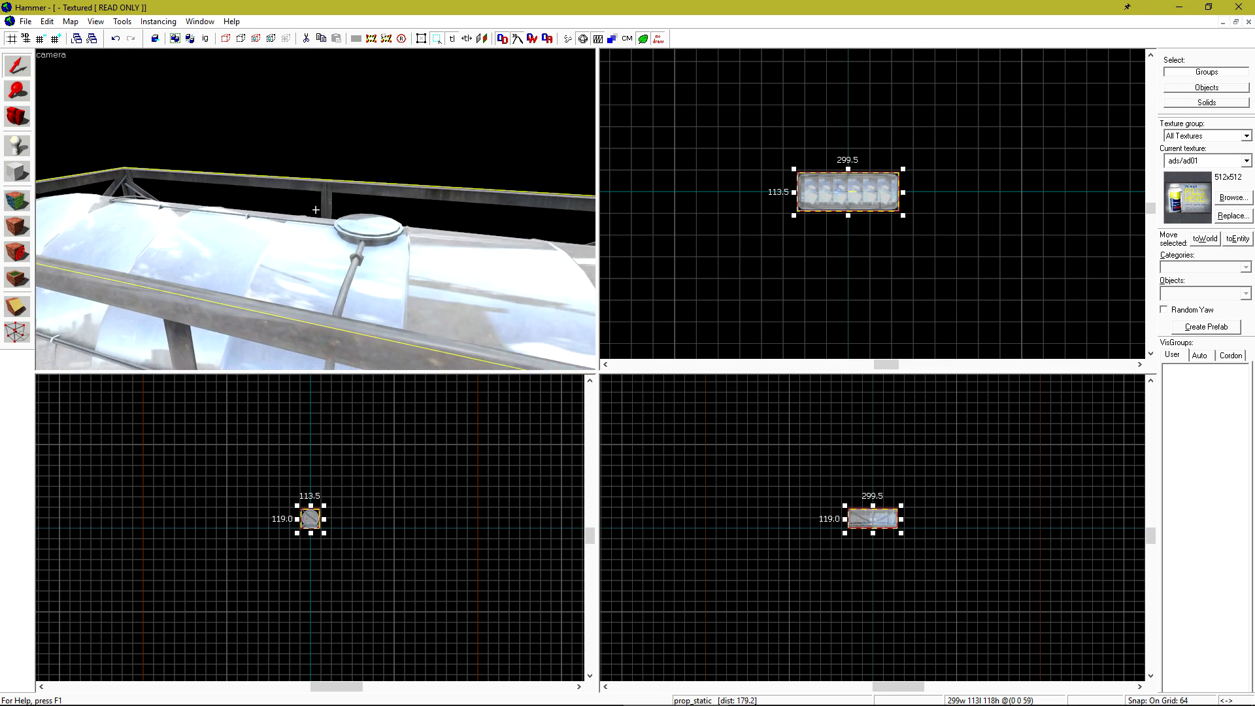
pyautogui.press('s')
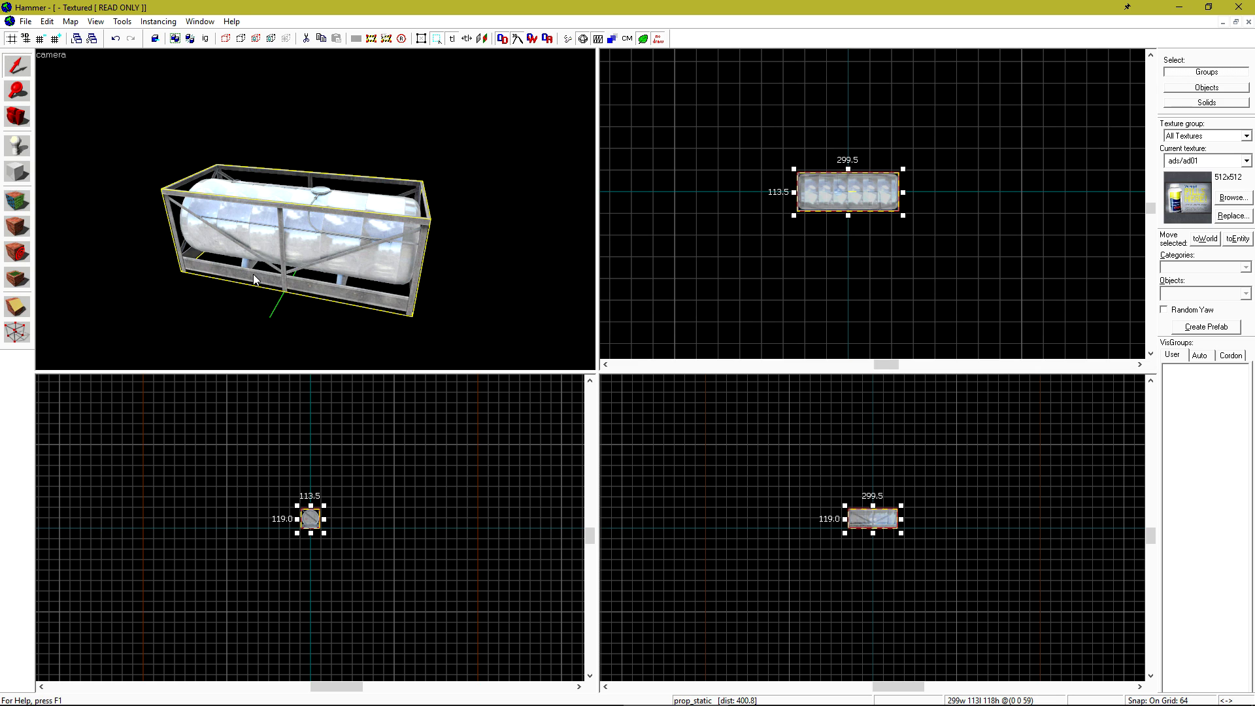
pyautogui.click(1179, 7)
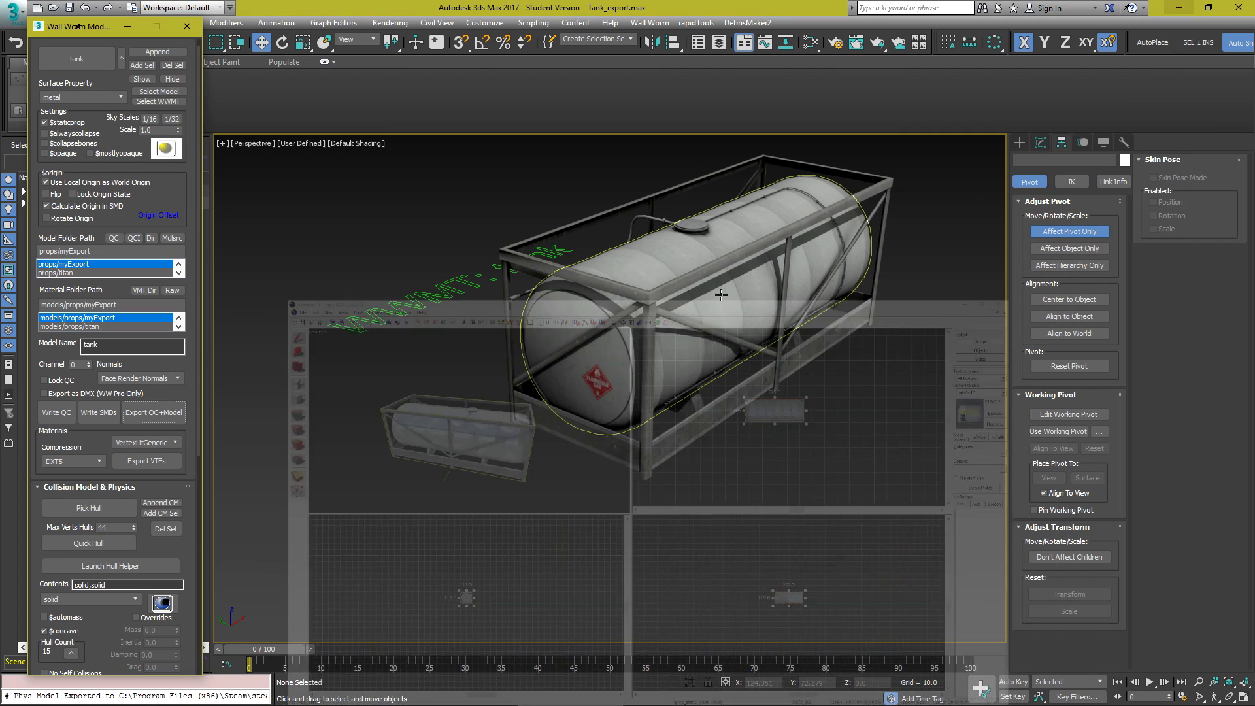
# Review the Use Local Origin as World Origin option and the tank's placement over the scene's grid origin.
pyautogui.moveTo(816, 296); pyautogui.dragTo(763, 307, button='middle')
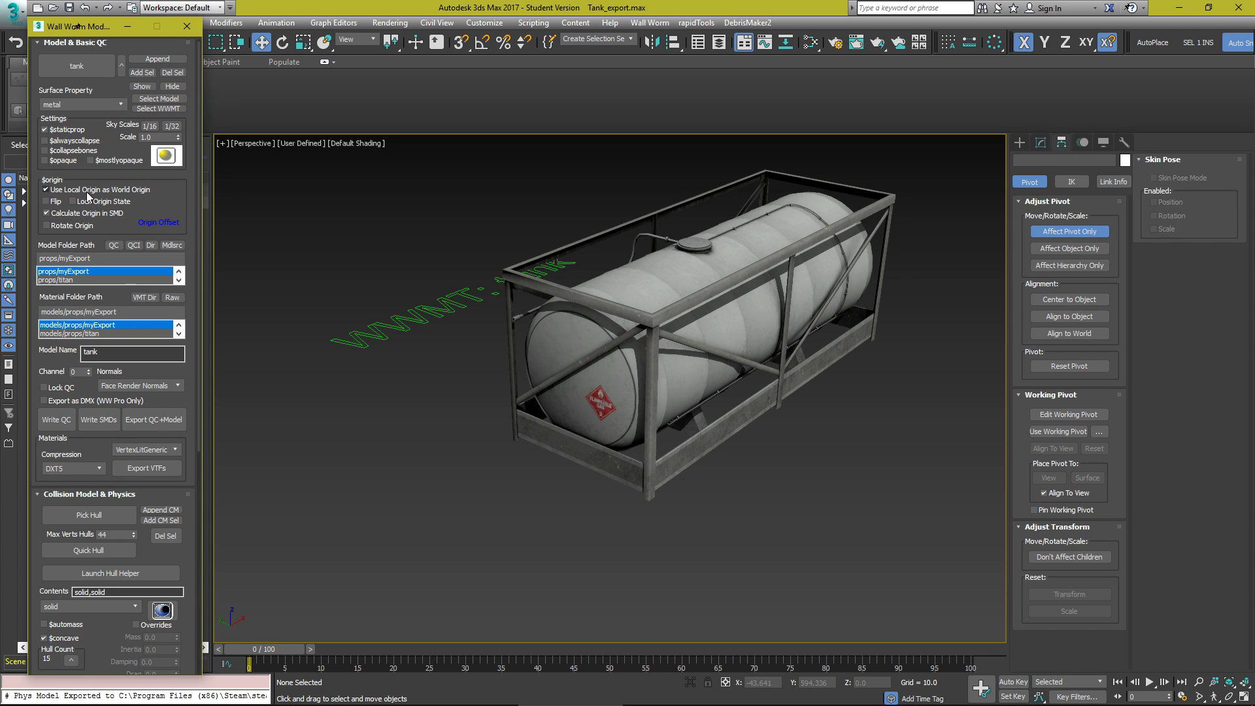
pyautogui.keyDown('alt'); pyautogui.moveTo(788, 335); pyautogui.dragTo(622, 350, button='middle'); pyautogui.keyUp('alt')
pyautogui.scroll(3, 557, 332)
pyautogui.scroll(4, 556, 332)
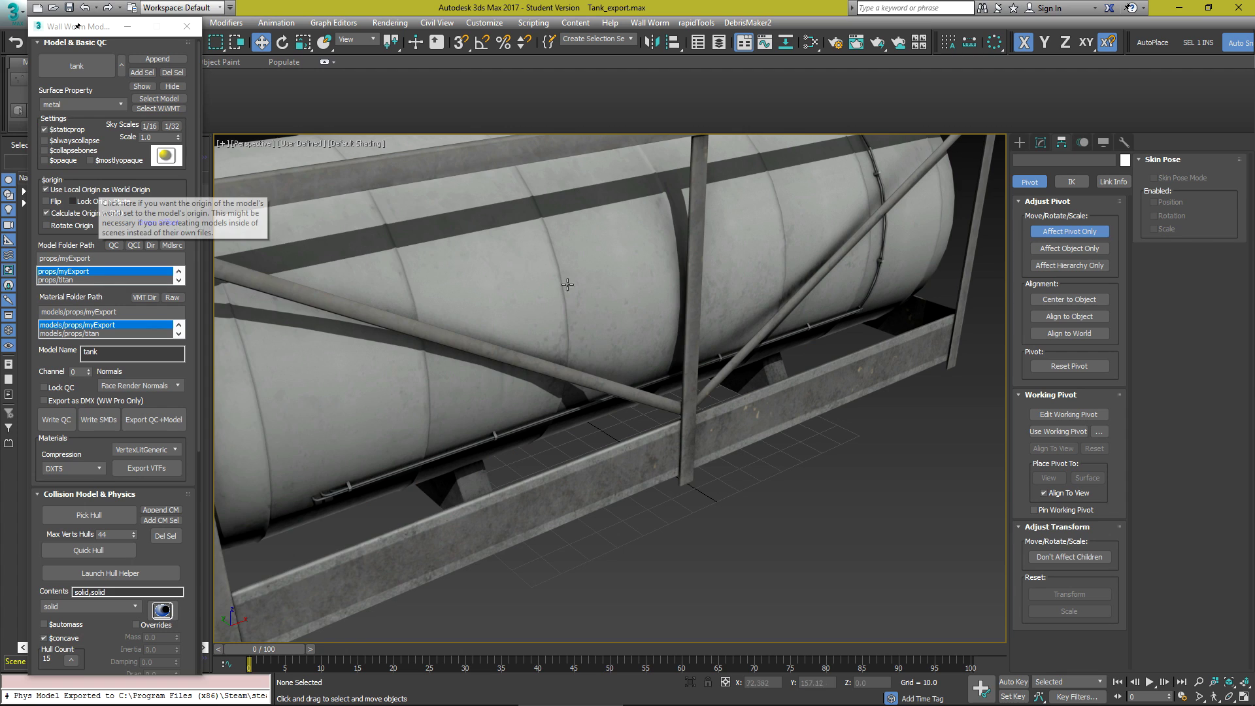
pyautogui.keyDown('alt'); pyautogui.moveTo(568, 280); pyautogui.dragTo(639, 378, button='middle'); pyautogui.keyUp('alt')
pyautogui.press('z')
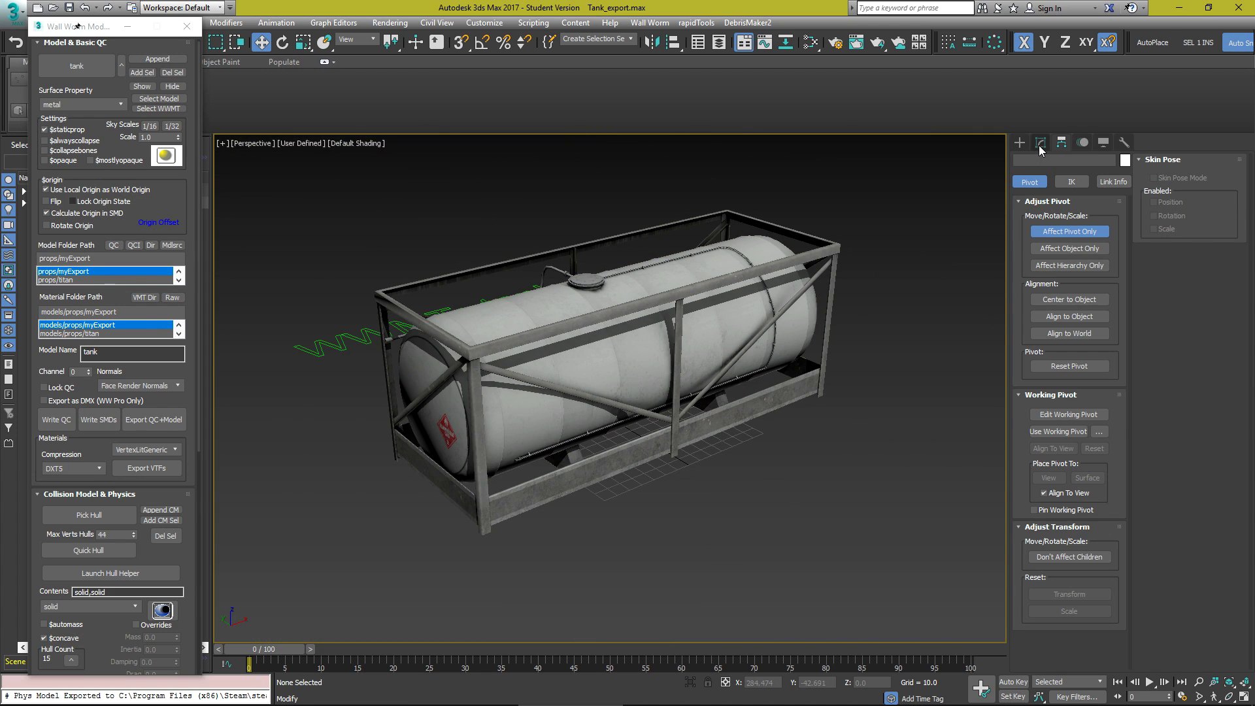
pyautogui.click(1019, 142)
pyautogui.keyDown('alt'); pyautogui.moveTo(627, 313); pyautogui.dragTo(623, 345, button='middle'); pyautogui.keyUp('alt')
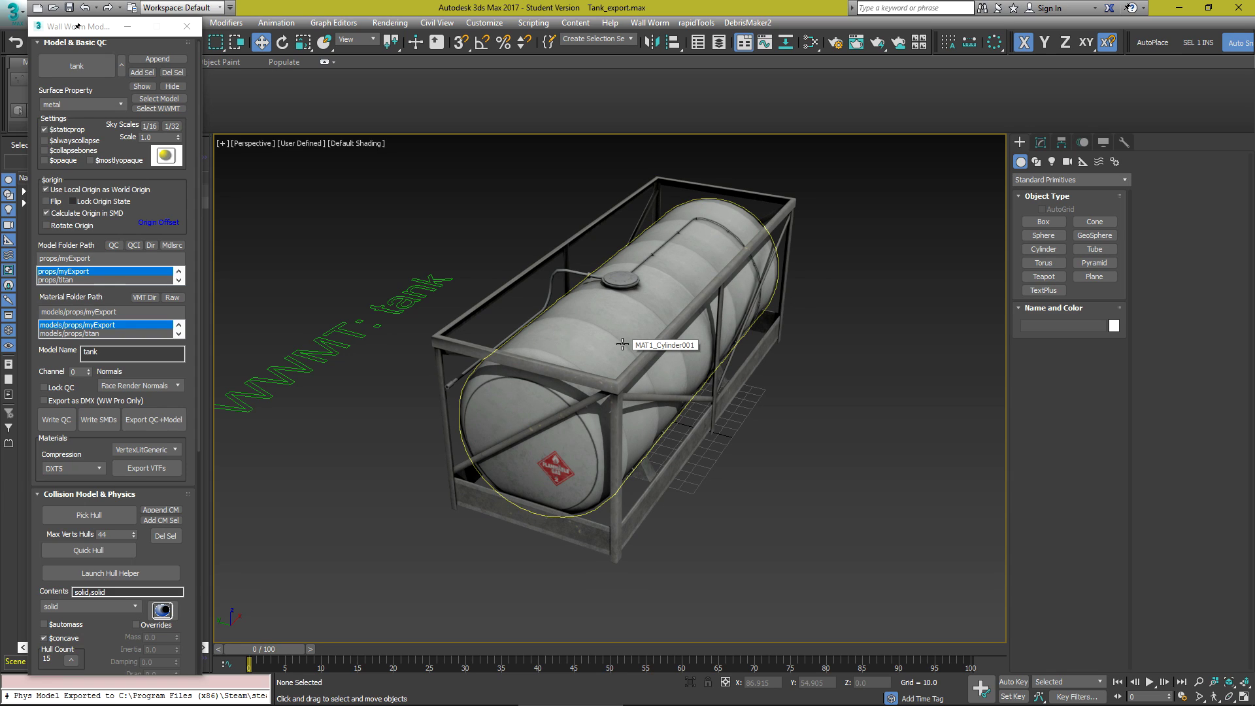
# Select all the tank container parts and clone them along Y as a separate copy beside the original.
pyautogui.click(1125, 143)
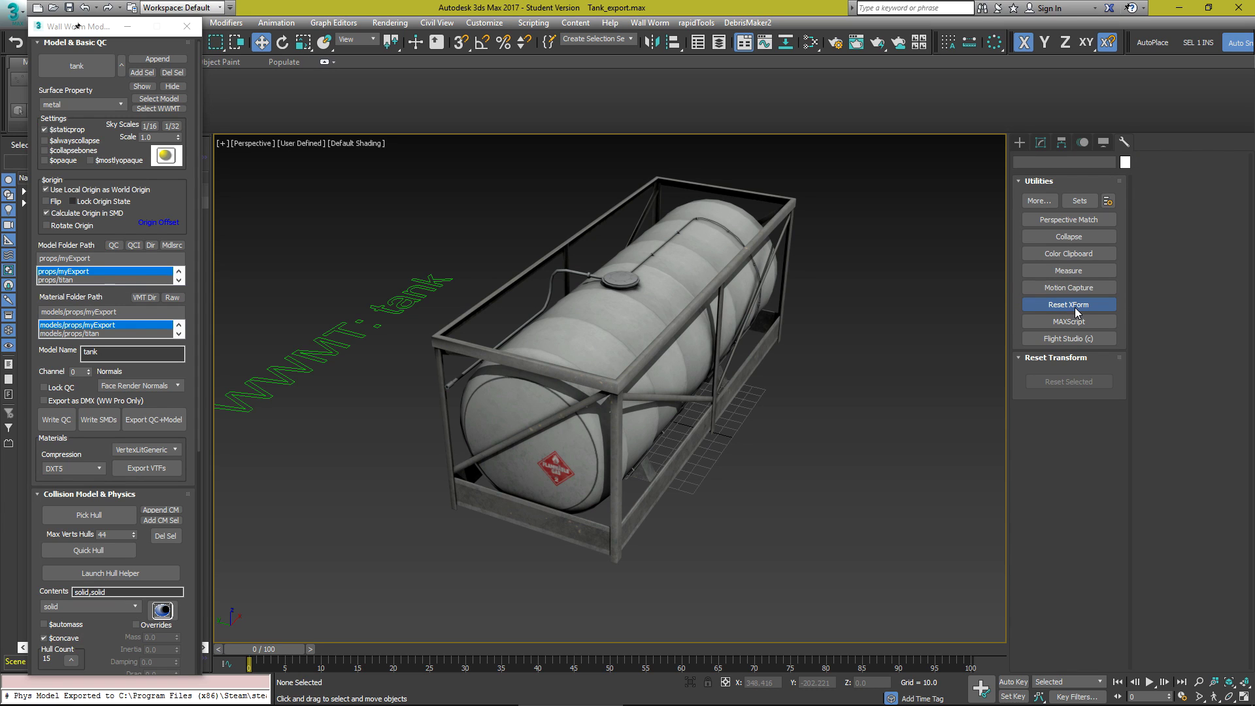
pyautogui.scroll(-1, 783, 277)
pyautogui.scroll(-4, 785, 296)
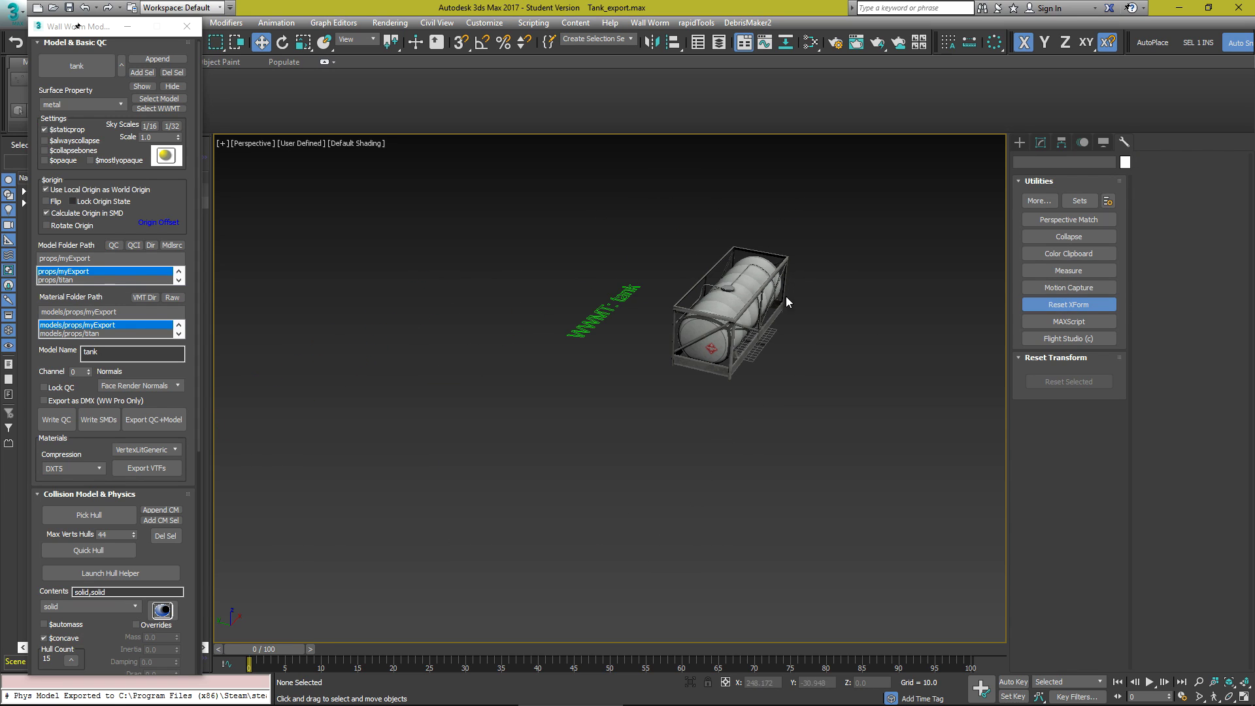
pyautogui.moveTo(660, 426); pyautogui.dragTo(660, 425)
pyautogui.moveTo(752, 318); pyautogui.dragTo(623, 358, button='middle')
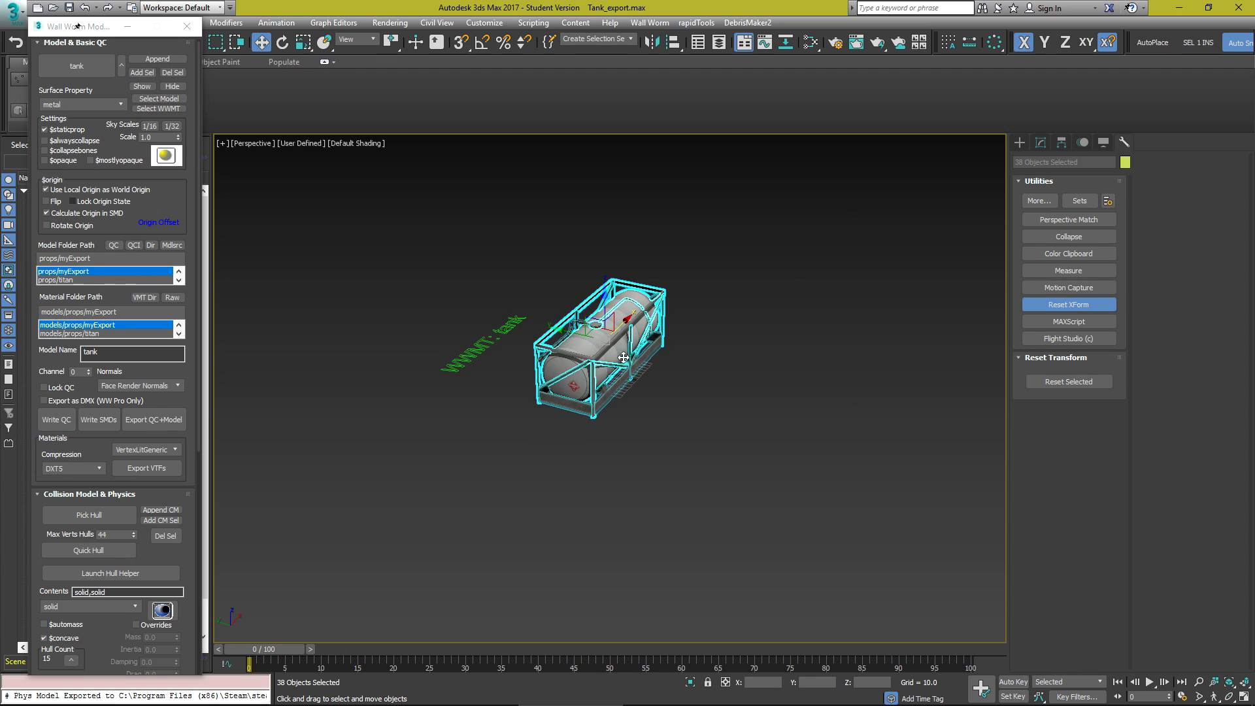
pyautogui.moveTo(565, 332)
pyautogui.keyDown('shift'); pyautogui.mouseDown()
pyautogui.moveTo(700, 326)
pyautogui.moveTo(799, 389)
pyautogui.mouseUp(); pyautogui.keyUp('shift')
pyautogui.click(634, 415)
# Collapse the copied container parts into a single mesh object and show its modifier stack.
pyautogui.click(1081, 239)
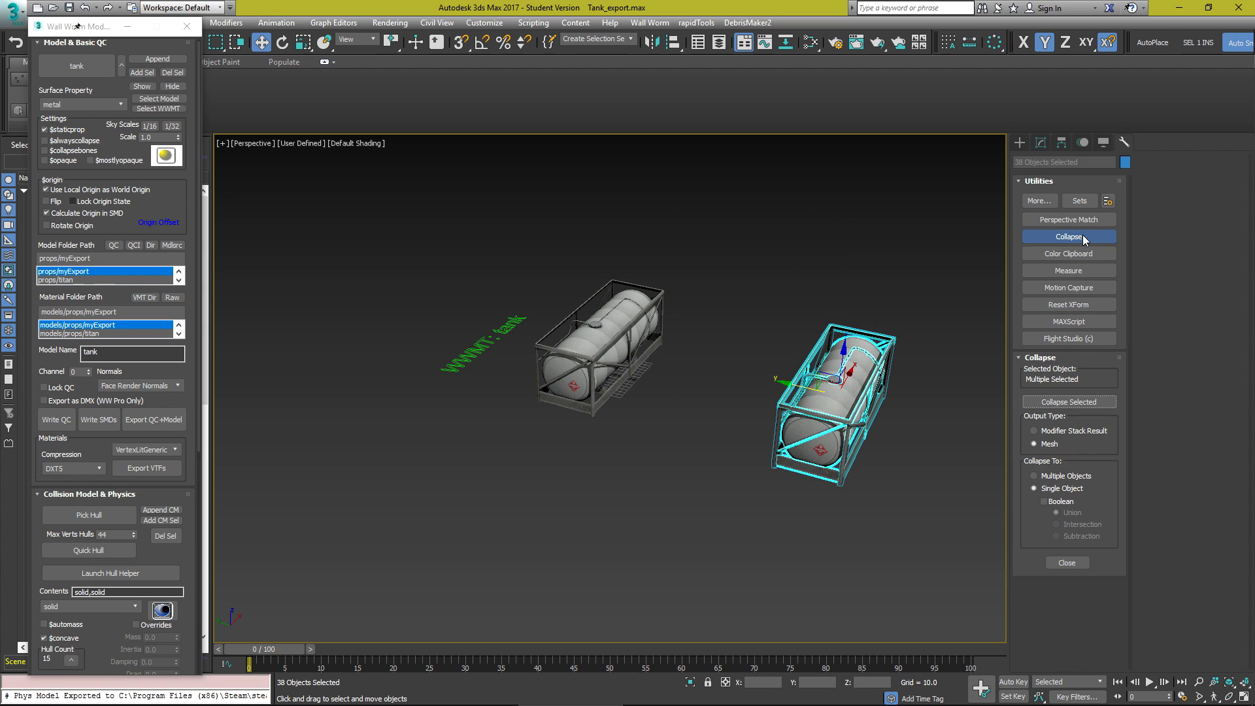
pyautogui.click(1068, 401)
pyautogui.moveTo(832, 408); pyautogui.dragTo(733, 418, button='middle')
pyautogui.scroll(2, 733, 418)
pyautogui.click(1041, 142)
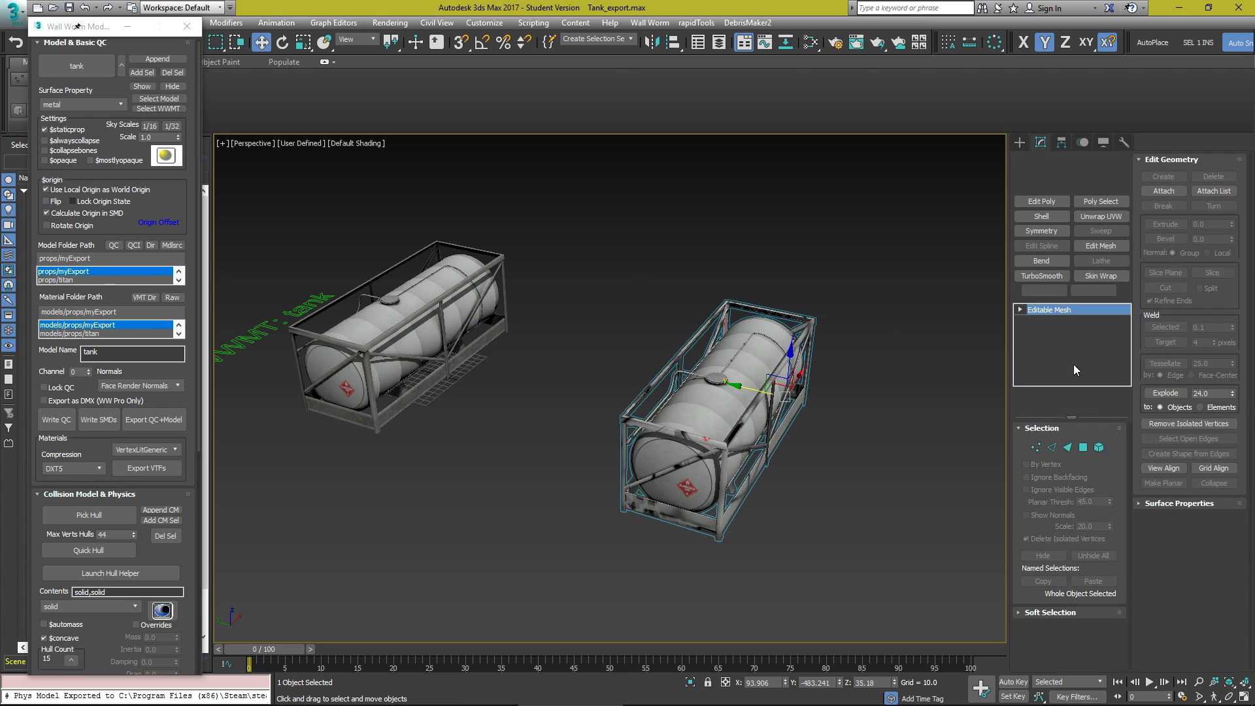